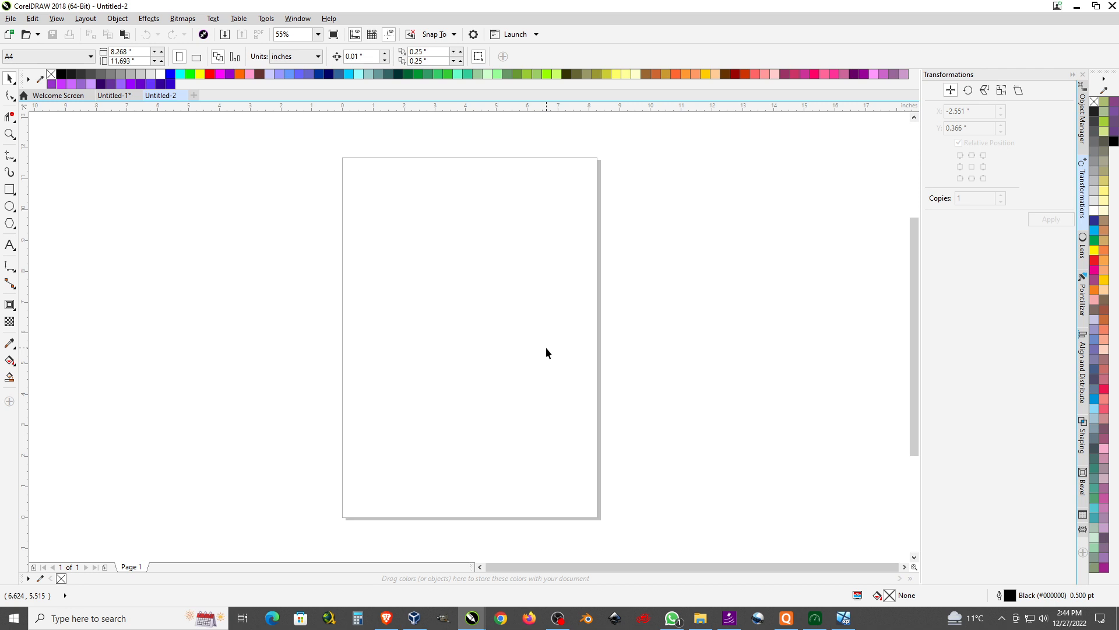
Draw a three-sided polygon about 4.6 inches wide and 4 inches high on the page's upper part, with its rotation centre at the apex.
{"action": "left_click", "coordinate": [9, 224]}
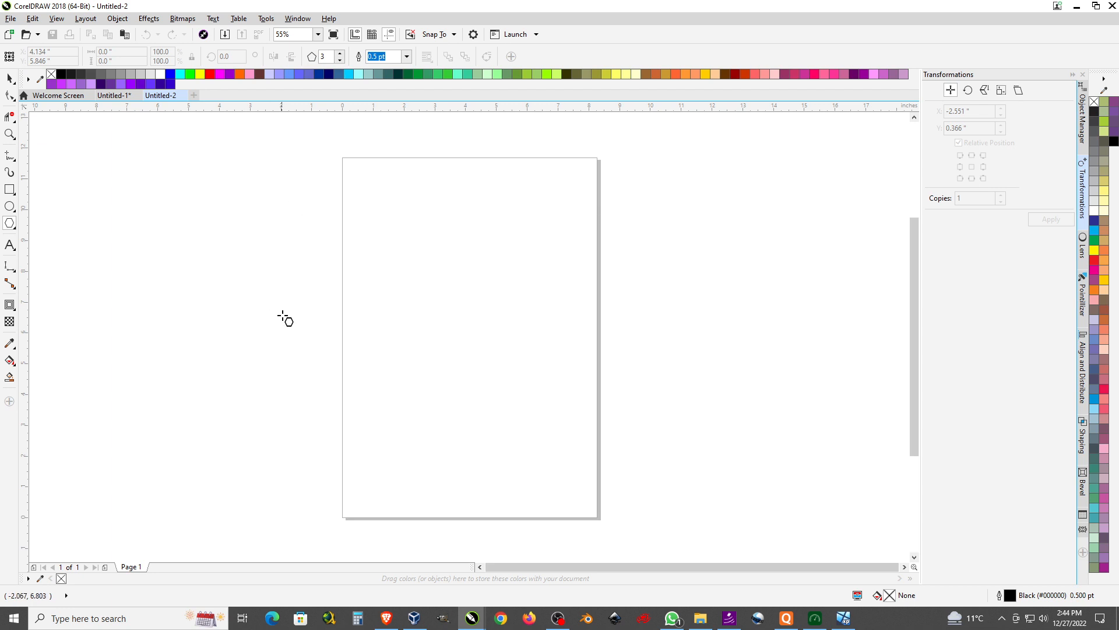
{"action": "left_click_drag", "start_coordinate": [419, 209], "coordinate": [540, 377]}
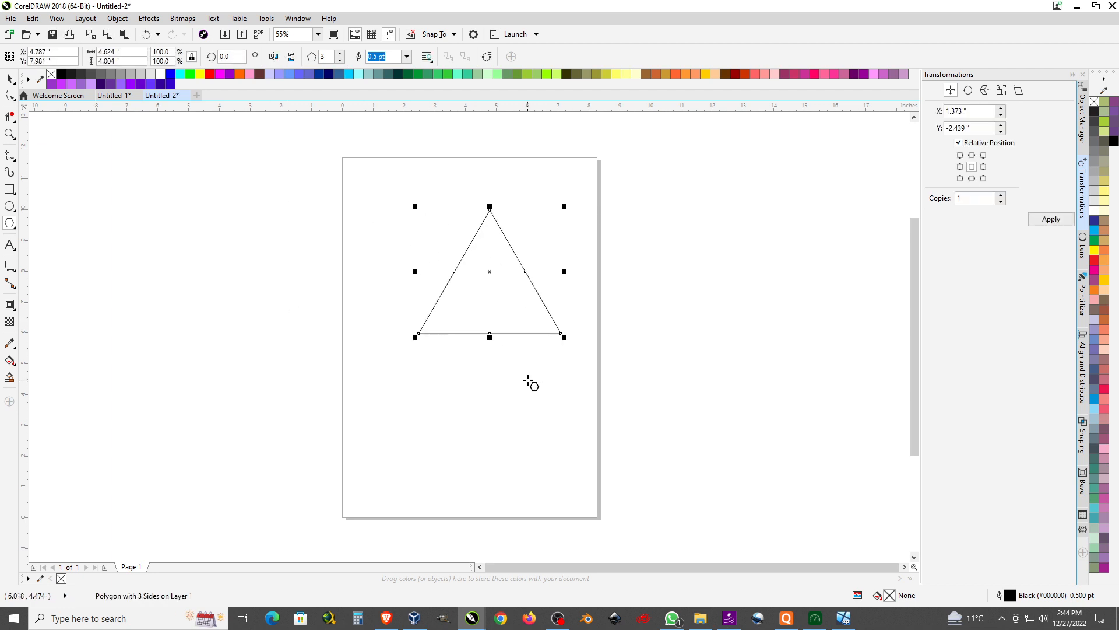
{"action": "left_click", "coordinate": [10, 79]}
{"action": "left_click", "coordinate": [490, 274]}
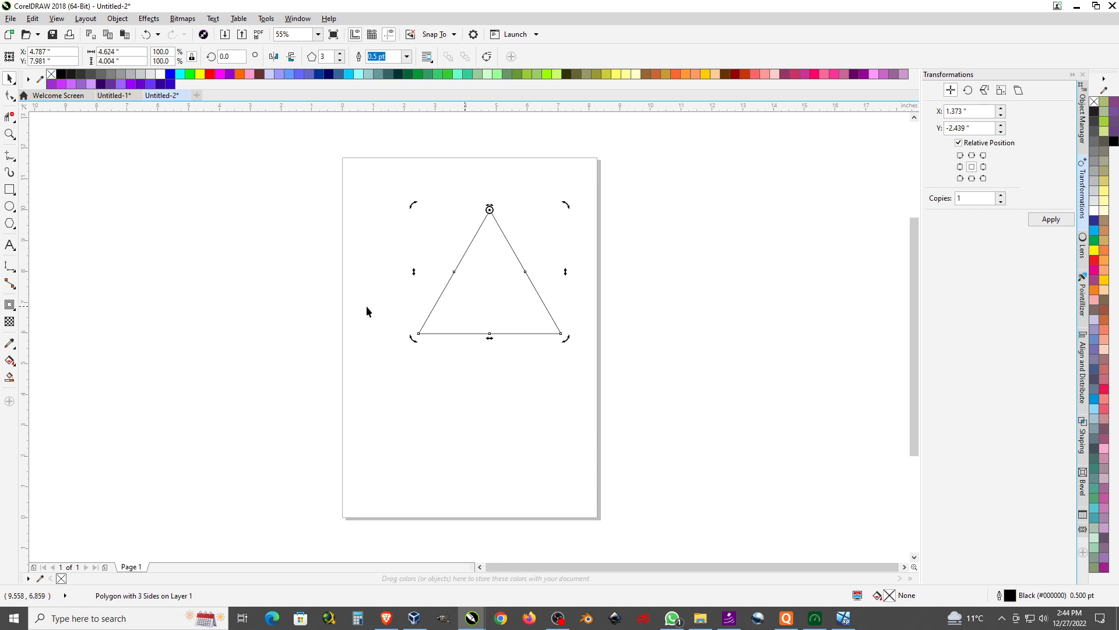
{"action": "left_click", "coordinate": [230, 57]}
{"action": "type", "text": "30"}
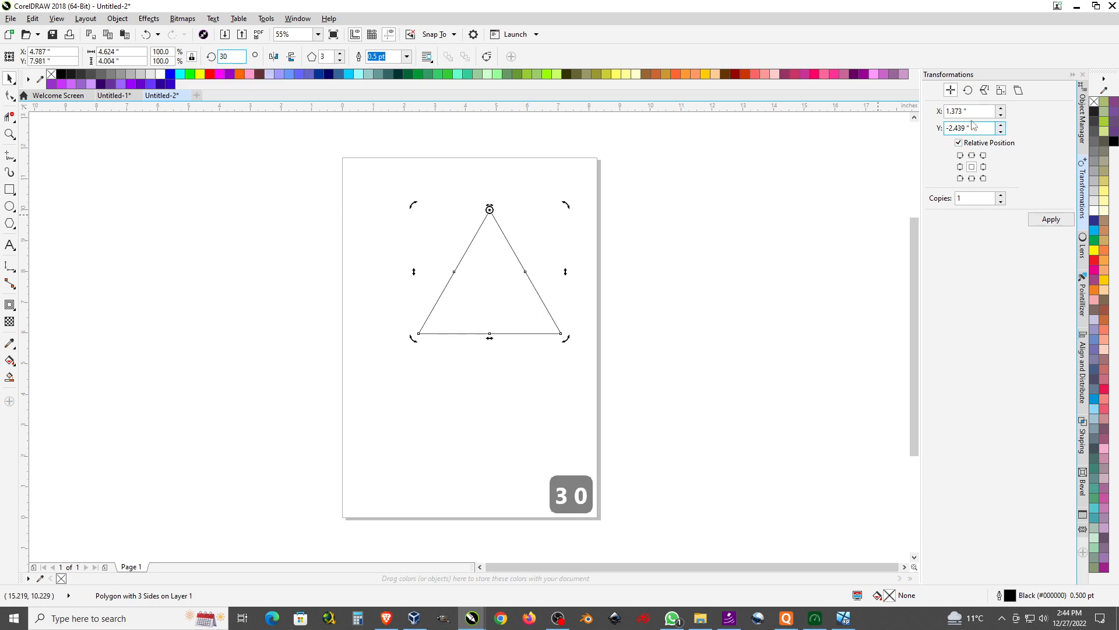
{"action": "left_click", "coordinate": [968, 90]}
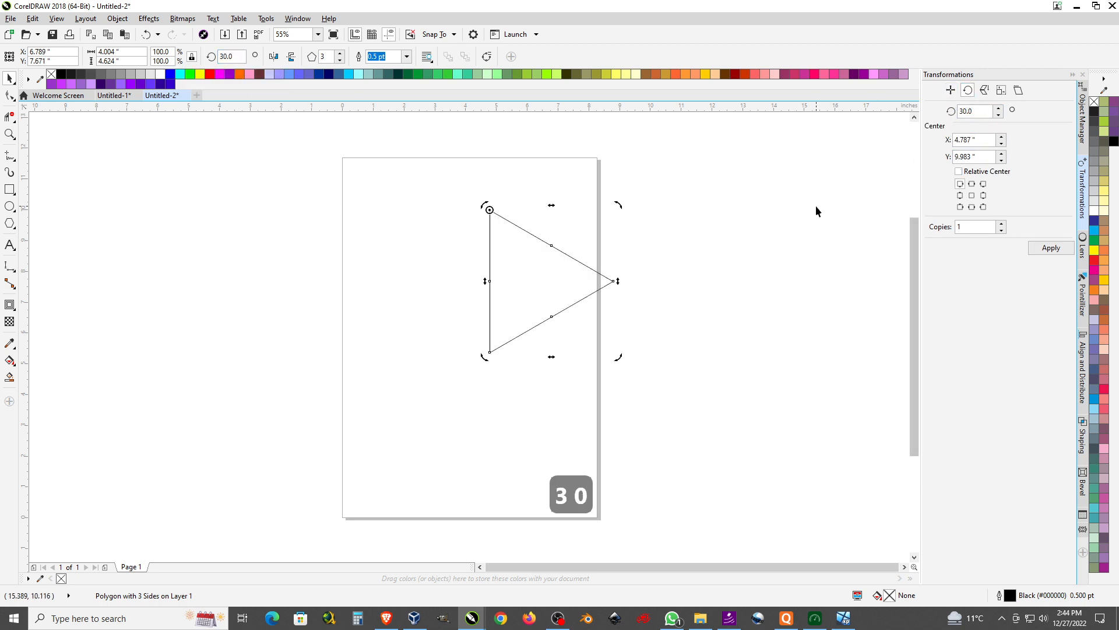
{"action": "key", "text": "ctrl+z"}
Create a copy of the triangle rotated 30° about its apex.
{"action": "double_click", "coordinate": [970, 111]}
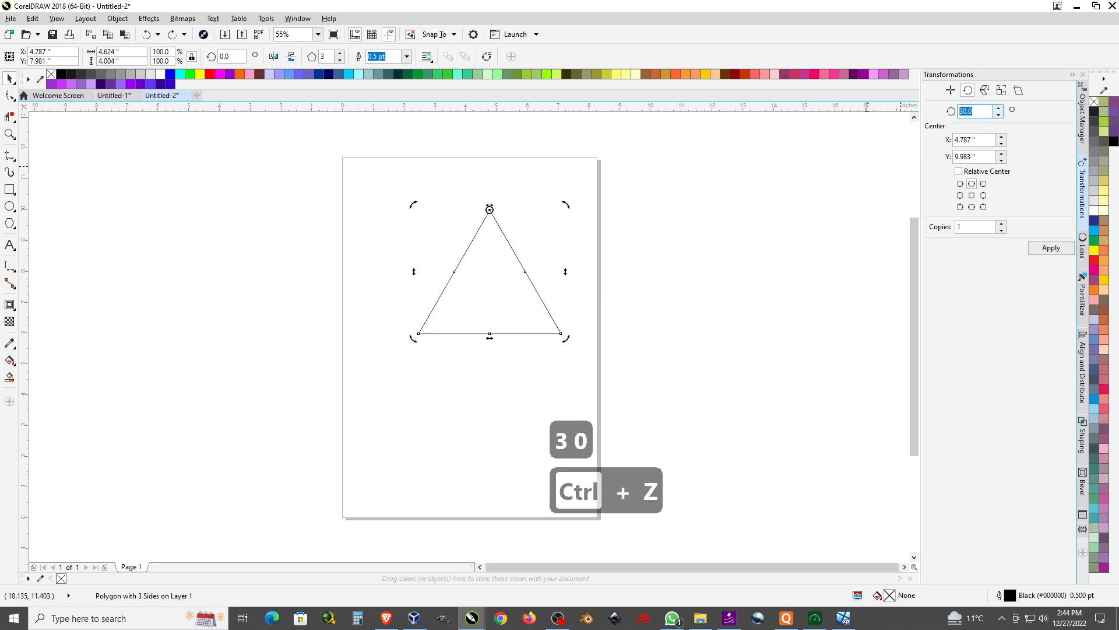
{"action": "left_click", "coordinate": [1048, 253]}
{"action": "left_click", "coordinate": [704, 370]}
Smart-fill the small triangular area where the rotated copy extends below the first triangle's base.
{"action": "scroll", "coordinate": [495, 310], "scroll_direction": "up", "scroll_amount": 2}
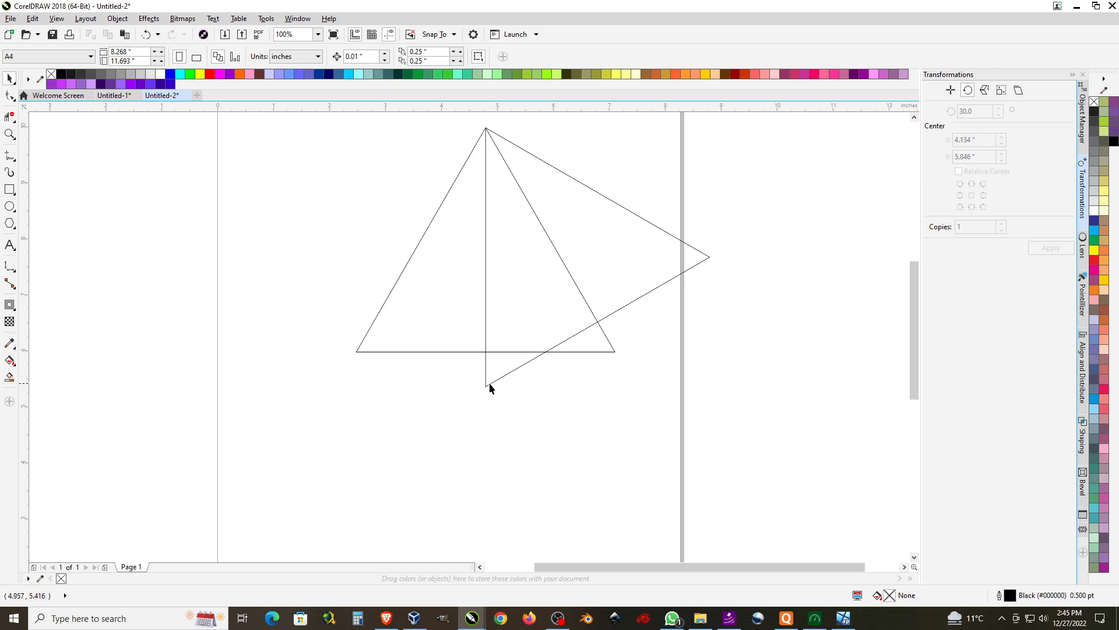
{"action": "scroll", "coordinate": [489, 383], "scroll_direction": "down", "scroll_amount": 2}
{"action": "scroll", "coordinate": [486, 304], "scroll_direction": "up", "scroll_amount": 3}
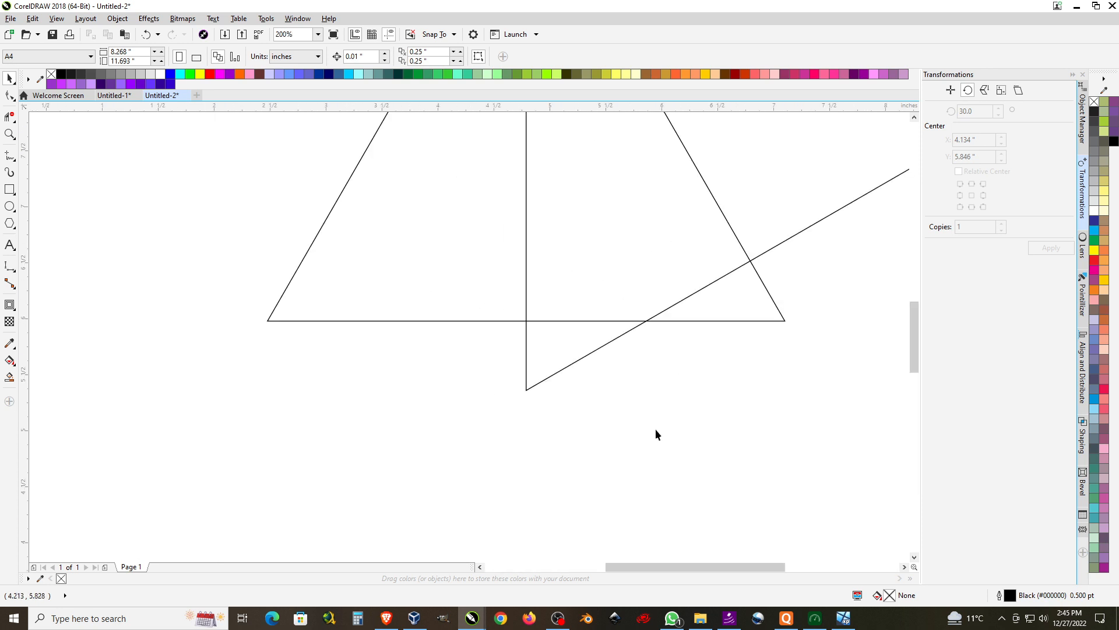
{"action": "scroll", "coordinate": [617, 351], "scroll_direction": "down", "scroll_amount": 2}
{"action": "scroll", "coordinate": [617, 351], "scroll_direction": "up", "scroll_amount": 1}
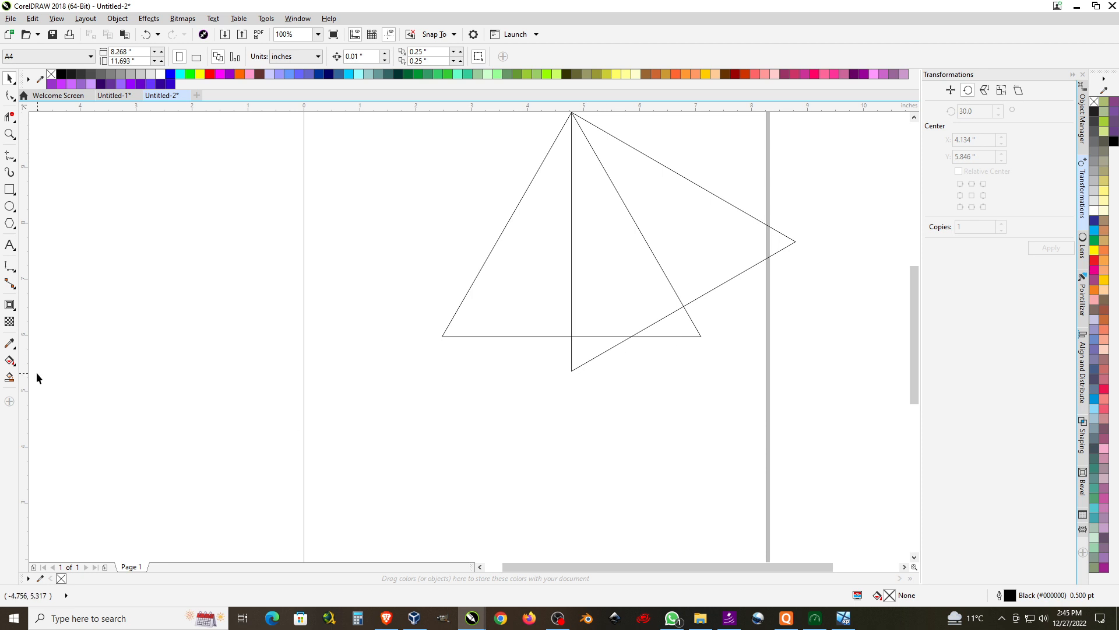
{"action": "left_click", "coordinate": [8, 378]}
{"action": "left_click", "coordinate": [594, 354]}
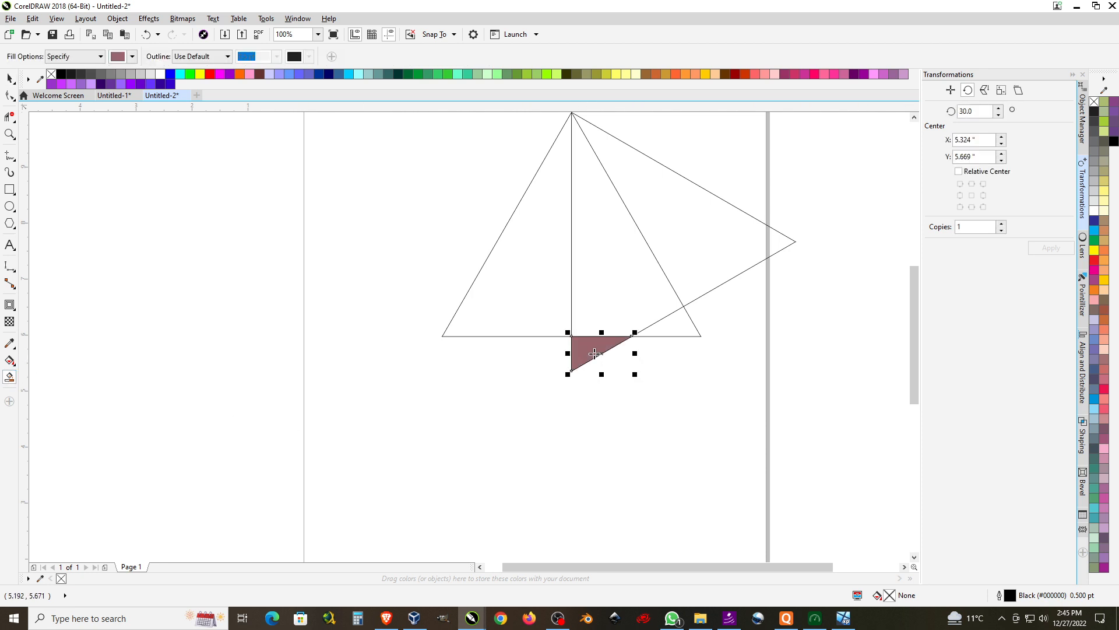
Move the small filled triangle off the page and delete the two large construction triangles.
{"action": "left_click", "coordinate": [17, 79]}
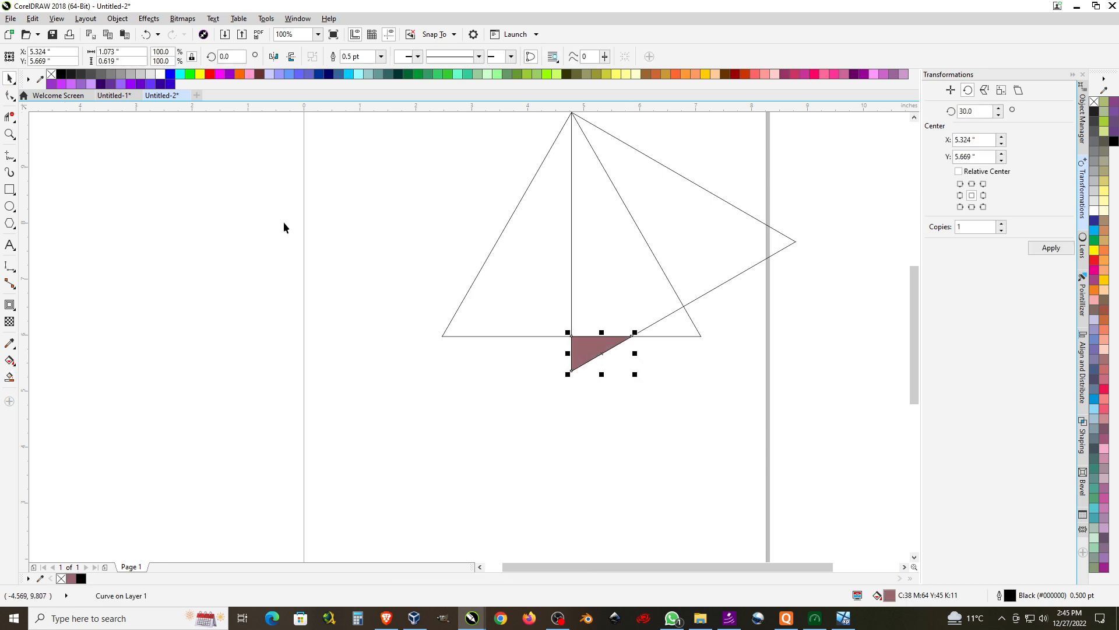
{"action": "left_click_drag", "start_coordinate": [593, 348], "coordinate": [198, 323]}
{"action": "scroll", "coordinate": [309, 245], "scroll_direction": "down", "scroll_amount": 2}
{"action": "key", "text": "Tab"}
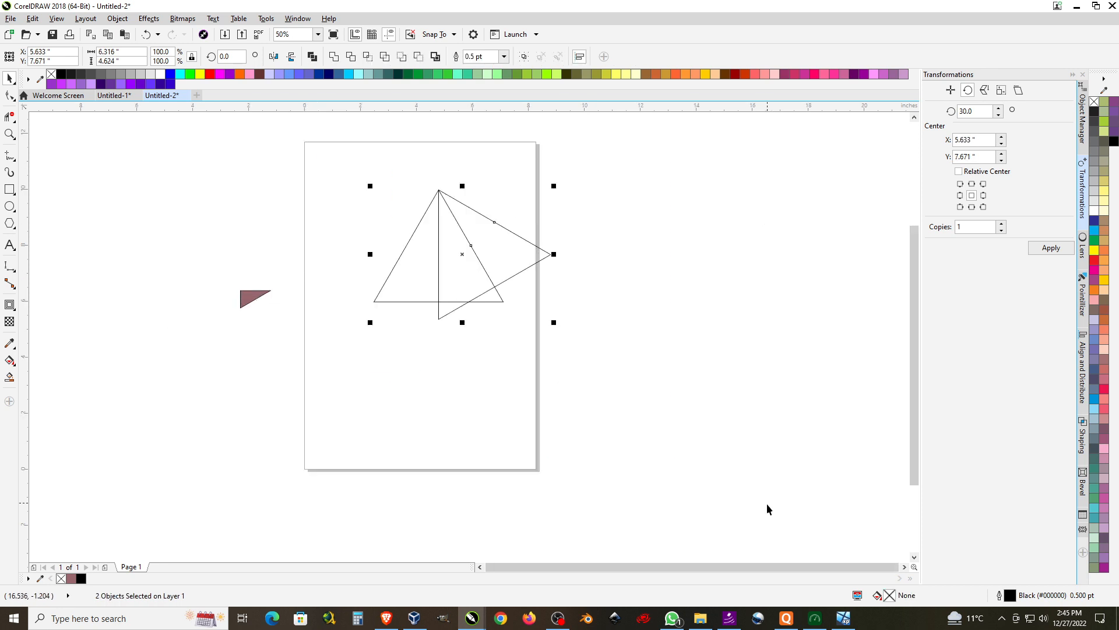
{"action": "key", "text": "Delete"}
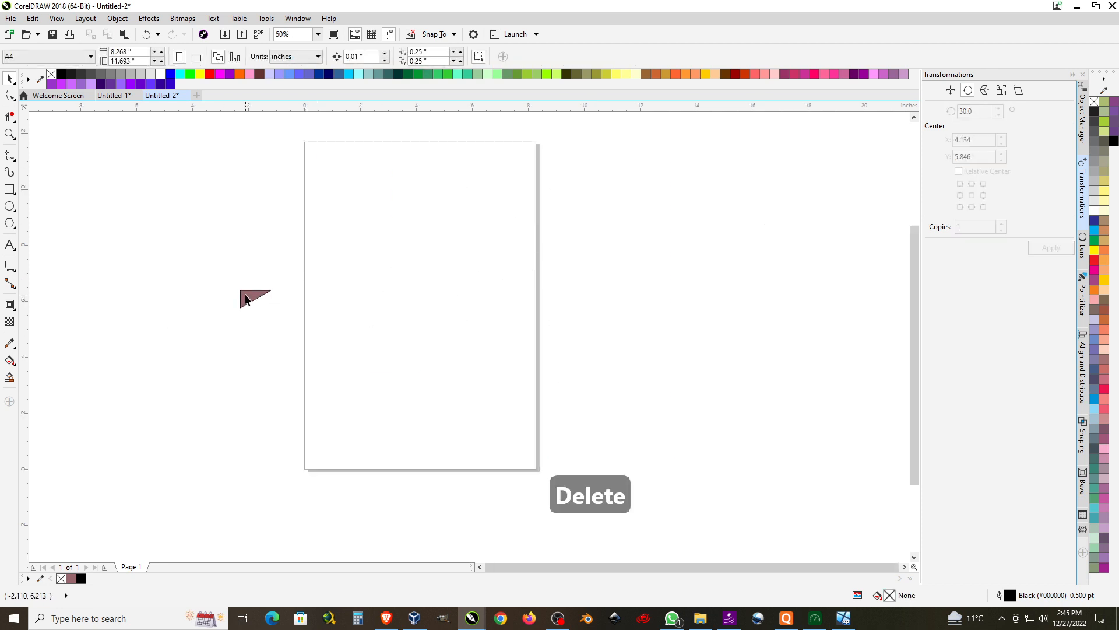
Move the small triangle back onto the page and give it a white fill and a black outline.
{"action": "left_click_drag", "start_coordinate": [245, 299], "coordinate": [470, 265]}
{"action": "scroll", "coordinate": [470, 267], "scroll_direction": "up", "scroll_amount": 4}
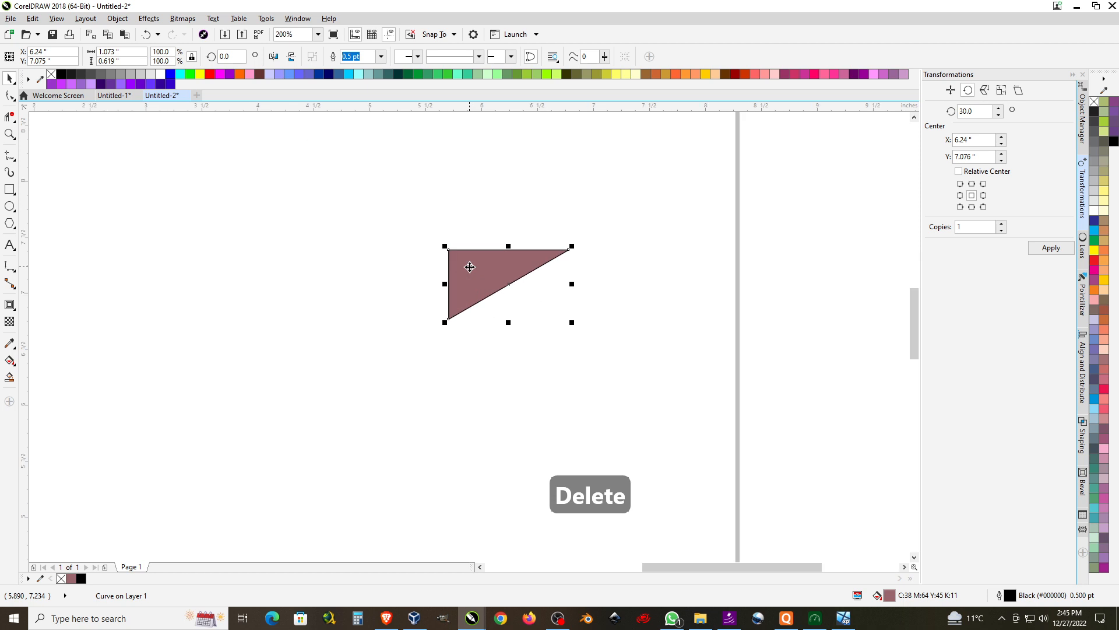
{"action": "left_click", "coordinate": [1094, 213]}
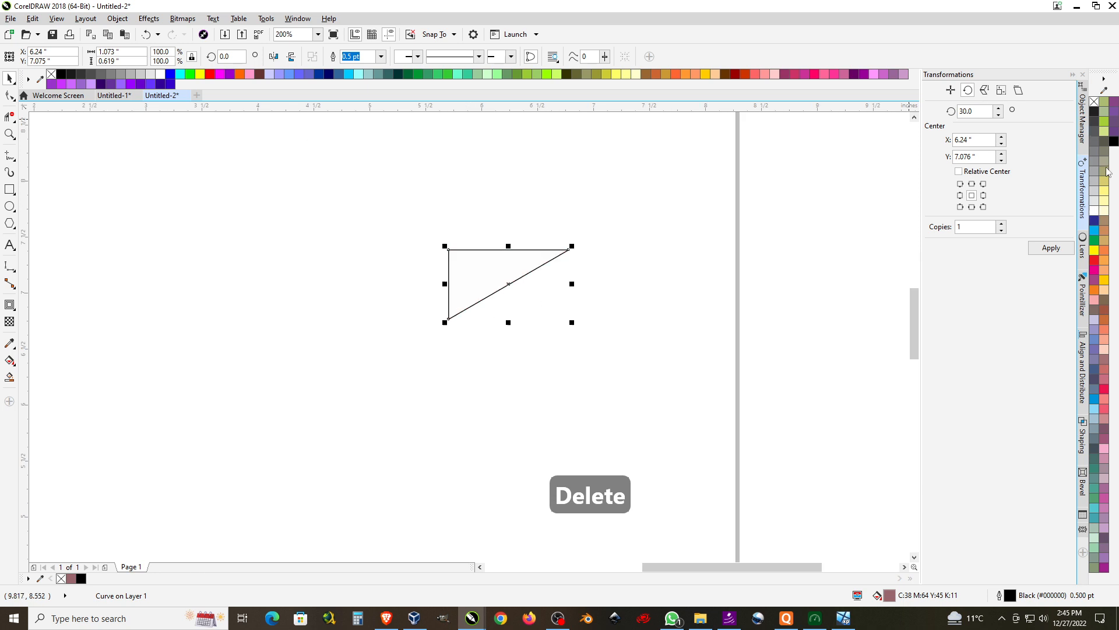
{"action": "right_click", "coordinate": [1094, 102]}
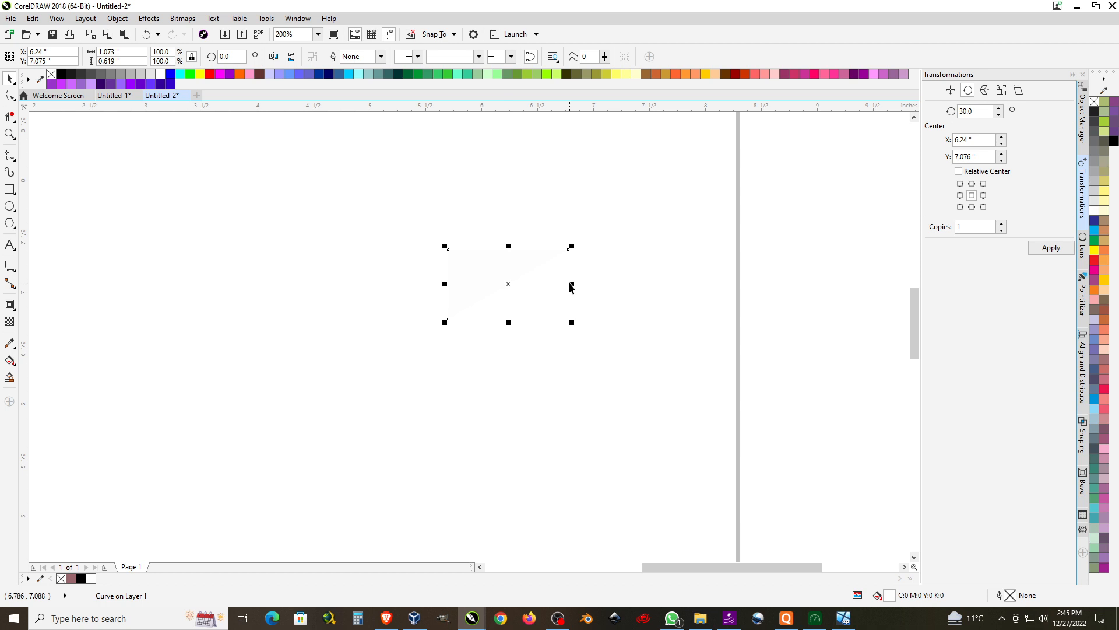
{"action": "right_click", "coordinate": [1094, 112]}
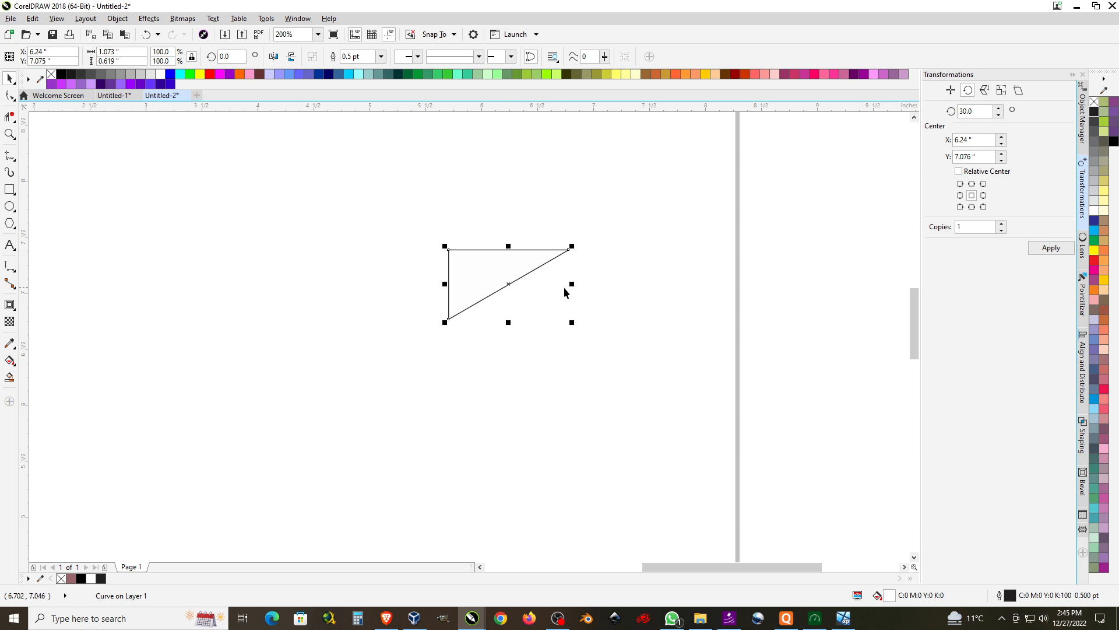
Mirror a copy of the small triangle across its vertical side and weld both halves into one triangle.
{"action": "left_click_drag", "start_coordinate": [570, 286], "coordinate": [387, 290]}
{"action": "left_click_drag", "start_coordinate": [209, 190], "coordinate": [706, 412]}
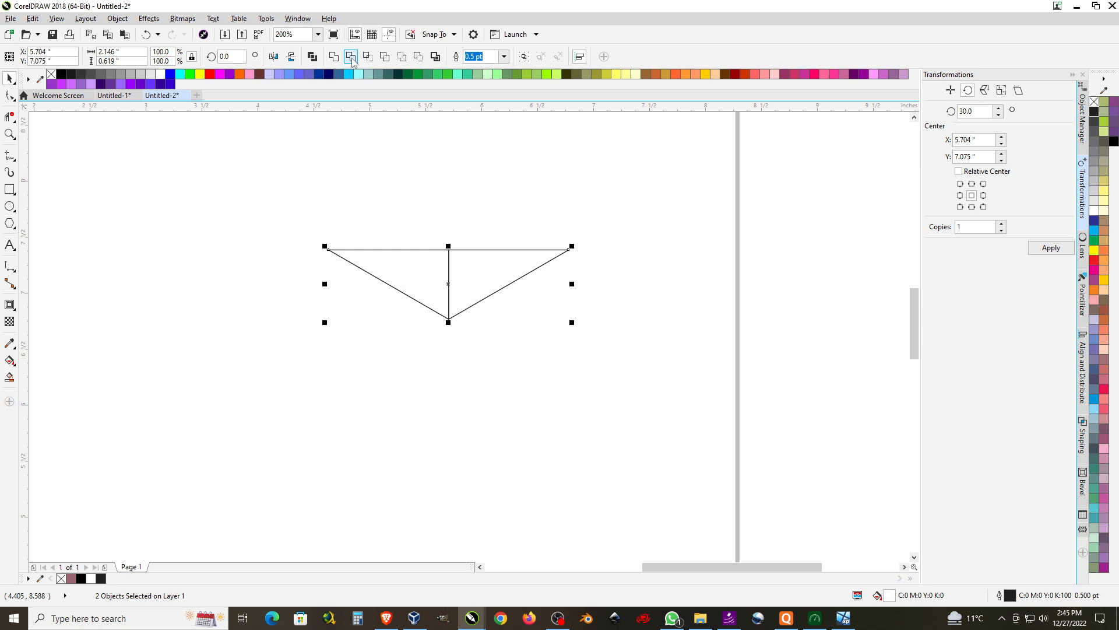
{"action": "left_click", "coordinate": [334, 56]}
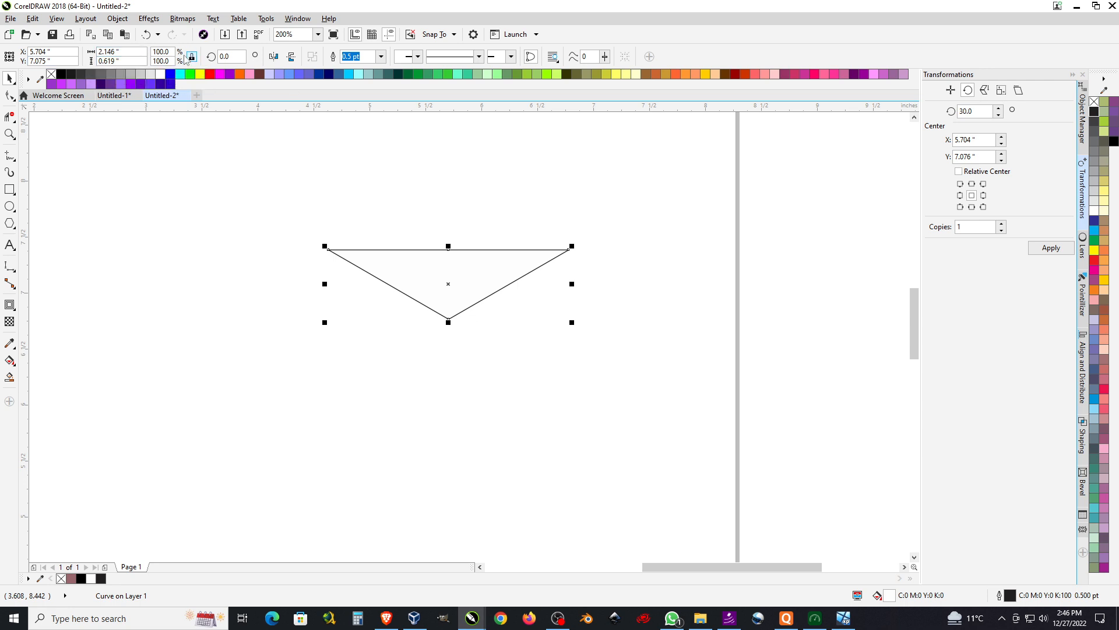
Scale the welded triangle proportionally to a height of 1 inch.
{"action": "left_click_drag", "start_coordinate": [122, 61], "coordinate": [101, 60]}
{"action": "type", "text": "1"}
{"action": "key", "text": "Return"}
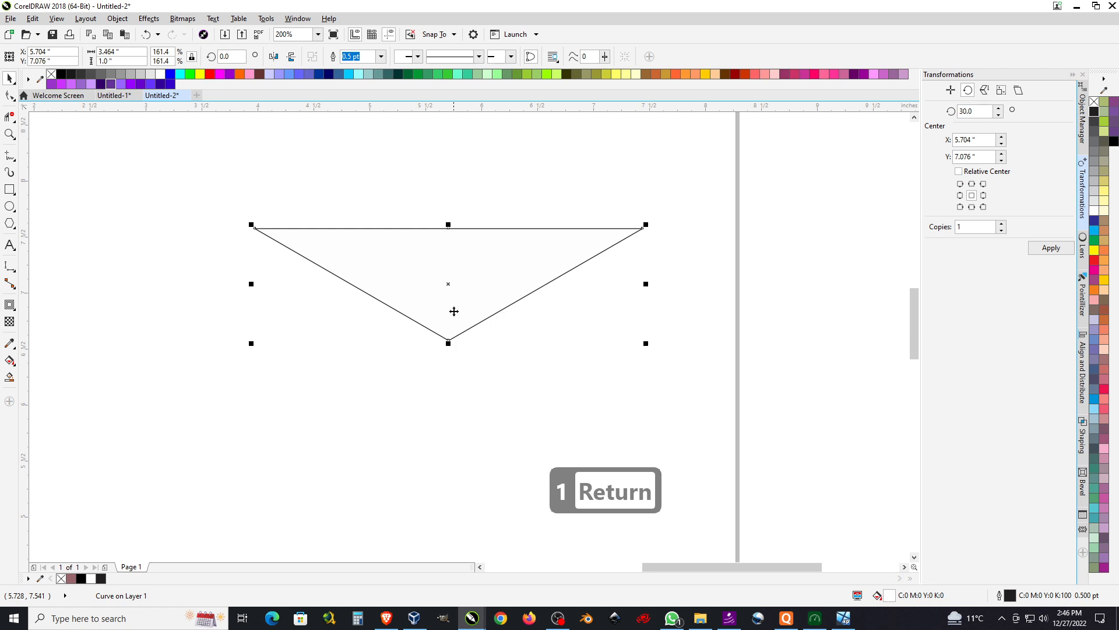
{"action": "left_click", "coordinate": [691, 321]}
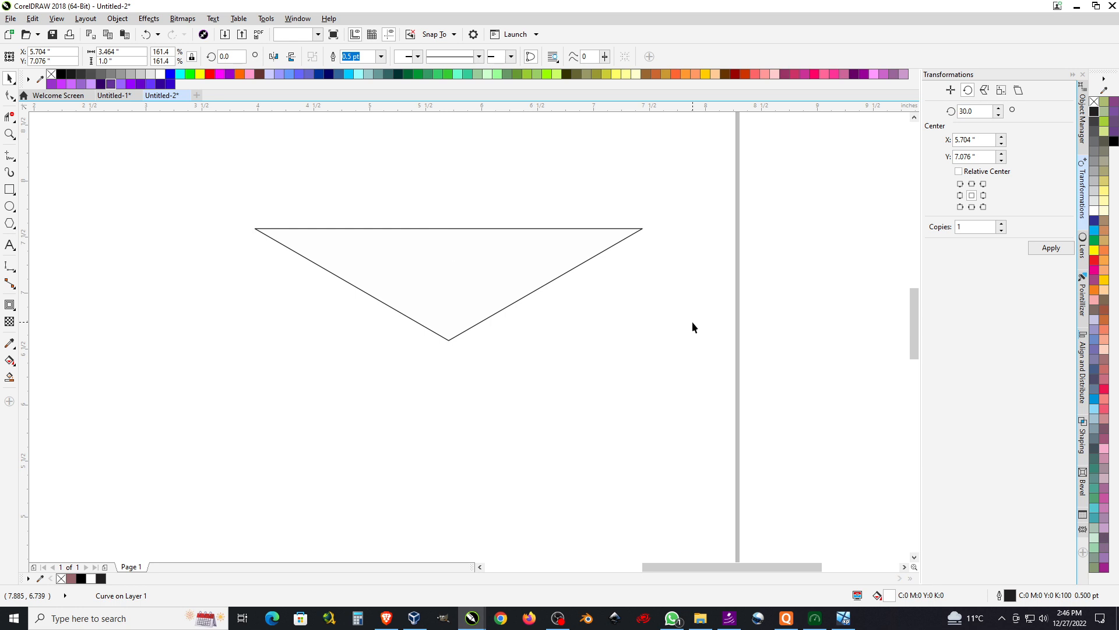
Apply a one-step inside contour with a 0.25-inch offset to the triangle.
{"action": "left_click", "coordinate": [386, 274]}
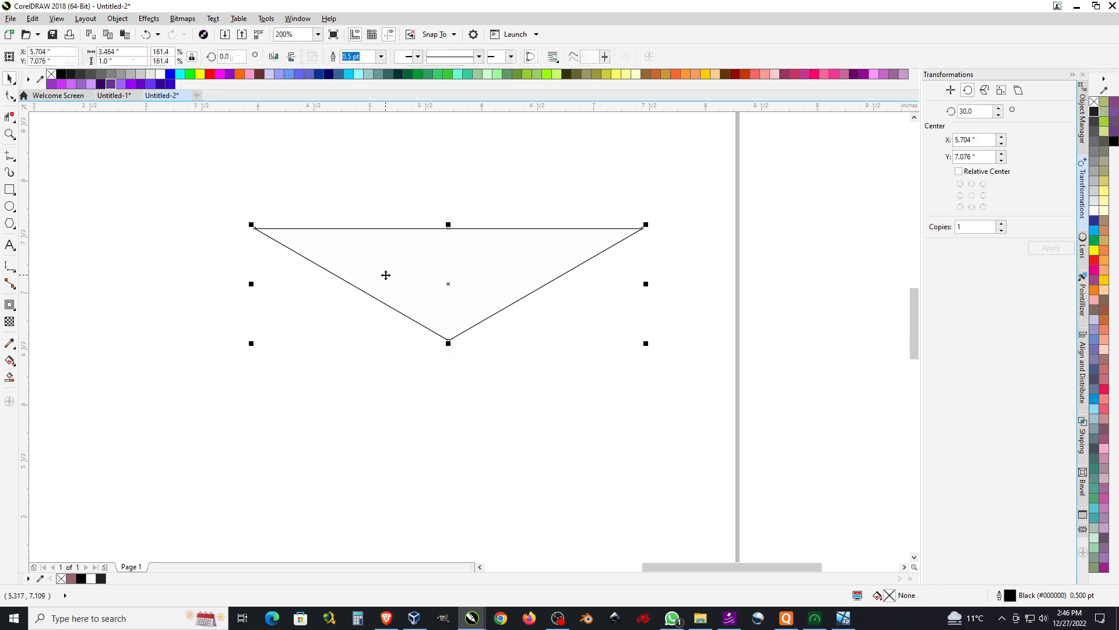
{"action": "left_click", "coordinate": [10, 304]}
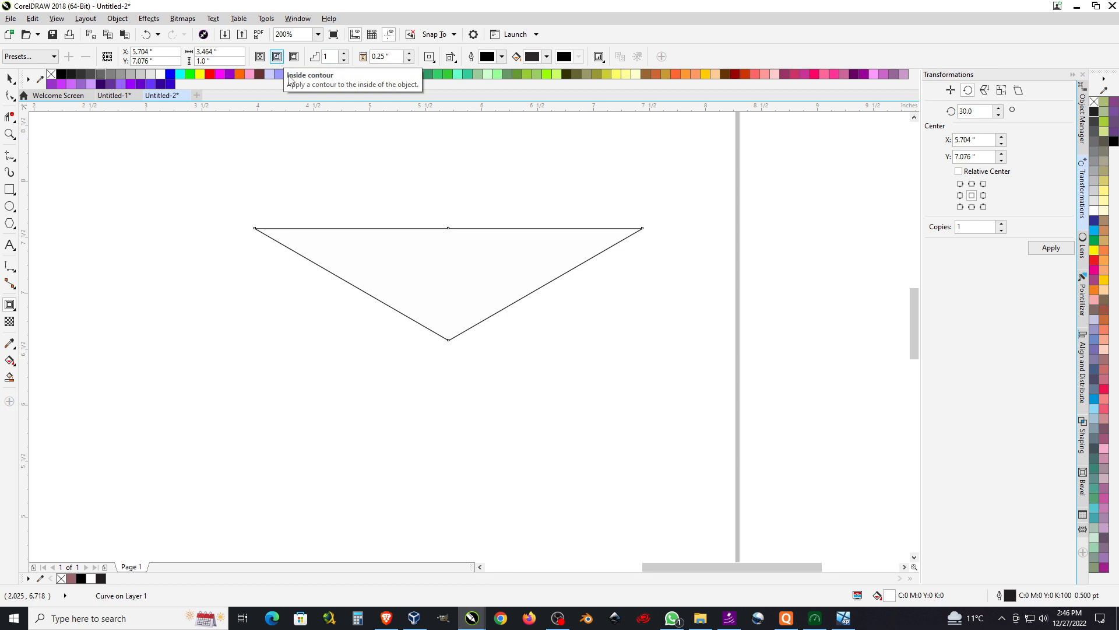
{"action": "double_click", "coordinate": [396, 56]}
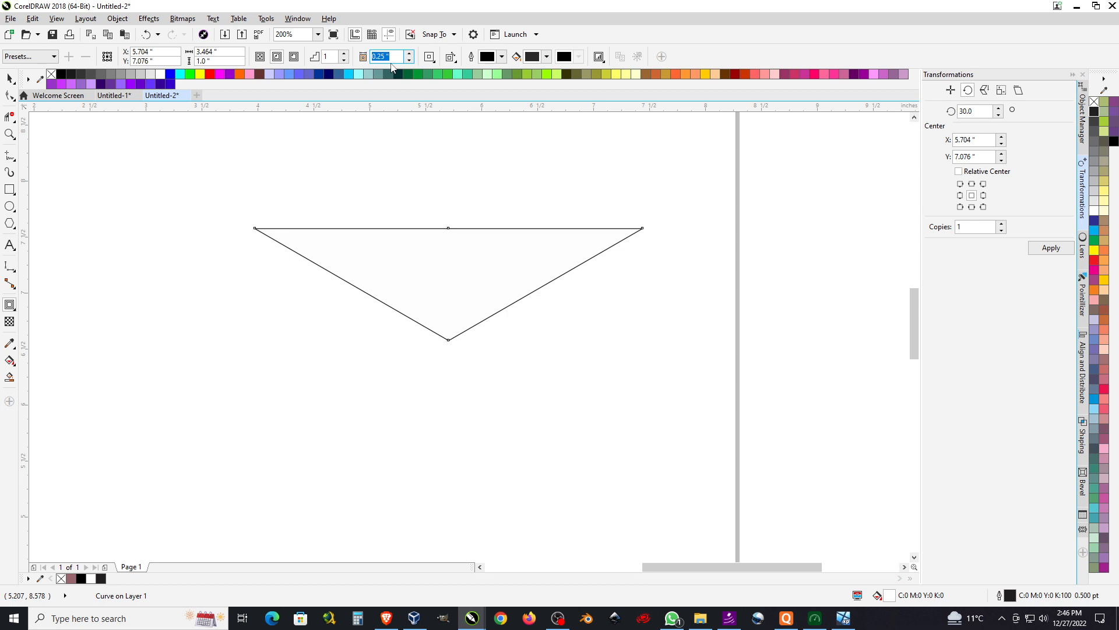
{"action": "left_click", "coordinate": [281, 57]}
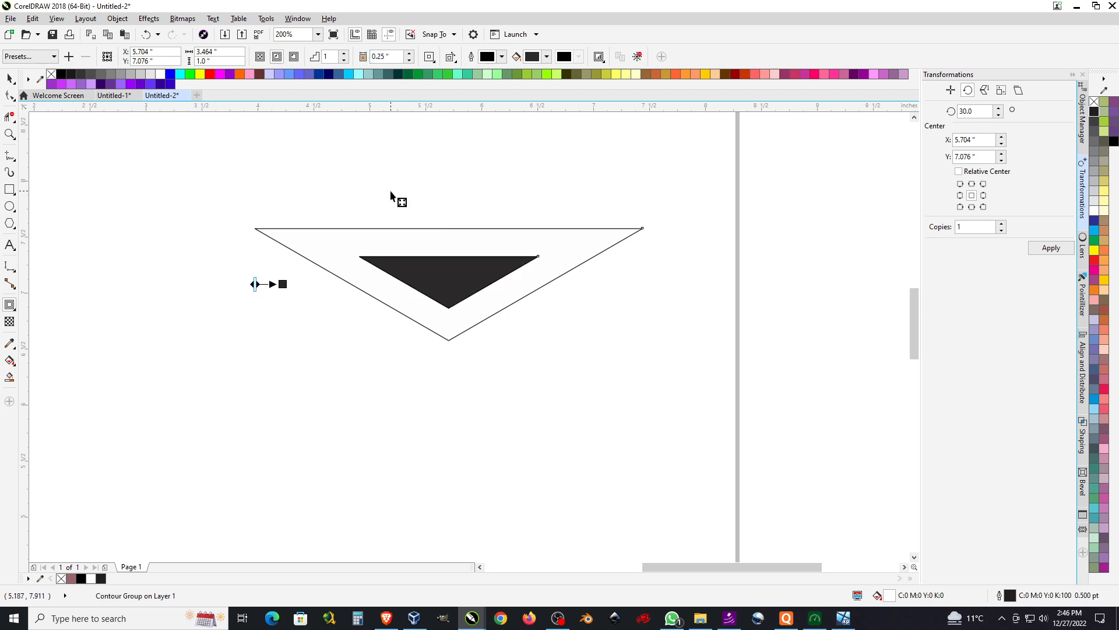
Break the triangle's contour group apart into two separate objects.
{"action": "left_click", "coordinate": [10, 78]}
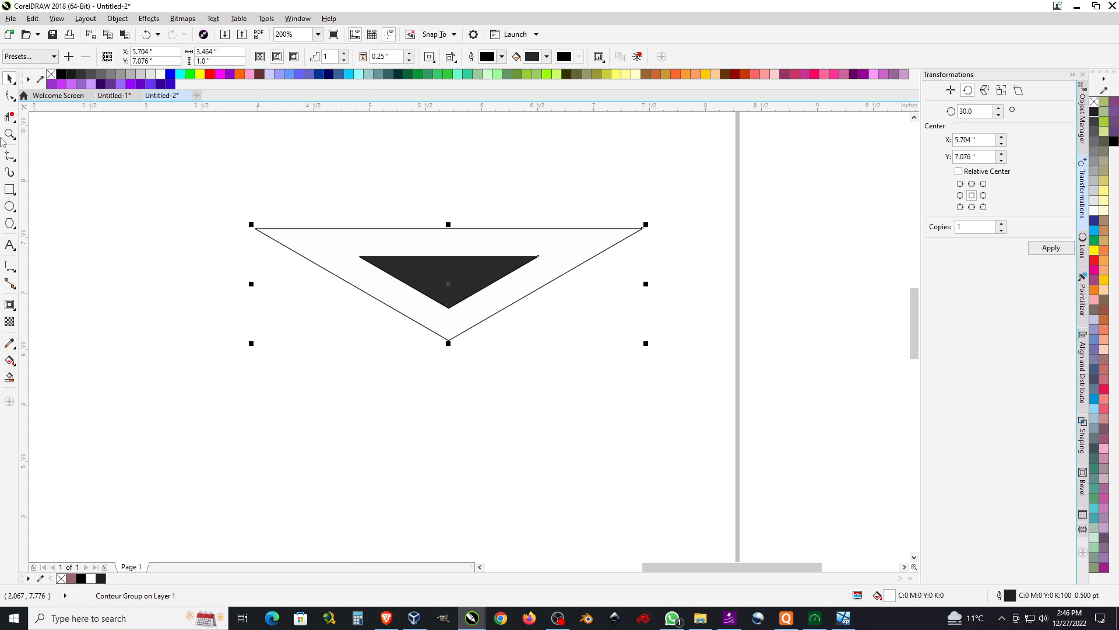
{"action": "left_click", "coordinate": [588, 199]}
{"action": "left_click_drag", "start_coordinate": [160, 180], "coordinate": [711, 418]}
{"action": "left_click", "coordinate": [117, 19]}
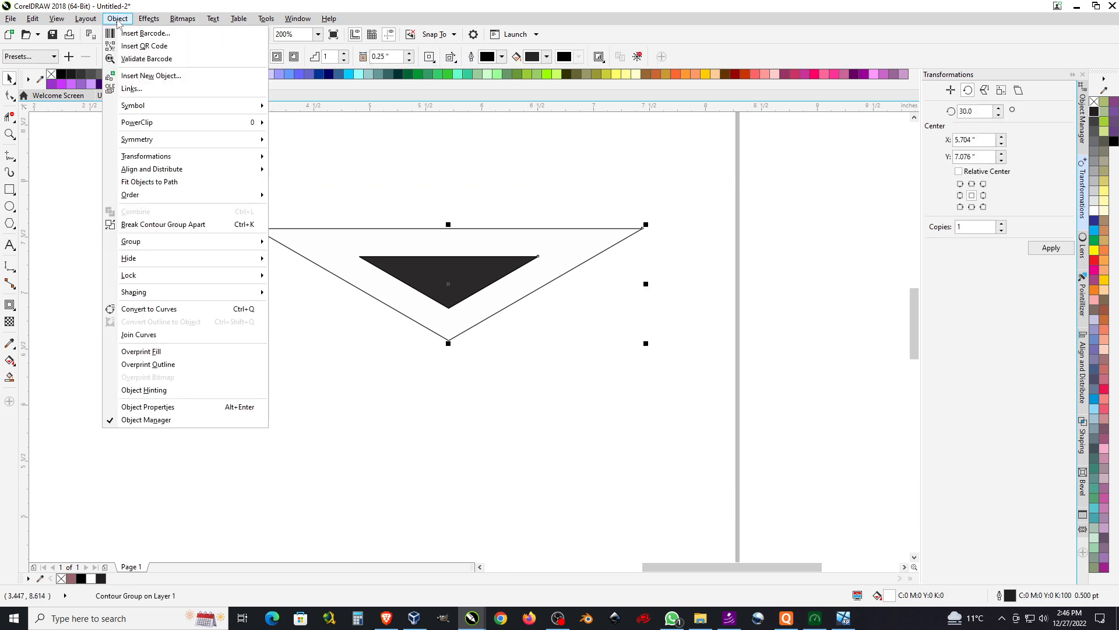
{"action": "left_click", "coordinate": [173, 223]}
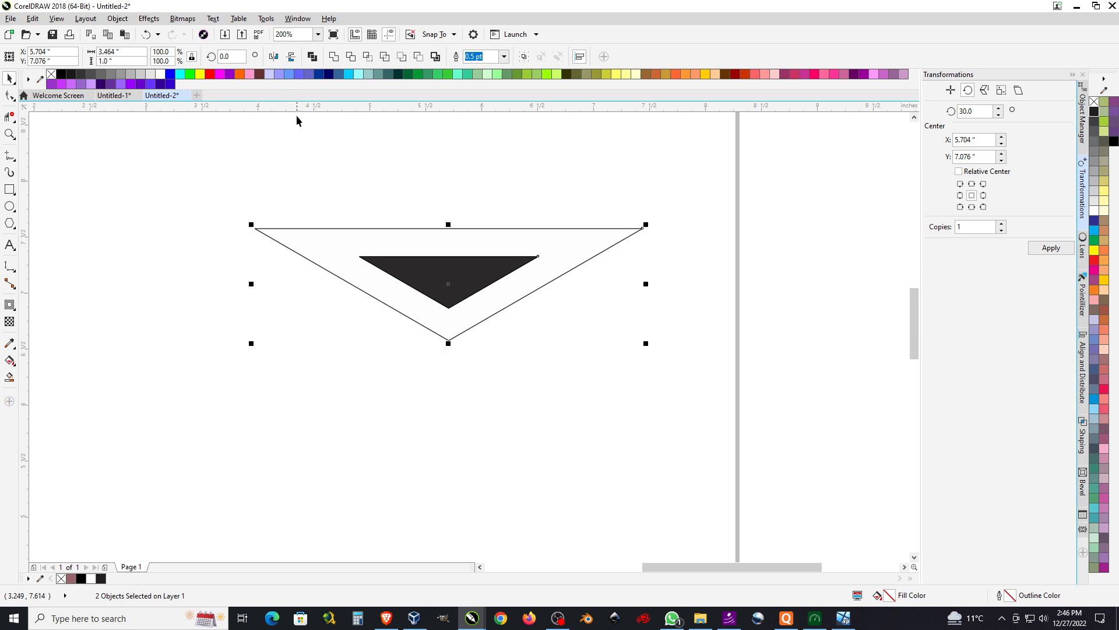
Combine the outer and inner triangles into one shape and remove its fill.
{"action": "left_click", "coordinate": [312, 56]}
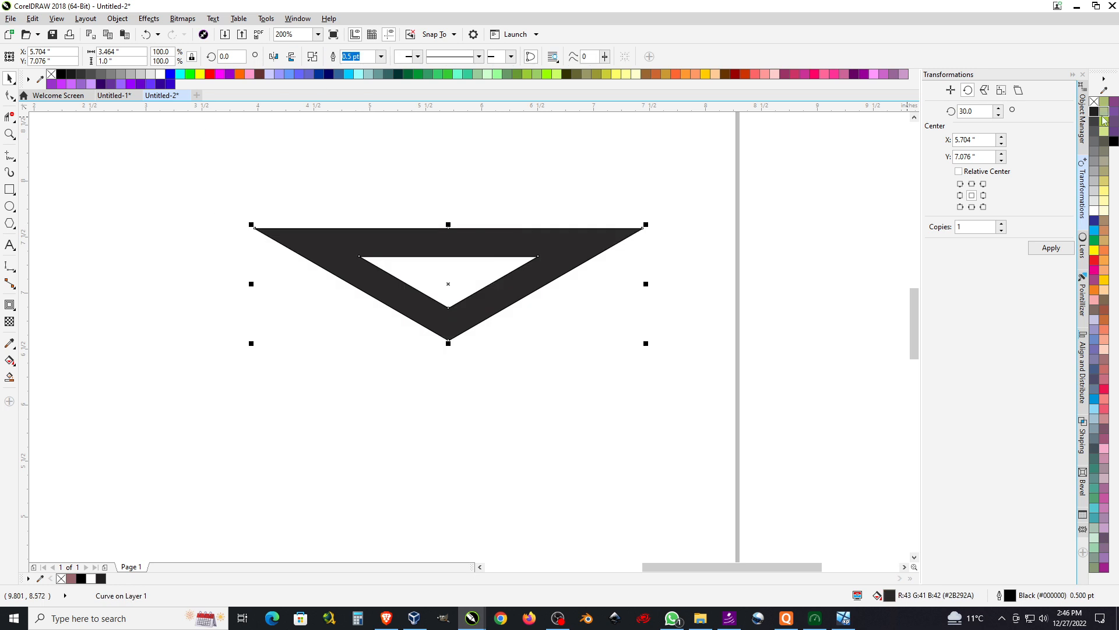
{"action": "left_click", "coordinate": [1094, 102]}
{"action": "left_click", "coordinate": [743, 247]}
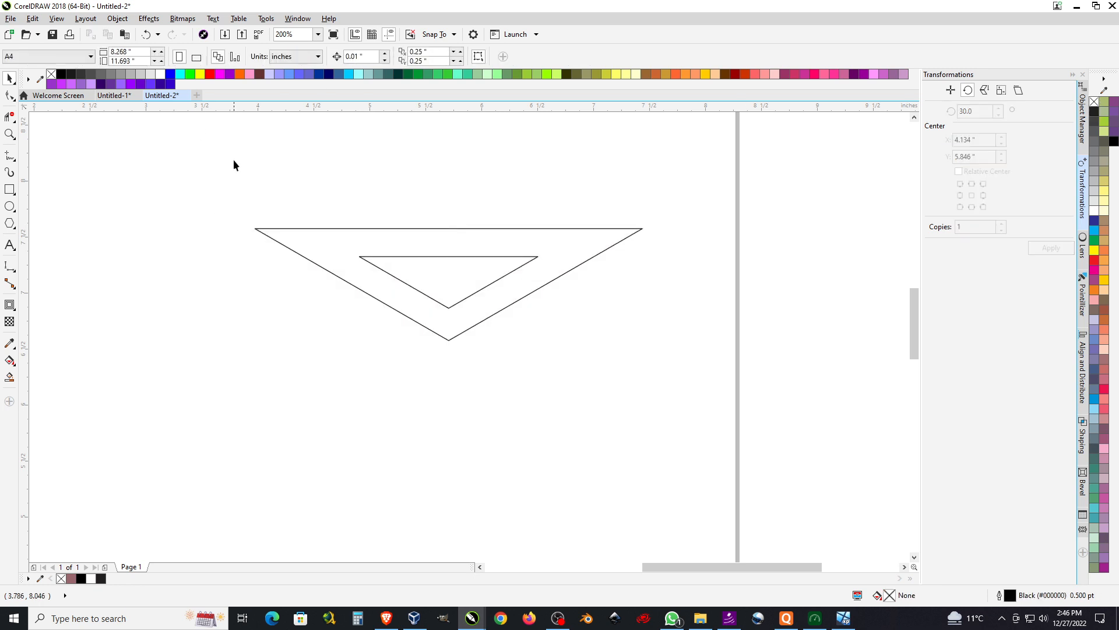
Move the combined triangle frame about 1.2 inches left and slightly down on the page.
{"action": "scroll", "coordinate": [347, 200], "scroll_direction": "down", "scroll_amount": 3}
{"action": "scroll", "coordinate": [347, 204], "scroll_direction": "up", "scroll_amount": 3}
{"action": "left_click_drag", "start_coordinate": [182, 138], "coordinate": [780, 403]}
{"action": "scroll", "coordinate": [443, 203], "scroll_direction": "down", "scroll_amount": 2}
{"action": "scroll", "coordinate": [445, 200], "scroll_direction": "up", "scroll_amount": 2}
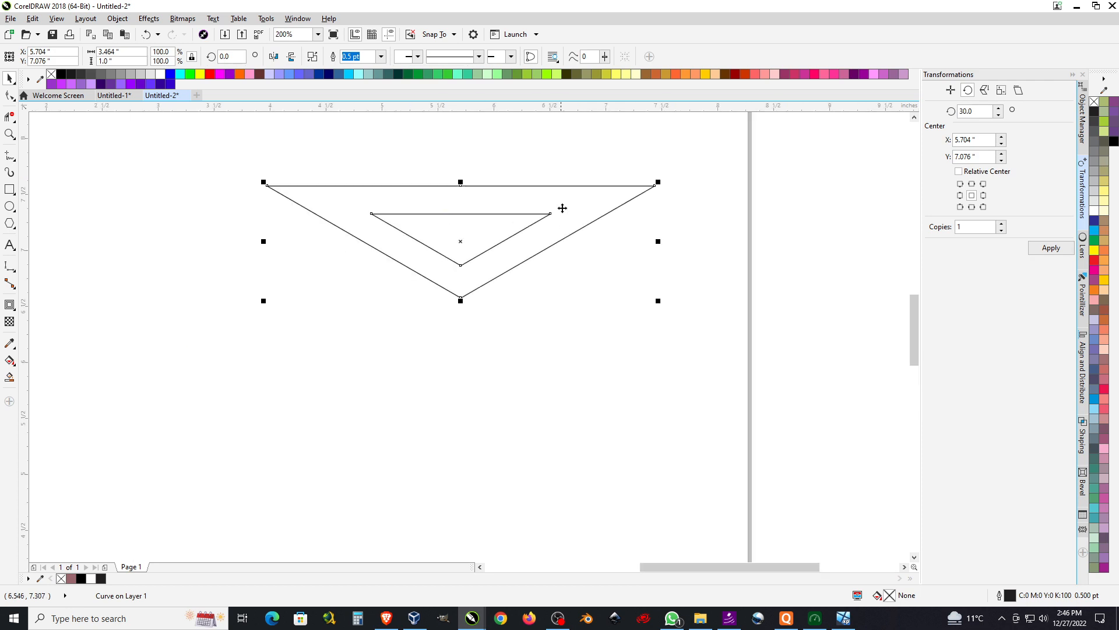
{"action": "left_click_drag", "start_coordinate": [540, 215], "coordinate": [410, 263]}
{"action": "left_click", "coordinate": [592, 230]}
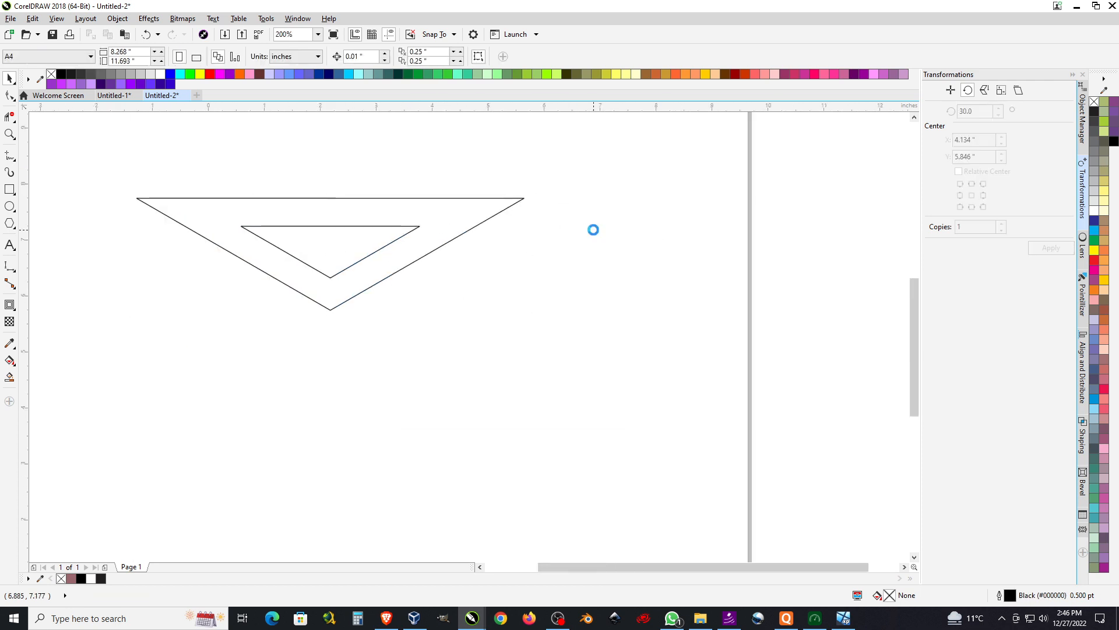
{"action": "scroll", "coordinate": [593, 229], "scroll_direction": "down", "scroll_amount": 2}
{"action": "scroll", "coordinate": [594, 230], "scroll_direction": "up", "scroll_amount": 2}
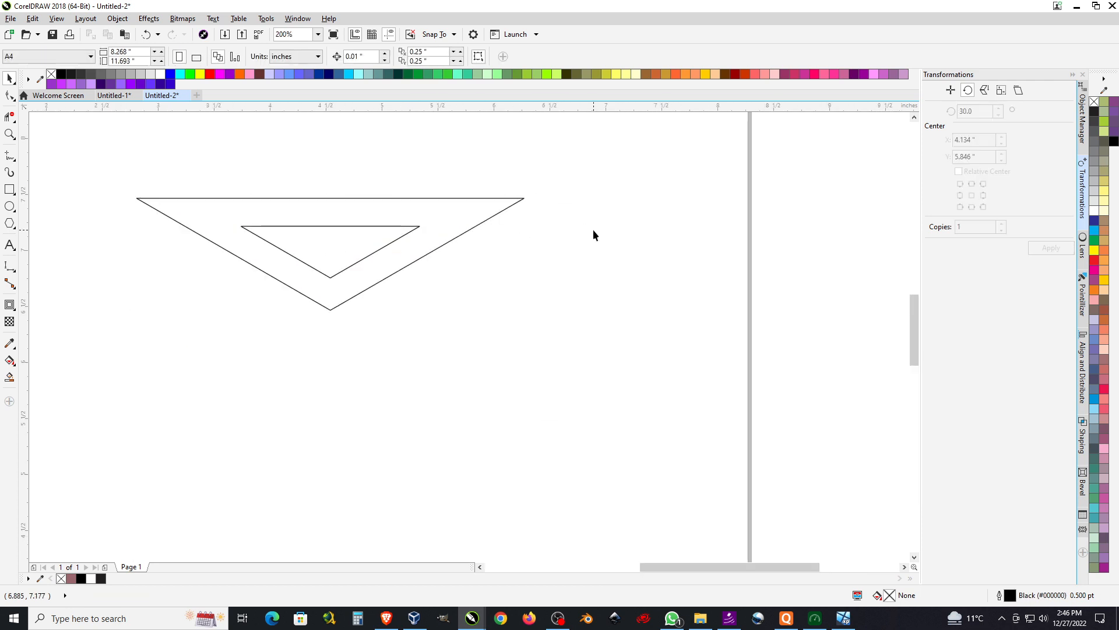
Set the frame's rotation centre on its lowest vertex and create a copy rotated 120° around it.
{"action": "left_click", "coordinate": [442, 236]}
{"action": "left_click", "coordinate": [437, 226]}
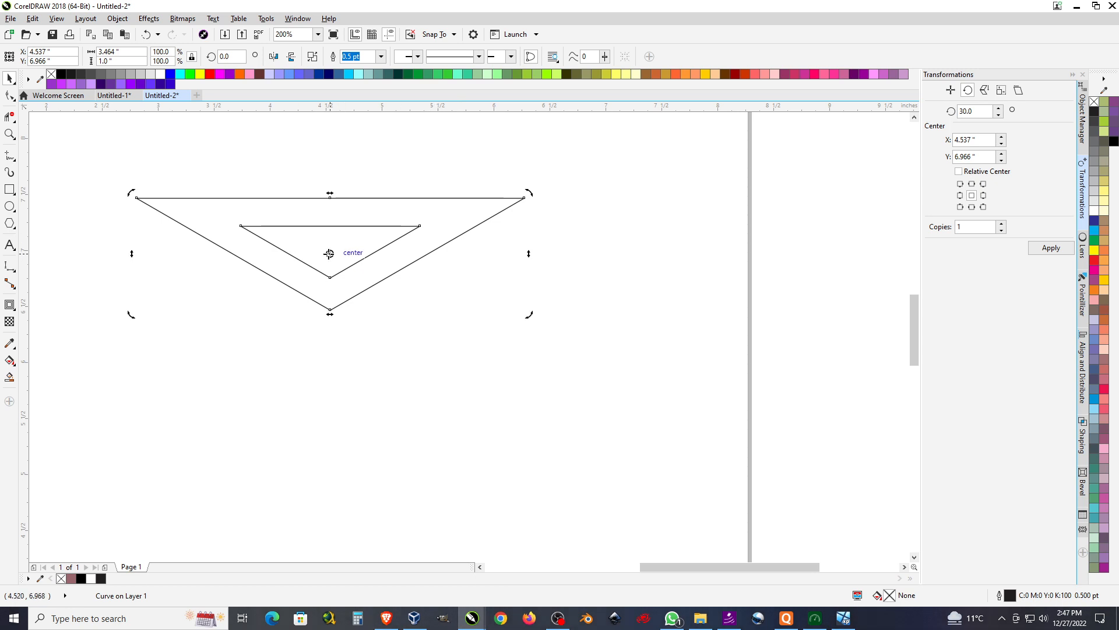
{"action": "left_click_drag", "start_coordinate": [330, 254], "coordinate": [330, 310]}
{"action": "left_click_drag", "start_coordinate": [131, 192], "coordinate": [331, 428]}
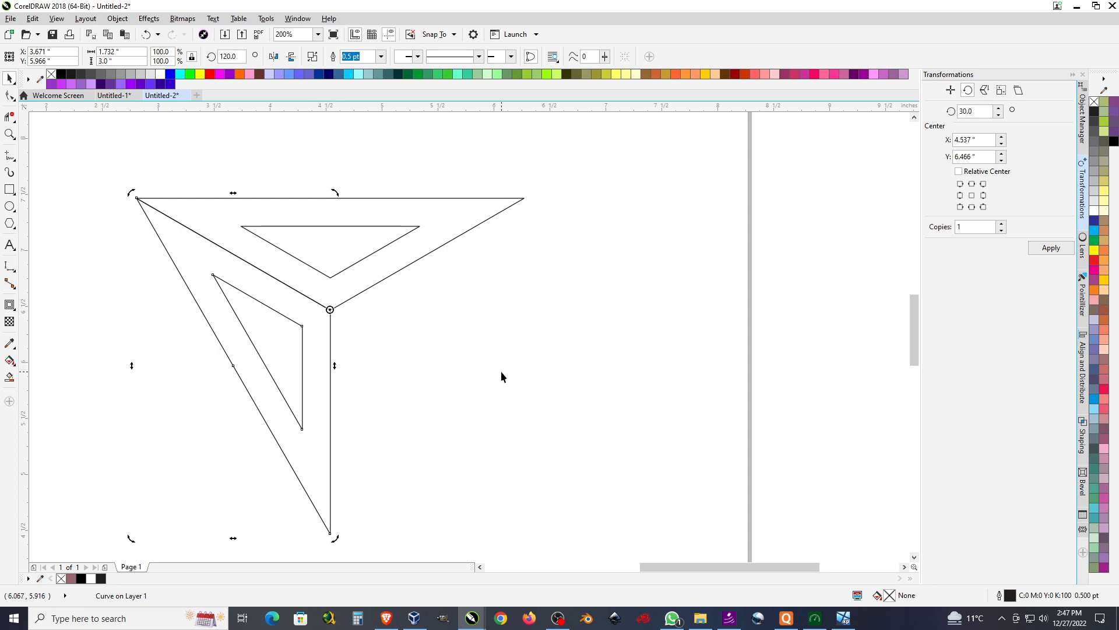
Repeat the 120° rotated copy to complete the triangle with a third frame, and group the three frames.
{"action": "key", "text": "ctrl+r"}
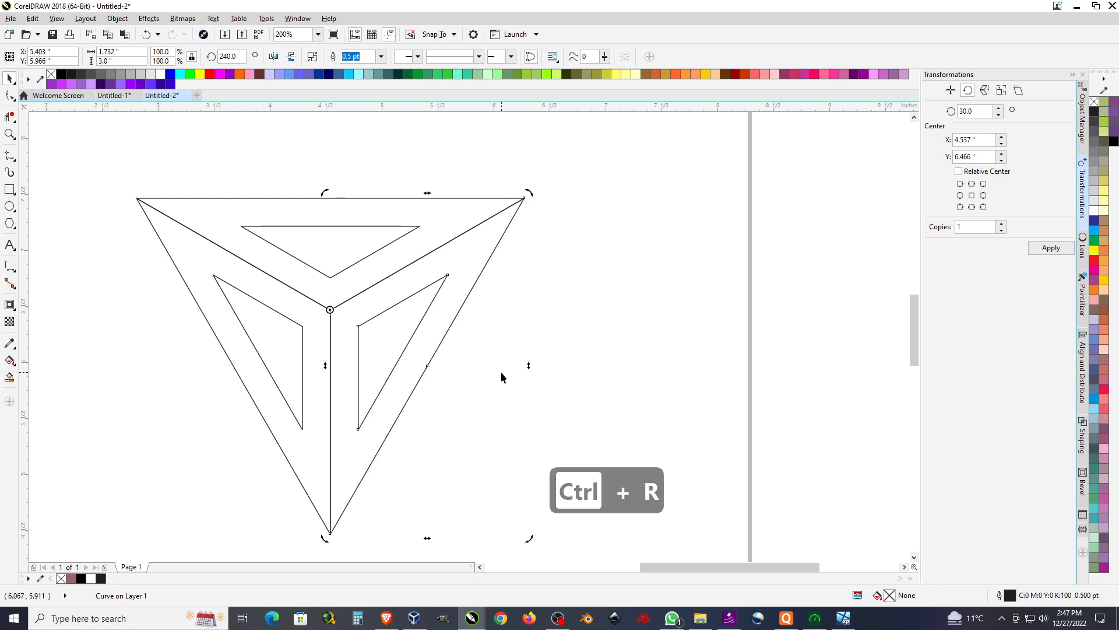
{"action": "left_click", "coordinate": [517, 320]}
{"action": "scroll", "coordinate": [570, 234], "scroll_direction": "down", "scroll_amount": 2}
{"action": "left_click_drag", "start_coordinate": [268, 157], "coordinate": [606, 437]}
{"action": "scroll", "coordinate": [464, 239], "scroll_direction": "up", "scroll_amount": 2}
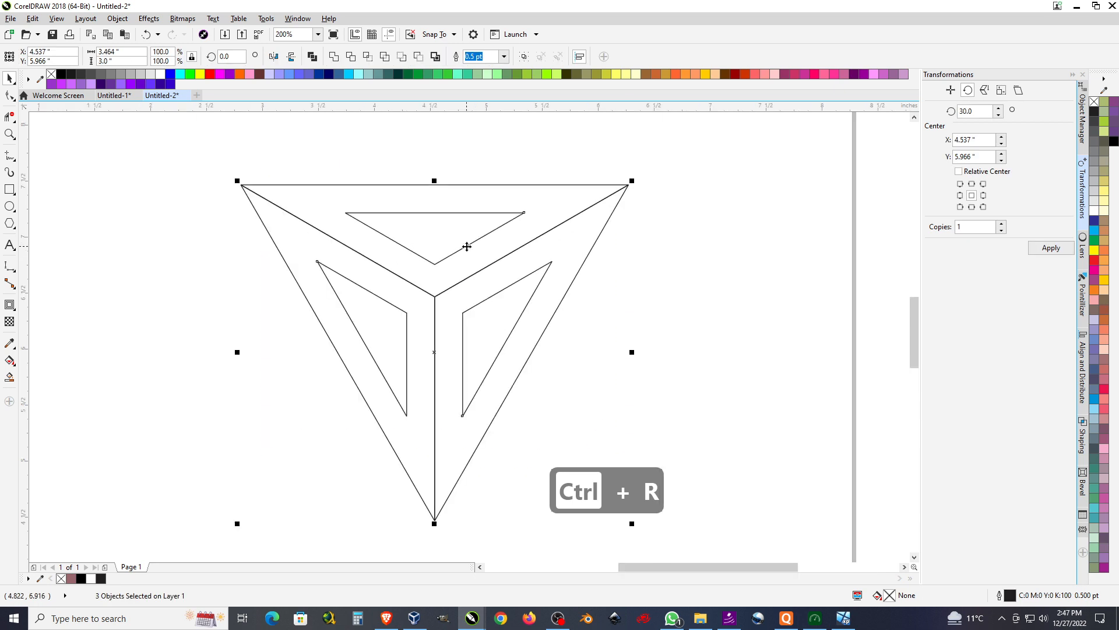
{"action": "scroll", "coordinate": [461, 200], "scroll_direction": "down", "scroll_amount": 2}
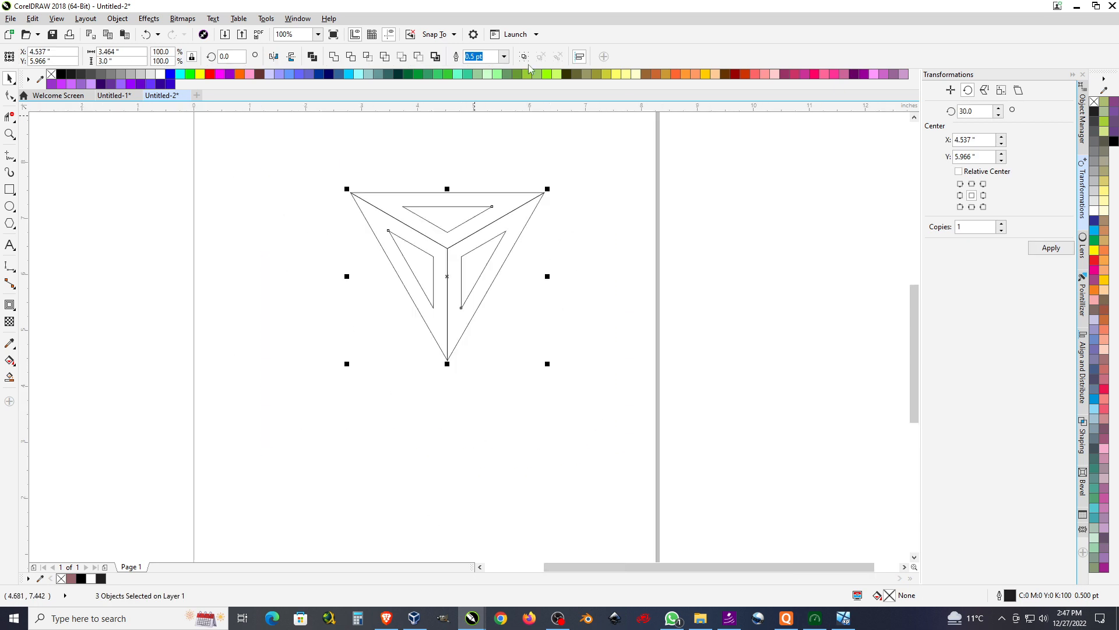
{"action": "key", "text": "ctrl+g"}
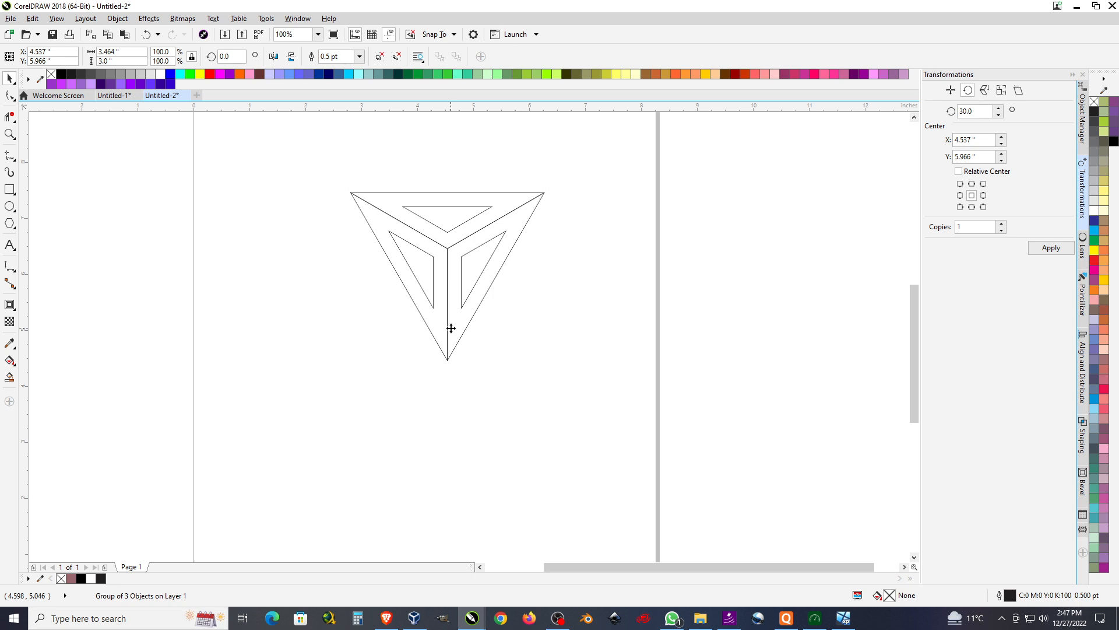
Copy the triangle group rotated by 60° around its lowest vertex and repeat the copy four times to complete a hexagon.
{"action": "left_click", "coordinate": [451, 328]}
{"action": "left_click_drag", "start_coordinate": [447, 309], "coordinate": [448, 360]}
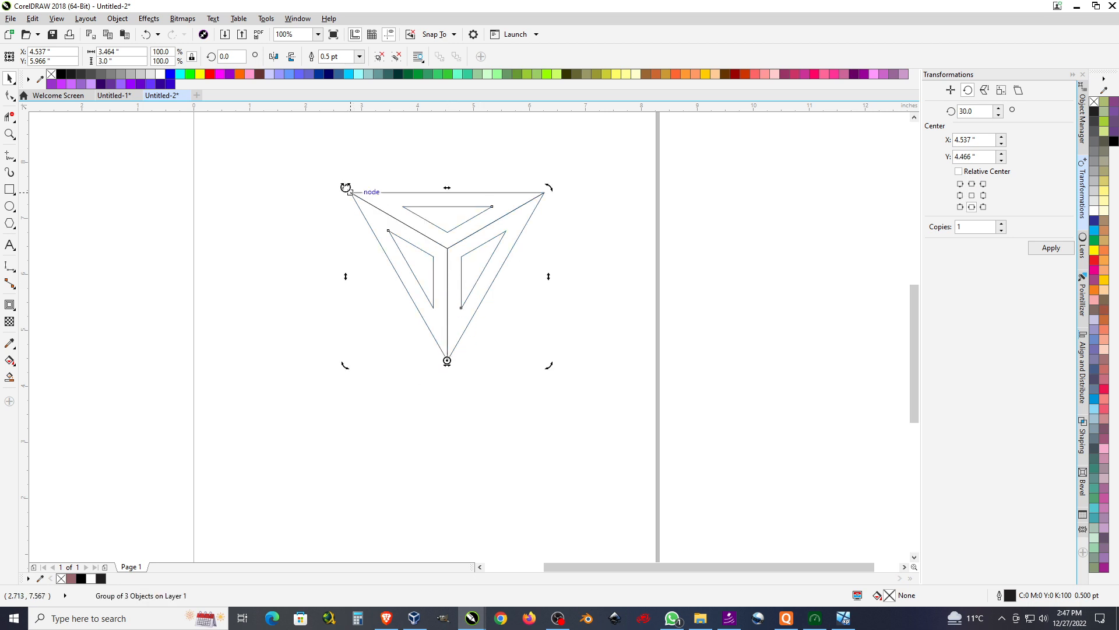
{"action": "left_click_drag", "start_coordinate": [350, 193], "coordinate": [315, 376]}
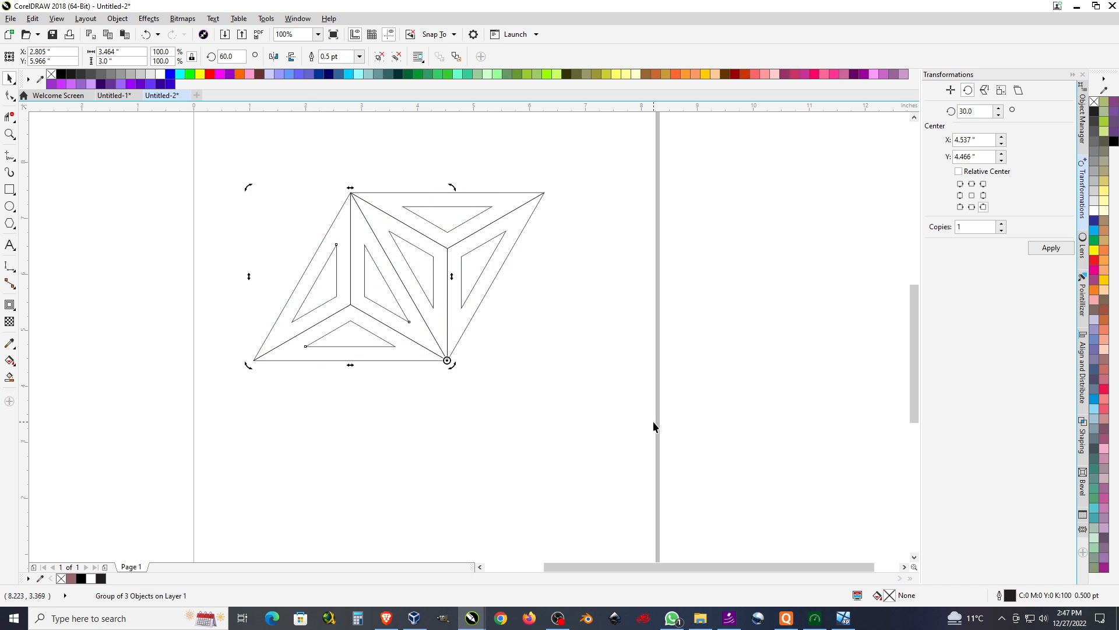
{"action": "key", "text": "ctrl+r"}
{"action": "key", "text": "ctrl+r"}
{"action": "key", "text": "ctrl+r"}
{"action": "key", "text": "ctrl+r"}
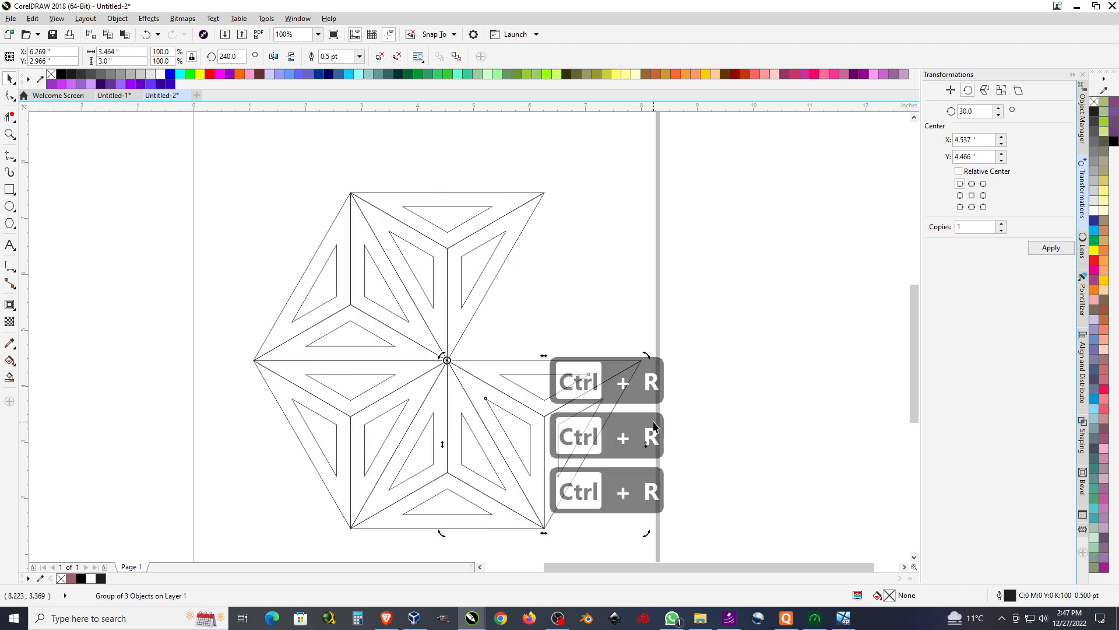
{"action": "left_click", "coordinate": [739, 236]}
{"action": "scroll", "coordinate": [295, 214], "scroll_direction": "down", "scroll_amount": 2}
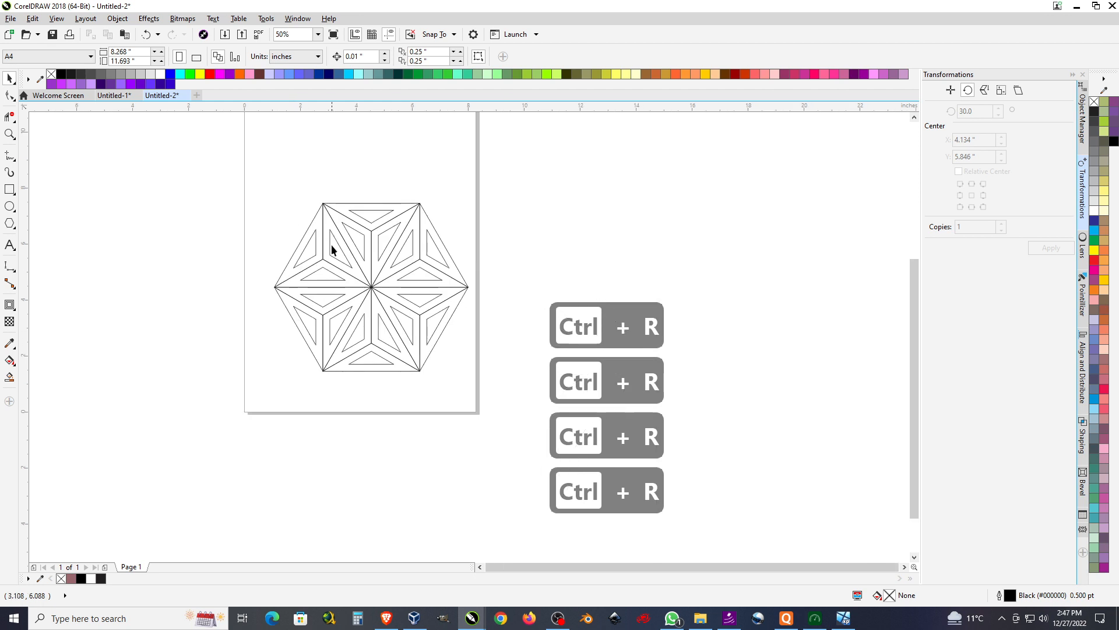
Fill the hexagon's upper-right triangle group with 10% black.
{"action": "scroll", "coordinate": [333, 257], "scroll_direction": "up", "scroll_amount": 2}
{"action": "scroll", "coordinate": [433, 349], "scroll_direction": "up", "scroll_amount": 2}
{"action": "scroll", "coordinate": [308, 332], "scroll_direction": "down", "scroll_amount": 4}
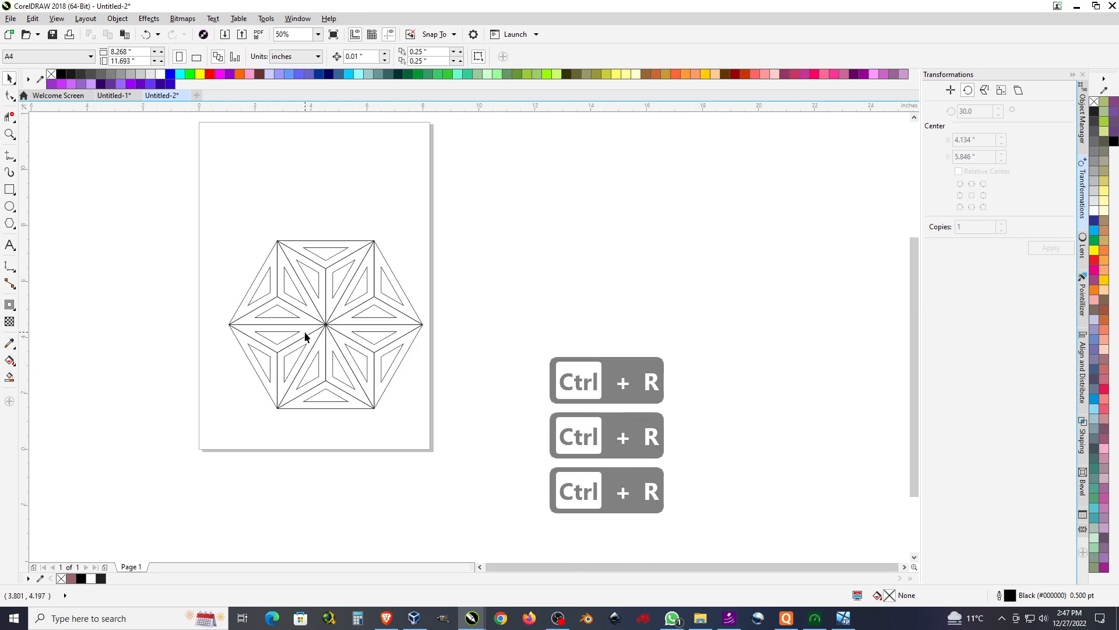
{"action": "scroll", "coordinate": [317, 321], "scroll_direction": "up", "scroll_amount": 2}
{"action": "scroll", "coordinate": [407, 291], "scroll_direction": "up", "scroll_amount": 1}
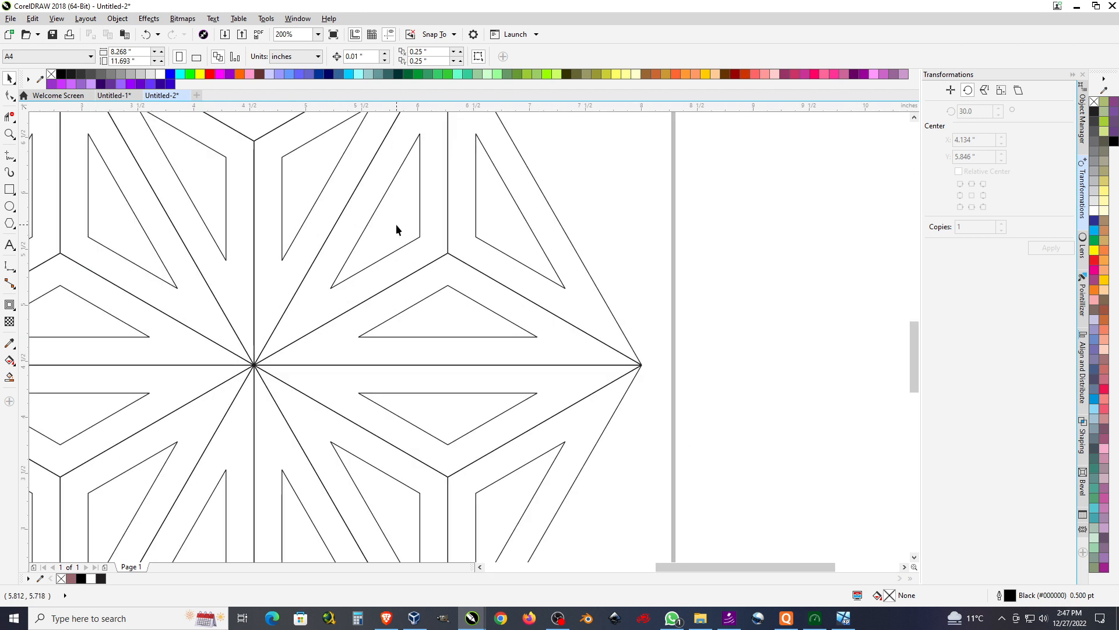
{"action": "scroll", "coordinate": [501, 257], "scroll_direction": "down", "scroll_amount": 1}
{"action": "scroll", "coordinate": [435, 262], "scroll_direction": "up", "scroll_amount": 1}
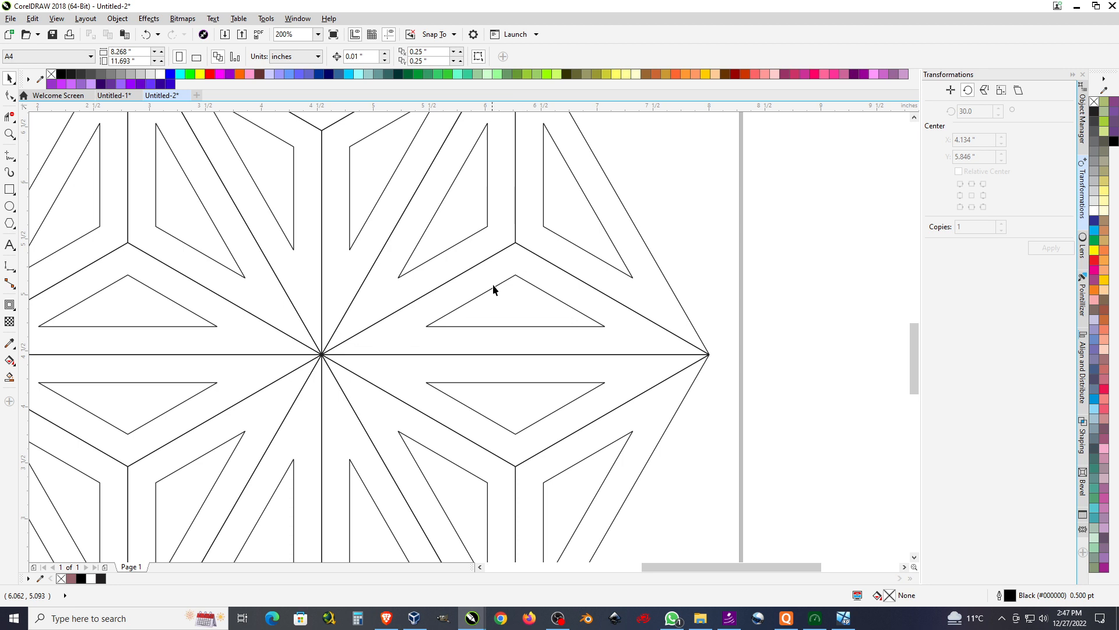
{"action": "left_click", "coordinate": [603, 265]}
{"action": "left_click", "coordinate": [1096, 202]}
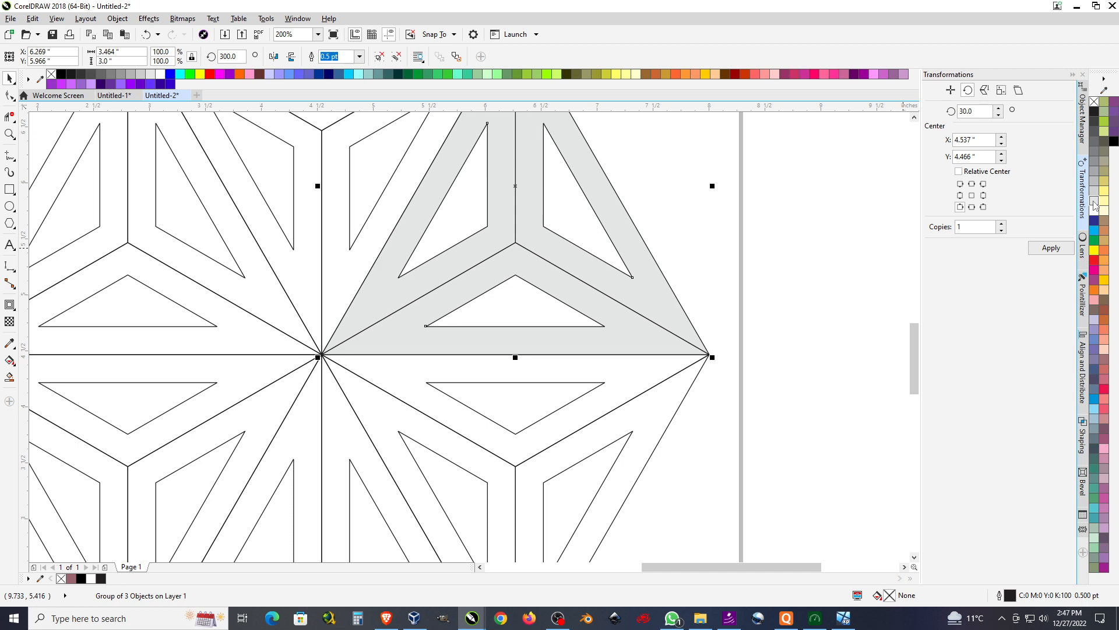
Select all six triangle groups of the hexagon and fill them with 10% black.
{"action": "scroll", "coordinate": [495, 289], "scroll_direction": "down", "scroll_amount": 2}
{"action": "left_click_drag", "start_coordinate": [307, 209], "coordinate": [697, 475]}
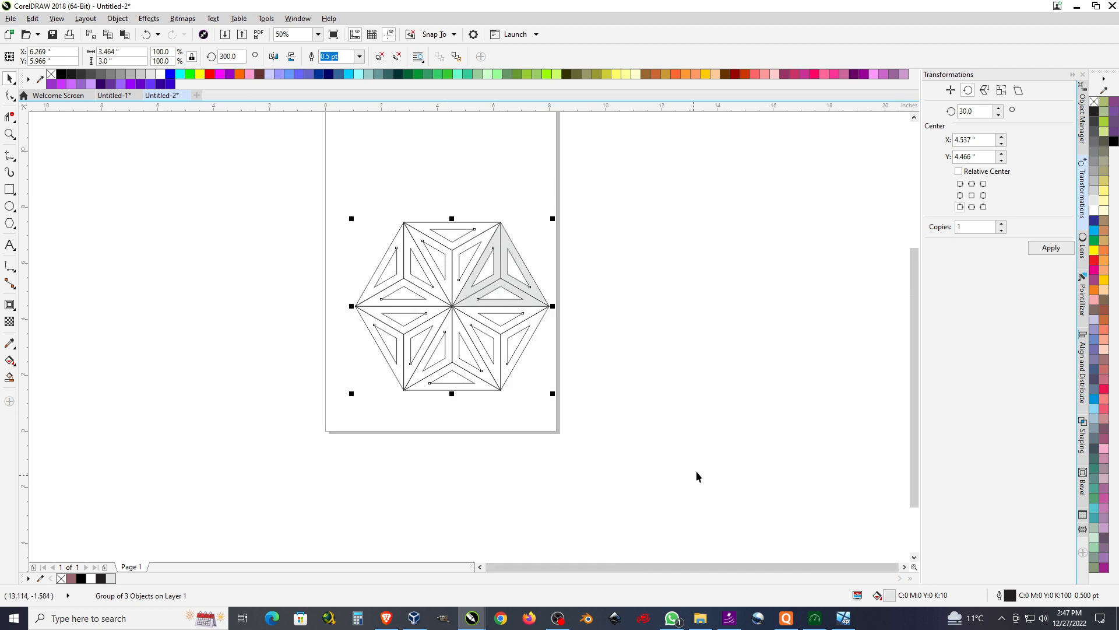
{"action": "left_click", "coordinate": [1096, 203]}
{"action": "left_click", "coordinate": [297, 321]}
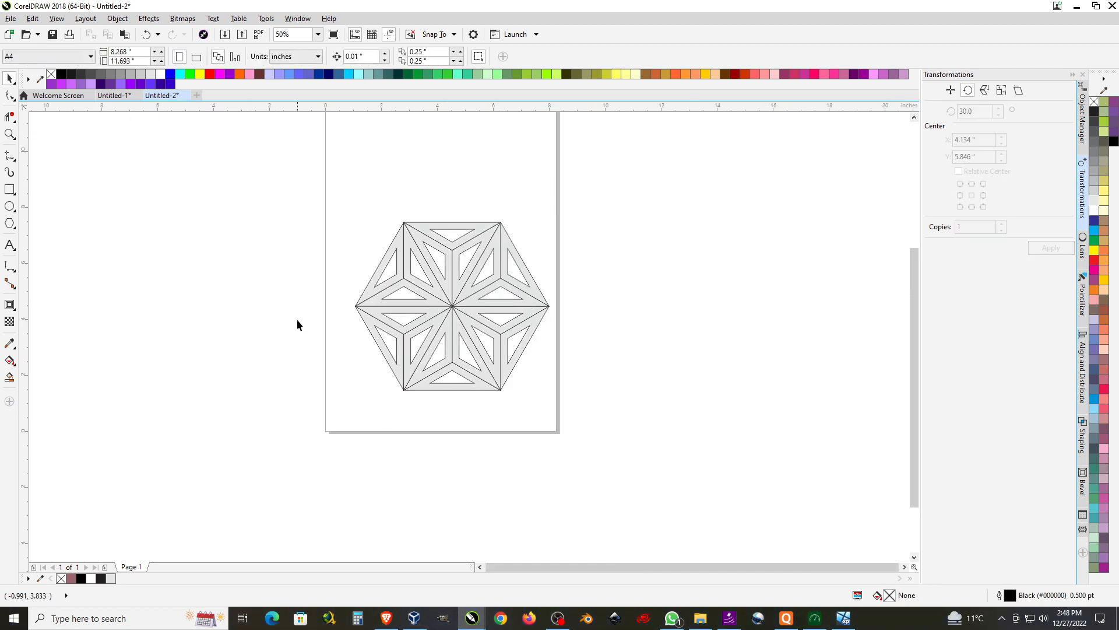
Examine how the grey bands meet and cross around the hexagon's centre.
{"action": "scroll", "coordinate": [418, 285], "scroll_direction": "up", "scroll_amount": 1}
{"action": "scroll", "coordinate": [420, 284], "scroll_direction": "up", "scroll_amount": 1}
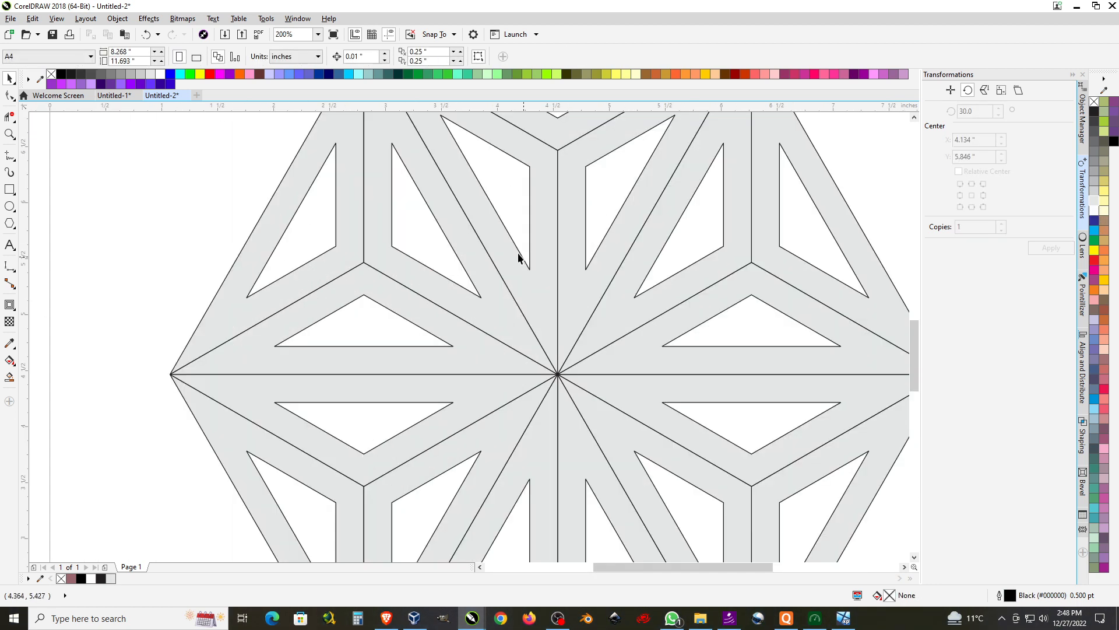
{"action": "scroll", "coordinate": [579, 246], "scroll_direction": "down", "scroll_amount": 1}
{"action": "scroll", "coordinate": [579, 246], "scroll_direction": "up", "scroll_amount": 1}
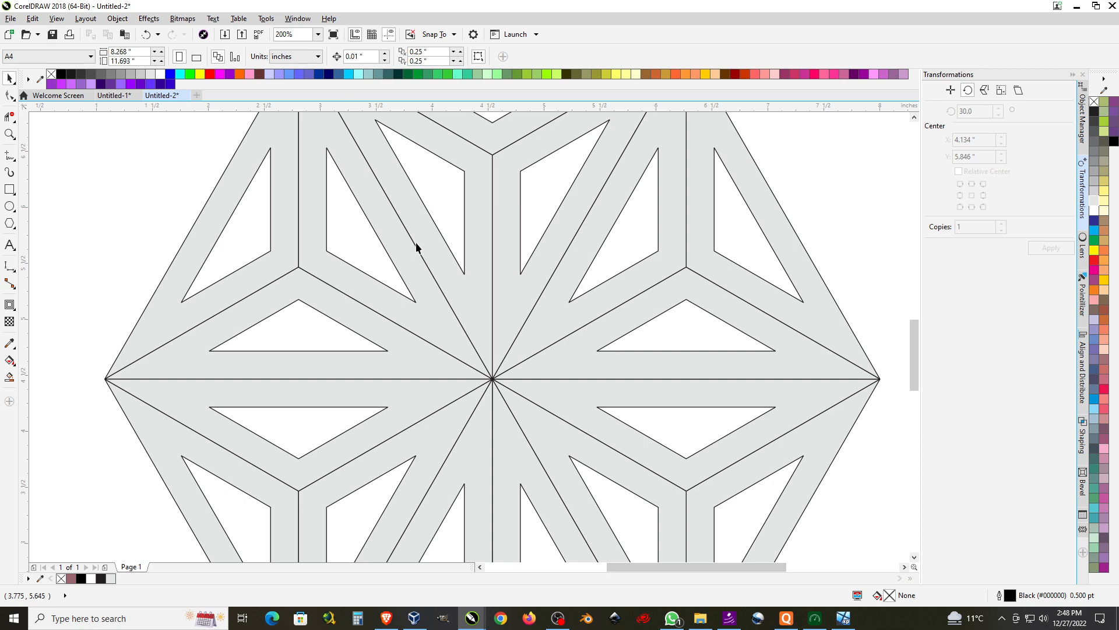
{"action": "scroll", "coordinate": [420, 242], "scroll_direction": "down", "scroll_amount": 1}
{"action": "scroll", "coordinate": [417, 251], "scroll_direction": "up", "scroll_amount": 1}
{"action": "scroll", "coordinate": [428, 307], "scroll_direction": "down", "scroll_amount": 1}
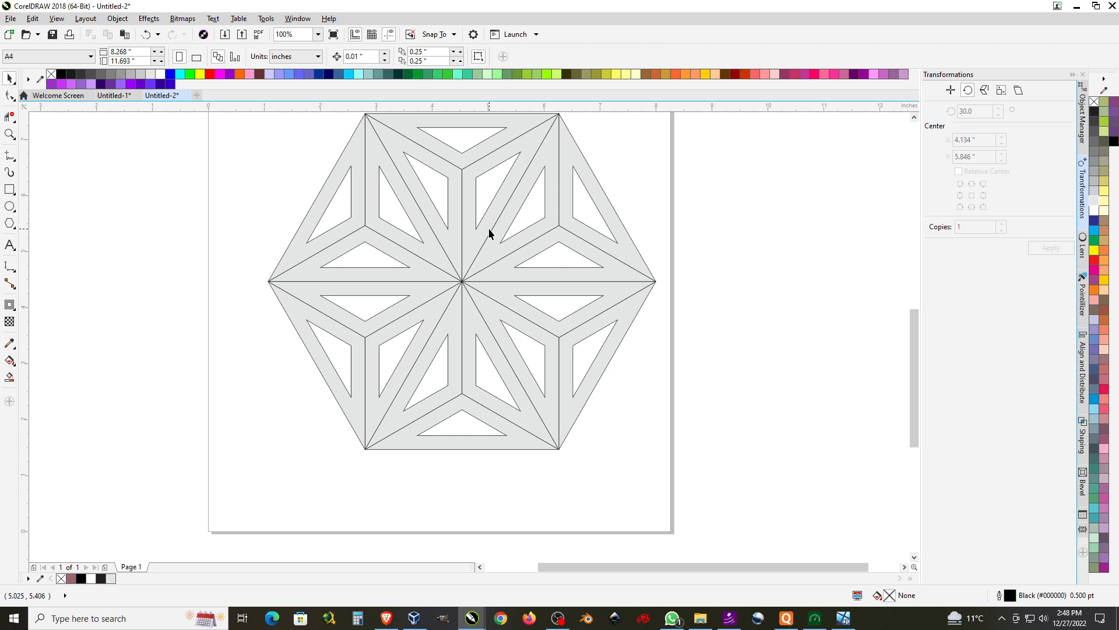
{"action": "scroll", "coordinate": [489, 233], "scroll_direction": "up", "scroll_amount": 1}
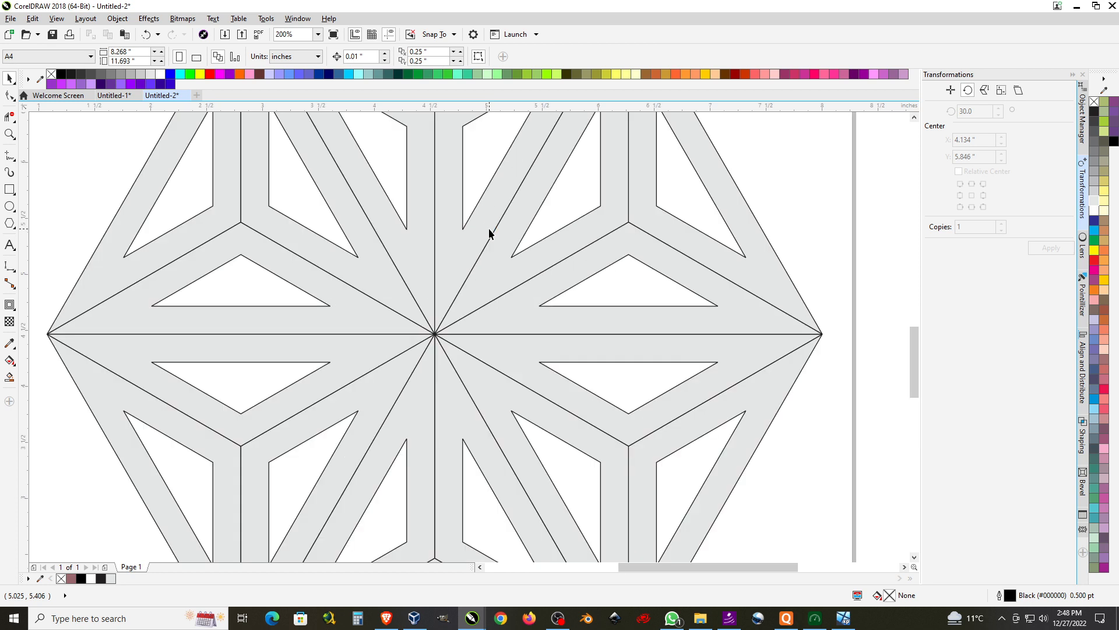
{"action": "scroll", "coordinate": [489, 233], "scroll_direction": "up", "scroll_amount": 1}
{"action": "scroll", "coordinate": [487, 234], "scroll_direction": "down", "scroll_amount": 1}
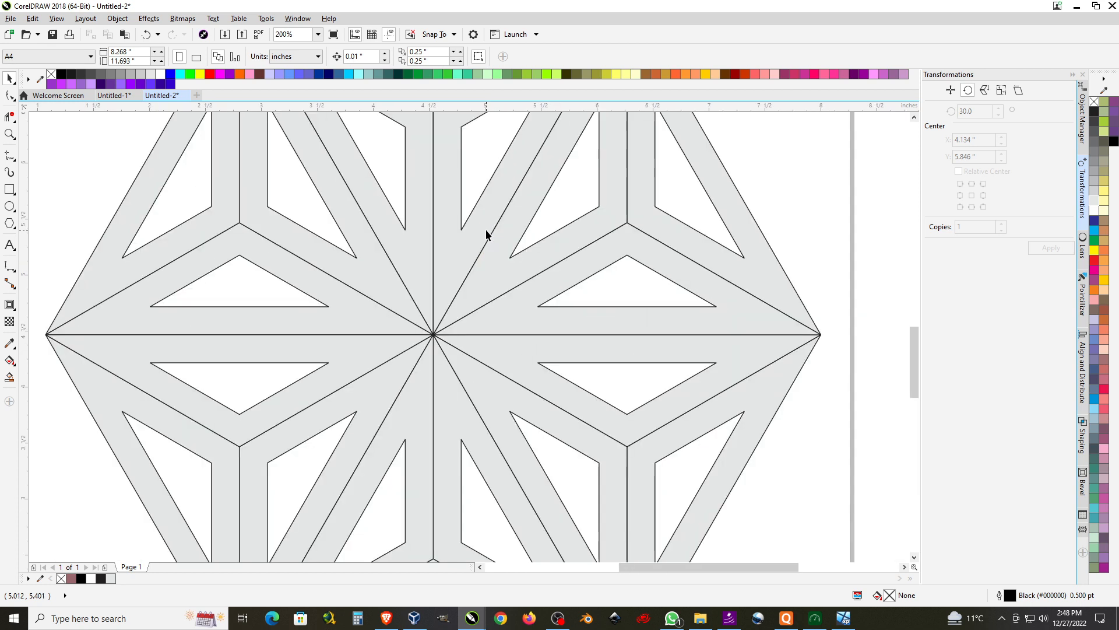
{"action": "scroll", "coordinate": [486, 236], "scroll_direction": "down", "scroll_amount": 1}
{"action": "scroll", "coordinate": [469, 201], "scroll_direction": "up", "scroll_amount": 1}
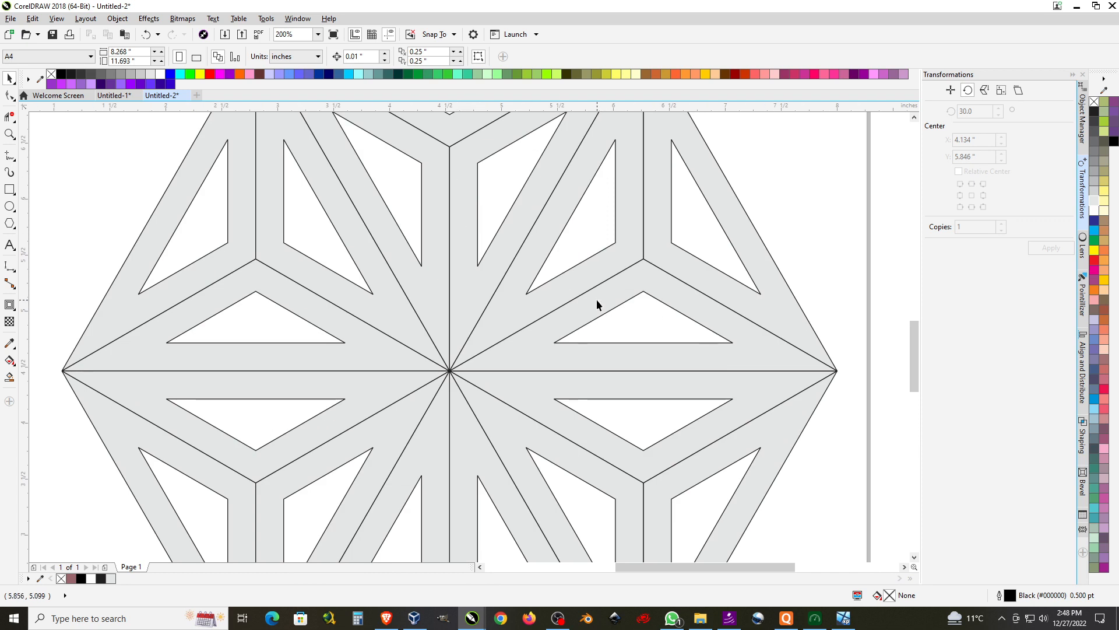
Draw freehand-tool straight lines from the upper-right triangle's centre to the nearest corners of its left and lower openings.
{"action": "left_click", "coordinate": [9, 156]}
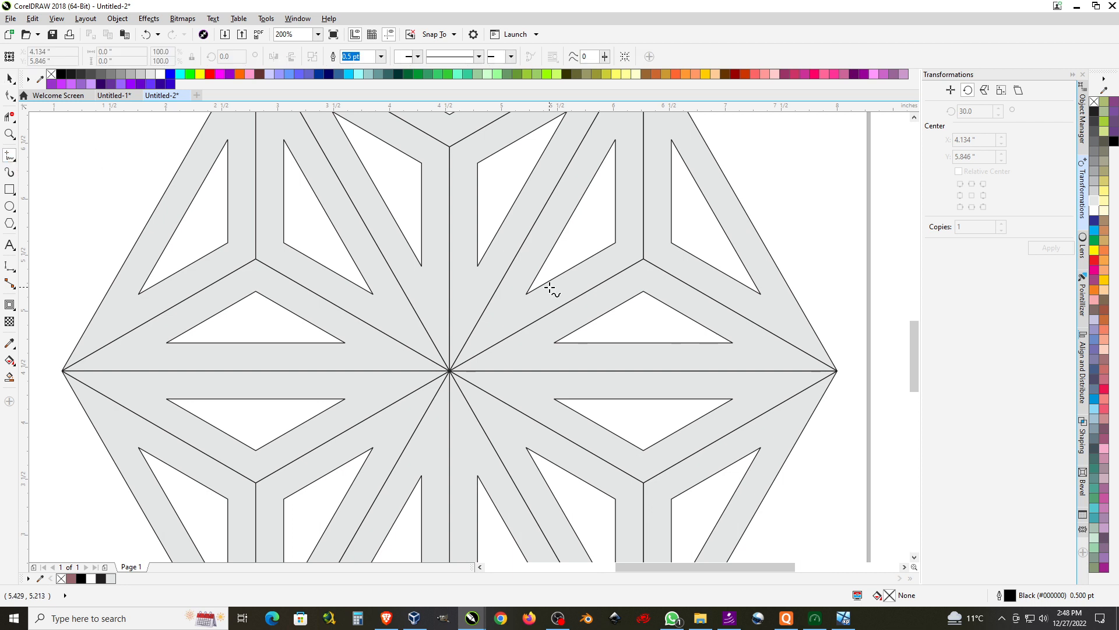
{"action": "scroll", "coordinate": [637, 265], "scroll_direction": "up", "scroll_amount": 2}
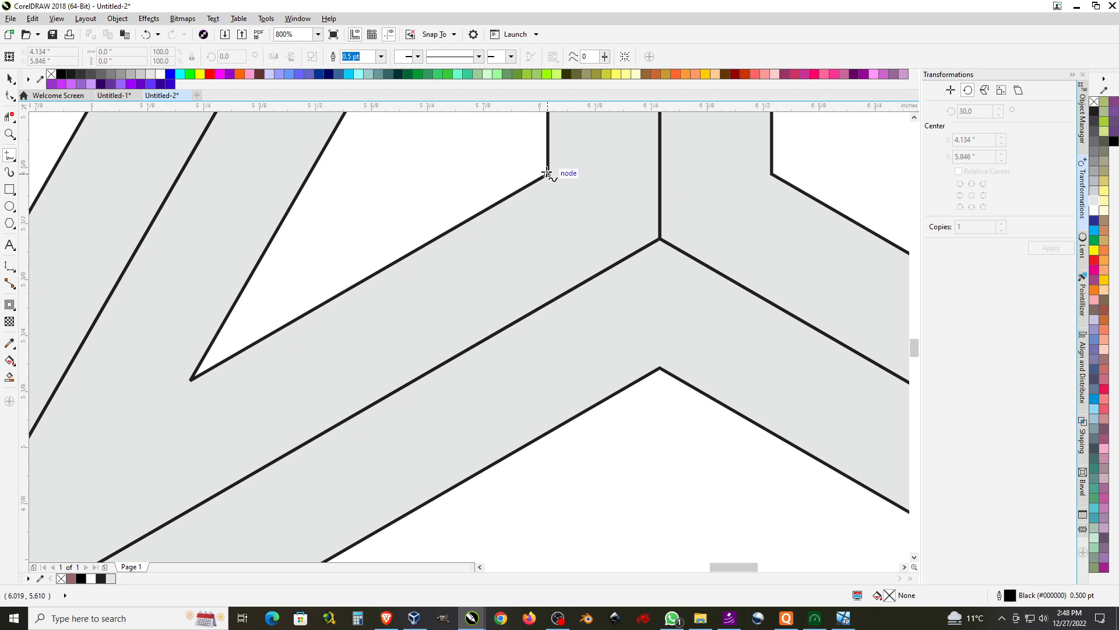
{"action": "left_click_drag", "start_coordinate": [547, 173], "coordinate": [660, 238]}
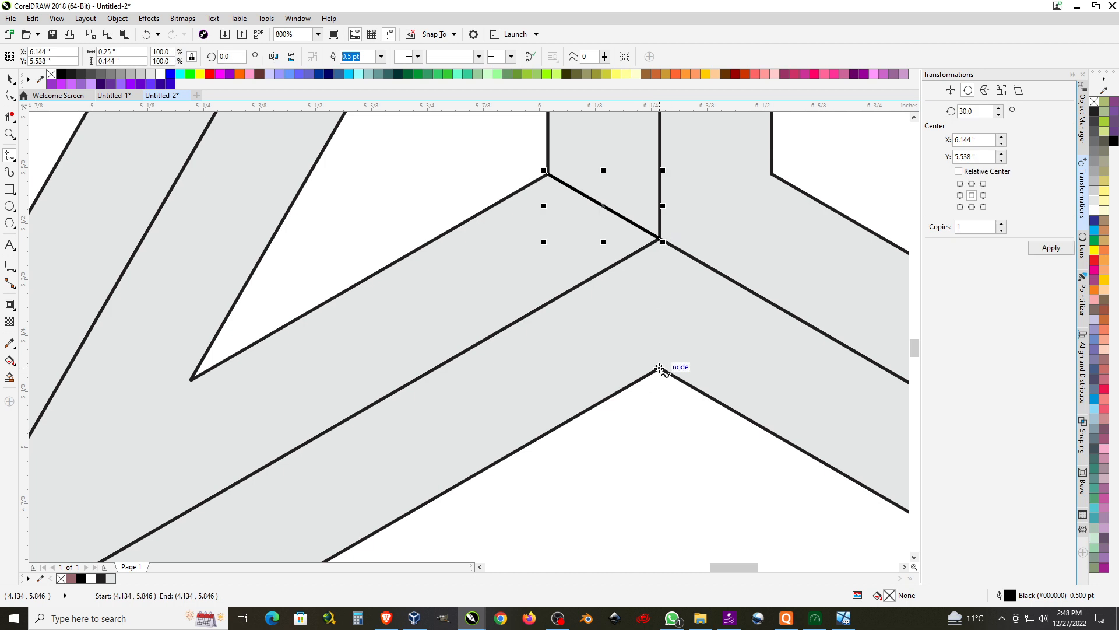
{"action": "left_click_drag", "start_coordinate": [659, 368], "coordinate": [659, 238]}
{"action": "scroll", "coordinate": [660, 240], "scroll_direction": "down", "scroll_amount": 3}
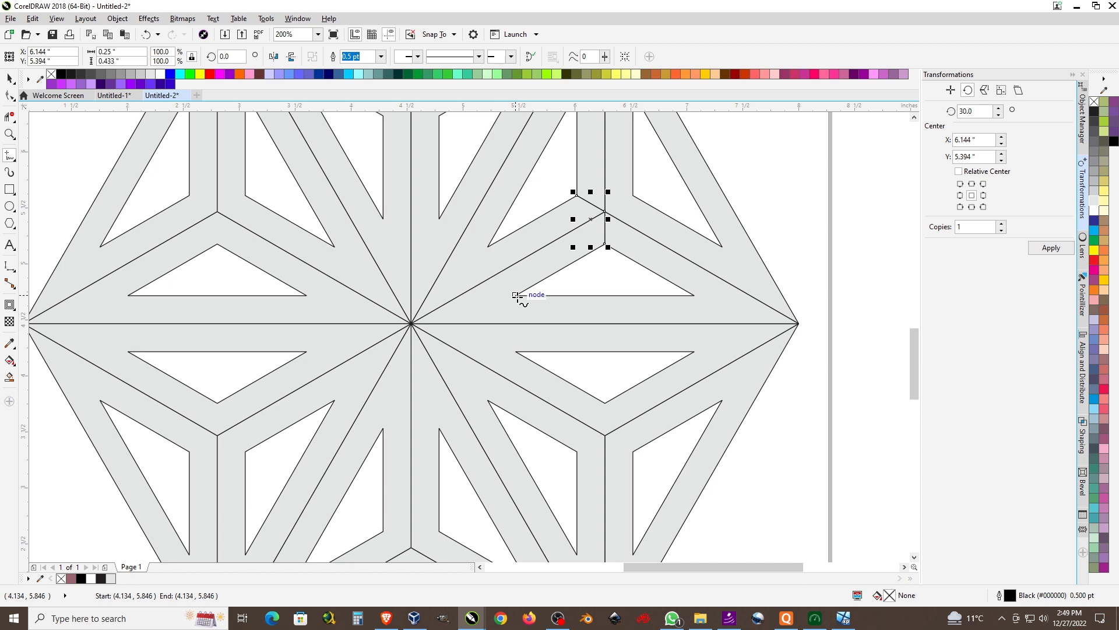
Draw three pairs of parallel lines across the hexagon's centre, joining opposite opening corners to extend the diagonal and vertical band edges.
{"action": "left_click_drag", "start_coordinate": [516, 295], "coordinate": [334, 401]}
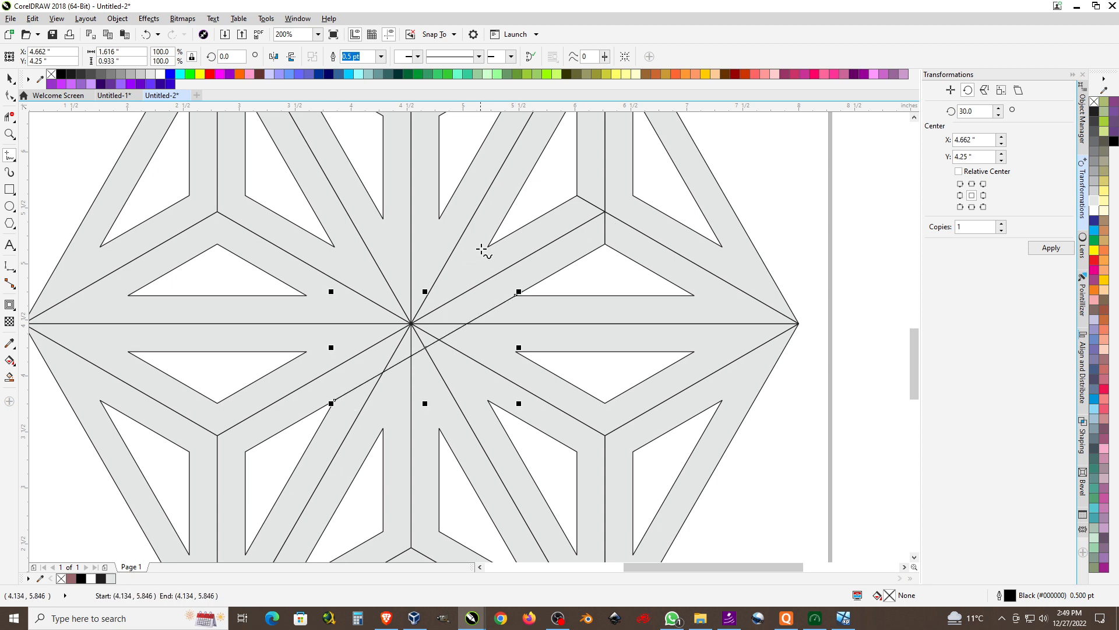
{"action": "left_click_drag", "start_coordinate": [487, 246], "coordinate": [305, 353]}
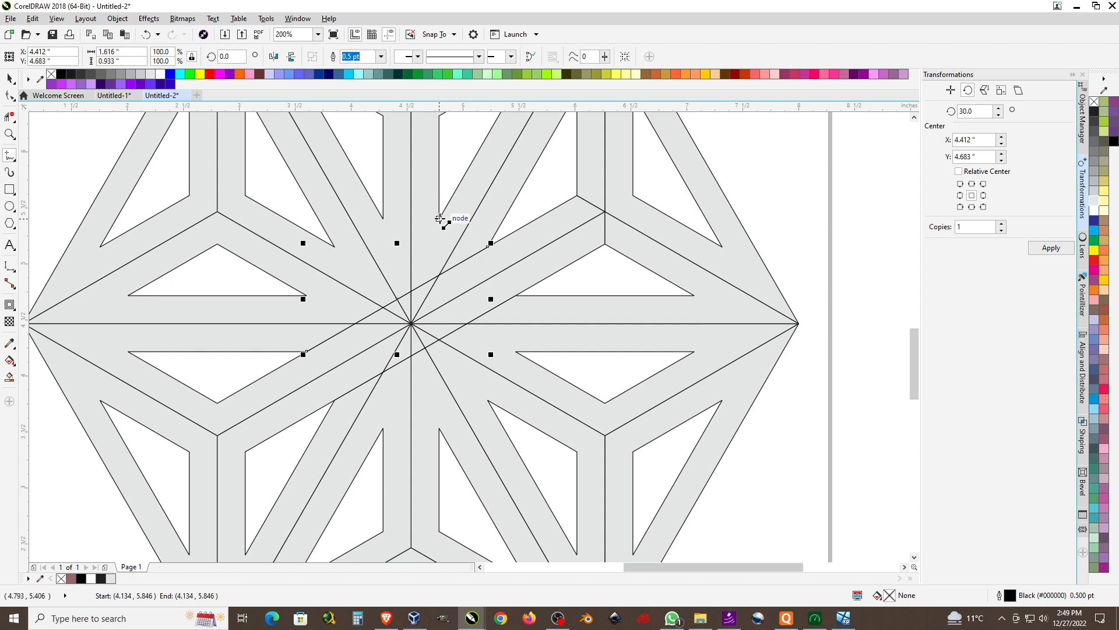
{"action": "left_click_drag", "start_coordinate": [440, 218], "coordinate": [439, 432]}
{"action": "left_click_drag", "start_coordinate": [385, 218], "coordinate": [383, 432]}
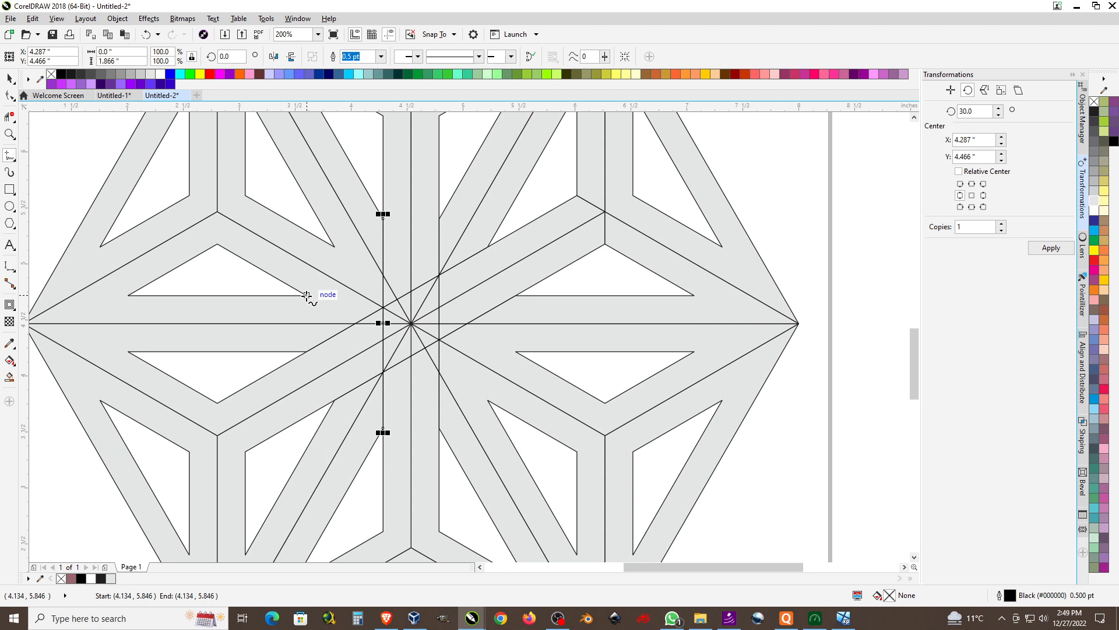
{"action": "left_click_drag", "start_coordinate": [306, 296], "coordinate": [487, 402]}
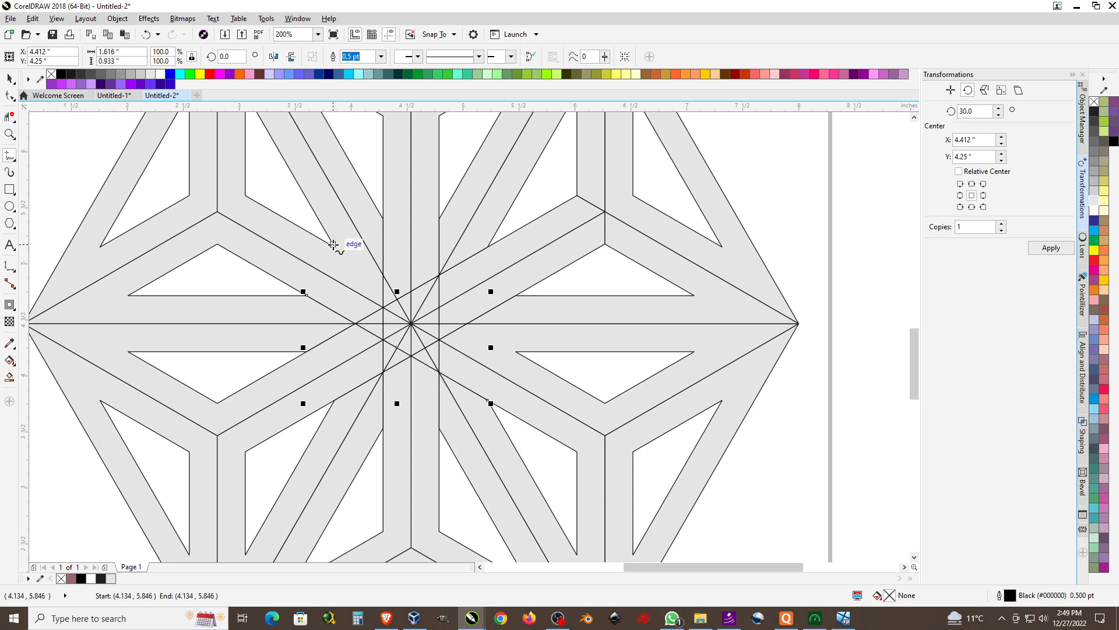
{"action": "mouse_move", "coordinate": [335, 246]}
{"action": "left_mouse_down"}
{"action": "mouse_move", "coordinate": [449, 325]}
{"action": "mouse_move", "coordinate": [515, 352]}
{"action": "left_mouse_up"}
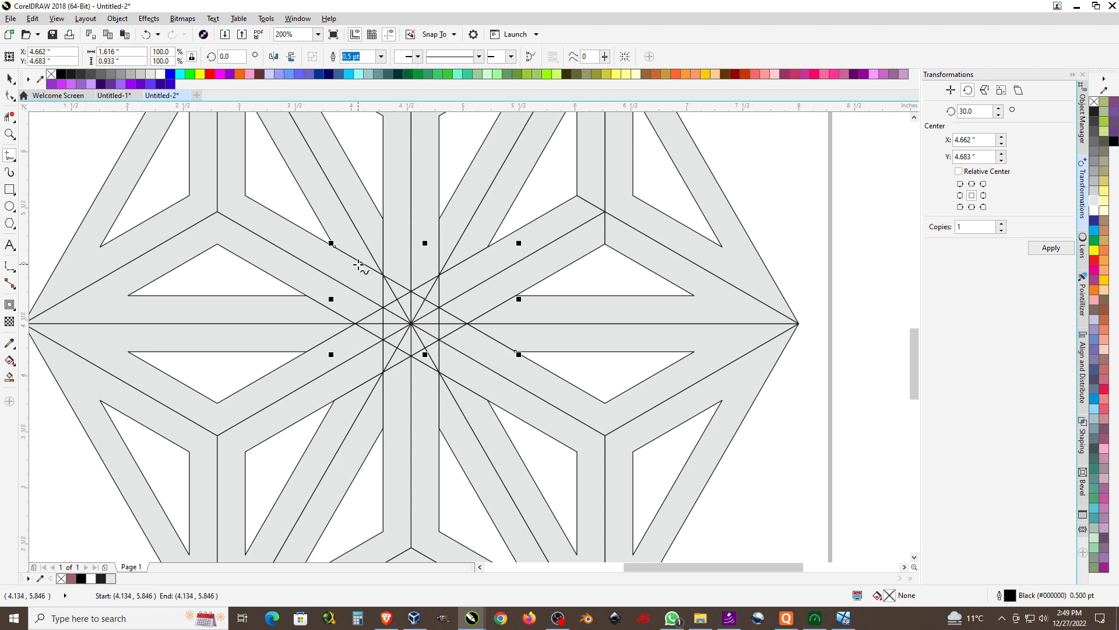
Draw a diagonal line joining opening corners of the top and upper-left triangles, and a vertical one about 2.29 inches long down to the lower-left triangle.
{"action": "scroll", "coordinate": [424, 287], "scroll_direction": "down", "scroll_amount": 1}
{"action": "scroll", "coordinate": [424, 287], "scroll_direction": "up", "scroll_amount": 1}
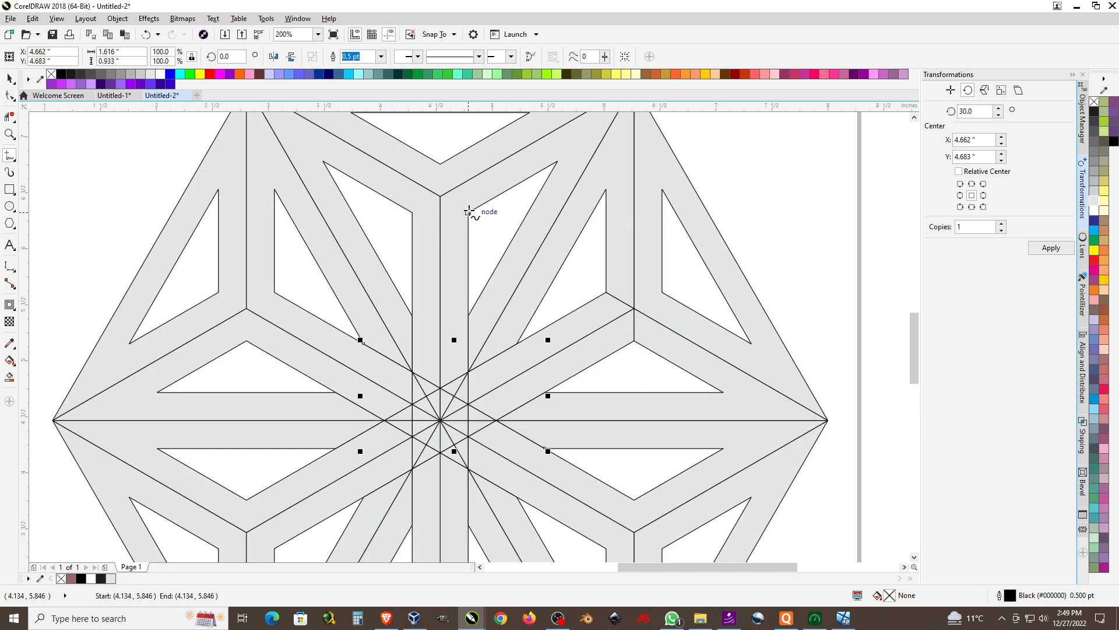
{"action": "left_click_drag", "start_coordinate": [469, 213], "coordinate": [245, 341]}
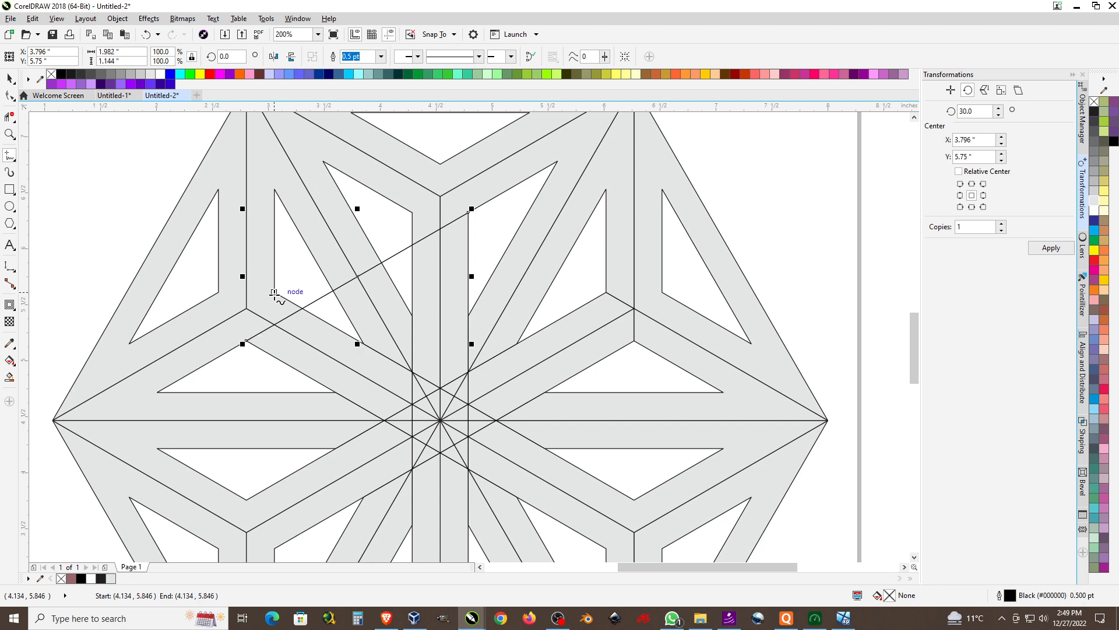
{"action": "mouse_move", "coordinate": [274, 293]}
{"action": "left_mouse_down"}
{"action": "mouse_move", "coordinate": [287, 445]}
{"action": "mouse_move", "coordinate": [274, 548]}
{"action": "left_mouse_up"}
{"action": "scroll", "coordinate": [344, 211], "scroll_direction": "down", "scroll_amount": 1}
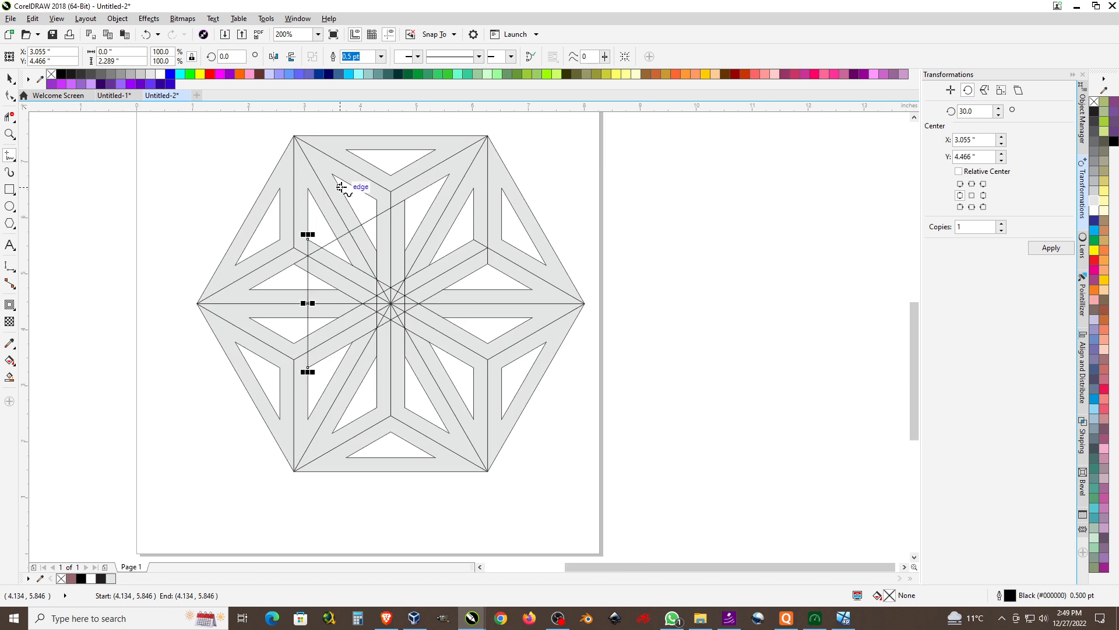
{"action": "scroll", "coordinate": [337, 221], "scroll_direction": "up", "scroll_amount": 1}
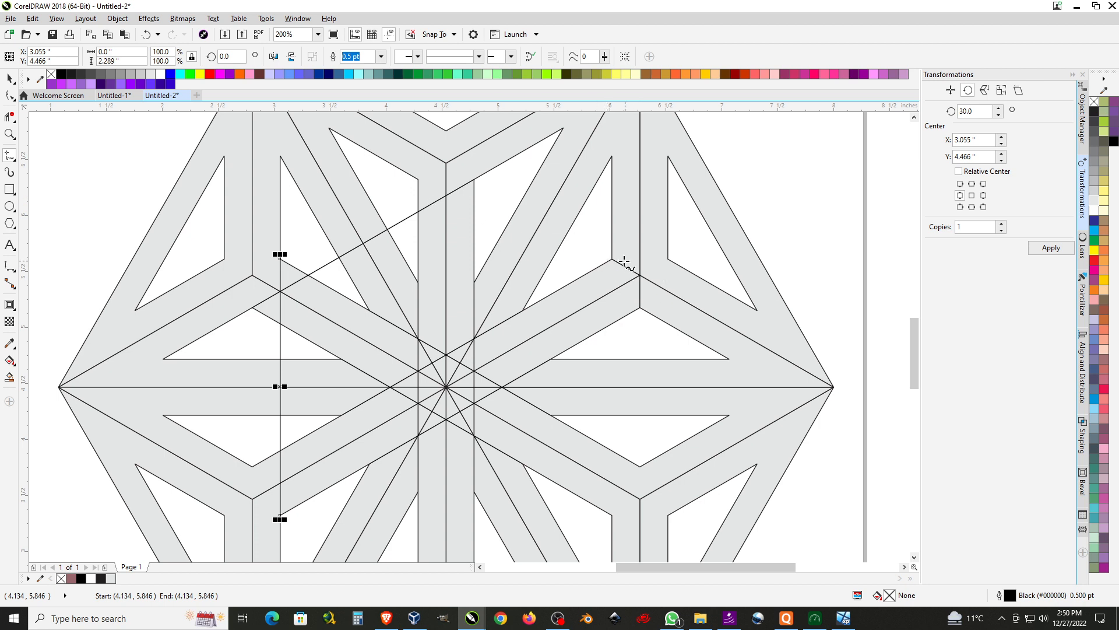
{"action": "scroll", "coordinate": [457, 189], "scroll_direction": "down", "scroll_amount": 1}
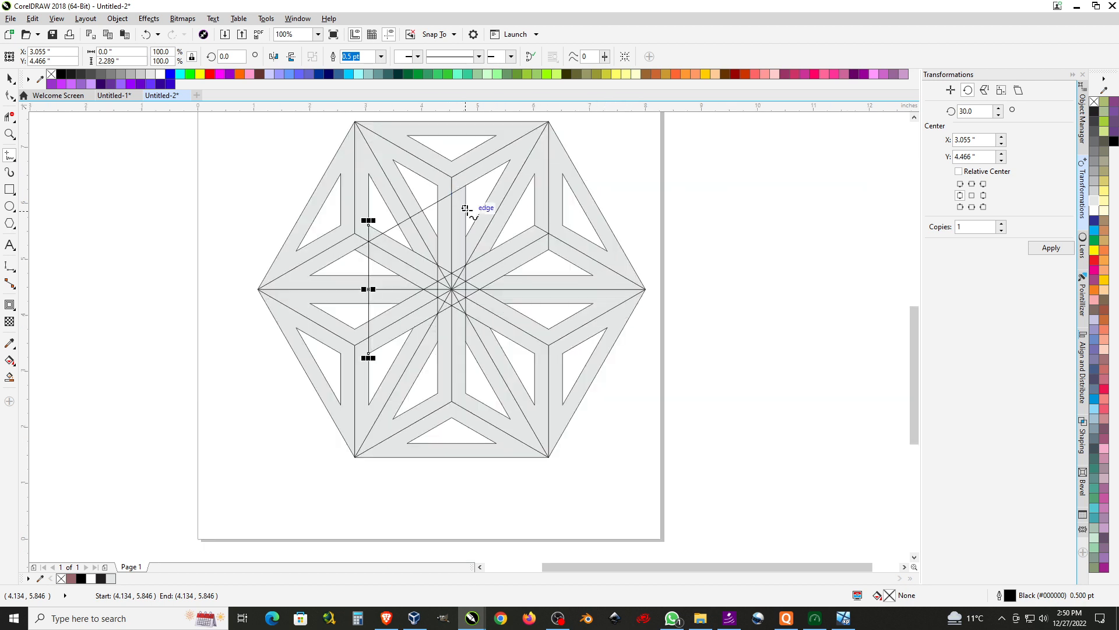
{"action": "scroll", "coordinate": [466, 209], "scroll_direction": "up", "scroll_amount": 1}
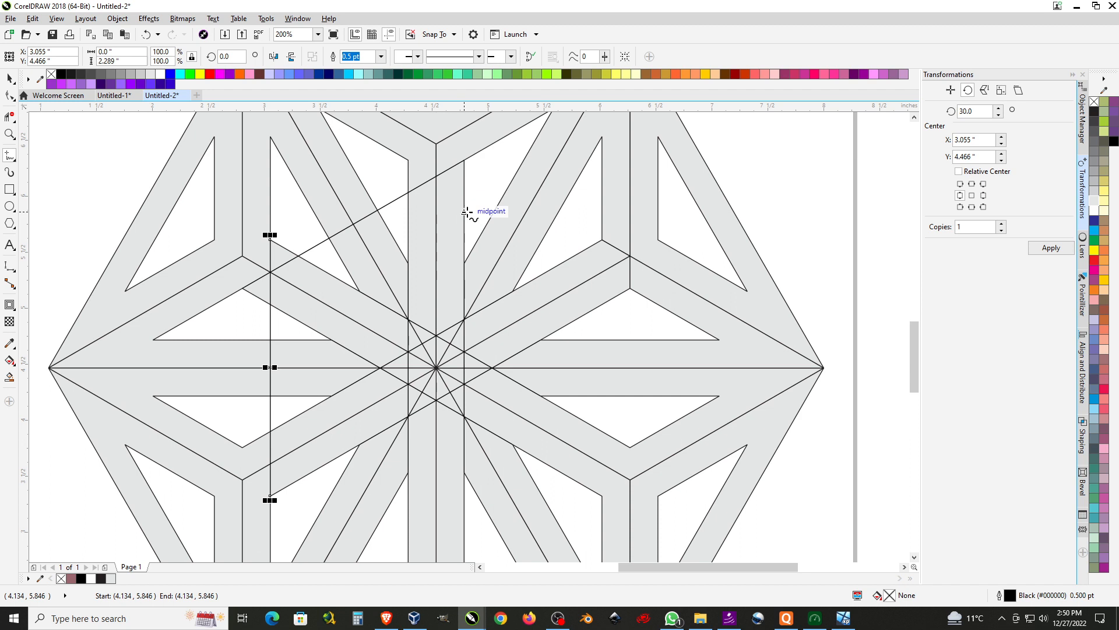
Delete the crossing line segments at the hexagon's centre with Virtual Segment Delete, clearing one continuous three-armed band with its upper arm.
{"action": "left_click", "coordinate": [8, 119]}
{"action": "scroll", "coordinate": [482, 370], "scroll_direction": "up", "scroll_amount": 1}
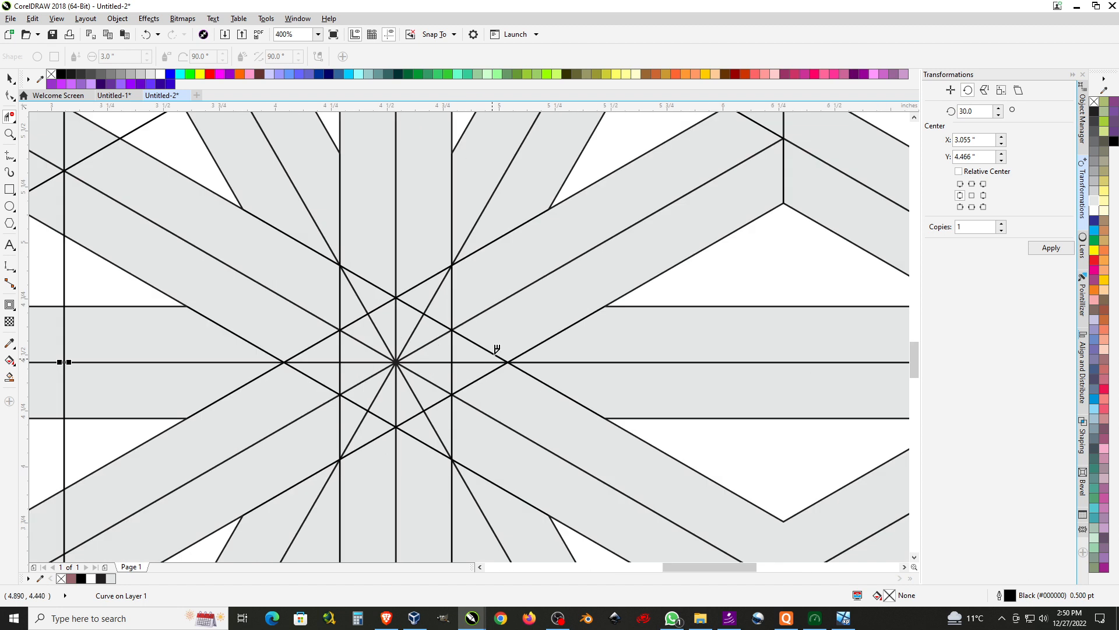
{"action": "left_click", "coordinate": [515, 298]}
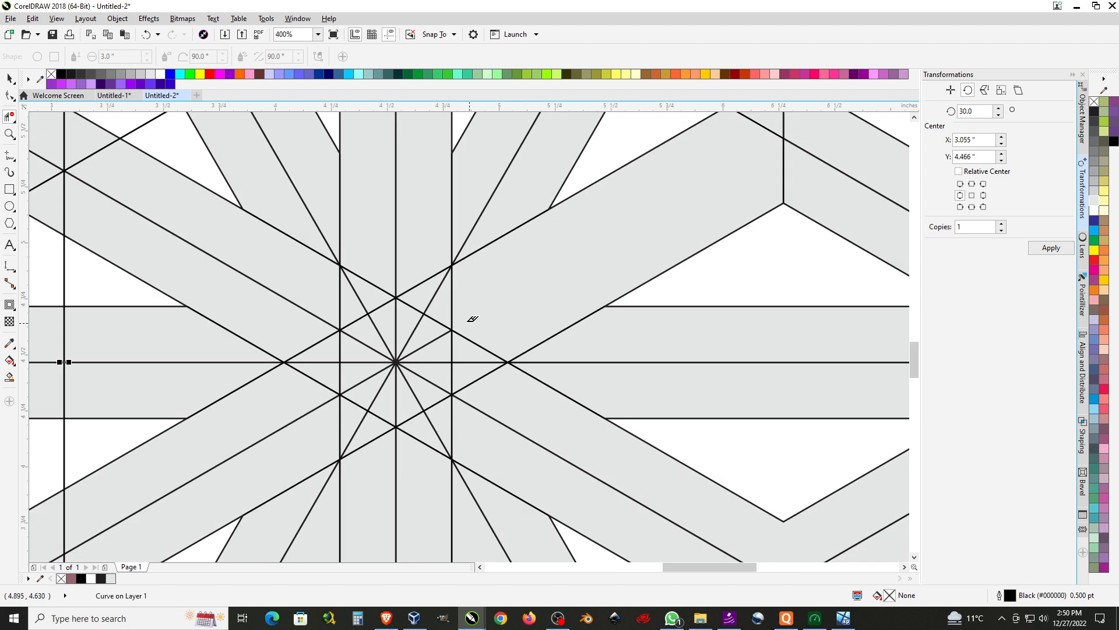
{"action": "left_click_drag", "start_coordinate": [445, 309], "coordinate": [469, 355]}
{"action": "left_click_drag", "start_coordinate": [377, 348], "coordinate": [440, 350]}
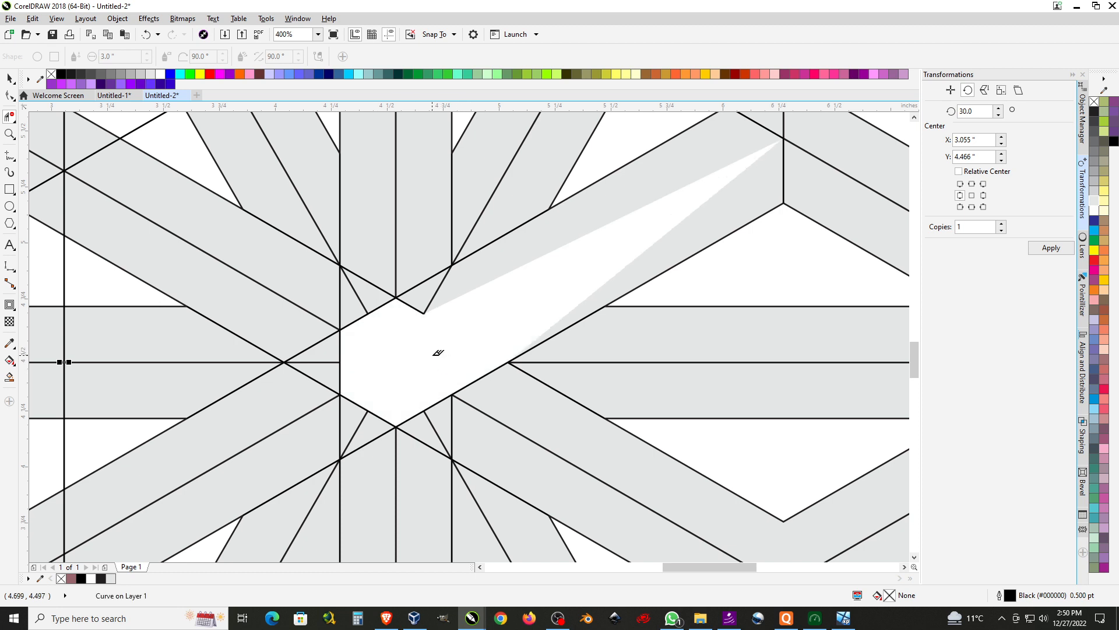
{"action": "left_click_drag", "start_coordinate": [418, 304], "coordinate": [433, 314]}
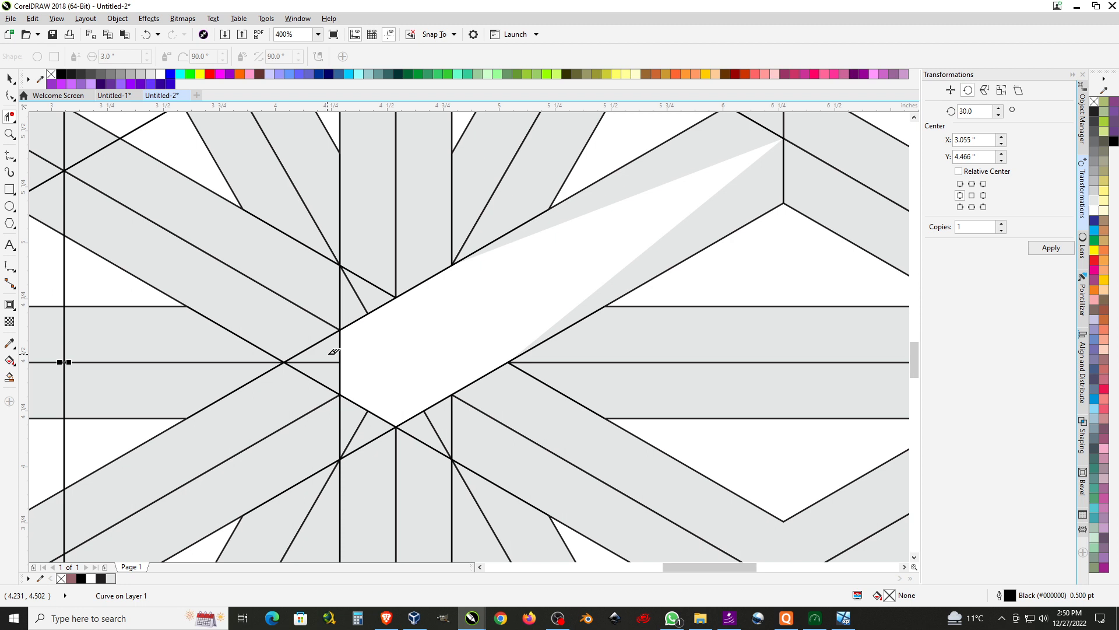
{"action": "left_click_drag", "start_coordinate": [327, 353], "coordinate": [349, 366]}
{"action": "left_click_drag", "start_coordinate": [309, 325], "coordinate": [340, 337]}
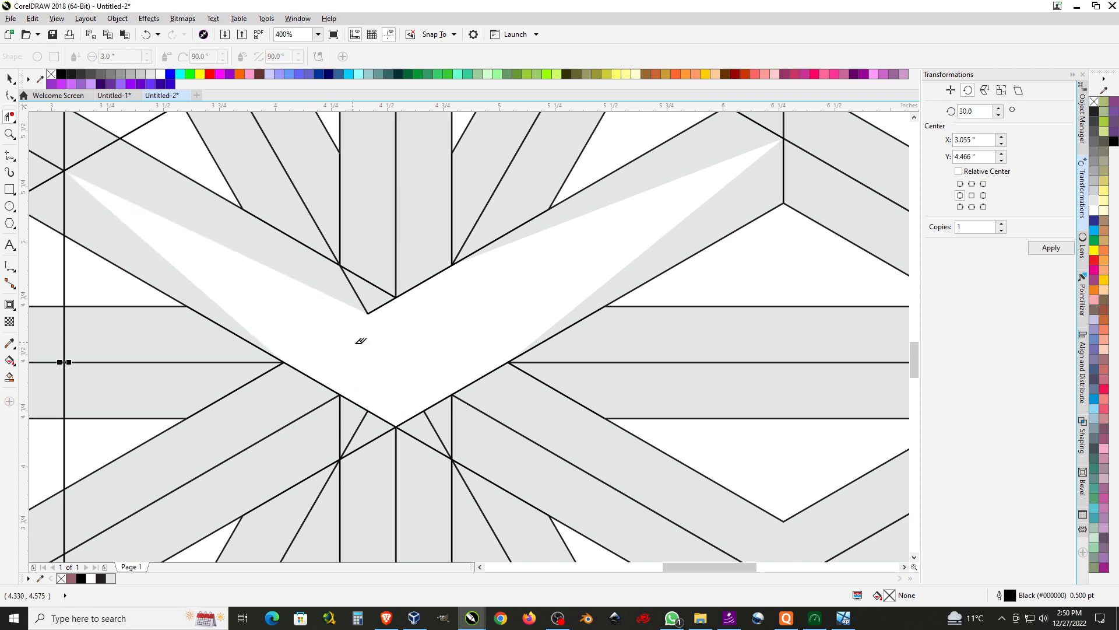
{"action": "left_click_drag", "start_coordinate": [396, 273], "coordinate": [416, 290]}
{"action": "scroll", "coordinate": [451, 355], "scroll_direction": "down", "scroll_amount": 1}
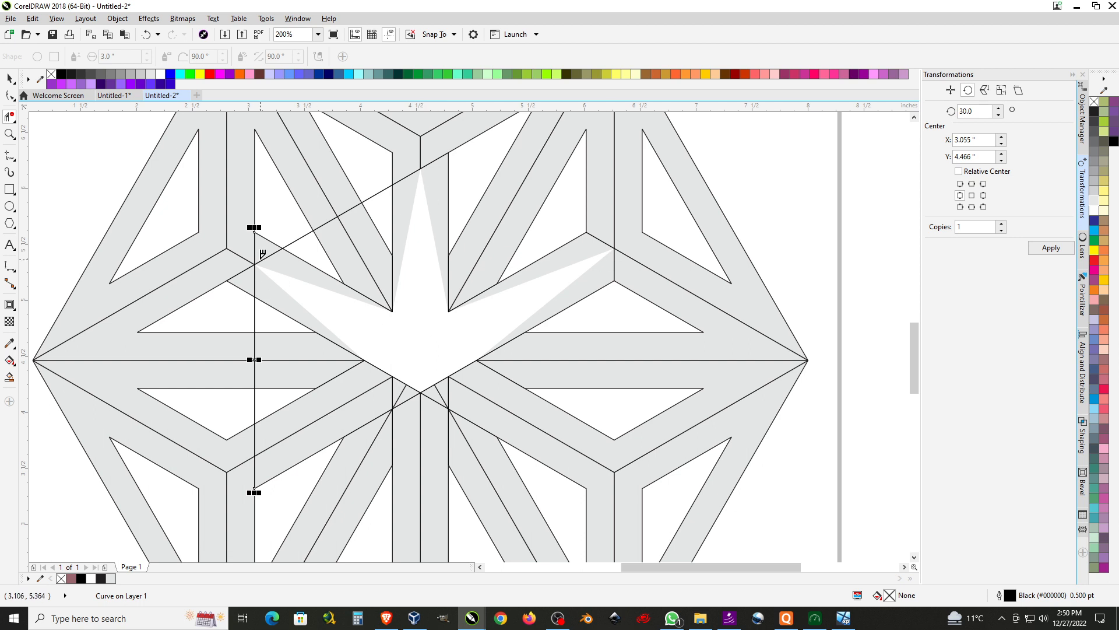
Undo the last segment deletion and remove the diagonal line's short segment beside the end of the cleared upper-left arm.
{"action": "scroll", "coordinate": [265, 270], "scroll_direction": "up", "scroll_amount": 1}
{"action": "scroll", "coordinate": [326, 282], "scroll_direction": "down", "scroll_amount": 1}
{"action": "scroll", "coordinate": [267, 234], "scroll_direction": "up", "scroll_amount": 1}
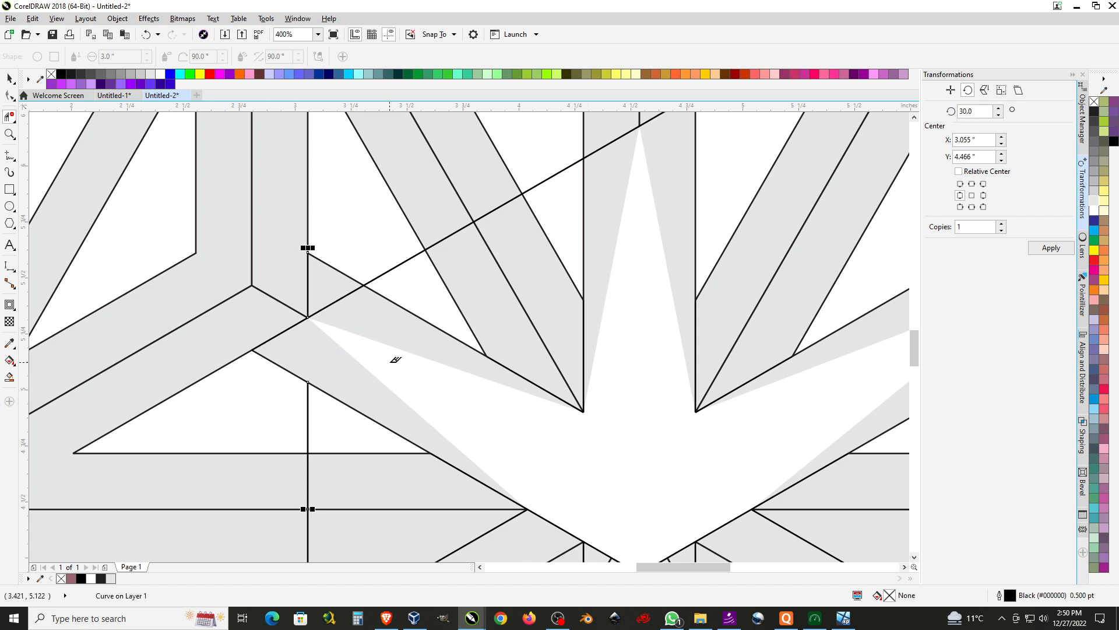
{"action": "scroll", "coordinate": [392, 356], "scroll_direction": "down", "scroll_amount": 1}
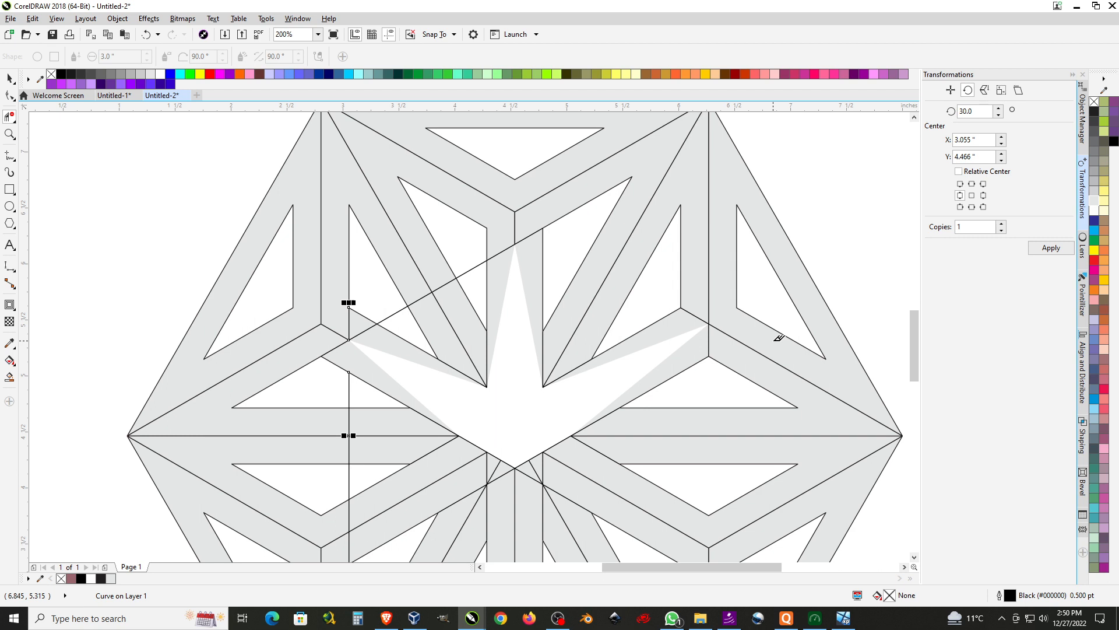
{"action": "key", "text": "ctrl+z"}
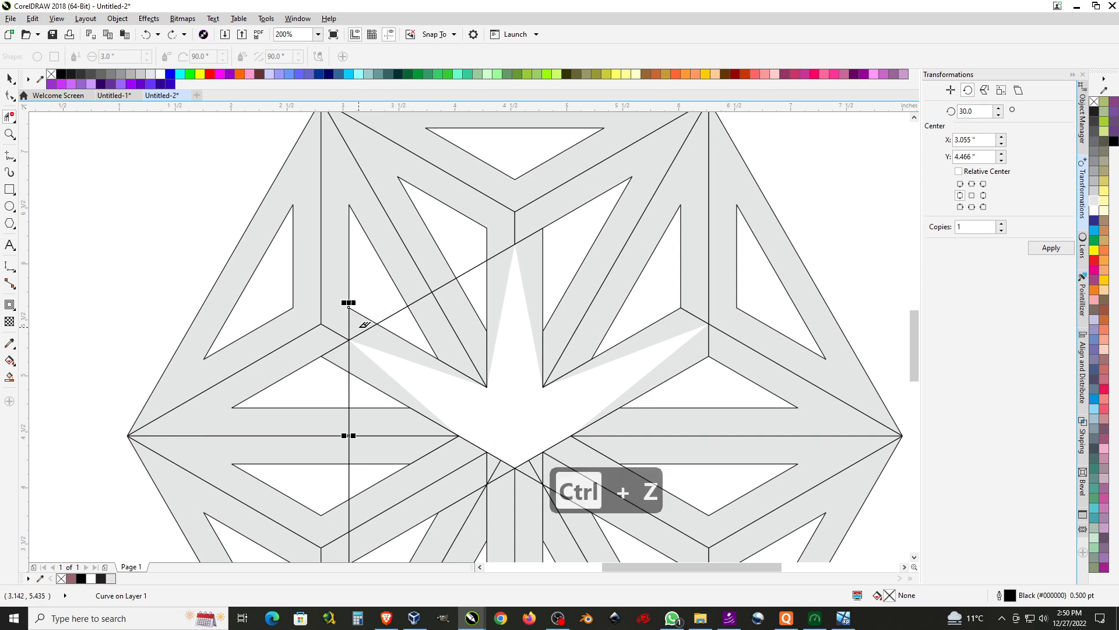
{"action": "left_click", "coordinate": [364, 333]}
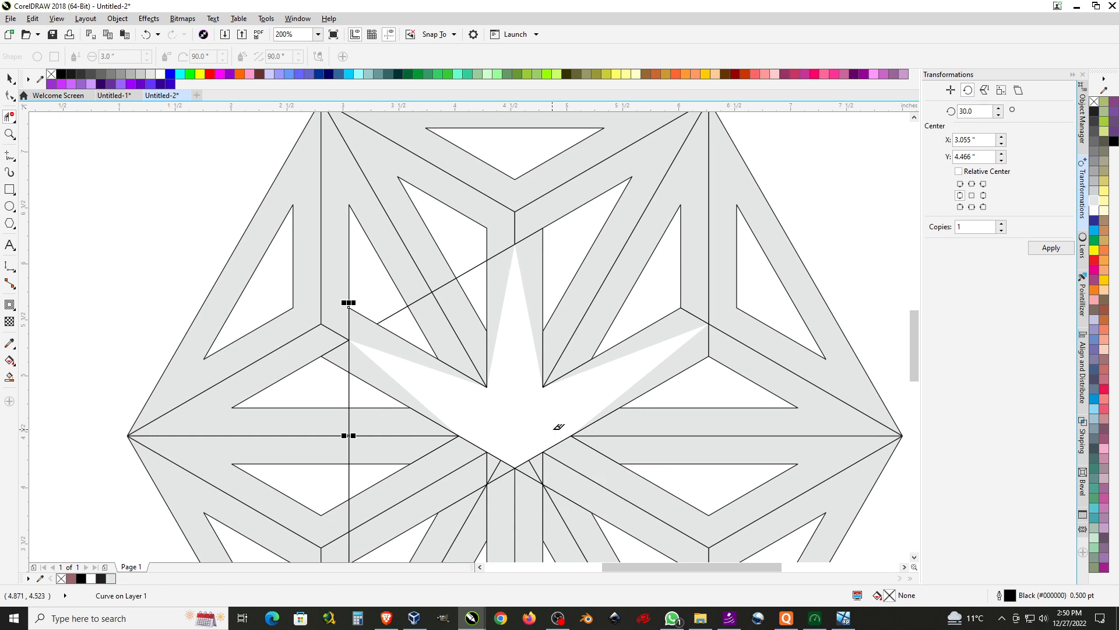
{"action": "scroll", "coordinate": [529, 251], "scroll_direction": "down", "scroll_amount": 1}
{"action": "scroll", "coordinate": [555, 293], "scroll_direction": "up", "scroll_amount": 1}
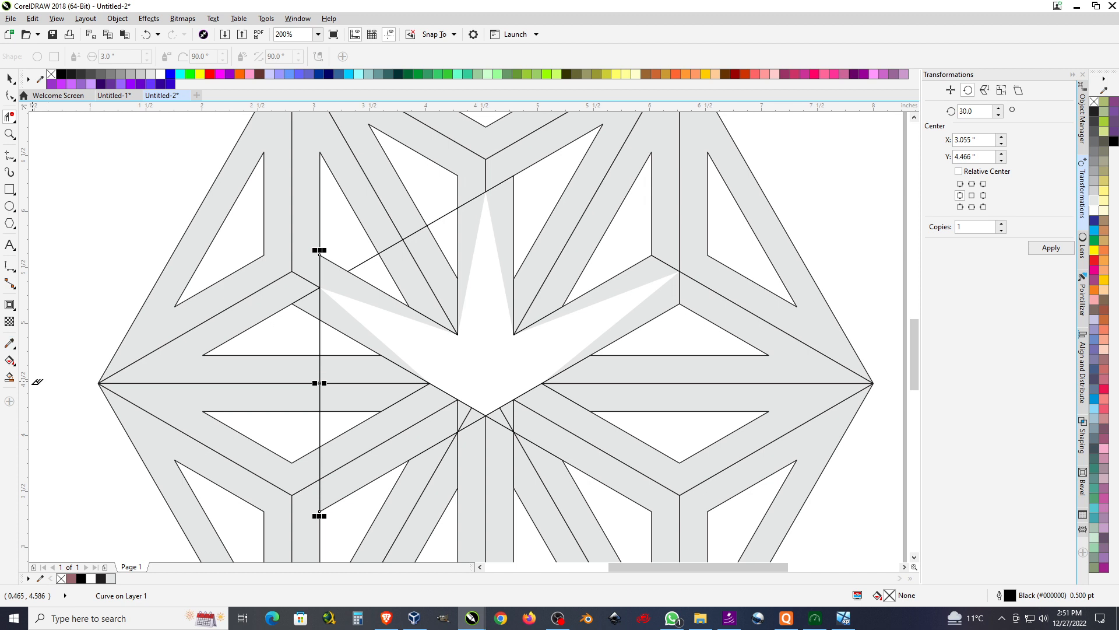
Smart-fill the cleared three-armed region with the mauve colour and move the filled shape off the page, to the right of the hexagon.
{"action": "left_click", "coordinate": [8, 379]}
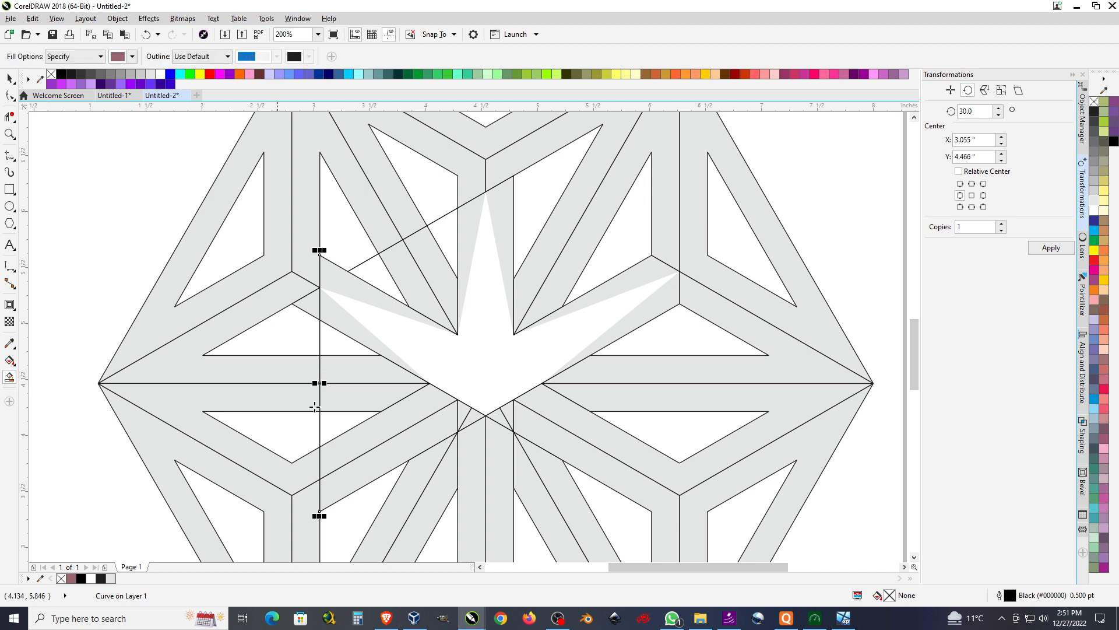
{"action": "left_click", "coordinate": [473, 352]}
{"action": "scroll", "coordinate": [133, 300], "scroll_direction": "down", "scroll_amount": 2}
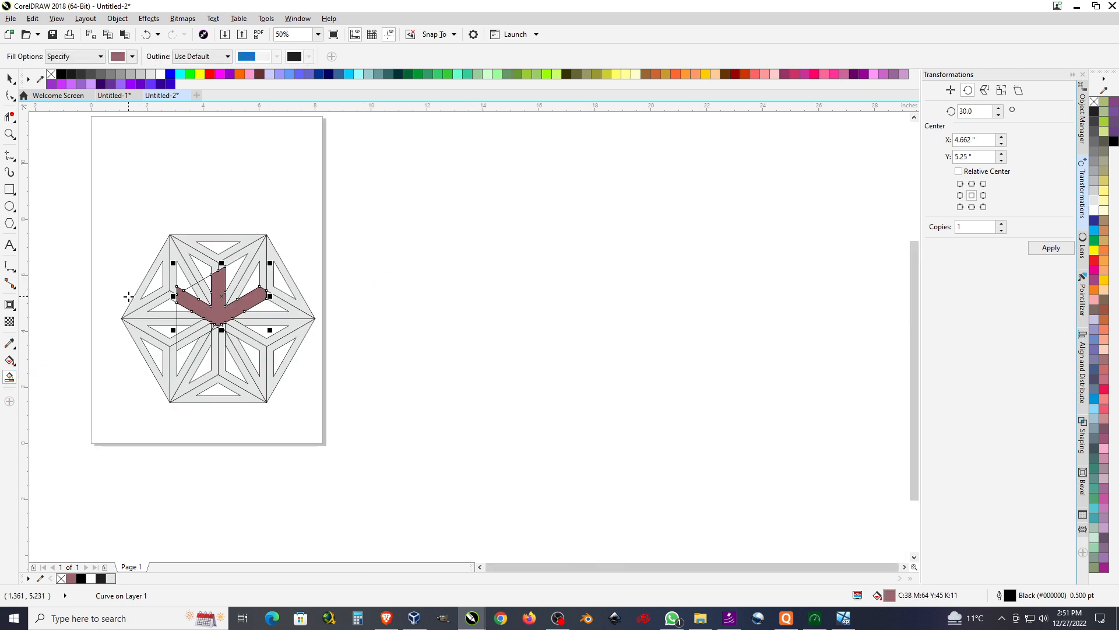
{"action": "left_click", "coordinate": [9, 78]}
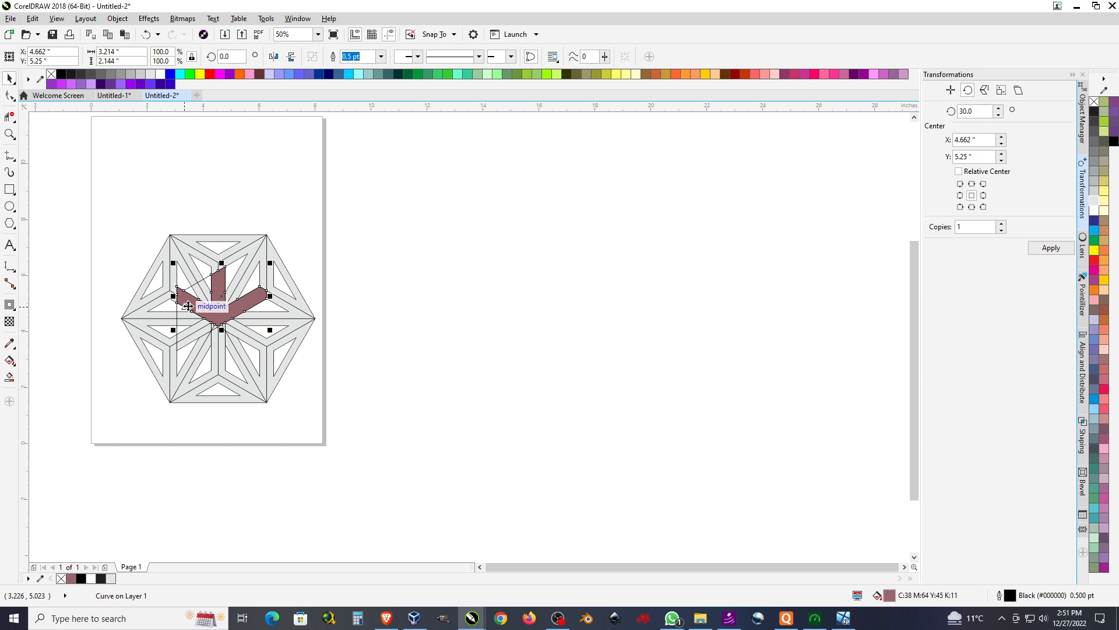
{"action": "left_click_drag", "start_coordinate": [211, 316], "coordinate": [543, 305]}
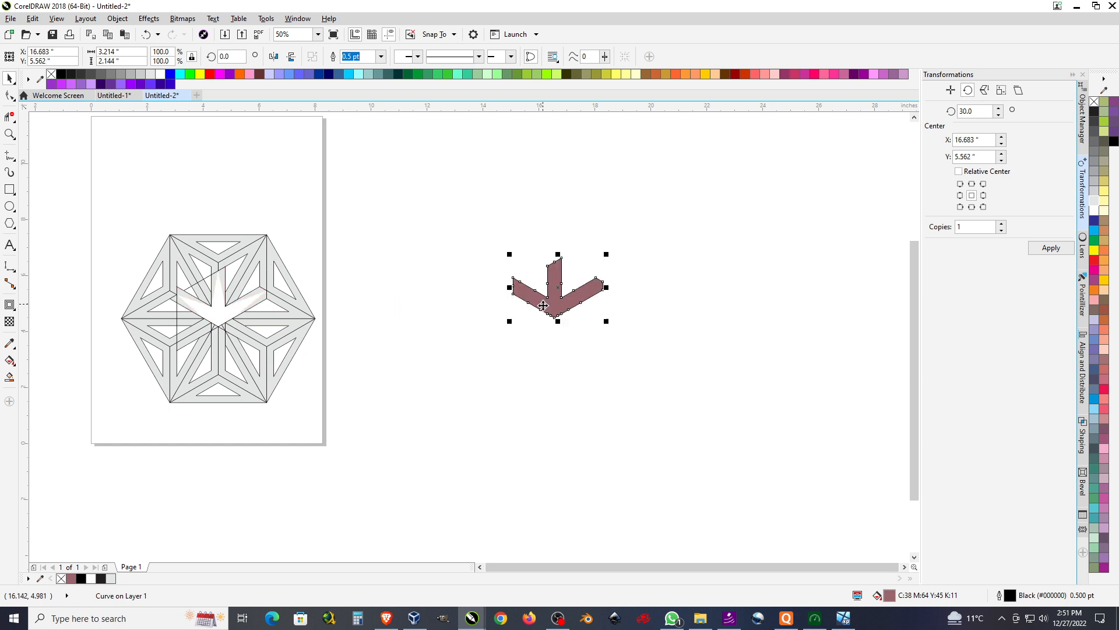
{"action": "scroll", "coordinate": [599, 286], "scroll_direction": "up", "scroll_amount": 2}
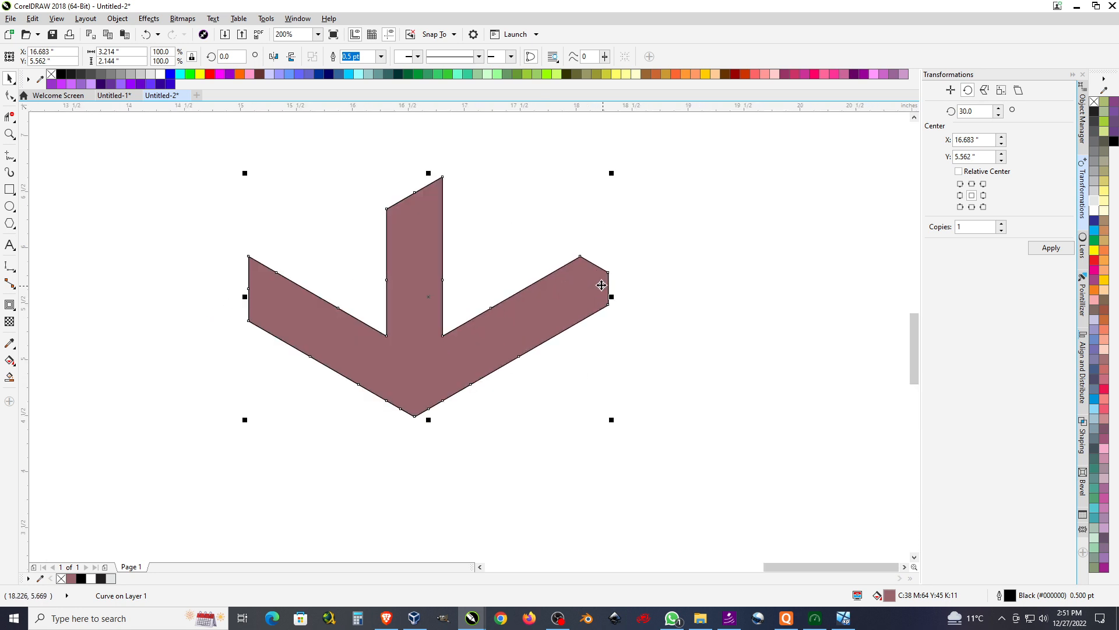
Rotate the mauve three-armed shape to 240 degrees.
{"action": "scroll", "coordinate": [600, 284], "scroll_direction": "down", "scroll_amount": 1}
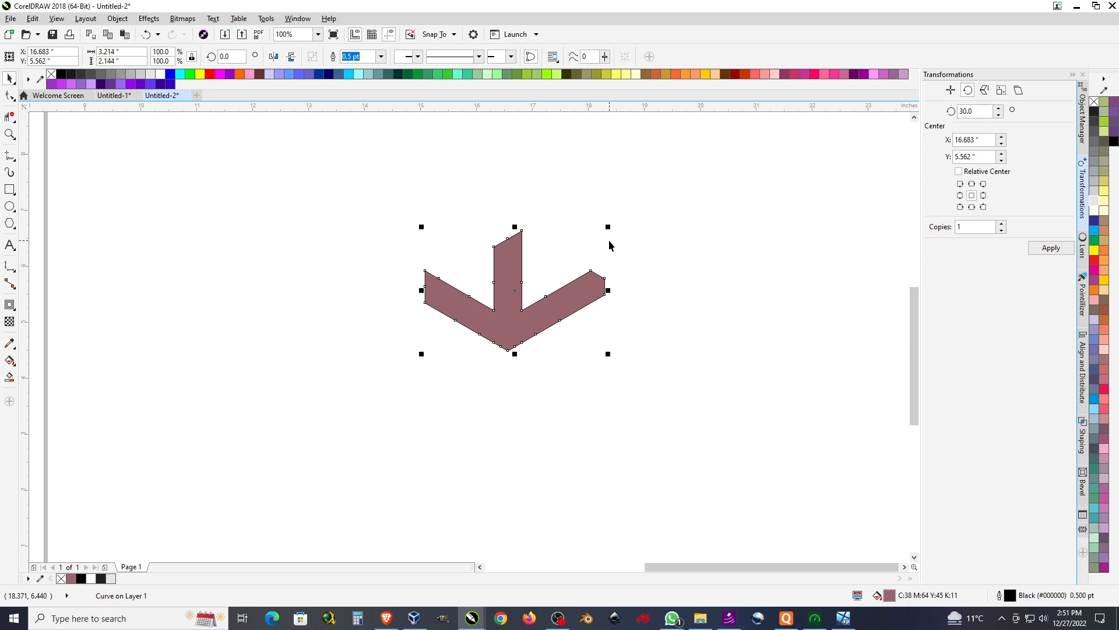
{"action": "left_click", "coordinate": [593, 287]}
{"action": "left_click_drag", "start_coordinate": [608, 225], "coordinate": [523, 354]}
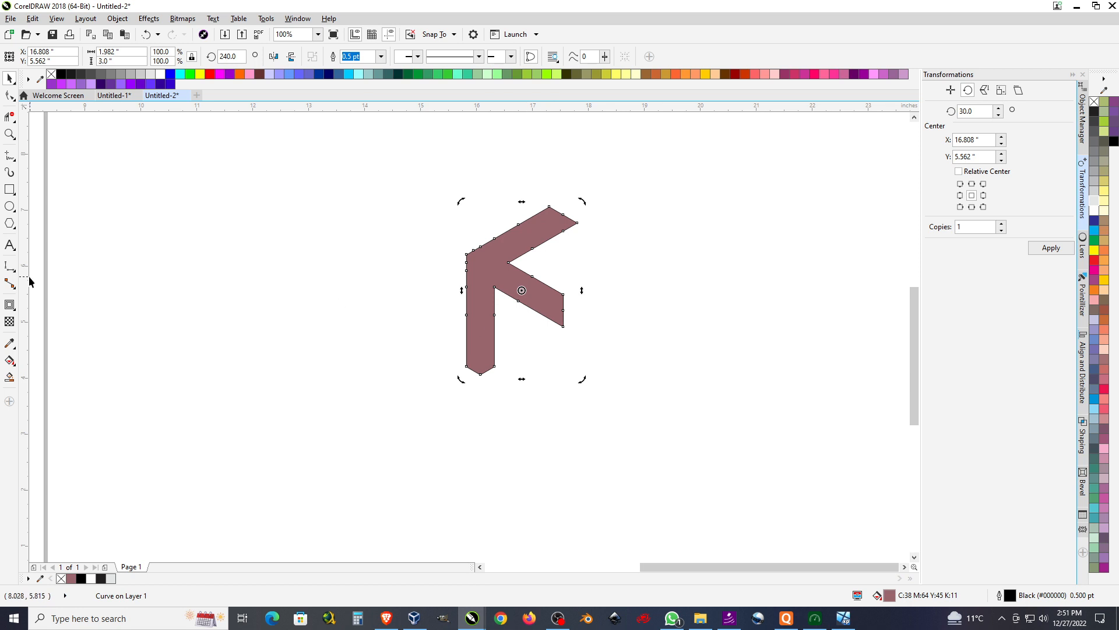
{"action": "left_click_drag", "start_coordinate": [468, 380], "coordinate": [8, 320]}
Delete the whole hexagon construction on the page, keeping only the mauve shape.
{"action": "scroll", "coordinate": [632, 262], "scroll_direction": "down", "scroll_amount": 1}
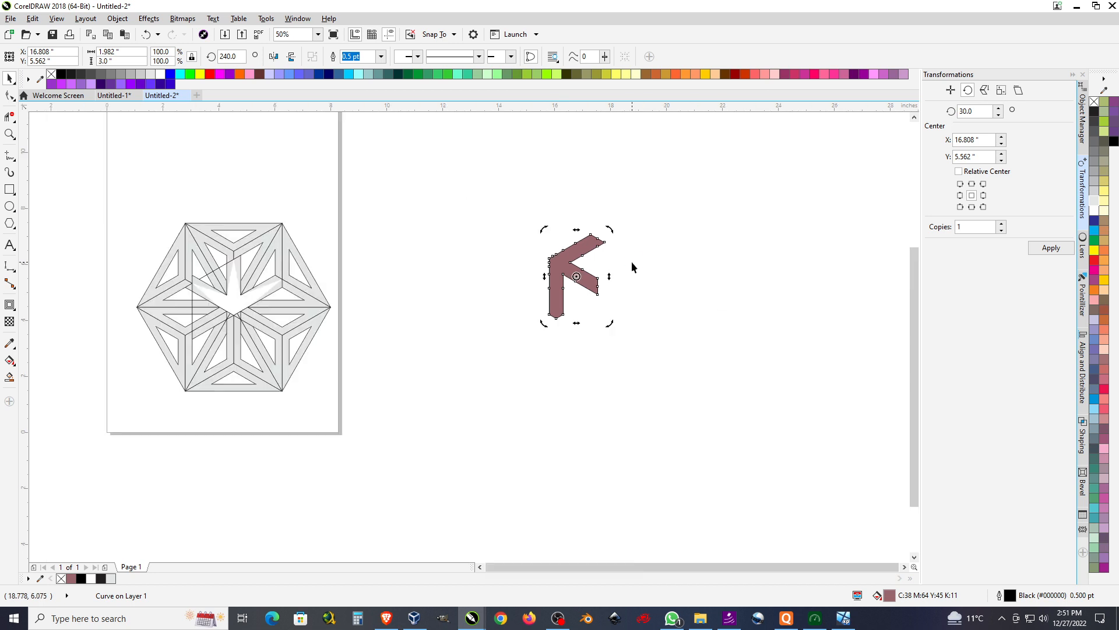
{"action": "left_click_drag", "start_coordinate": [104, 174], "coordinate": [358, 462]}
{"action": "key", "text": "Delete"}
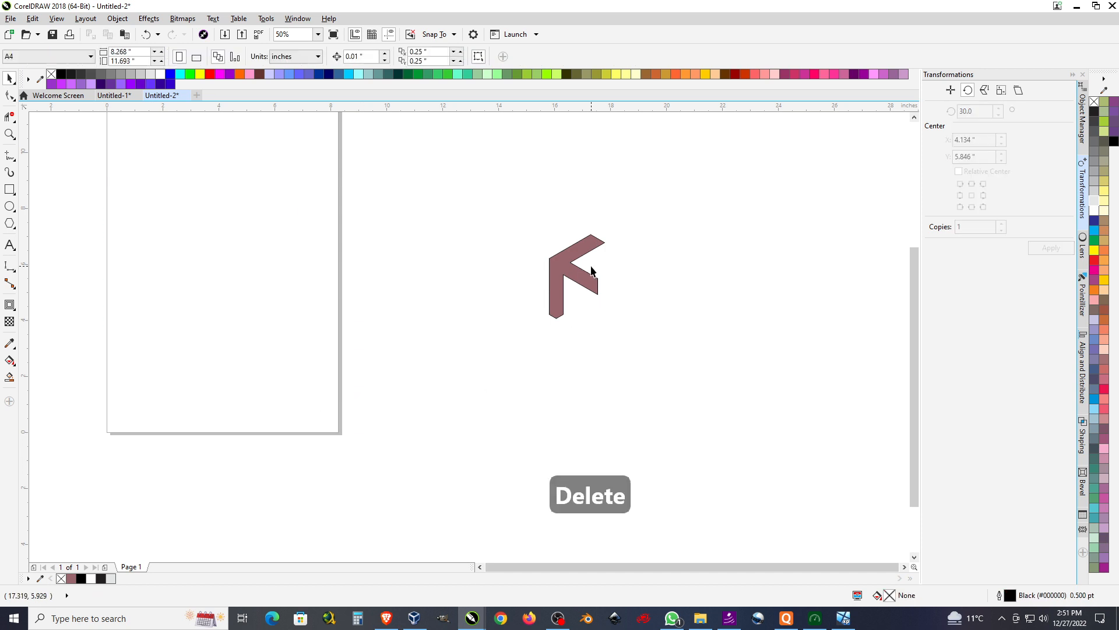
Move the mauve shape's rotation centre onto the node at the lower tip of its vertical arm.
{"action": "scroll", "coordinate": [591, 269], "scroll_direction": "up", "scroll_amount": 1}
{"action": "left_click", "coordinate": [573, 283]}
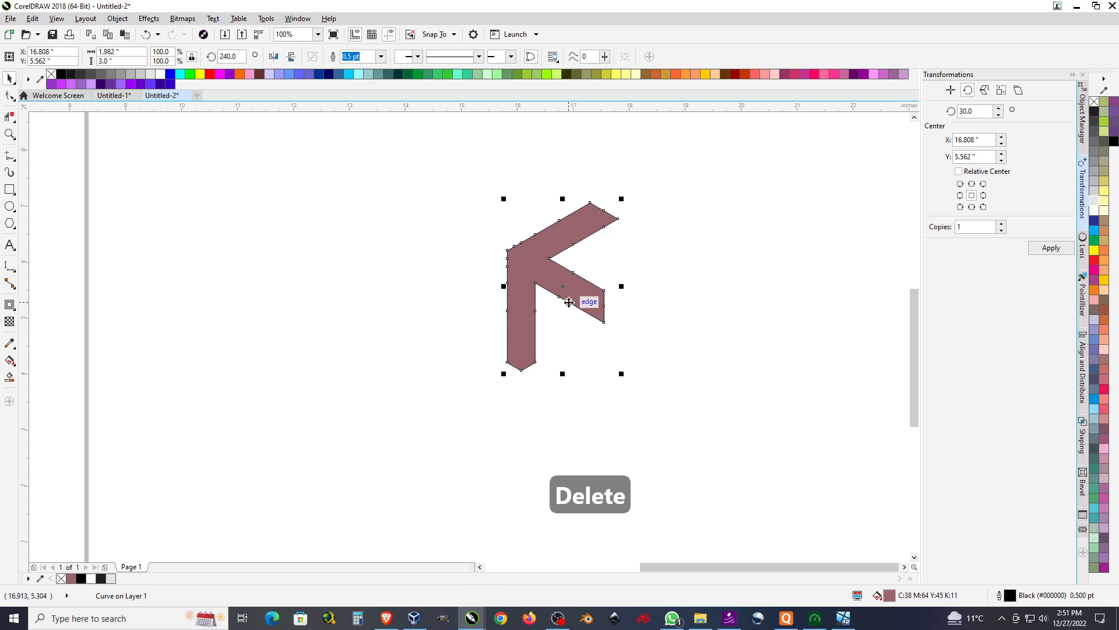
{"action": "left_click_drag", "start_coordinate": [571, 289], "coordinate": [571, 289]}
{"action": "scroll", "coordinate": [554, 291], "scroll_direction": "up", "scroll_amount": 2}
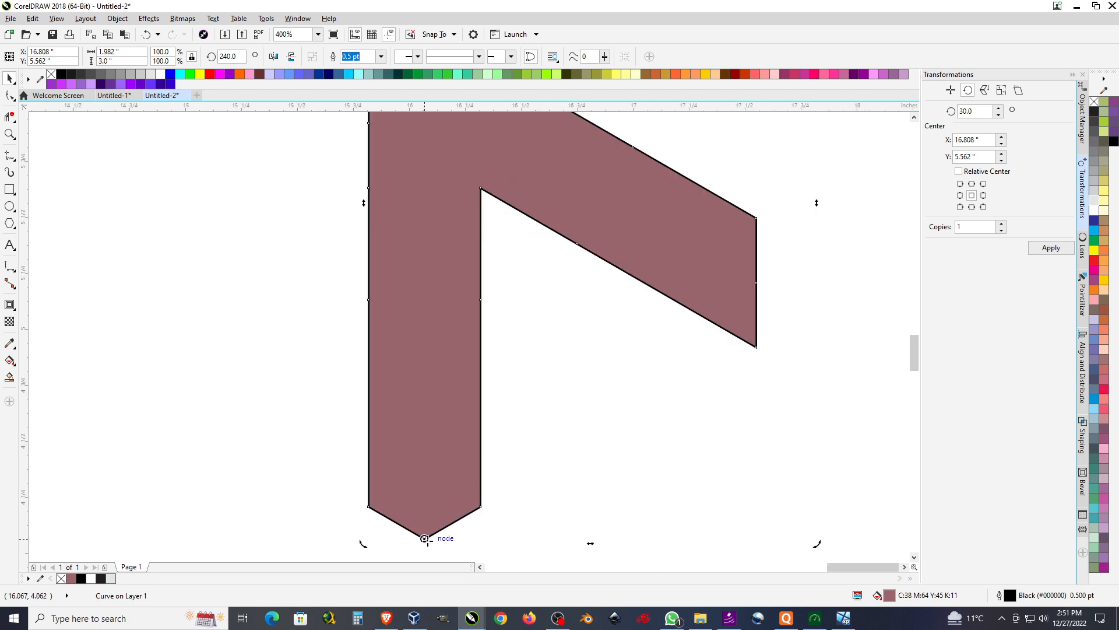
{"action": "left_click_drag", "start_coordinate": [426, 537], "coordinate": [426, 538]}
{"action": "scroll", "coordinate": [464, 330], "scroll_direction": "down", "scroll_amount": 2}
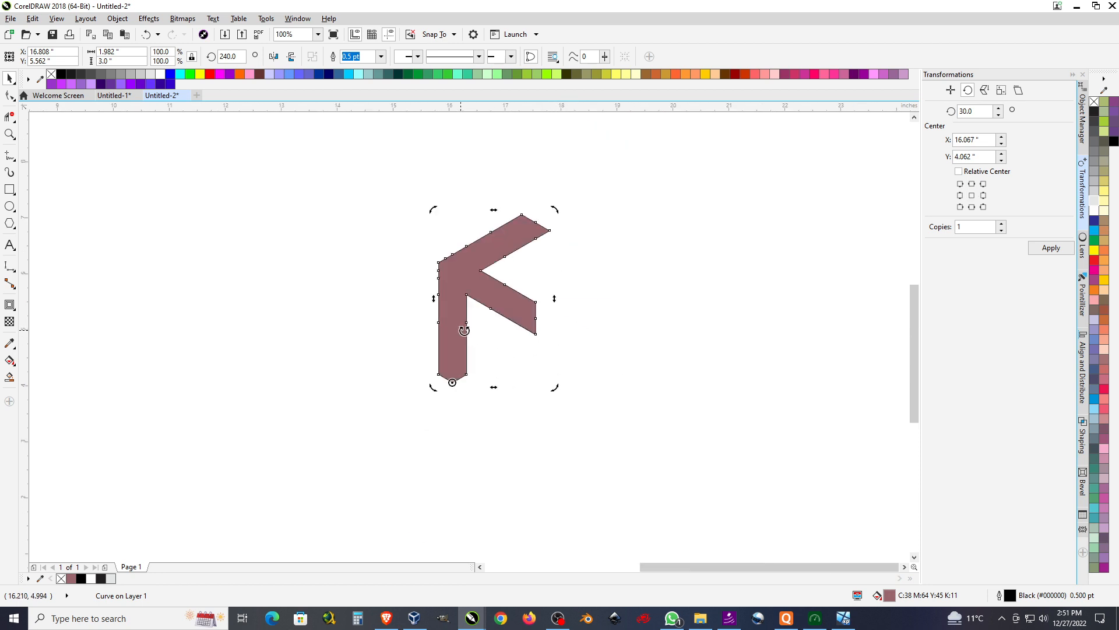
Create two rotated copies of the mauve shape around its lower tip, each turned 120 degrees.
{"action": "left_click_drag", "start_coordinate": [984, 111], "coordinate": [859, 108]}
{"action": "type", "text": "120"}
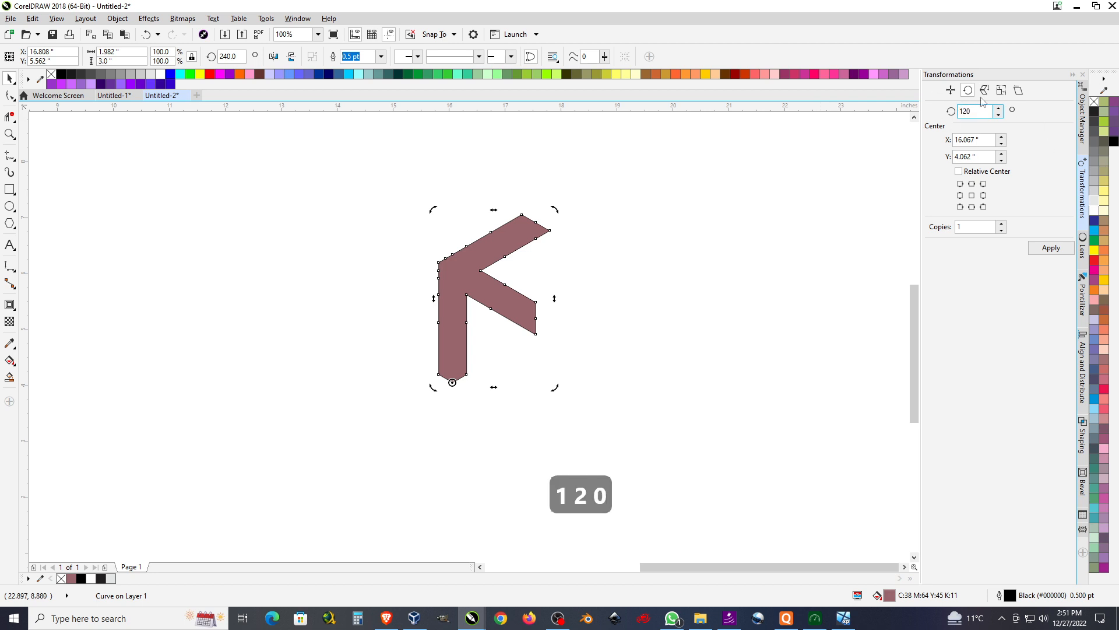
{"action": "left_click", "coordinate": [1050, 248]}
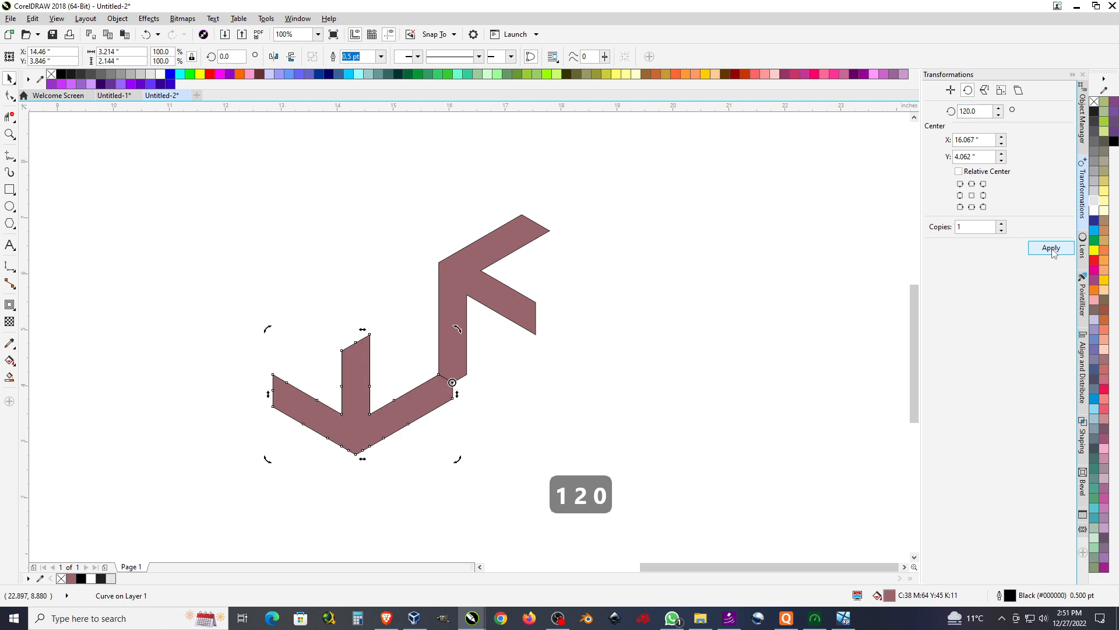
{"action": "left_click", "coordinate": [1053, 250]}
{"action": "left_click", "coordinate": [729, 281]}
{"action": "scroll", "coordinate": [502, 236], "scroll_direction": "down", "scroll_amount": 2}
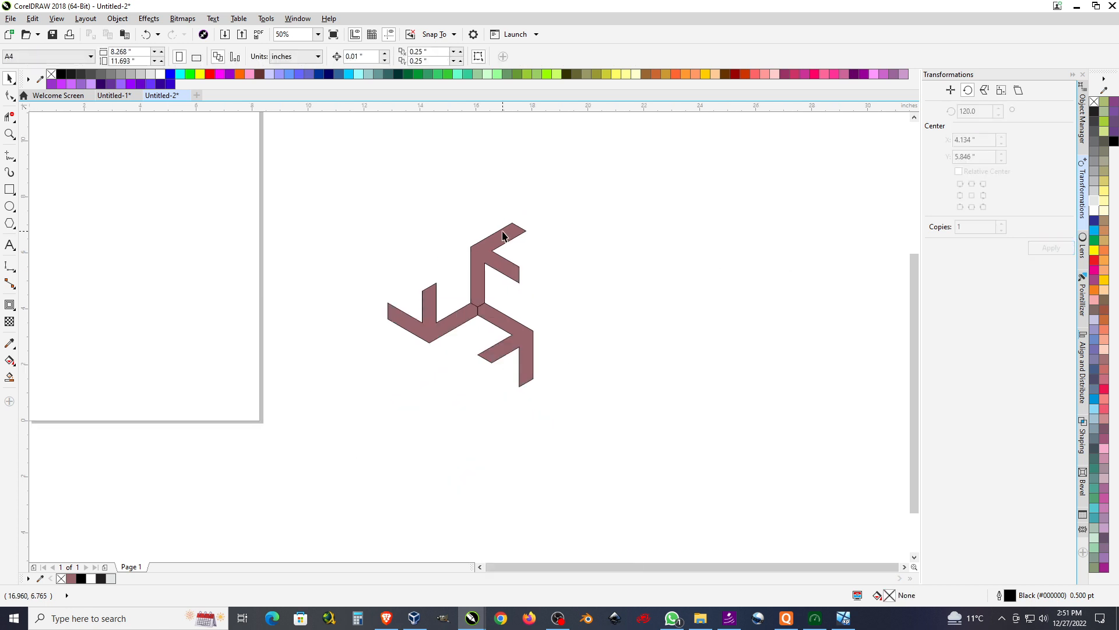
Weld the three mauve shapes and delete the joint lines where they meet at the centre.
{"action": "left_click_drag", "start_coordinate": [346, 178], "coordinate": [632, 445]}
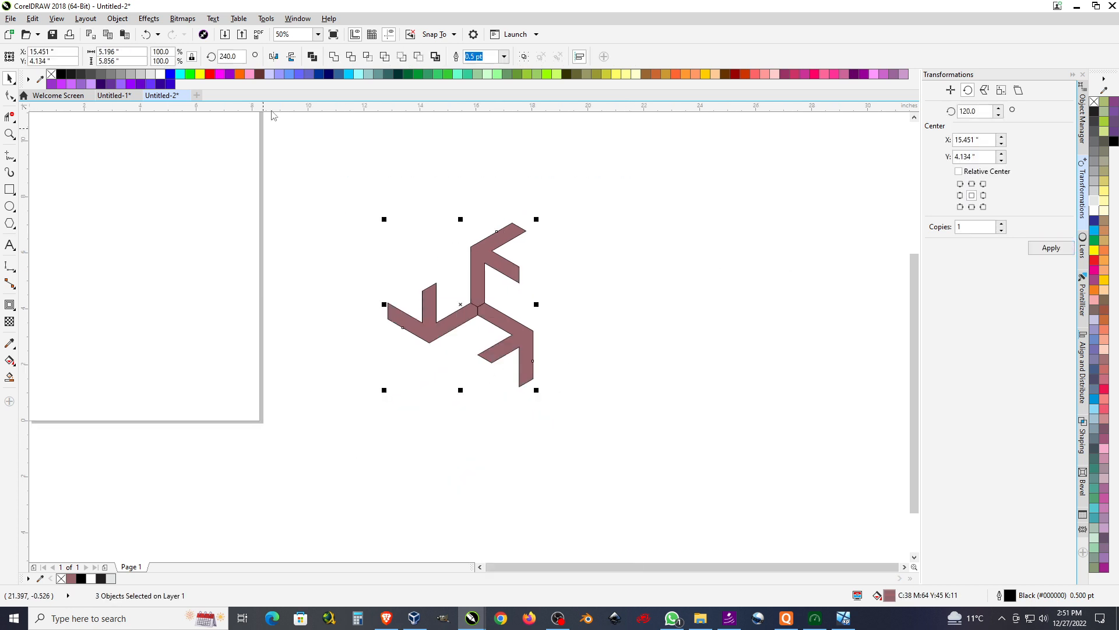
{"action": "left_click", "coordinate": [333, 56]}
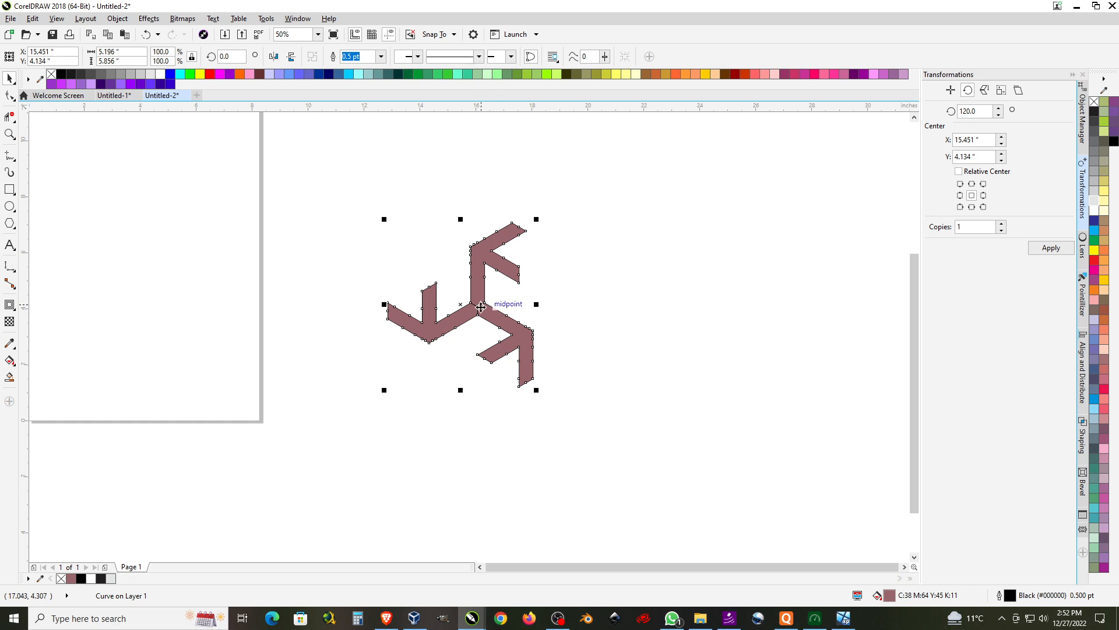
{"action": "scroll", "coordinate": [474, 309], "scroll_direction": "up", "scroll_amount": 4}
{"action": "scroll", "coordinate": [511, 288], "scroll_direction": "up", "scroll_amount": 2}
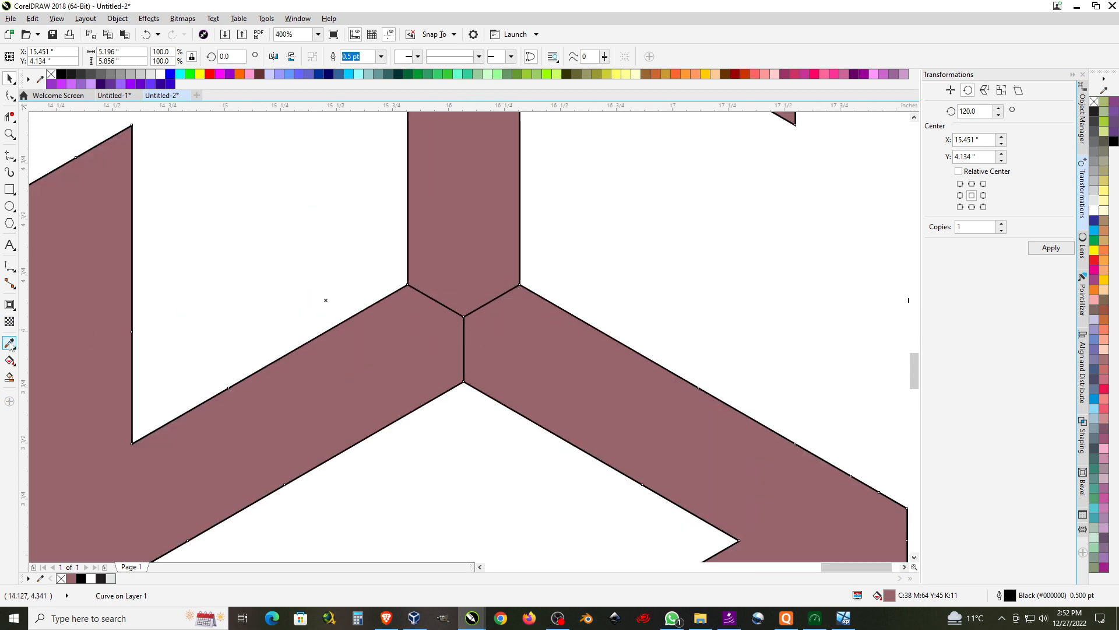
{"action": "left_click", "coordinate": [9, 117]}
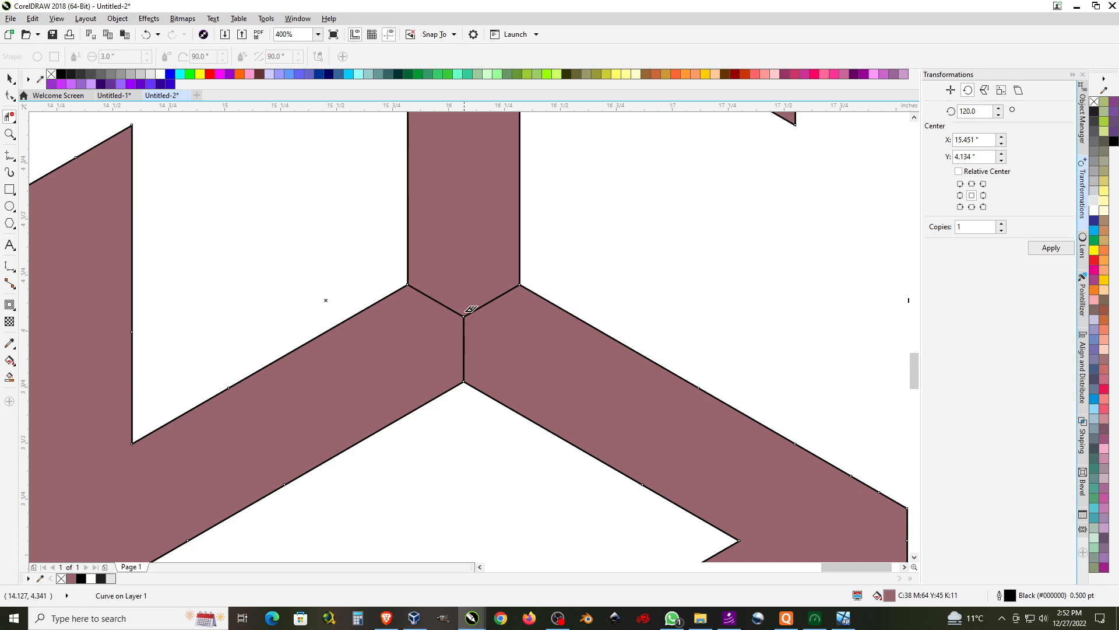
{"action": "left_click_drag", "start_coordinate": [454, 315], "coordinate": [491, 353]}
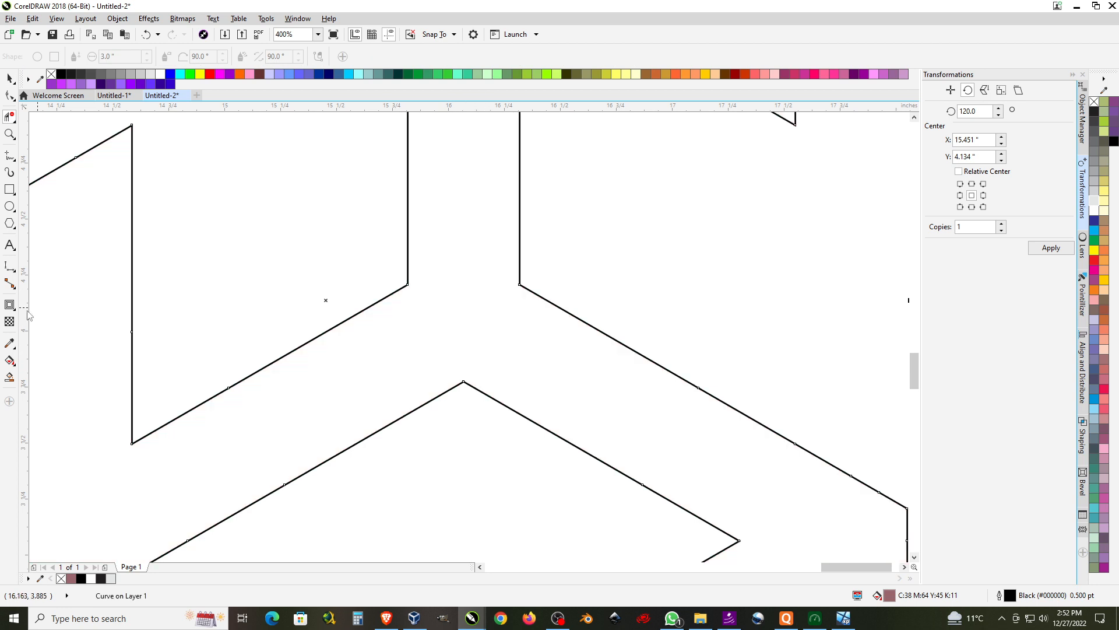
Smart-fill the merged outline with the mauve colour and move the filled shape to the right of the original outline.
{"action": "left_click", "coordinate": [9, 377]}
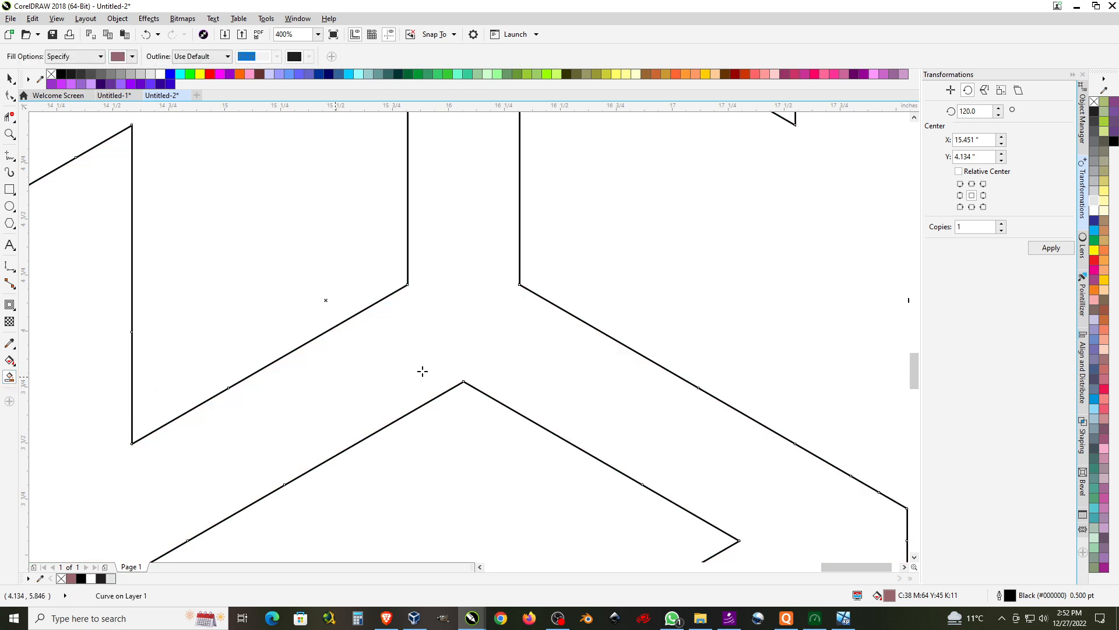
{"action": "left_click", "coordinate": [423, 371]}
{"action": "scroll", "coordinate": [233, 272], "scroll_direction": "down", "scroll_amount": 4}
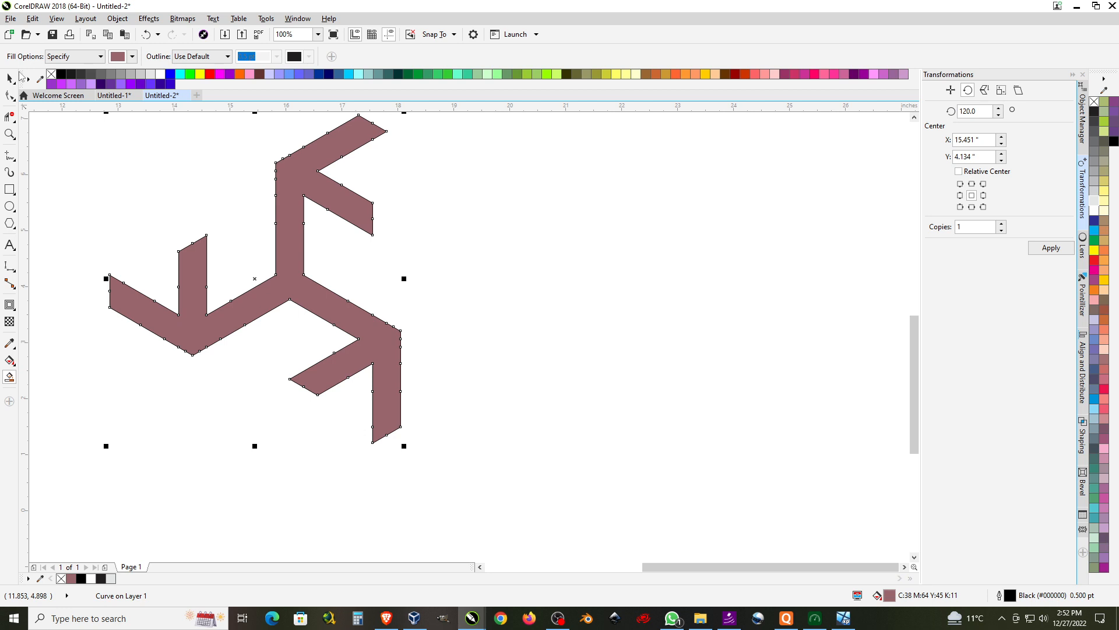
{"action": "left_click", "coordinate": [11, 79]}
{"action": "left_click_drag", "start_coordinate": [283, 284], "coordinate": [657, 318]}
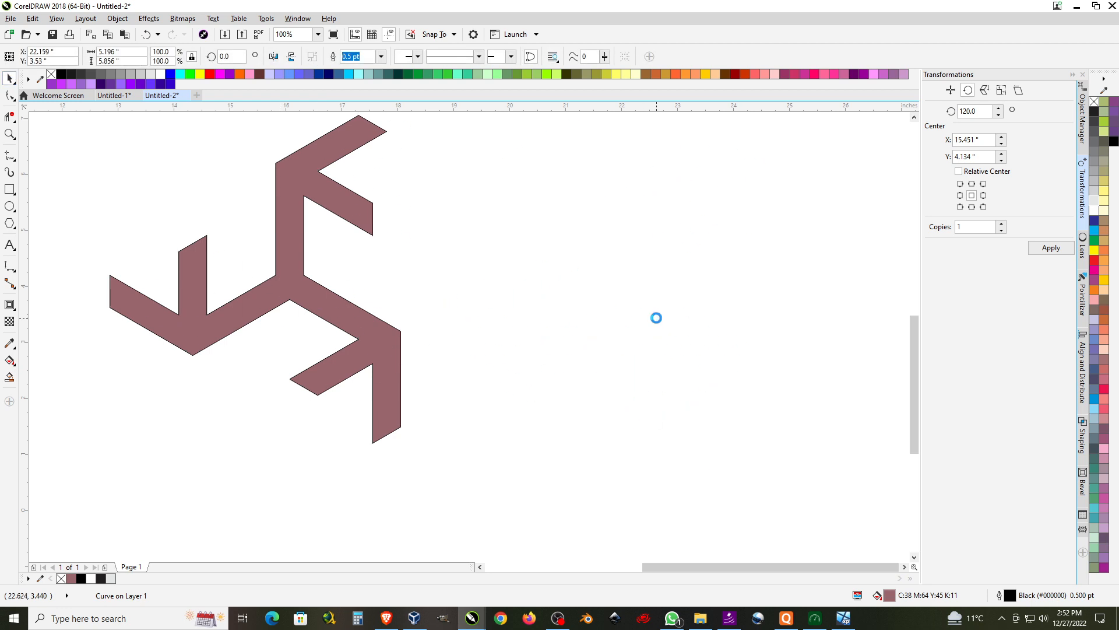
Delete the unfilled outline motif beside the mauve filled one.
{"action": "scroll", "coordinate": [350, 330], "scroll_direction": "down", "scroll_amount": 4}
{"action": "left_click_drag", "start_coordinate": [243, 247], "coordinate": [437, 469]}
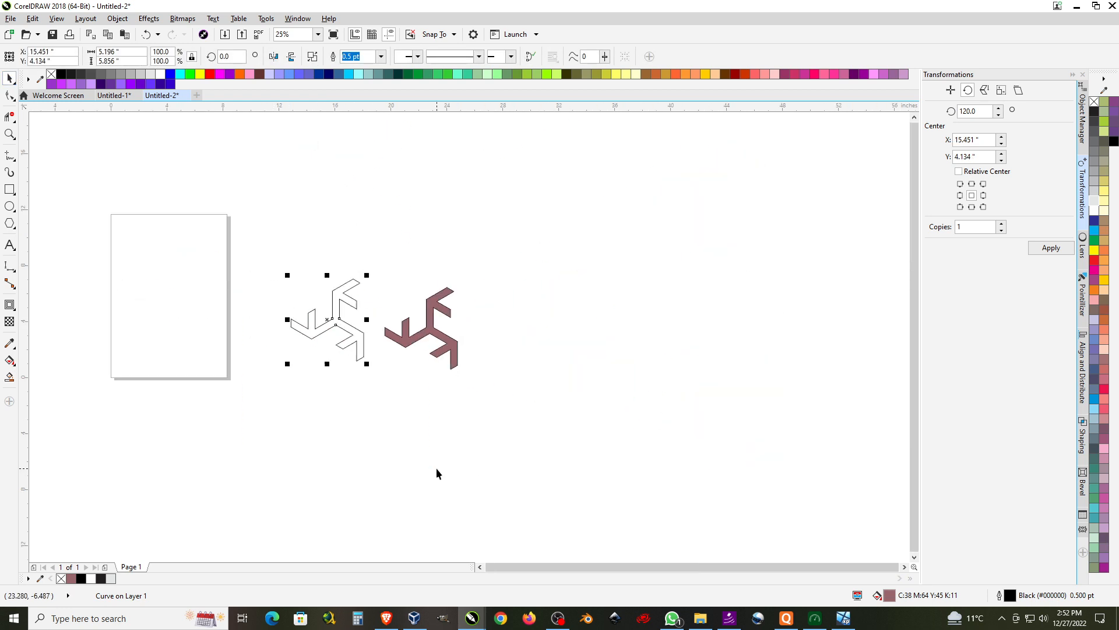
{"action": "key", "text": "Delete"}
{"action": "scroll", "coordinate": [380, 327], "scroll_direction": "up", "scroll_amount": 4}
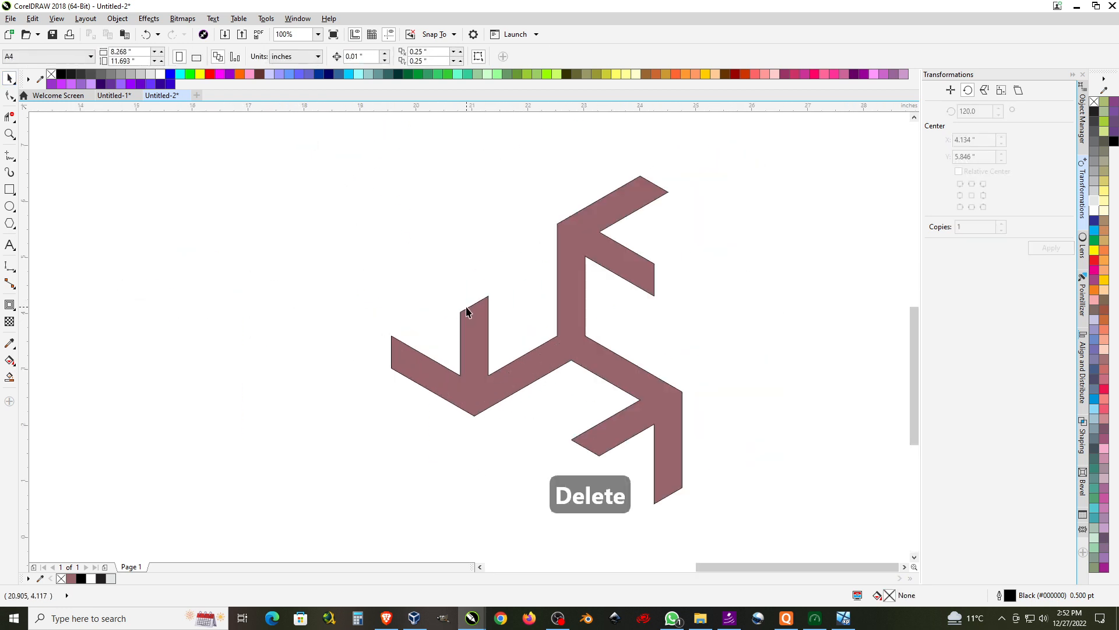
Shift the filled mauve motif up and to the left and scale it proportionally to 1 inch wide.
{"action": "scroll", "coordinate": [466, 311], "scroll_direction": "down", "scroll_amount": 2}
{"action": "scroll", "coordinate": [561, 251], "scroll_direction": "up", "scroll_amount": 2}
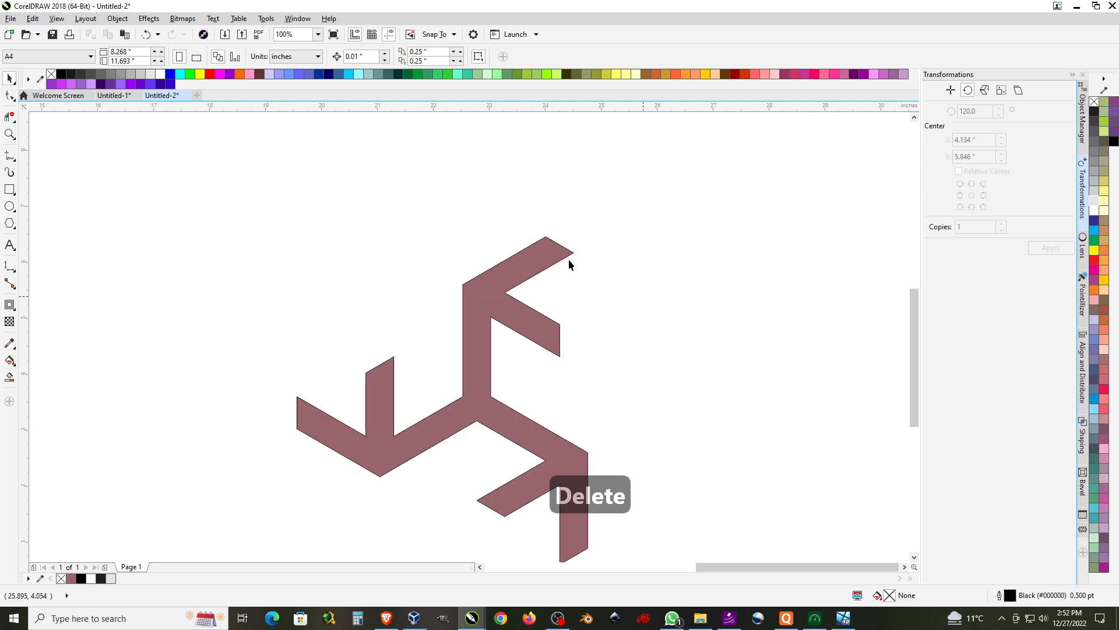
{"action": "left_click_drag", "start_coordinate": [487, 362], "coordinate": [343, 279]}
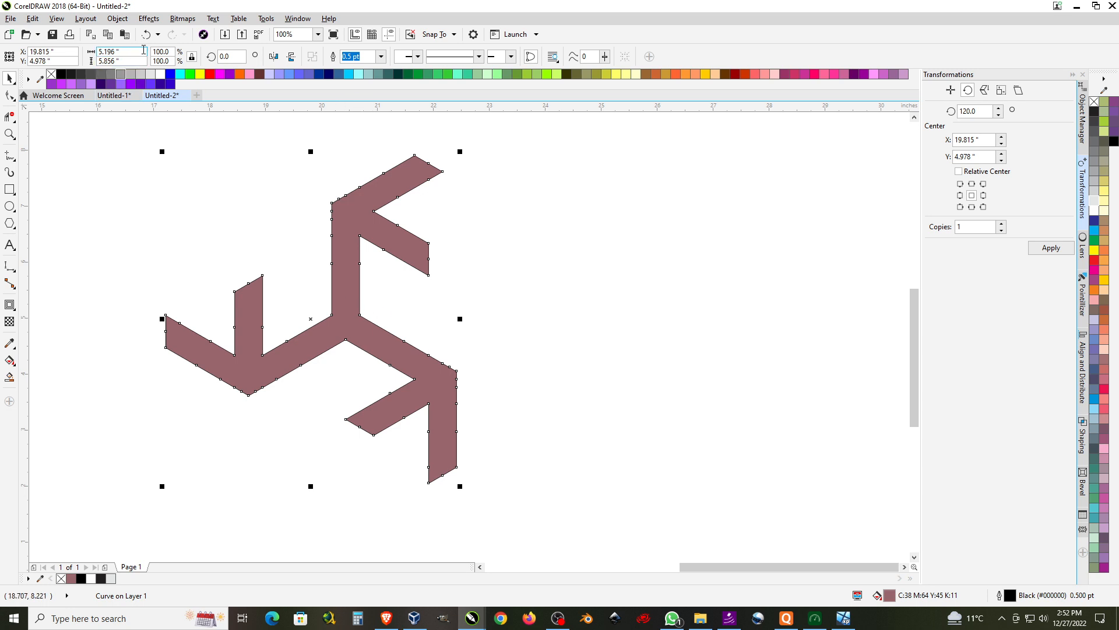
{"action": "left_click_drag", "start_coordinate": [144, 51], "coordinate": [93, 52]}
{"action": "type", "text": "1"}
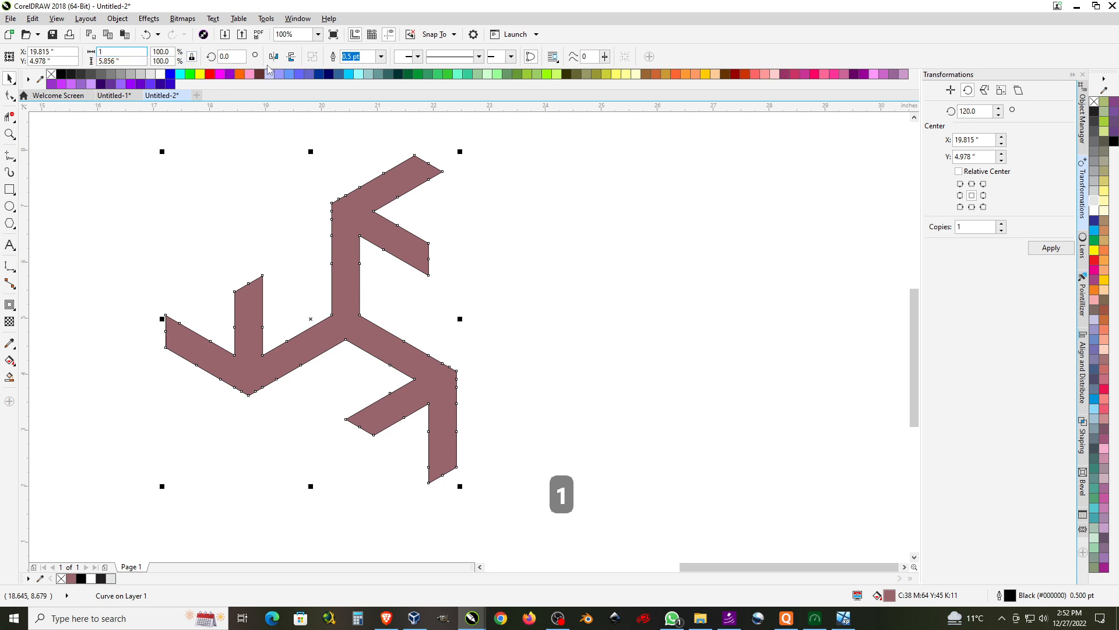
{"action": "key", "text": "Return"}
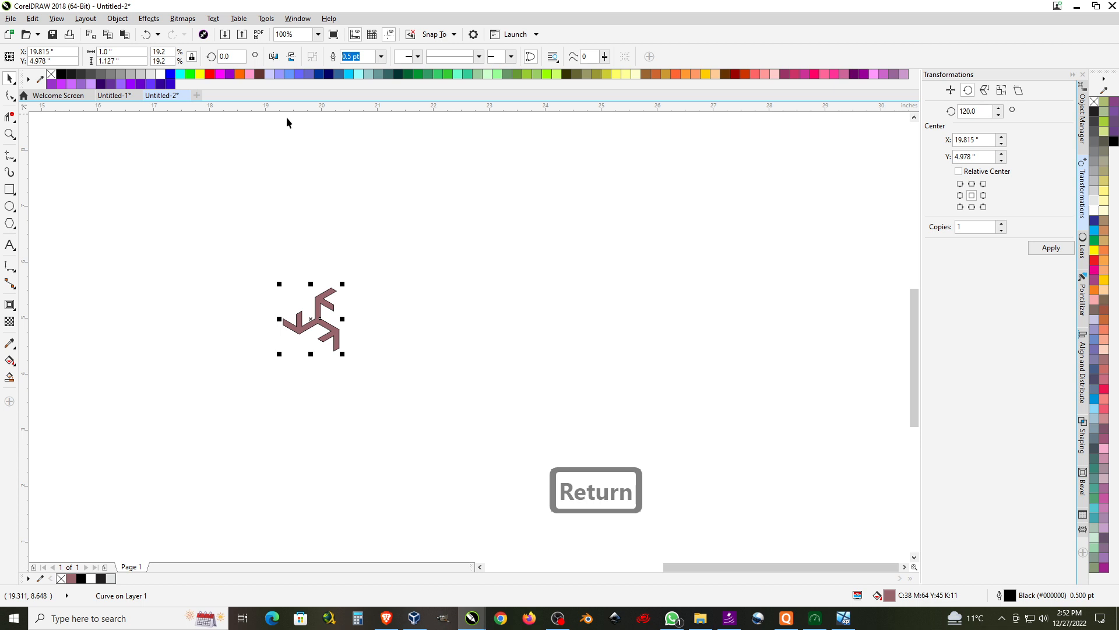
Remove the black outline from the small mauve motif and deselect it.
{"action": "scroll", "coordinate": [274, 313], "scroll_direction": "up", "scroll_amount": 1}
{"action": "scroll", "coordinate": [334, 308], "scroll_direction": "up", "scroll_amount": 1}
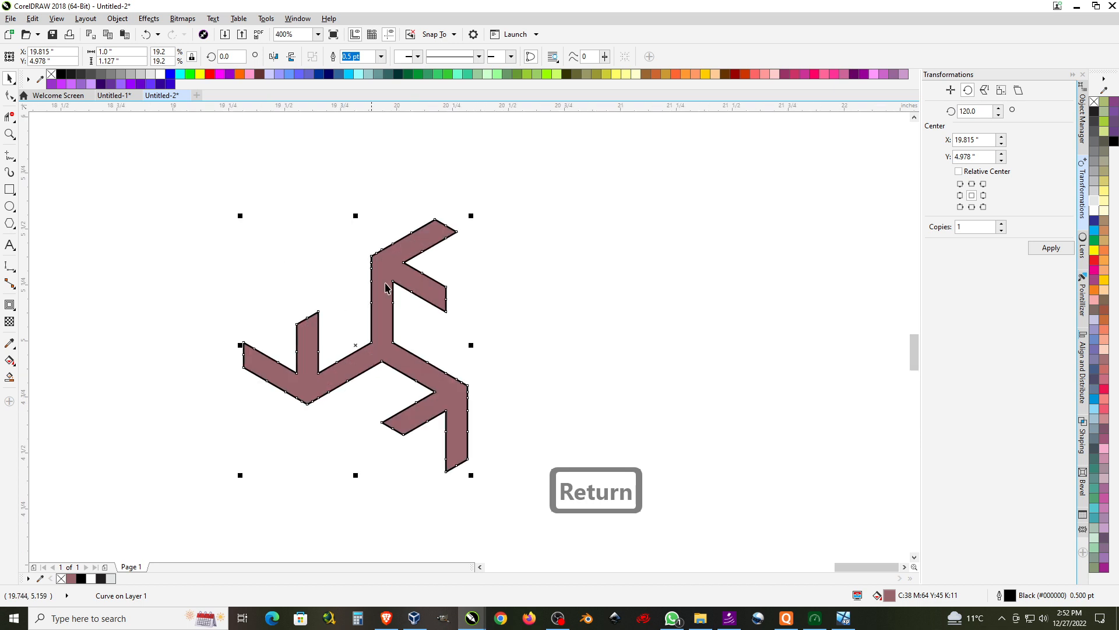
{"action": "left_click", "coordinate": [693, 312]}
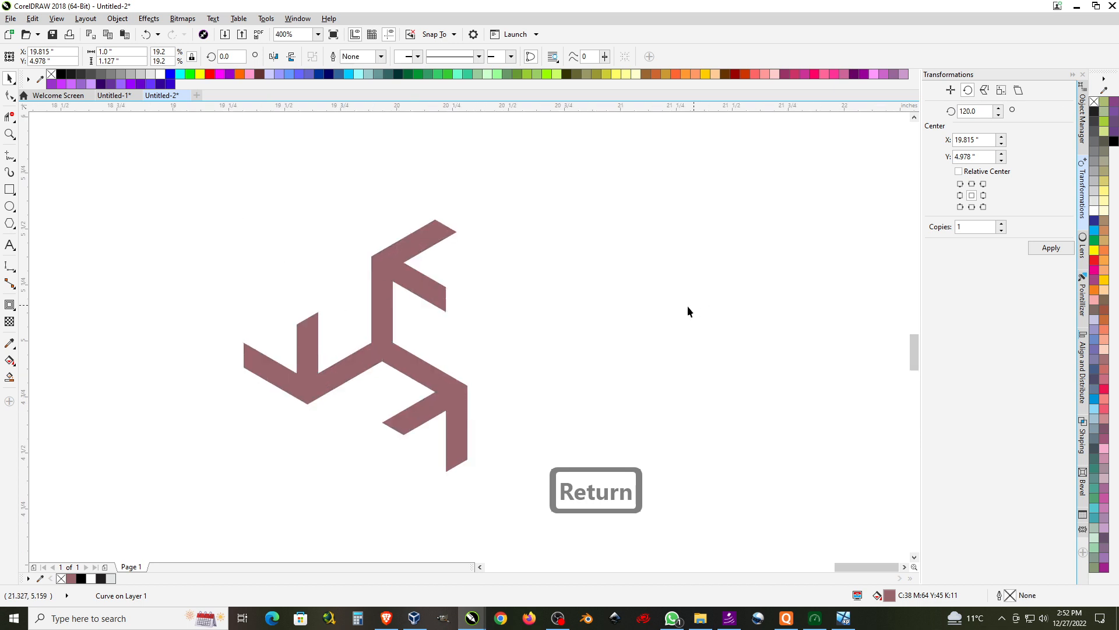
{"action": "scroll", "coordinate": [294, 337], "scroll_direction": "up", "scroll_amount": 1}
{"action": "scroll", "coordinate": [308, 248], "scroll_direction": "down", "scroll_amount": 1}
{"action": "scroll", "coordinate": [407, 296], "scroll_direction": "up", "scroll_amount": 1}
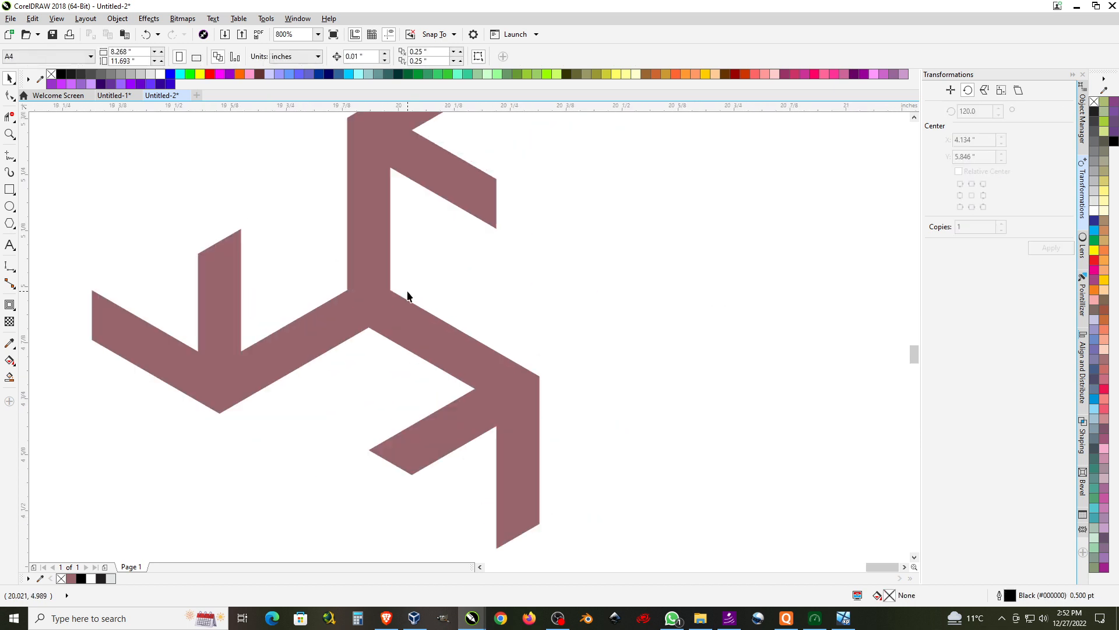
{"action": "scroll", "coordinate": [408, 297], "scroll_direction": "down", "scroll_amount": 1}
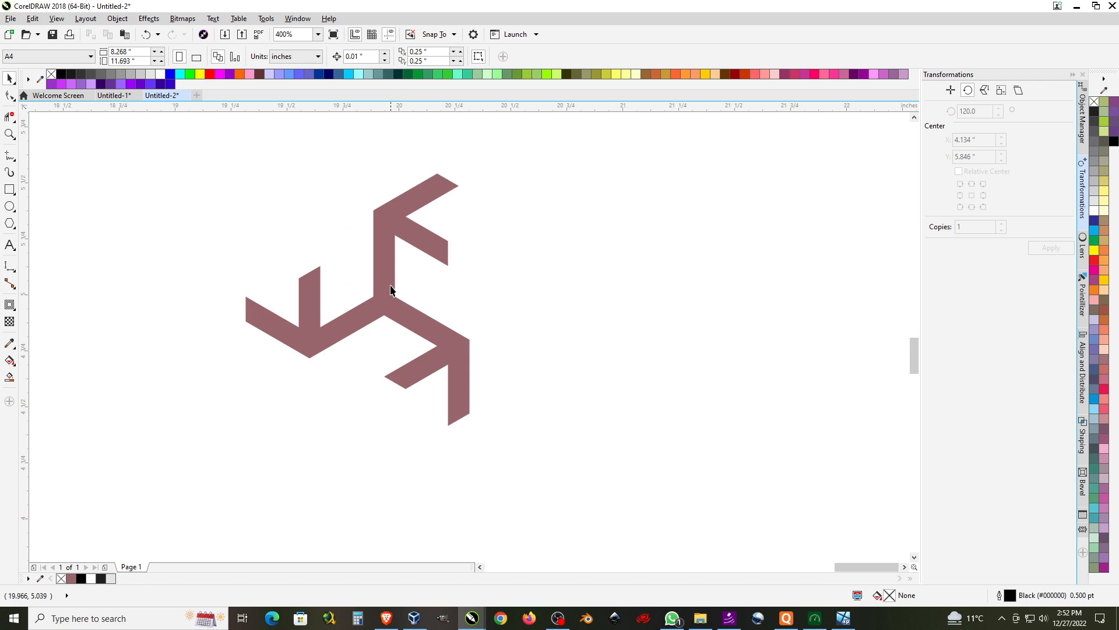
Nudge the mauve motif slightly downwards and set its rotation angle to 347.5 degrees.
{"action": "mouse_move", "coordinate": [387, 292]}
{"action": "left_mouse_down"}
{"action": "mouse_move", "coordinate": [589, 322]}
{"action": "mouse_move", "coordinate": [490, 302]}
{"action": "mouse_move", "coordinate": [598, 337]}
{"action": "mouse_move", "coordinate": [401, 306]}
{"action": "left_mouse_up"}
{"action": "left_click", "coordinate": [394, 244]}
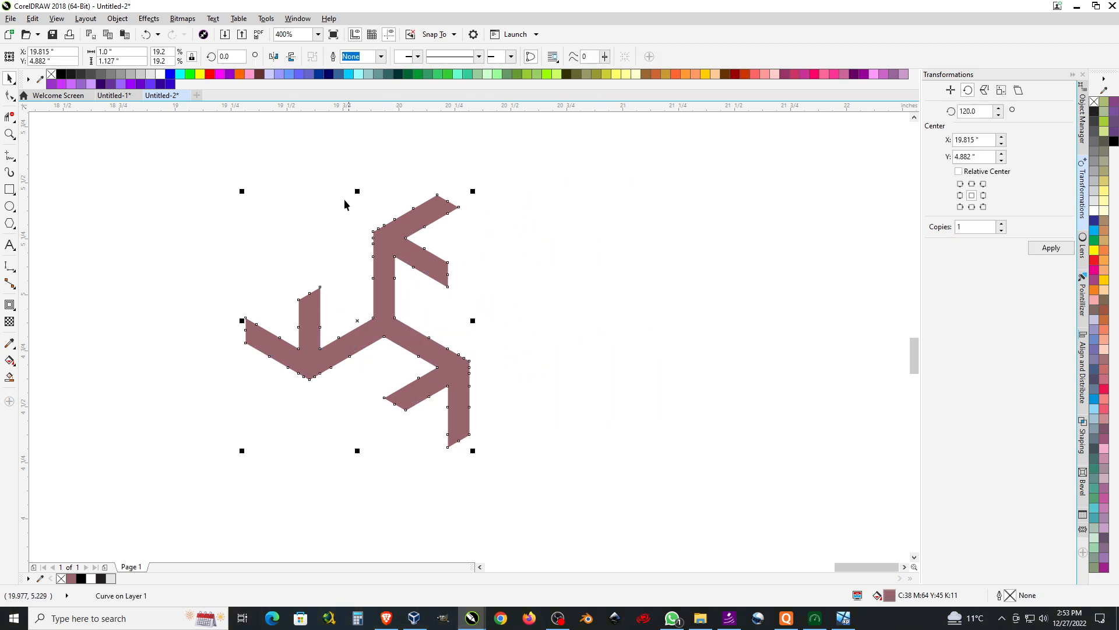
{"action": "left_click_drag", "start_coordinate": [231, 58], "coordinate": [200, 60]}
{"action": "type", "text": "12."}
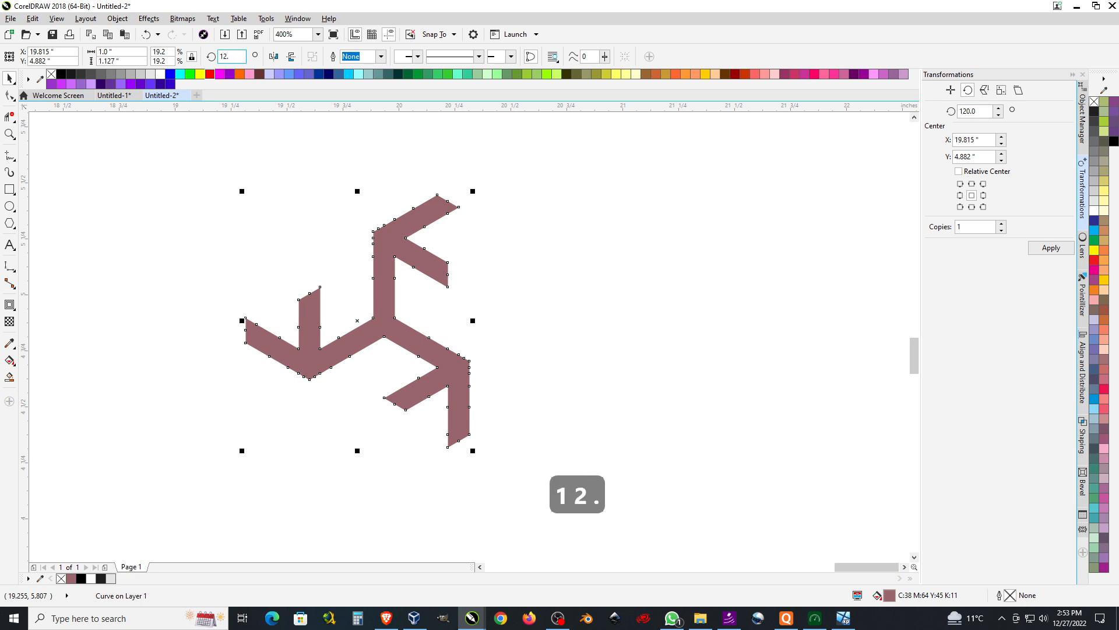
{"action": "key", "text": "BackSpace"}
{"action": "key", "text": "BackSpace"}
{"action": "key", "text": "BackSpace"}
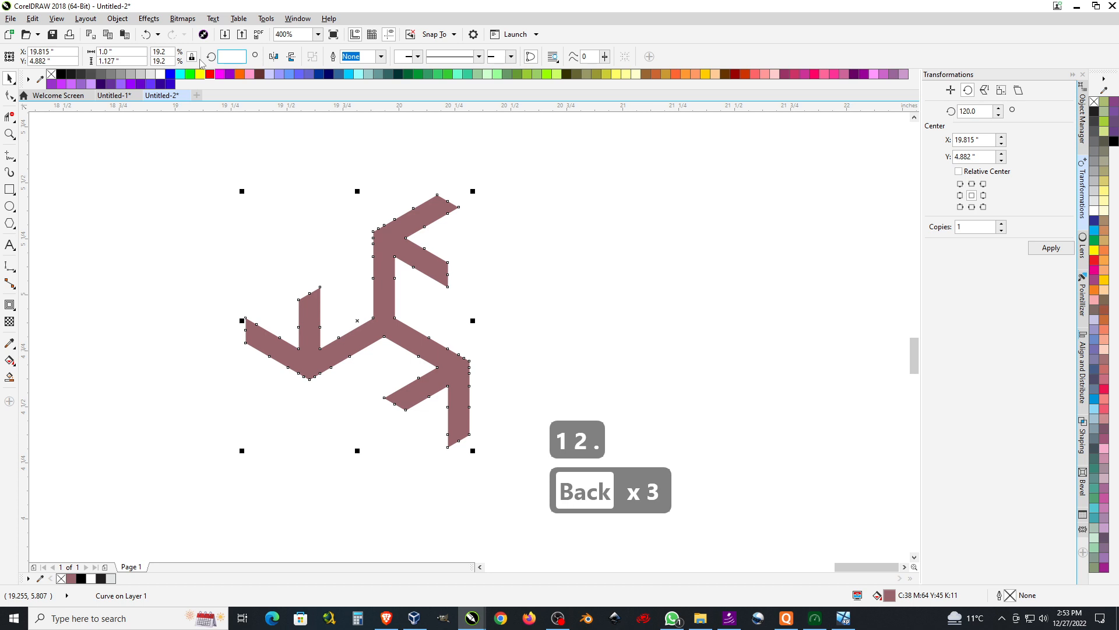
{"action": "type", "text": "3"}
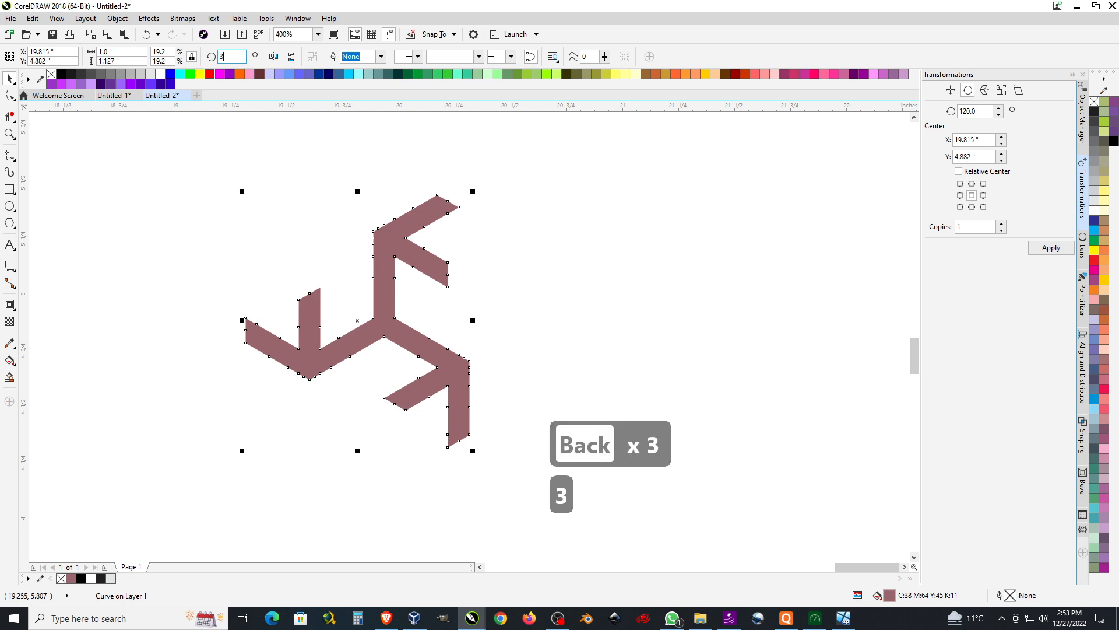
{"action": "type", "text": "47.5"}
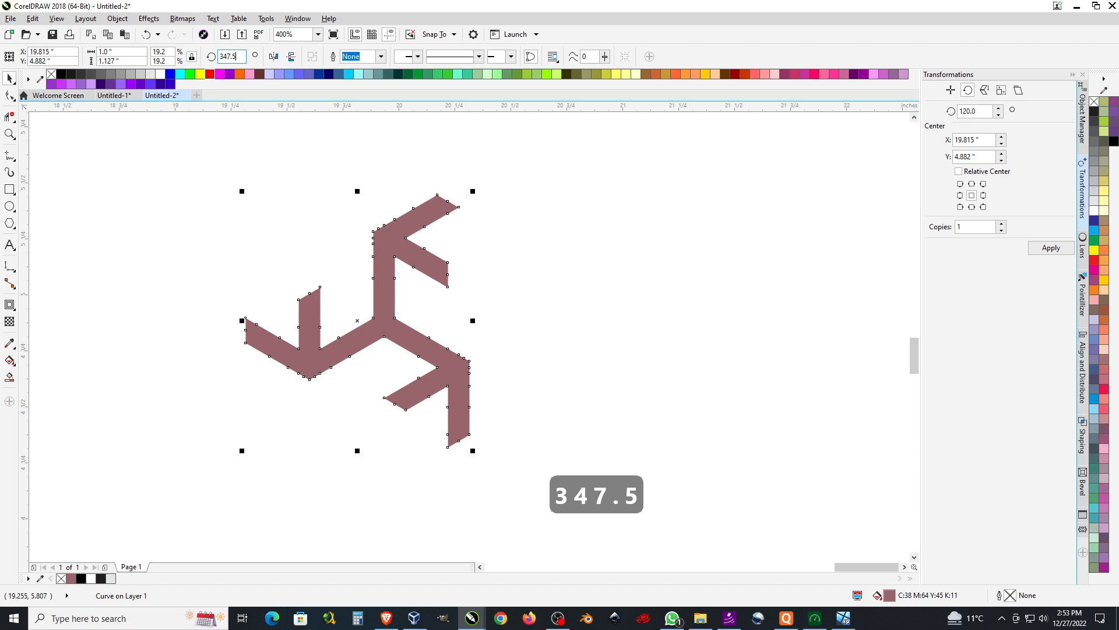
{"action": "key", "text": "Return"}
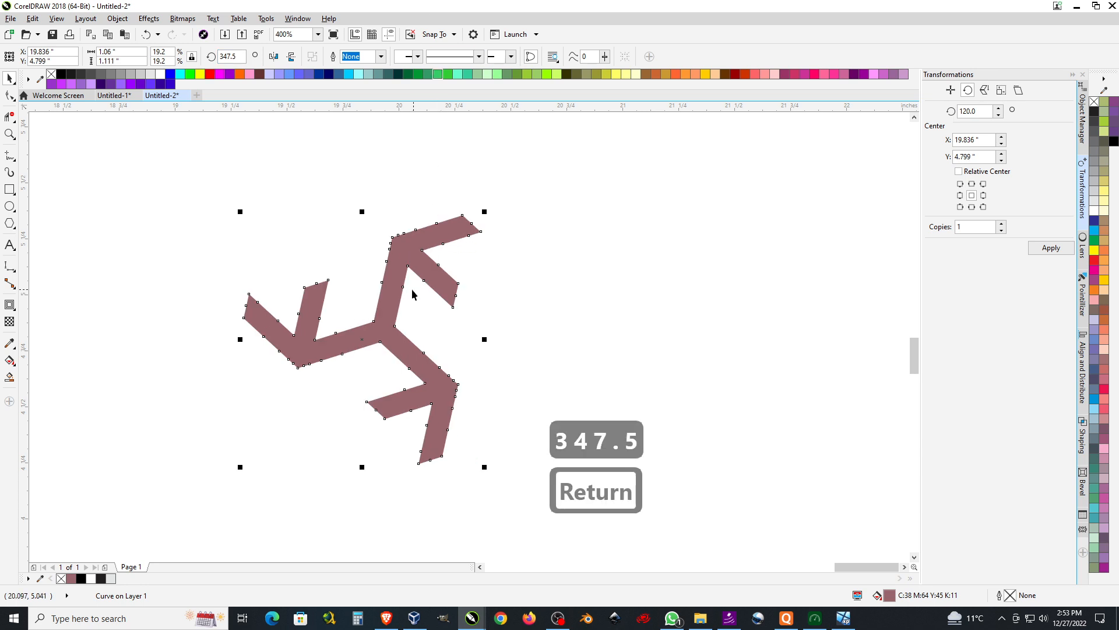
Try a horizontally offset copy of the rotated motif interlocking with its right side, and delete that copy again.
{"action": "left_click_drag", "start_coordinate": [399, 294], "coordinate": [558, 324]}
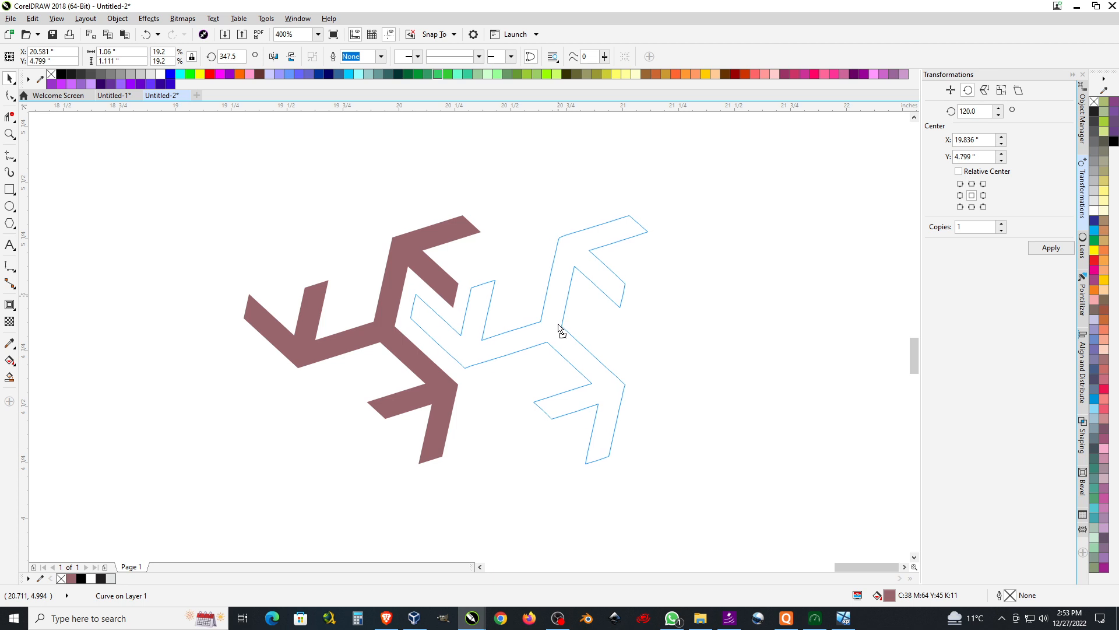
{"action": "left_click_drag", "start_coordinate": [558, 325], "coordinate": [559, 326]}
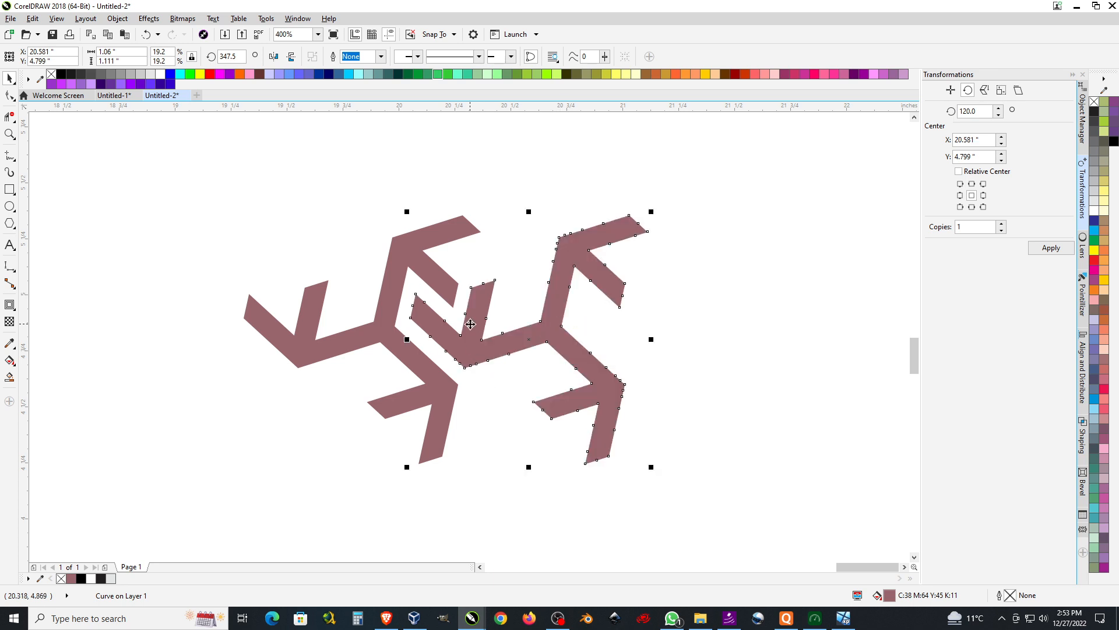
{"action": "scroll", "coordinate": [471, 324], "scroll_direction": "up", "scroll_amount": 2}
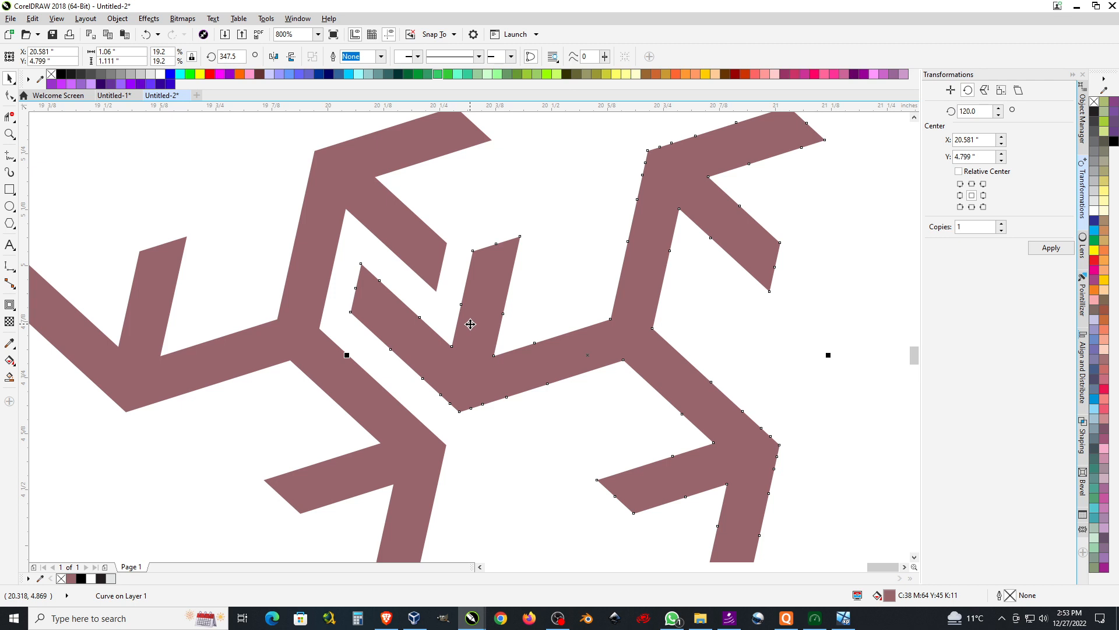
{"action": "scroll", "coordinate": [470, 323], "scroll_direction": "down", "scroll_amount": 4}
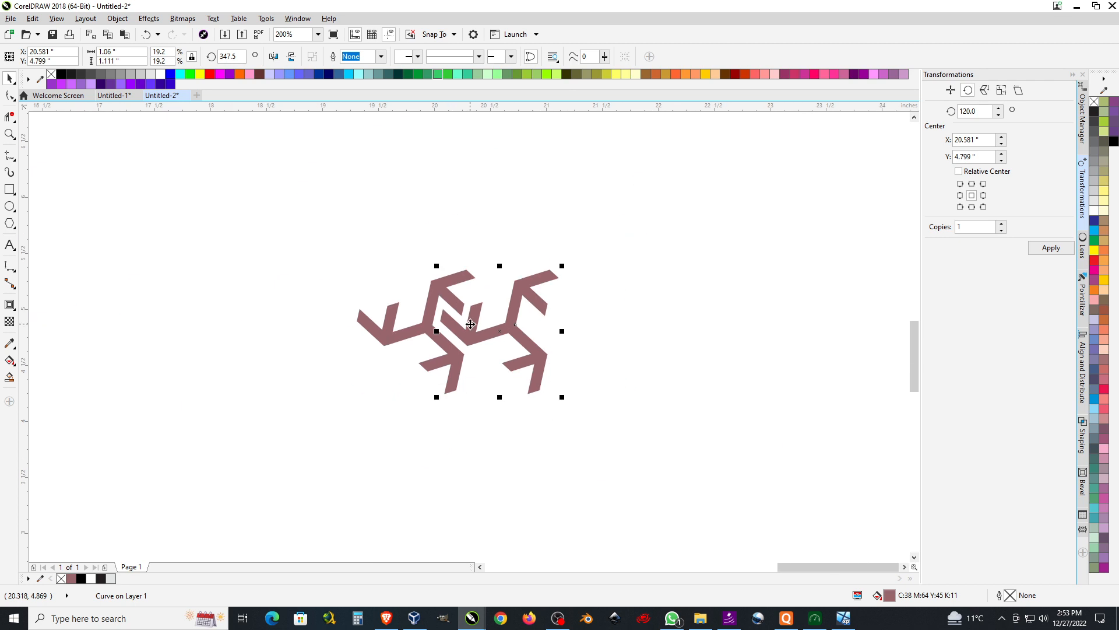
{"action": "left_click", "coordinate": [575, 336]}
{"action": "scroll", "coordinate": [527, 353], "scroll_direction": "up", "scroll_amount": 2}
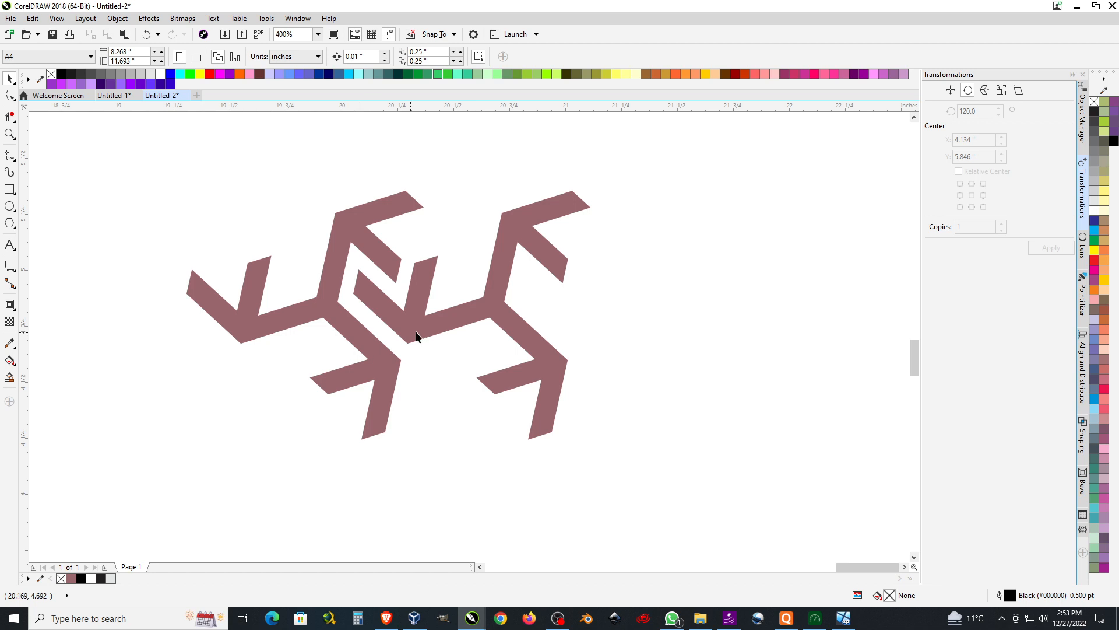
{"action": "scroll", "coordinate": [584, 245], "scroll_direction": "down", "scroll_amount": 2}
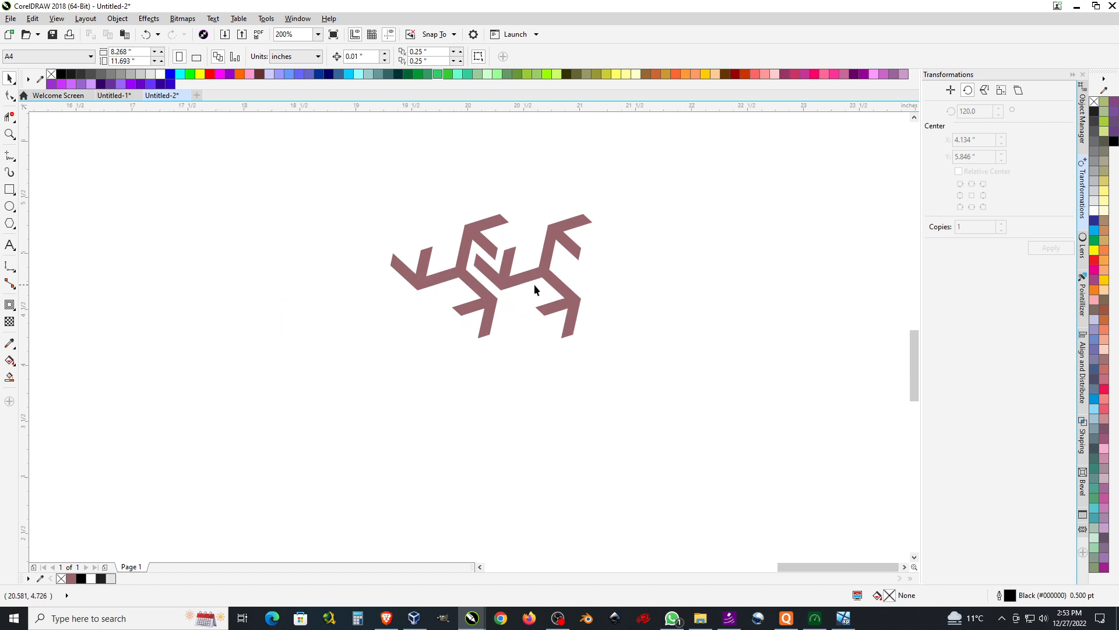
{"action": "scroll", "coordinate": [704, 272], "scroll_direction": "down", "scroll_amount": 3}
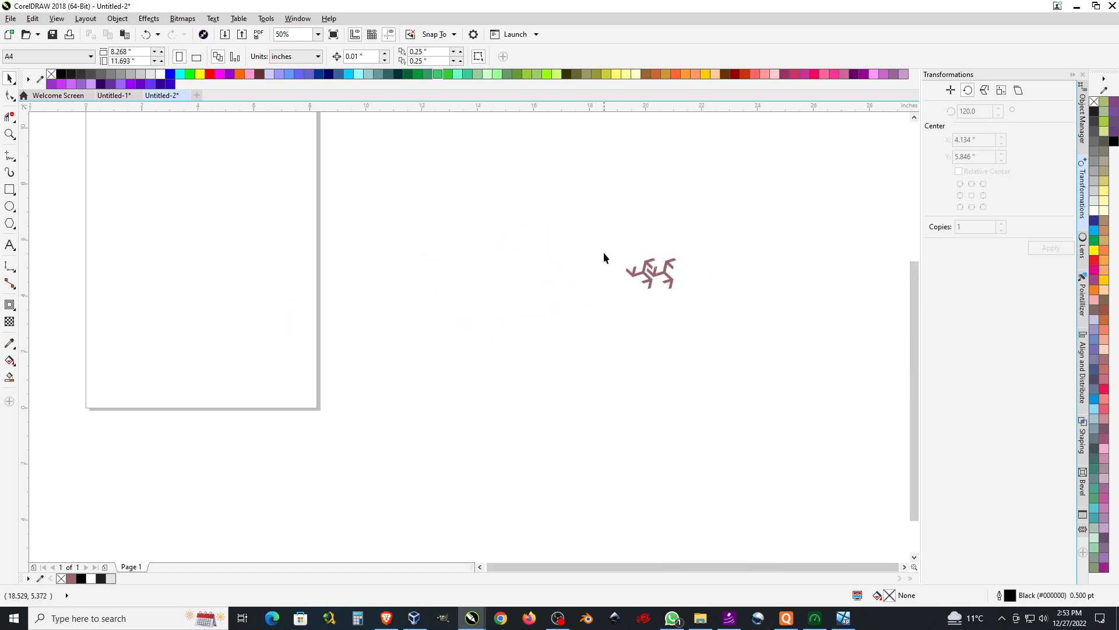
{"action": "left_click", "coordinate": [666, 278]}
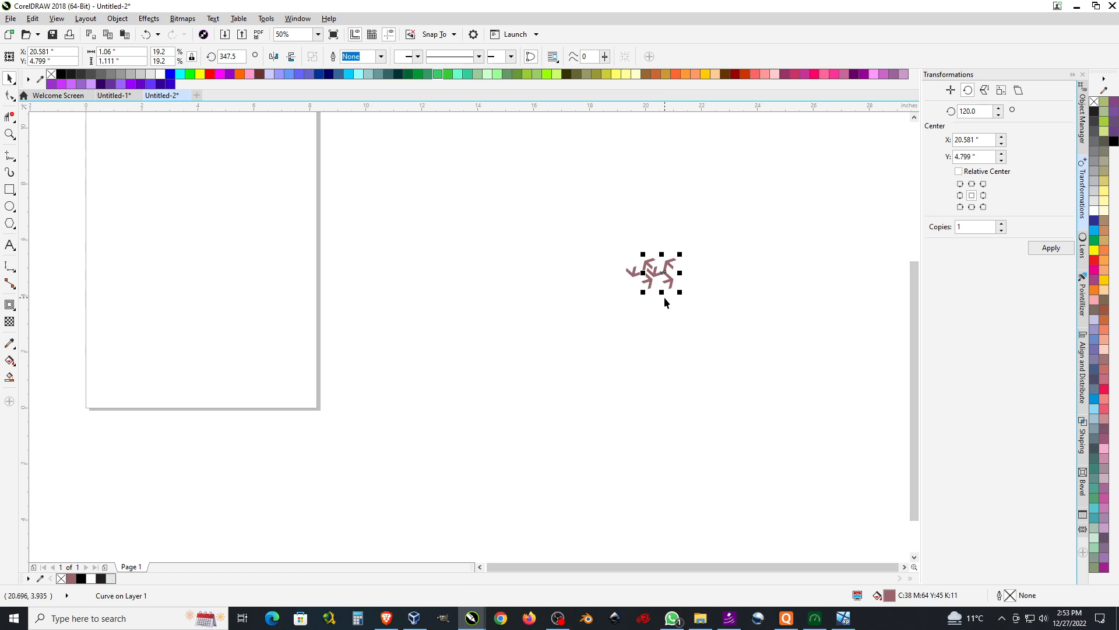
{"action": "key", "text": "Delete"}
Position the remaining motif at the page origin by setting X to 0 and Y to 0.
{"action": "left_click", "coordinate": [647, 277]}
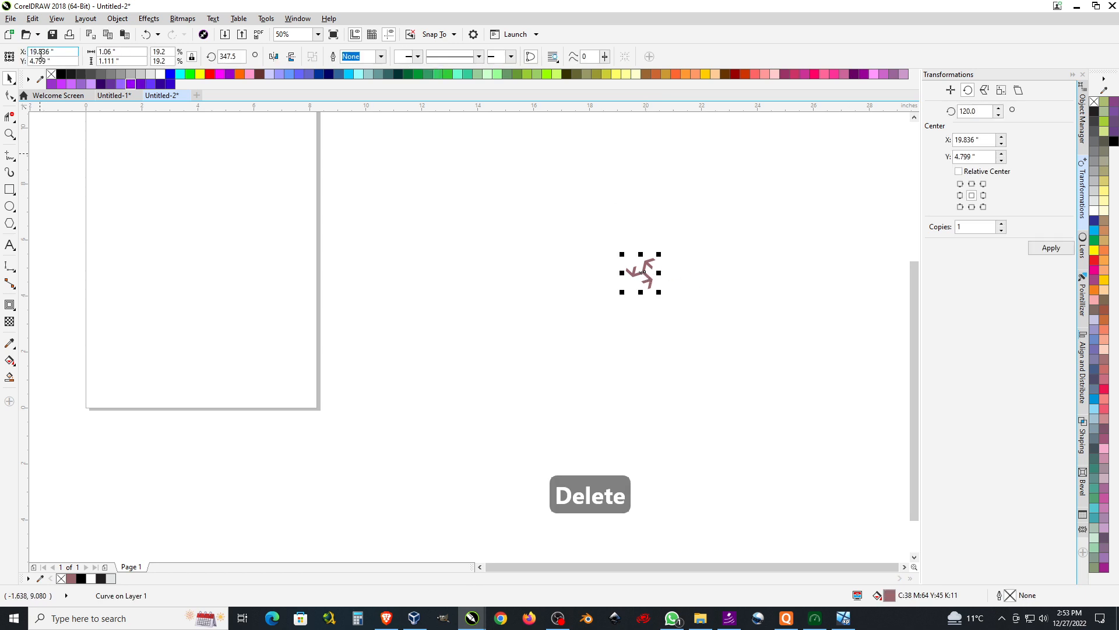
{"action": "left_click_drag", "start_coordinate": [61, 50], "coordinate": [2, 56]}
{"action": "type", "text": "0"}
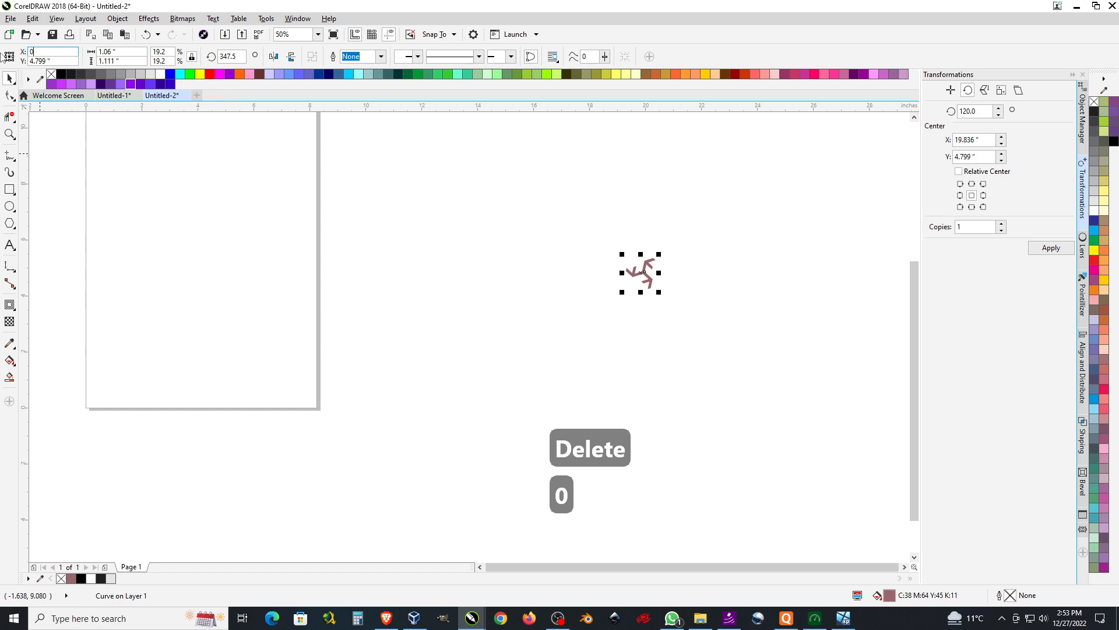
{"action": "left_click_drag", "start_coordinate": [58, 61], "coordinate": [2, 61]}
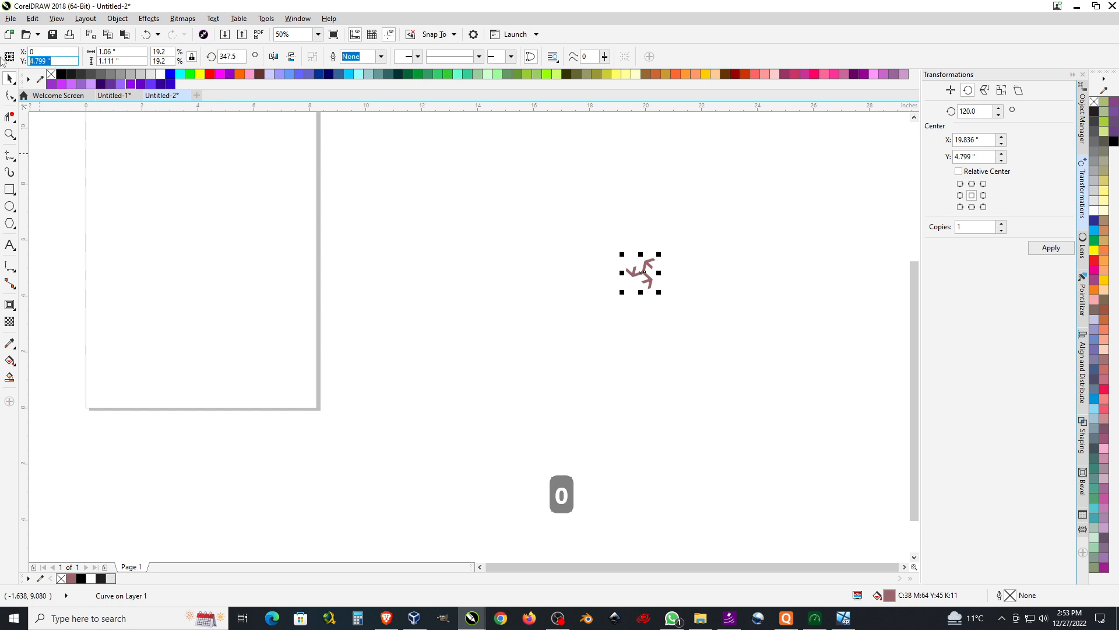
{"action": "type", "text": "0"}
{"action": "key", "text": "Return"}
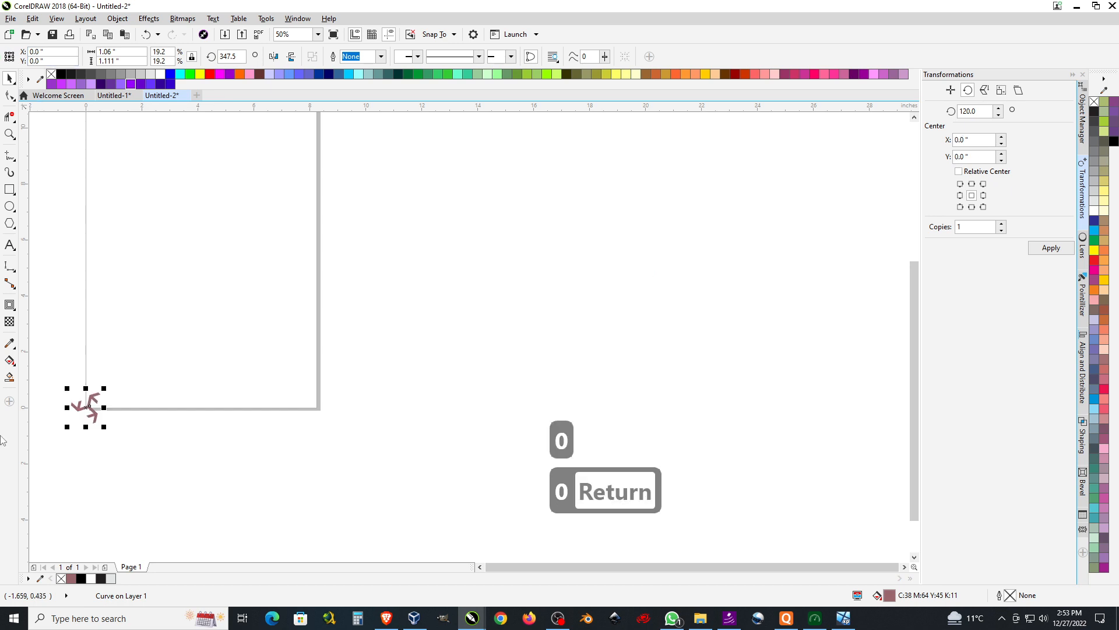
Place a copy of the motif horizontally to its right at about X 0.745 inches so their arms interlock.
{"action": "scroll", "coordinate": [76, 421], "scroll_direction": "up", "scroll_amount": 4}
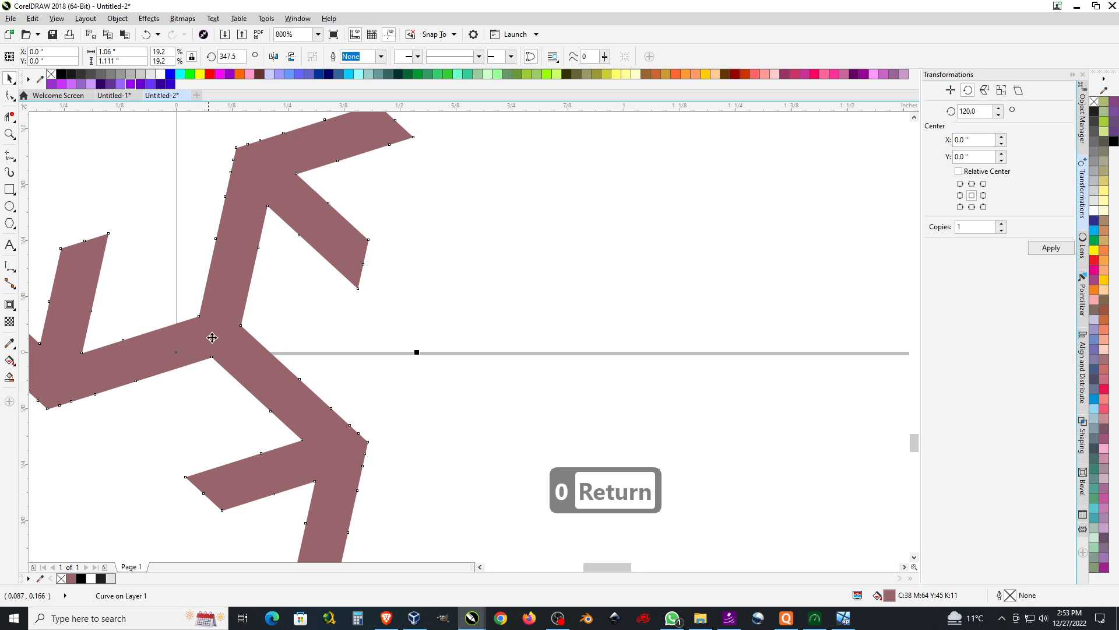
{"action": "scroll", "coordinate": [258, 319], "scroll_direction": "down", "scroll_amount": 1}
{"action": "left_click", "coordinate": [240, 325]}
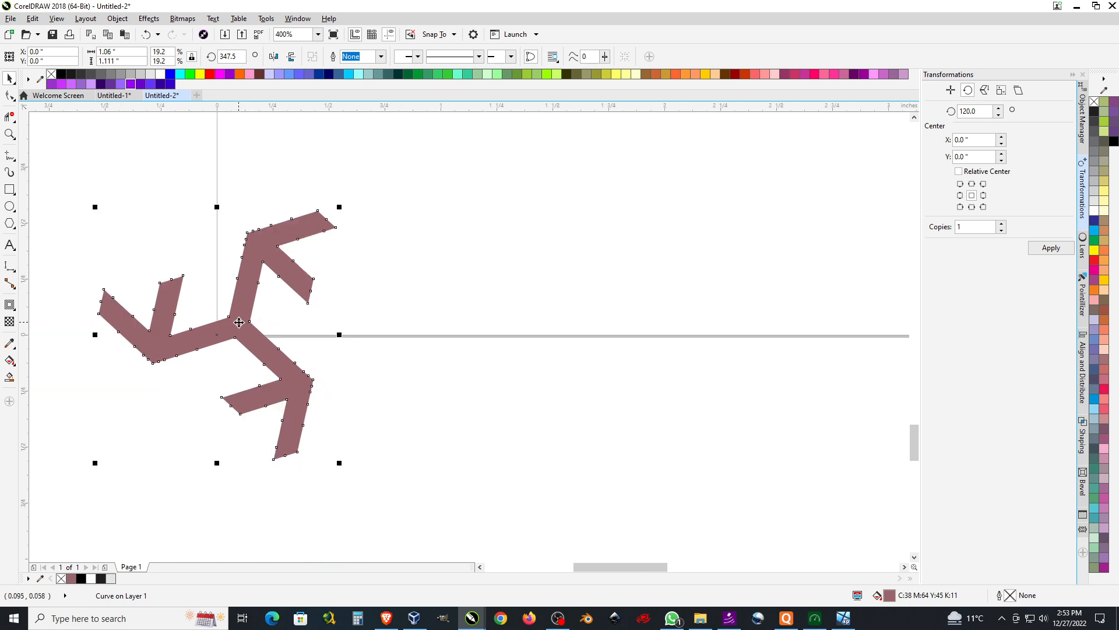
{"action": "left_click_drag", "start_coordinate": [240, 325], "coordinate": [406, 353]}
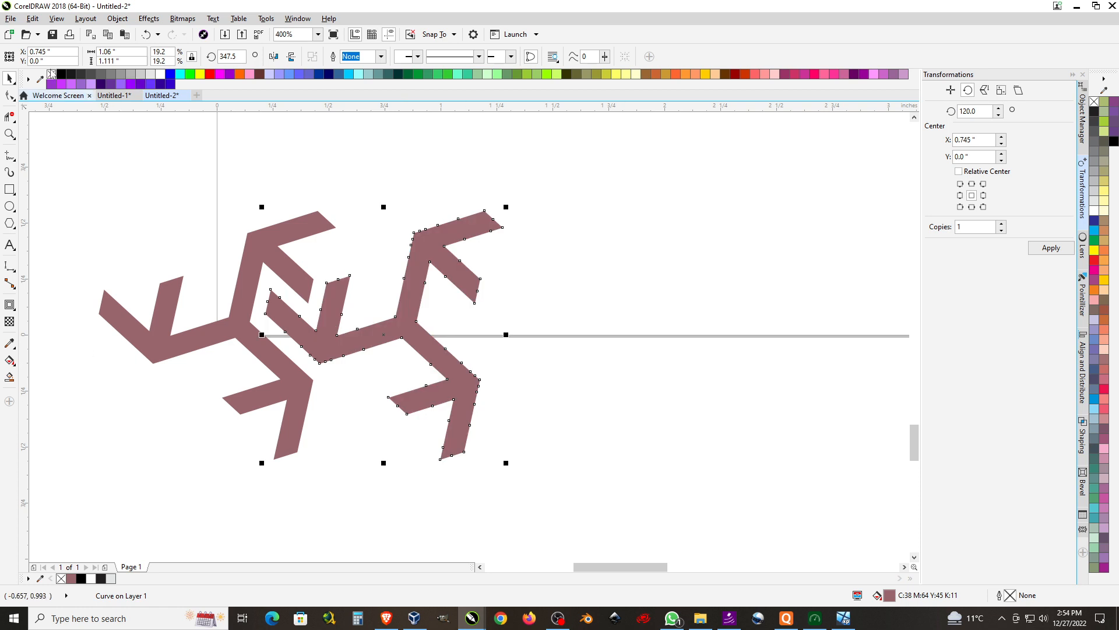
Try setting the copied motif's X position to 7.5 inches and undo the move.
{"action": "left_click", "coordinate": [52, 51]}
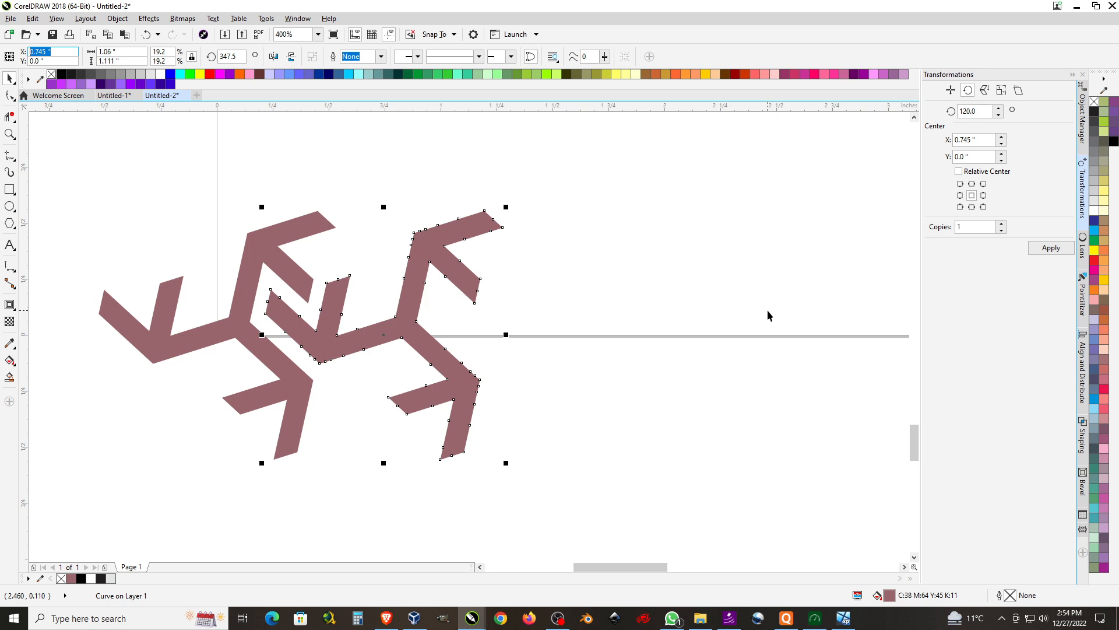
{"action": "type", "text": "7.5"}
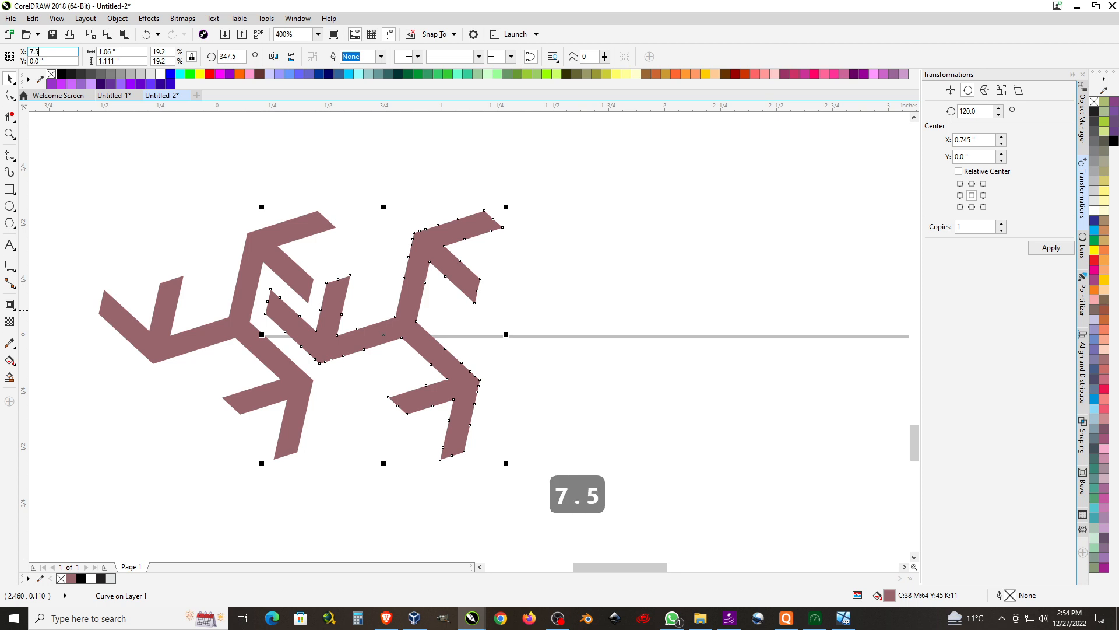
{"action": "key", "text": "Return"}
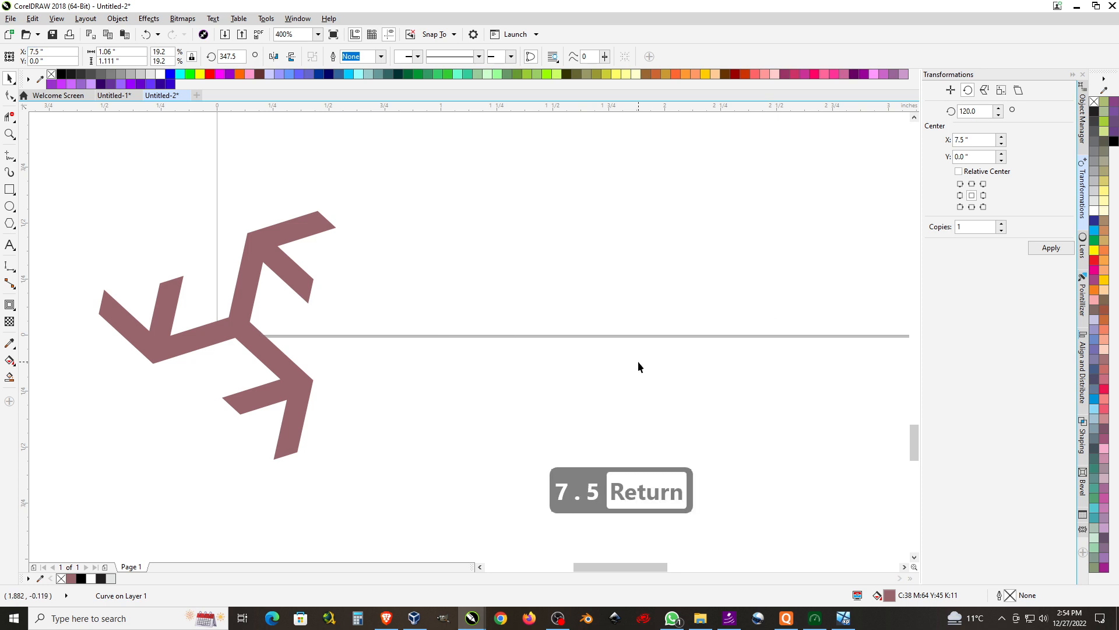
{"action": "key", "text": "ctrl+z"}
Set the copied motif's X position to 0.75 inches.
{"action": "left_click", "coordinate": [33, 49]}
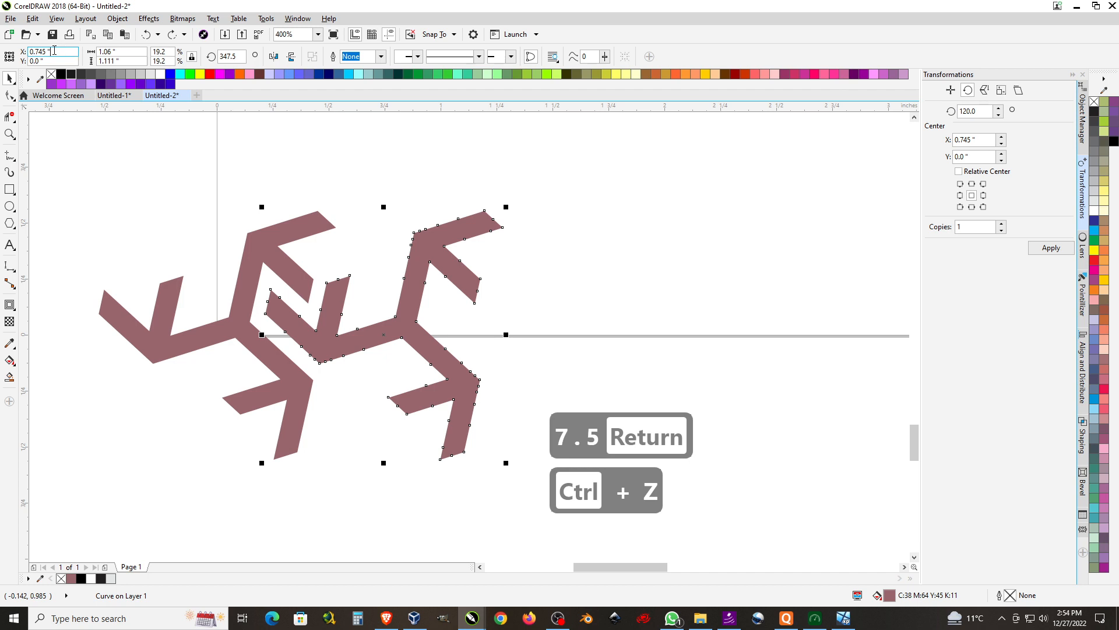
{"action": "type", "text": ".75"}
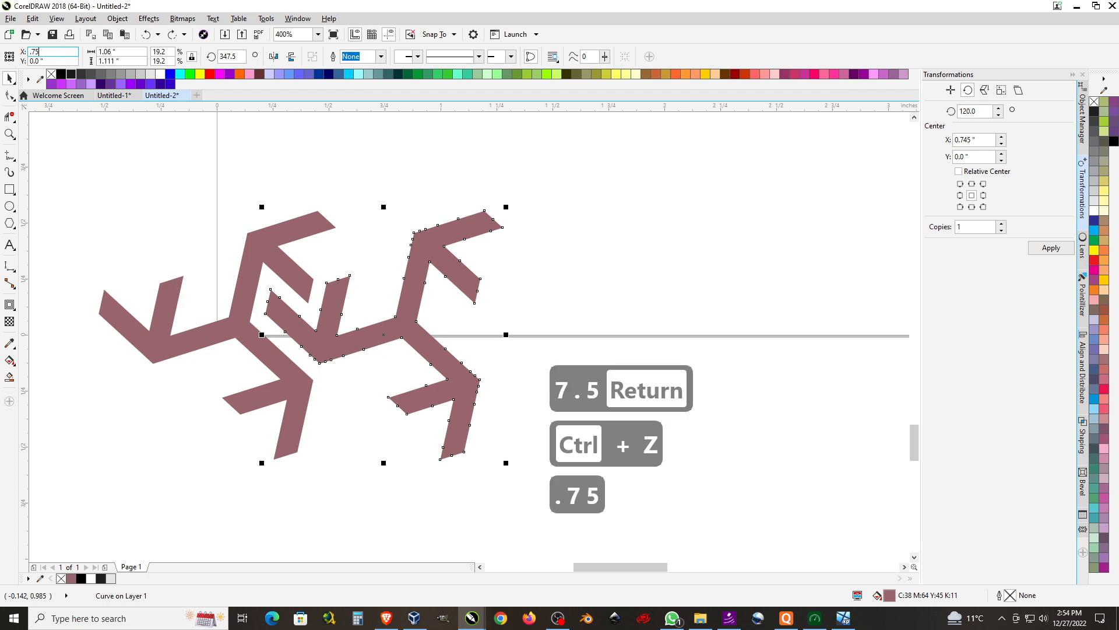
{"action": "key", "text": "Return"}
{"action": "left_click", "coordinate": [523, 379]}
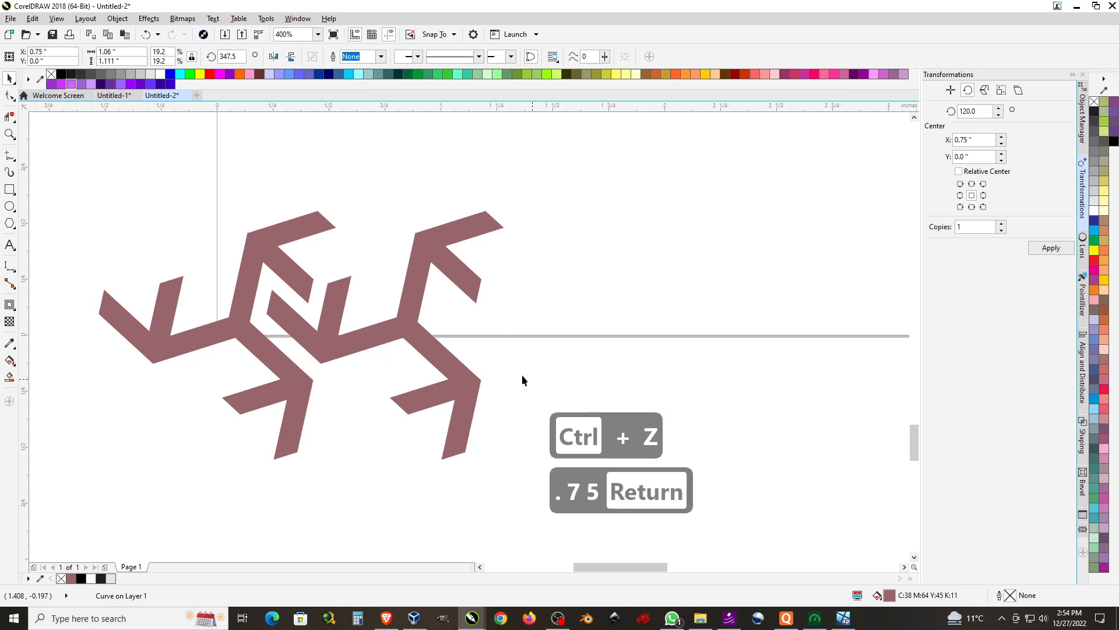
Measure the vertical gap between the copy's interlocking arm and the original's lower arm with a vertical dimension, and undo the dimension.
{"action": "scroll", "coordinate": [272, 305], "scroll_direction": "up", "scroll_amount": 2}
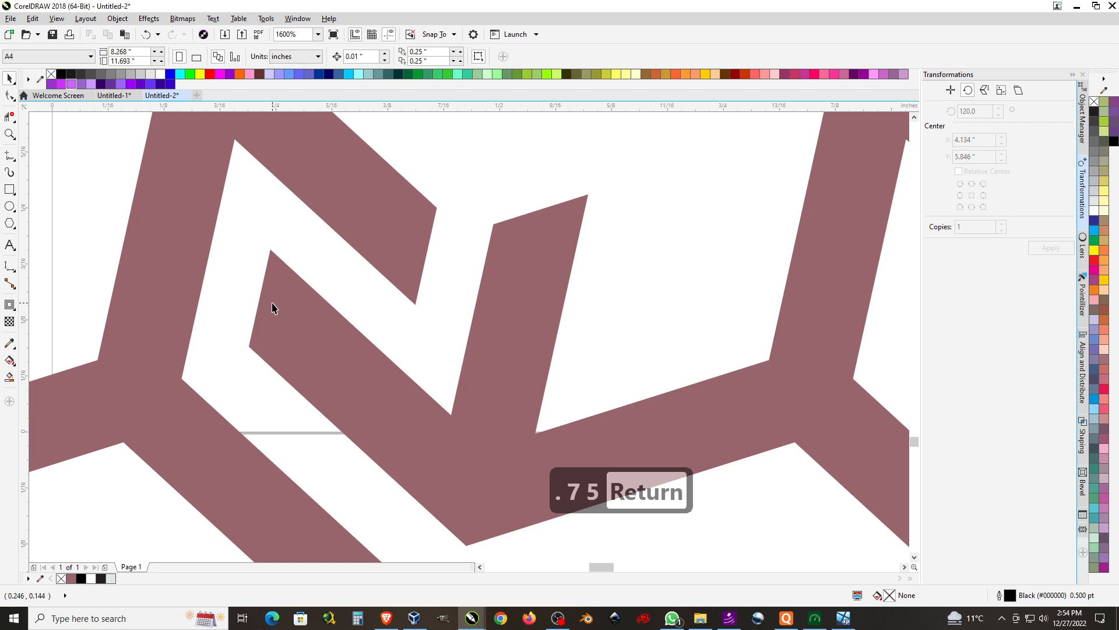
{"action": "scroll", "coordinate": [362, 285], "scroll_direction": "down", "scroll_amount": 1}
{"action": "scroll", "coordinate": [325, 391], "scroll_direction": "up", "scroll_amount": 1}
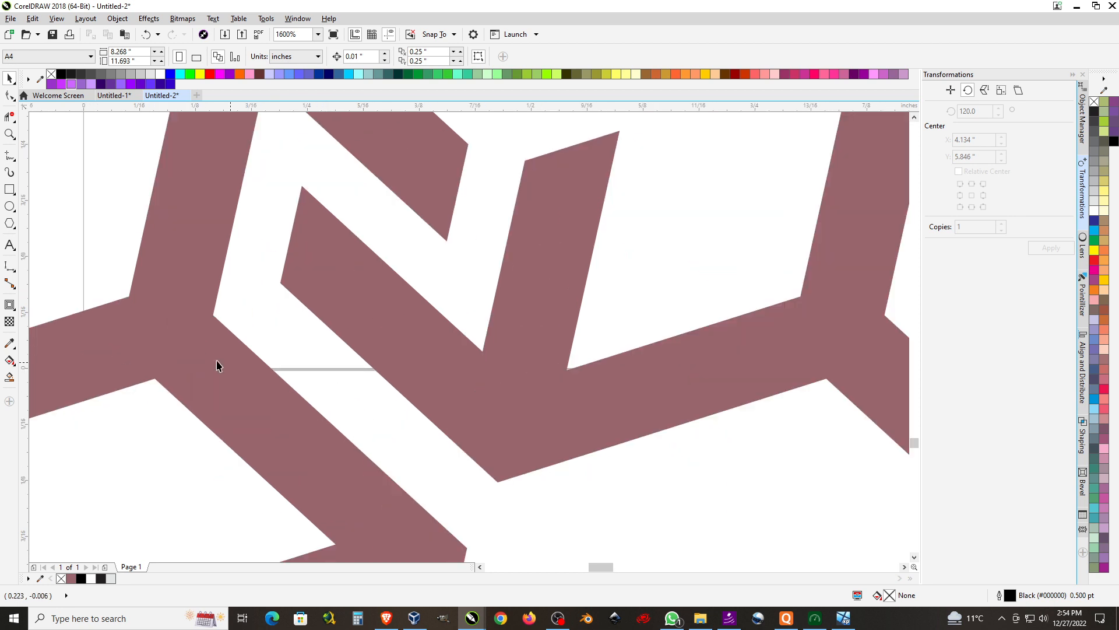
{"action": "left_click", "coordinate": [10, 269]}
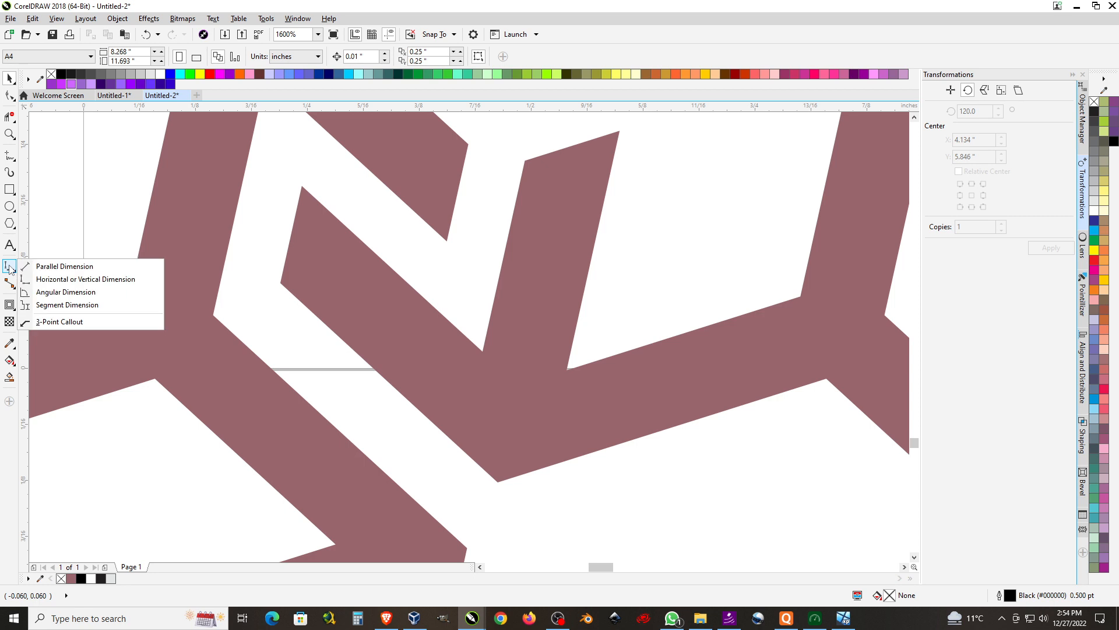
{"action": "left_click", "coordinate": [46, 281]}
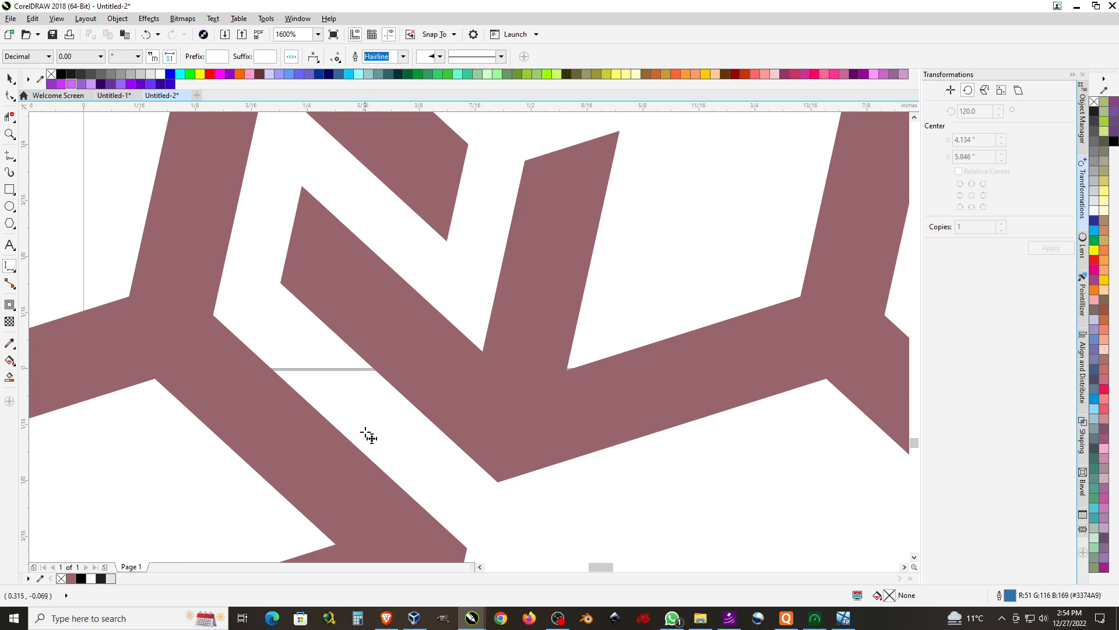
{"action": "left_click", "coordinate": [367, 363]}
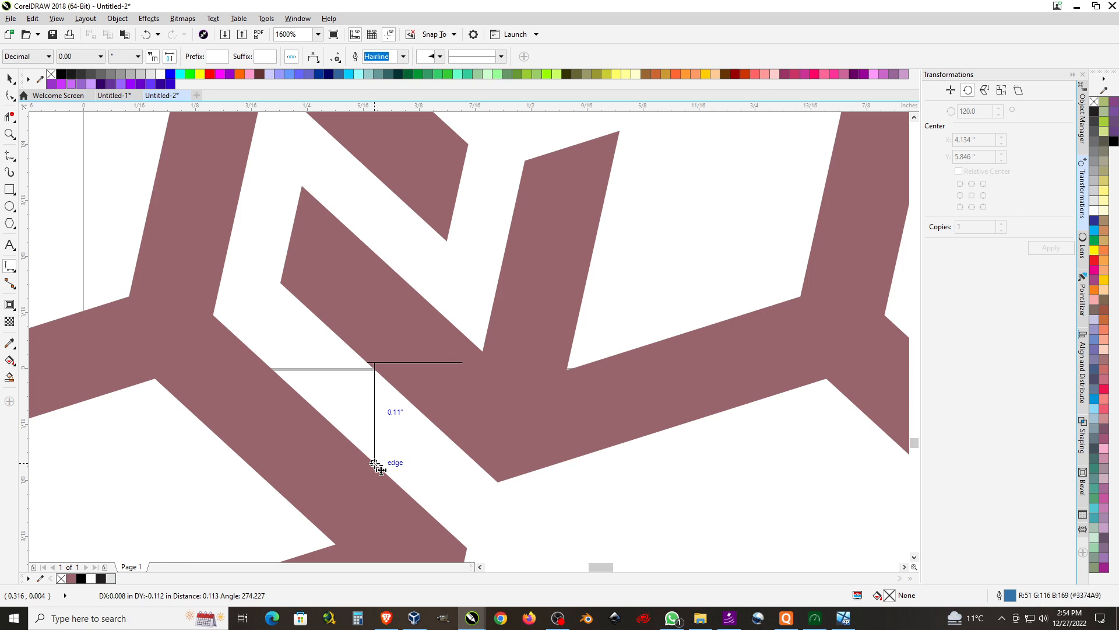
{"action": "left_click", "coordinate": [376, 464]}
{"action": "left_click", "coordinate": [376, 464]}
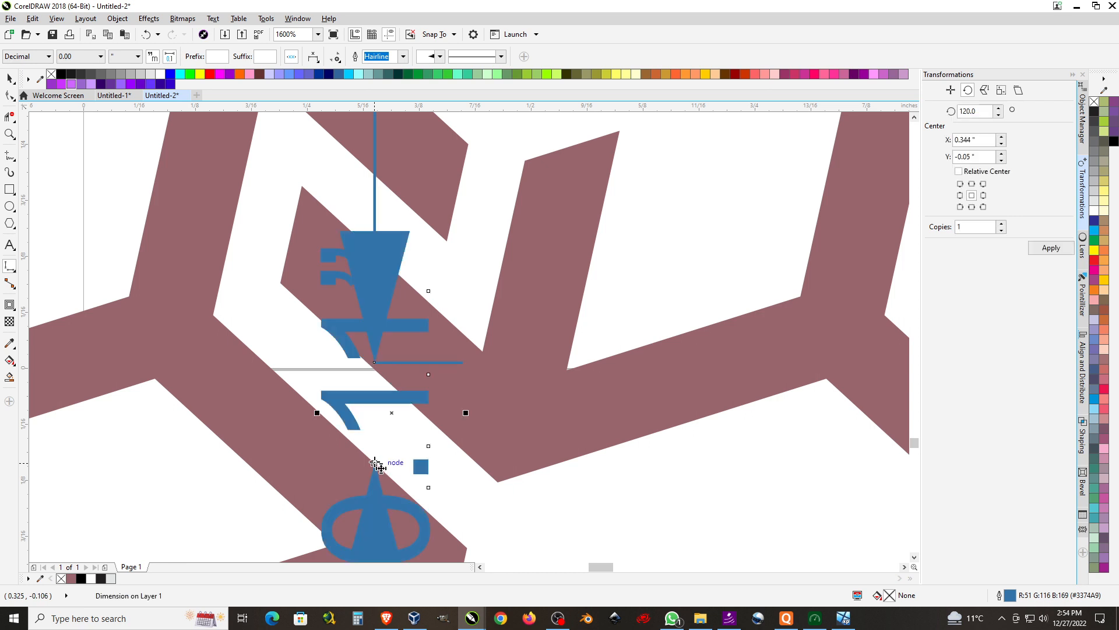
{"action": "key", "text": "Escape"}
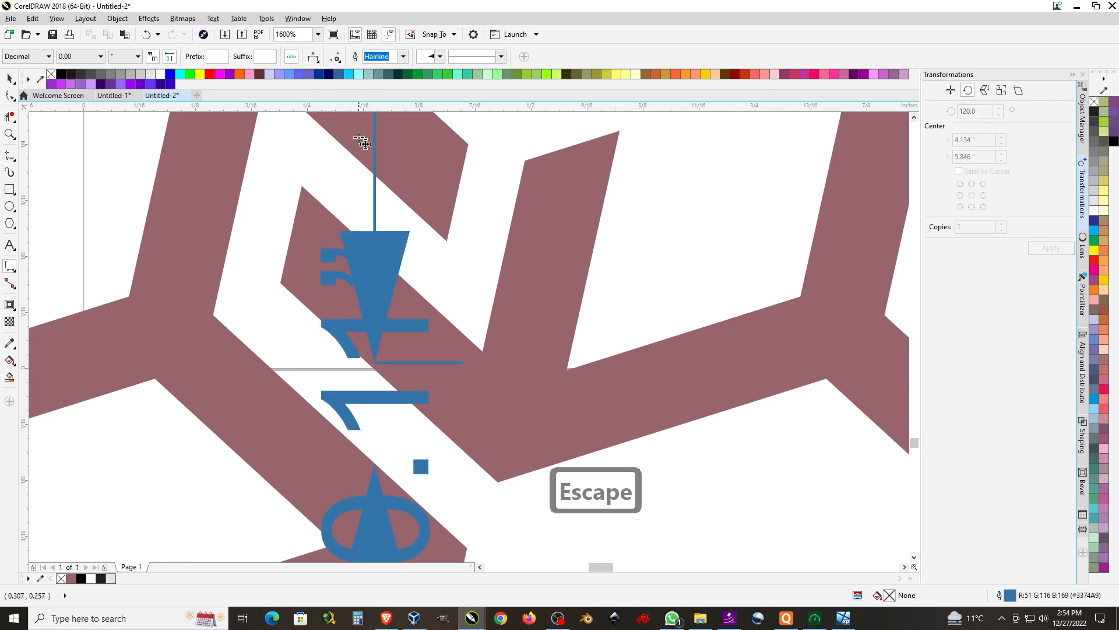
{"action": "key", "text": "ctrl+z"}
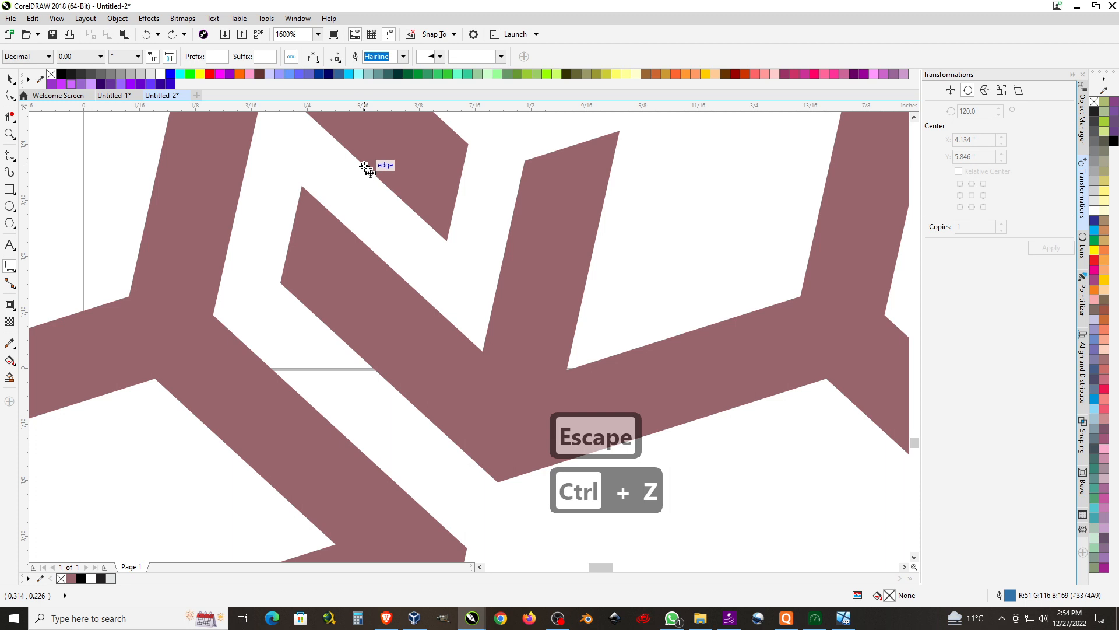
Measure the vertical gap between the original's upper hook and the copy's interlocking arm without keeping the dimension.
{"action": "left_click", "coordinate": [364, 166]}
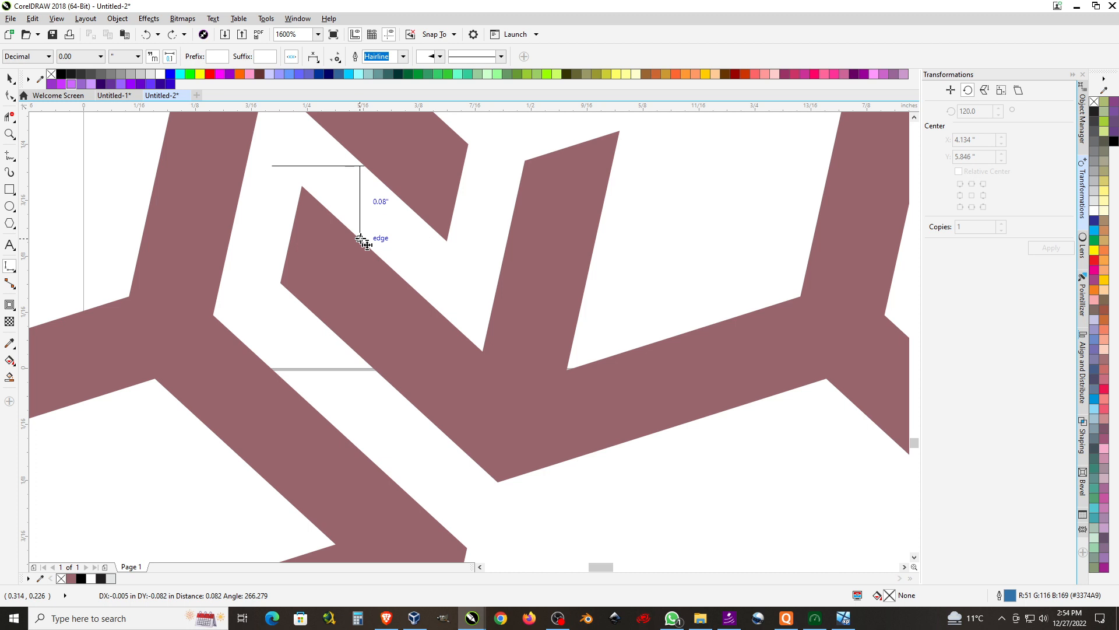
{"action": "left_click", "coordinate": [361, 239]}
{"action": "key", "text": "Escape"}
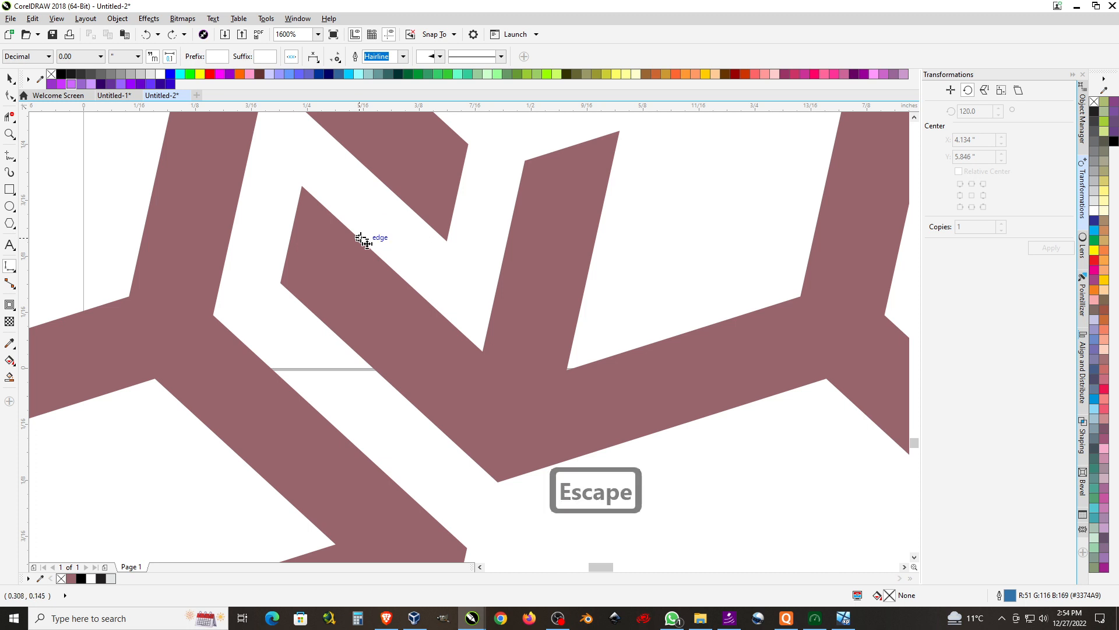
Measure the horizontal gap between the original's upper arm and the tip of the copy's arm, and delete the dimension.
{"action": "left_click", "coordinate": [235, 222]}
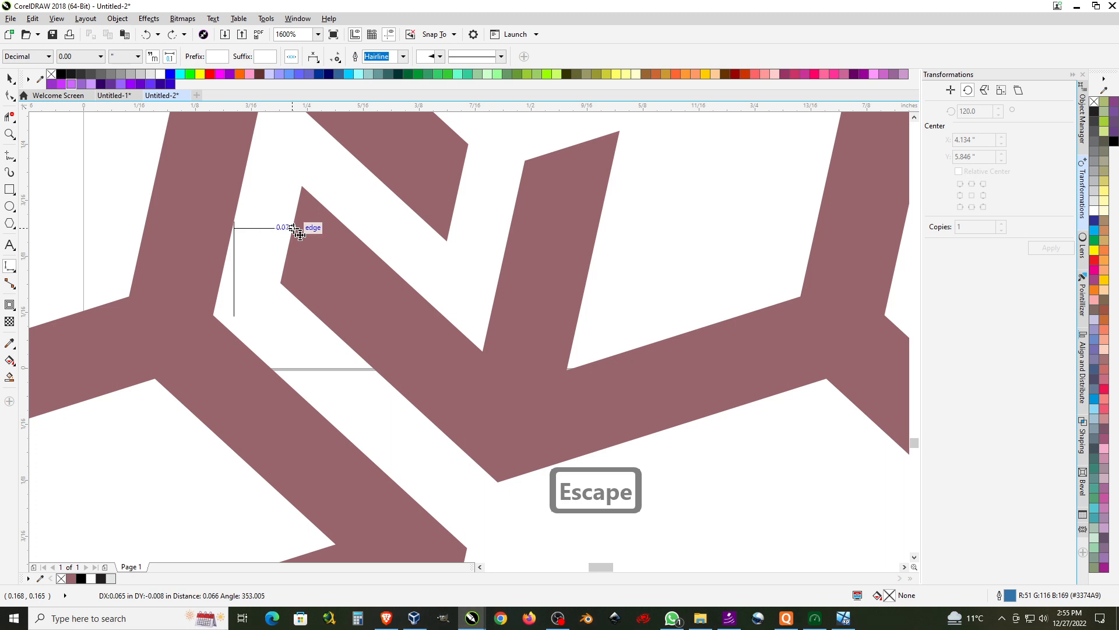
{"action": "left_click", "coordinate": [294, 228]}
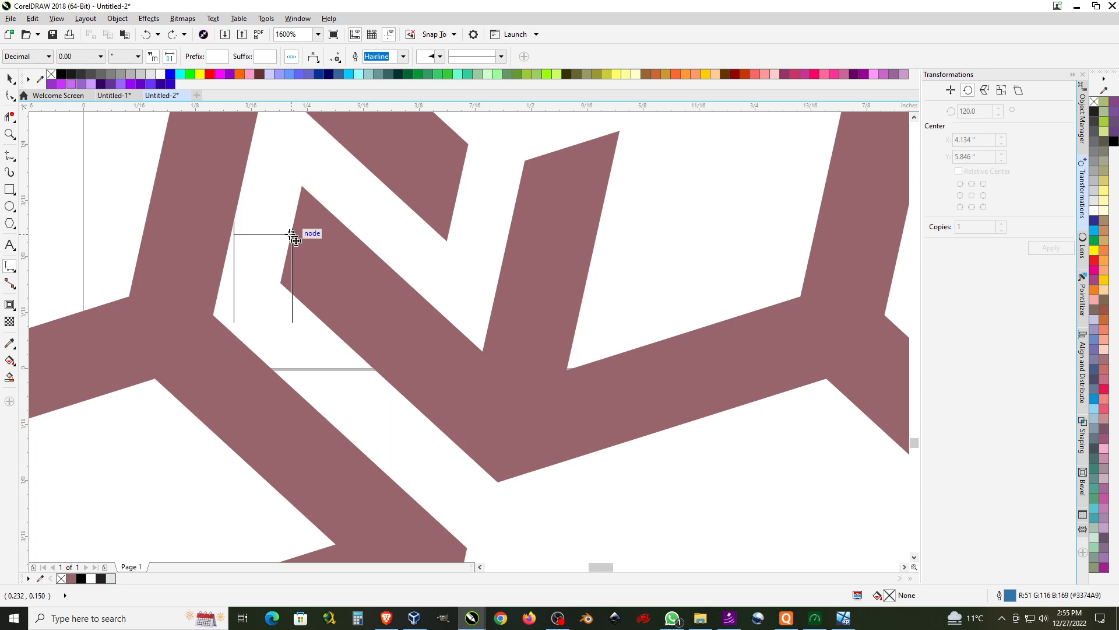
{"action": "left_click", "coordinate": [288, 232]}
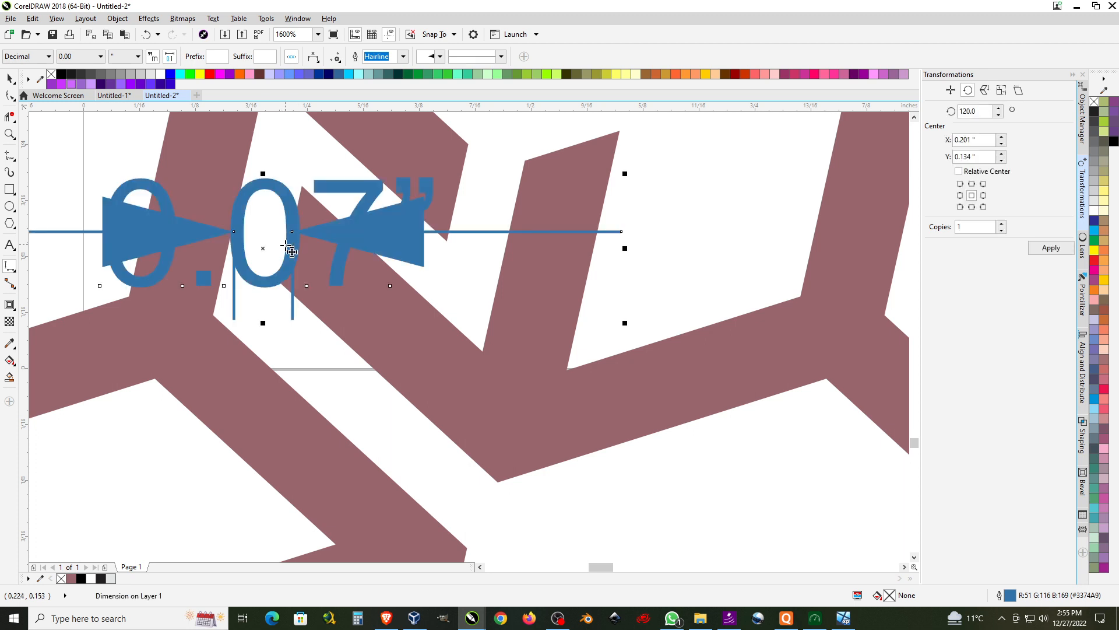
{"action": "key", "text": "space"}
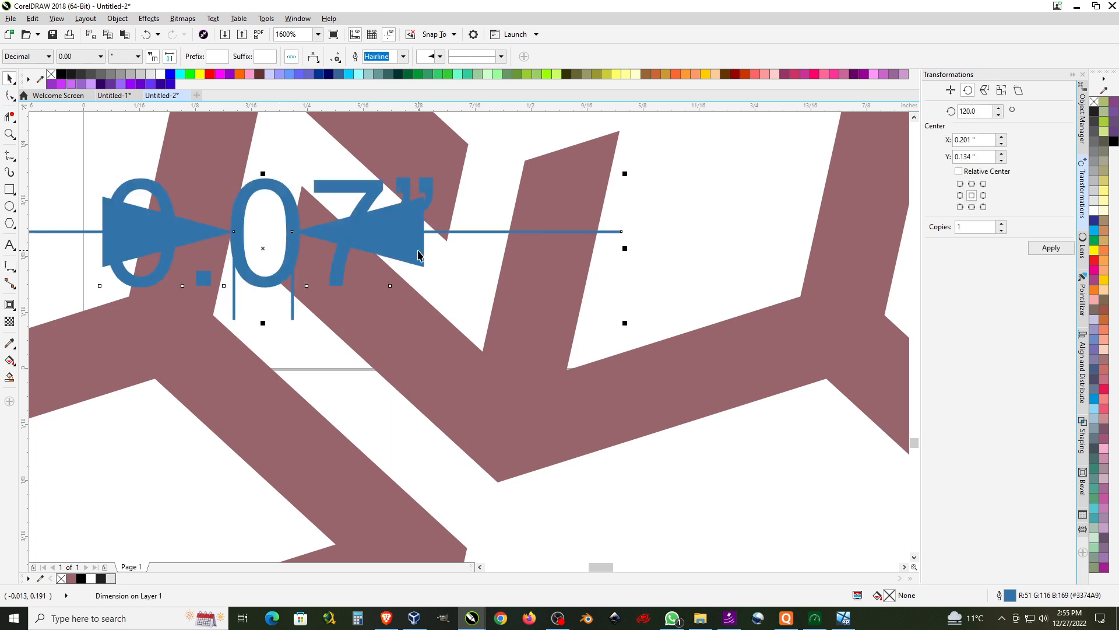
{"action": "scroll", "coordinate": [418, 255], "scroll_direction": "down", "scroll_amount": 3}
{"action": "key", "text": "Delete"}
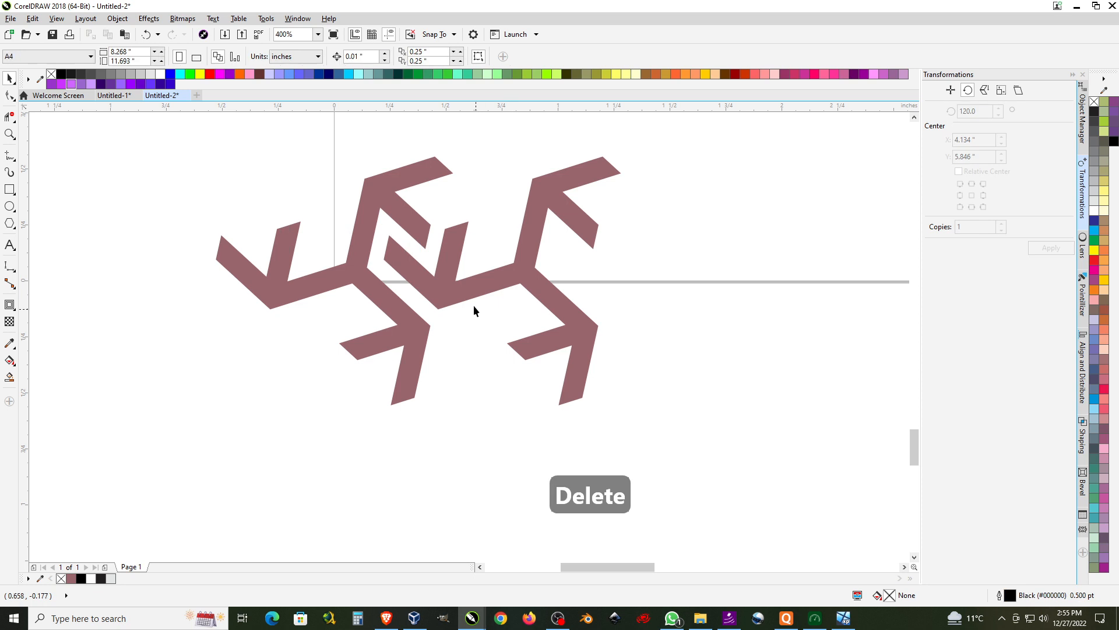
Try shifting the copied motif slightly down, undo that, move it to about X 0.74 inches, and delete the copy.
{"action": "left_click", "coordinate": [472, 293]}
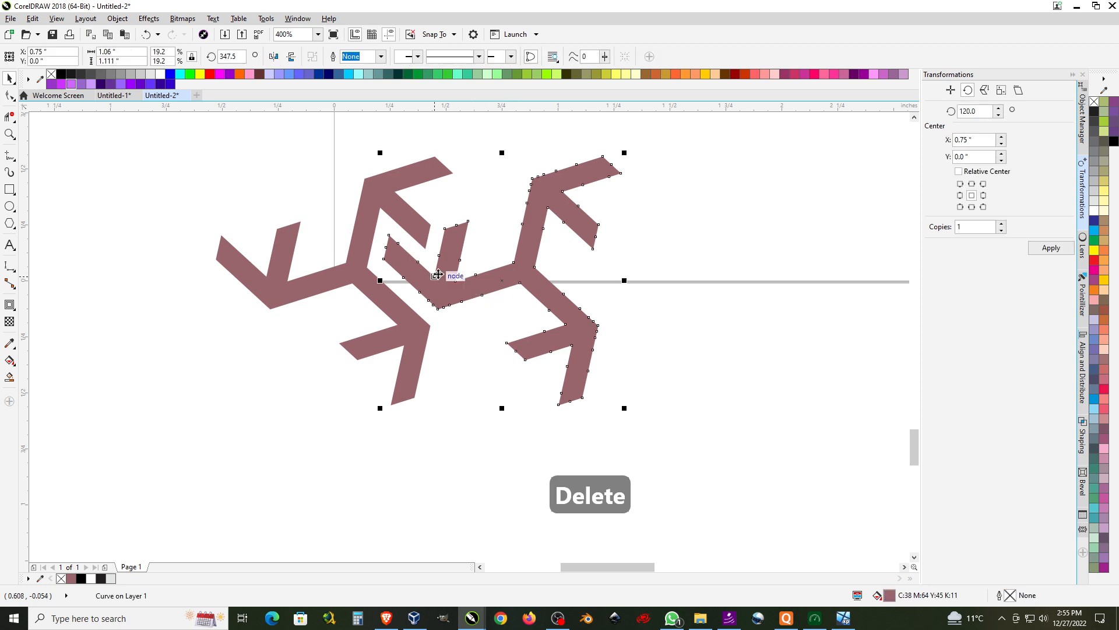
{"action": "scroll", "coordinate": [436, 273], "scroll_direction": "up", "scroll_amount": 1}
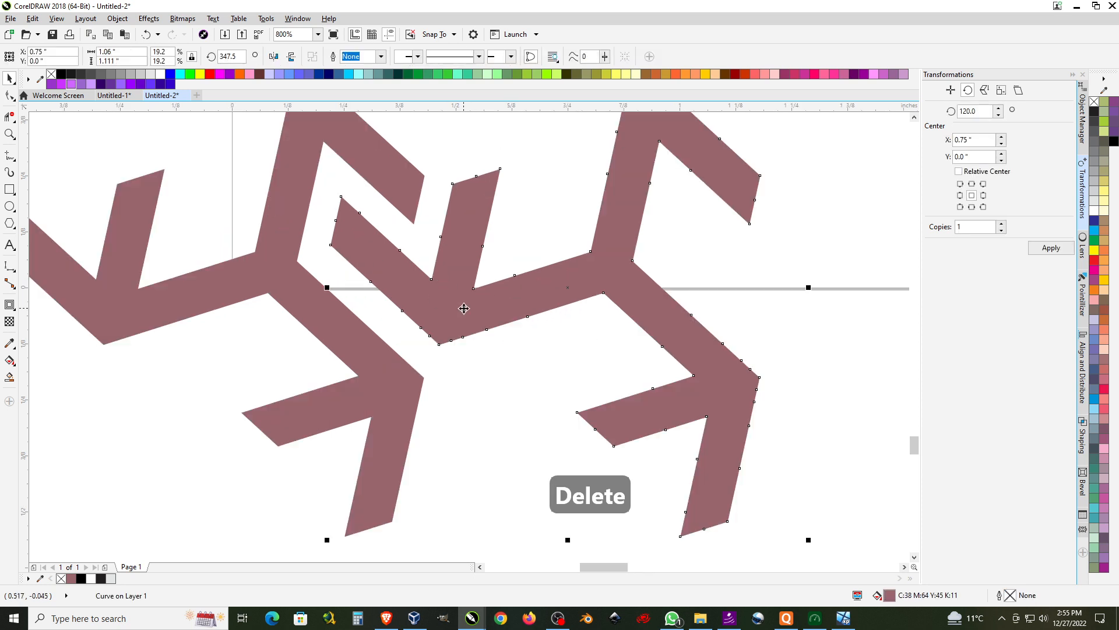
{"action": "left_click_drag", "start_coordinate": [462, 308], "coordinate": [463, 313]}
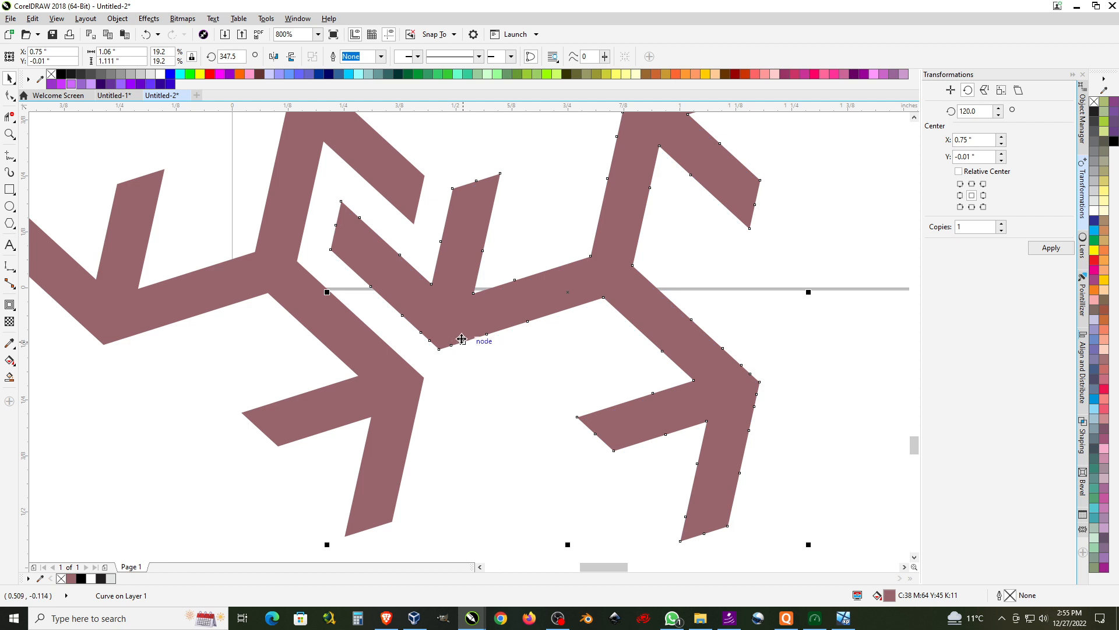
{"action": "key", "text": "ctrl+z"}
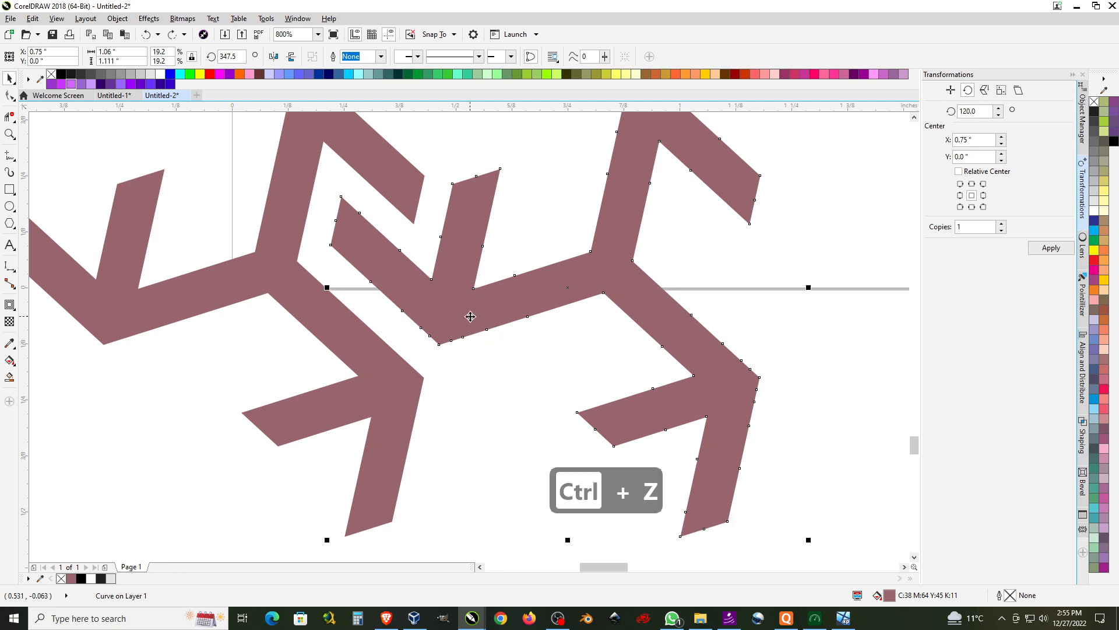
{"action": "left_click_drag", "start_coordinate": [470, 316], "coordinate": [465, 313]}
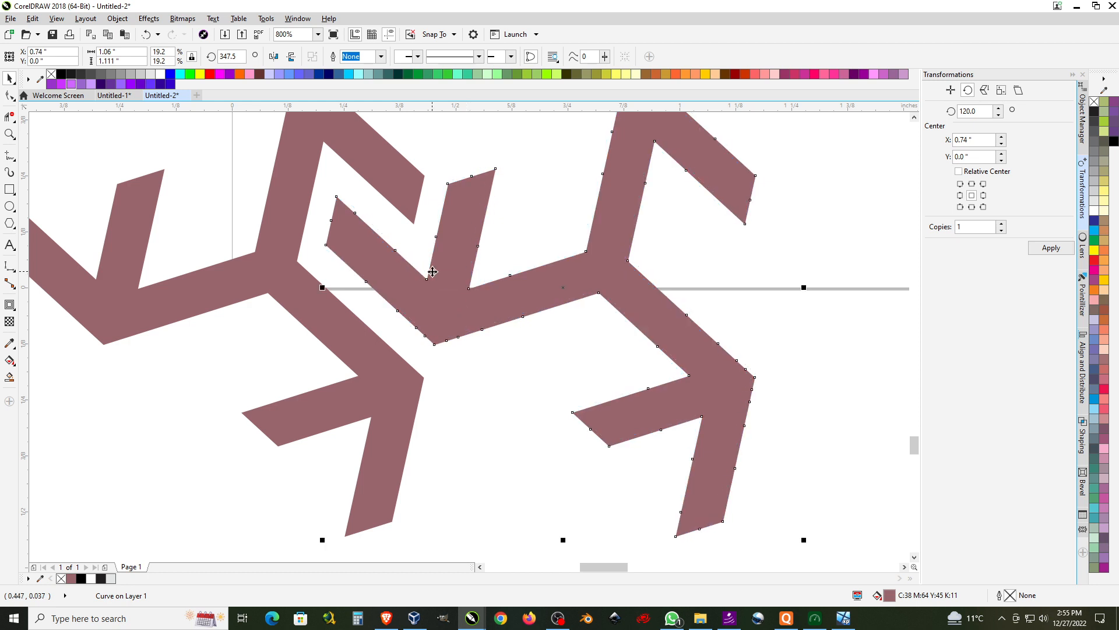
{"action": "key", "text": "Delete"}
Place a new copy of the origin motif horizontally to its right and set its X position to 0.7 inches.
{"action": "left_click", "coordinate": [405, 186]}
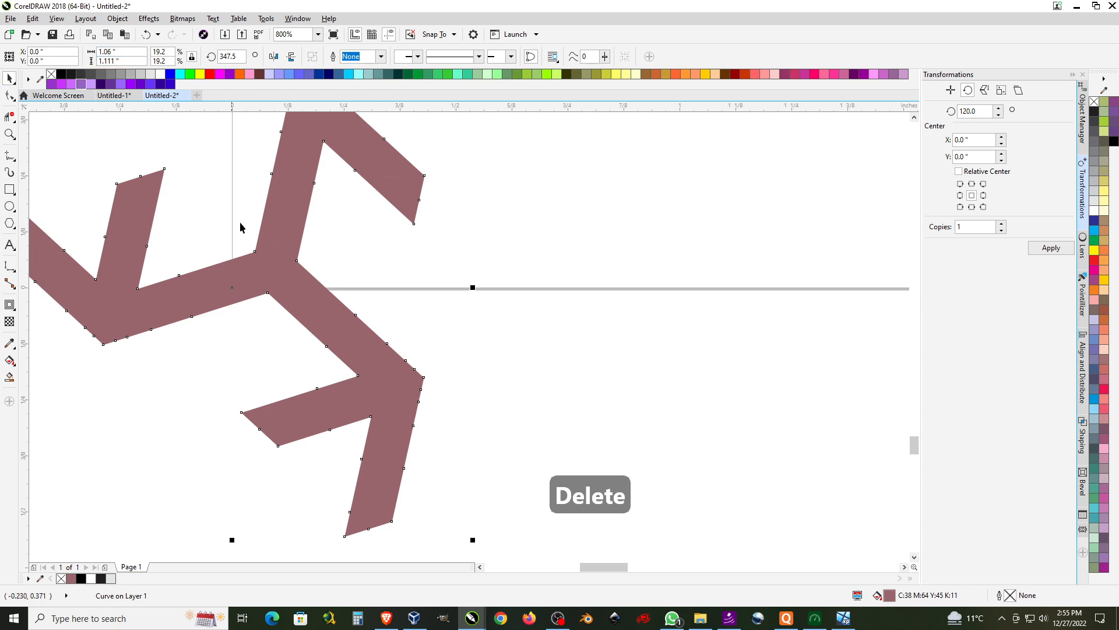
{"action": "left_click_drag", "start_coordinate": [259, 236], "coordinate": [530, 283]}
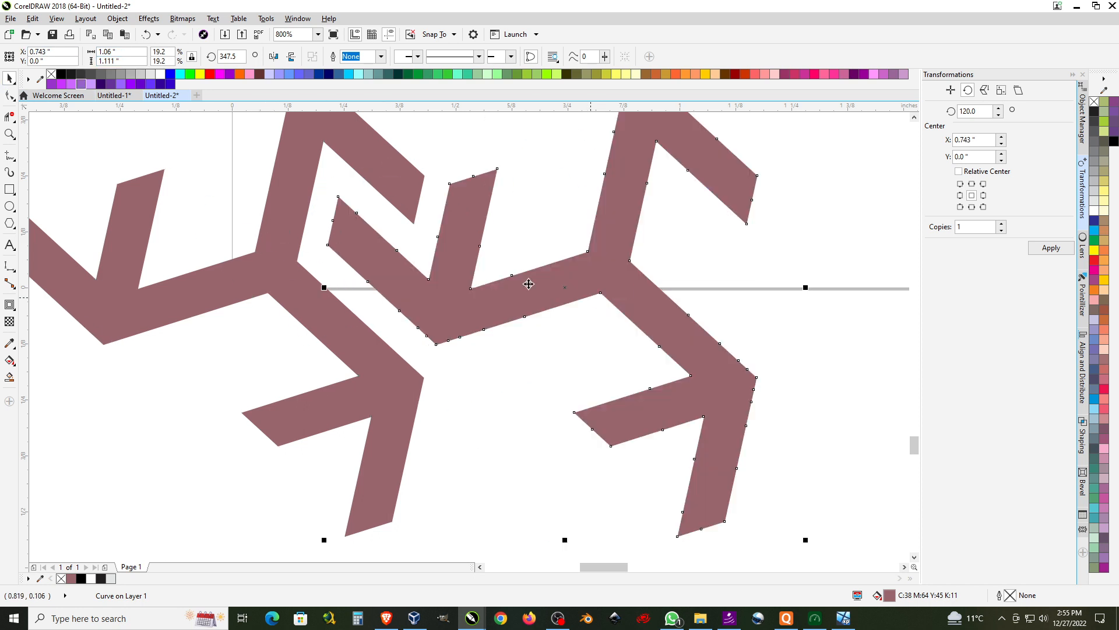
{"action": "left_click", "coordinate": [50, 51]}
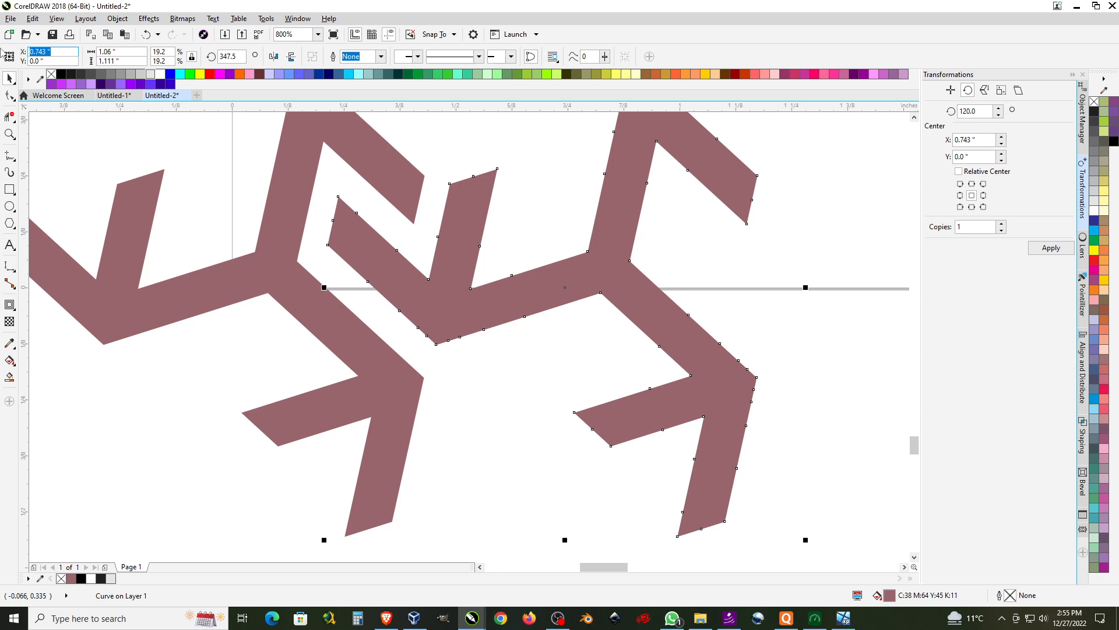
{"action": "type", "text": ".7"}
{"action": "key", "text": "Return"}
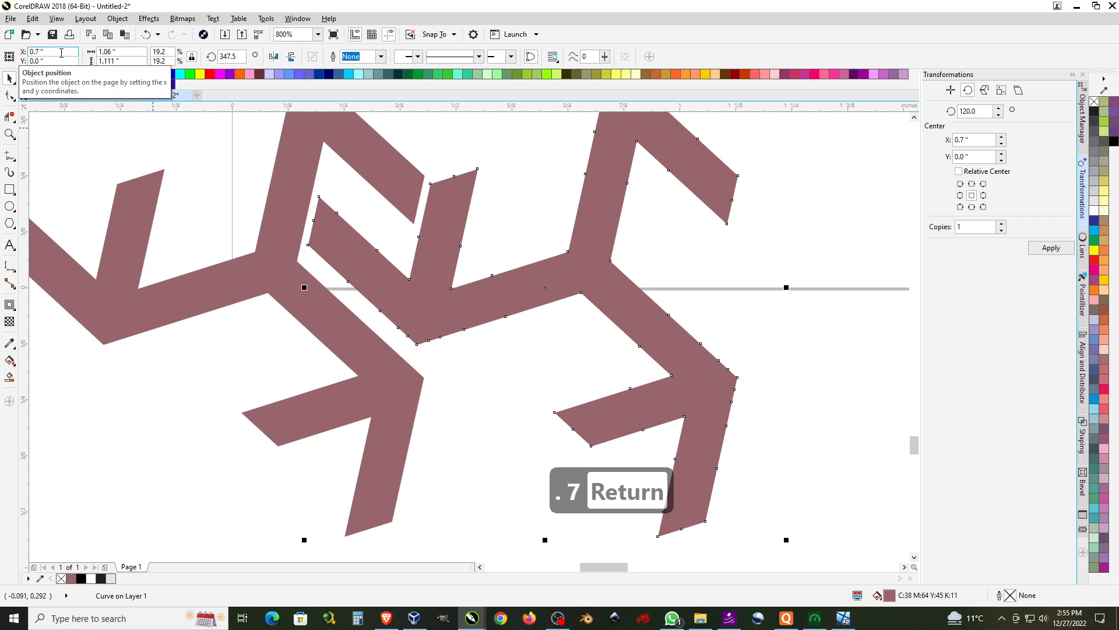
Set the new copy's X position to 0.74 inches and deselect it.
{"action": "left_click", "coordinate": [61, 52]}
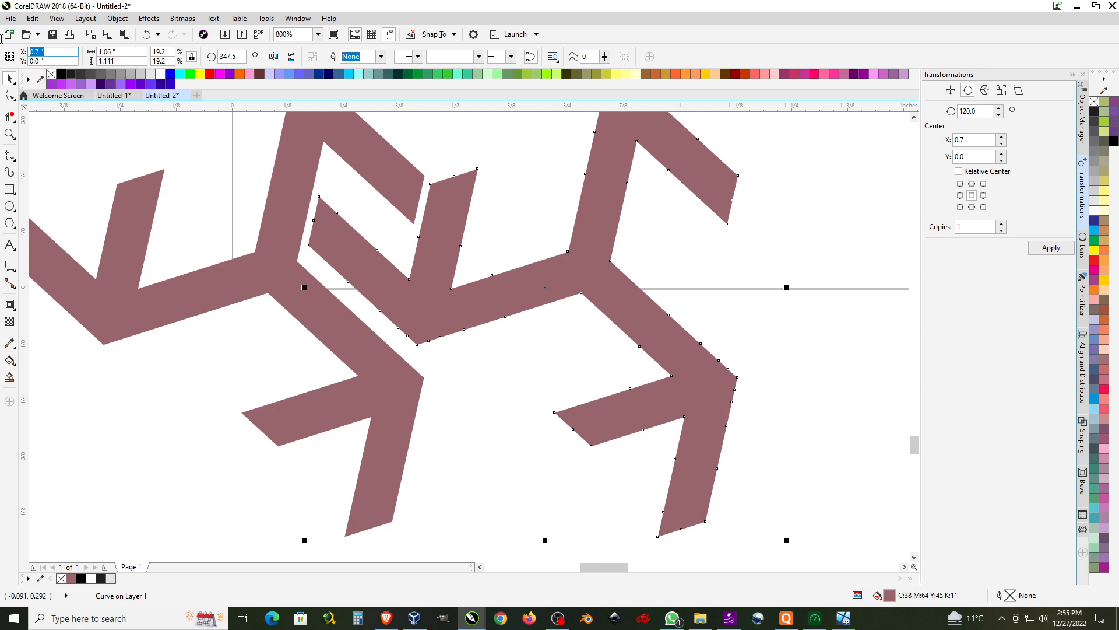
{"action": "type", "text": ".7"}
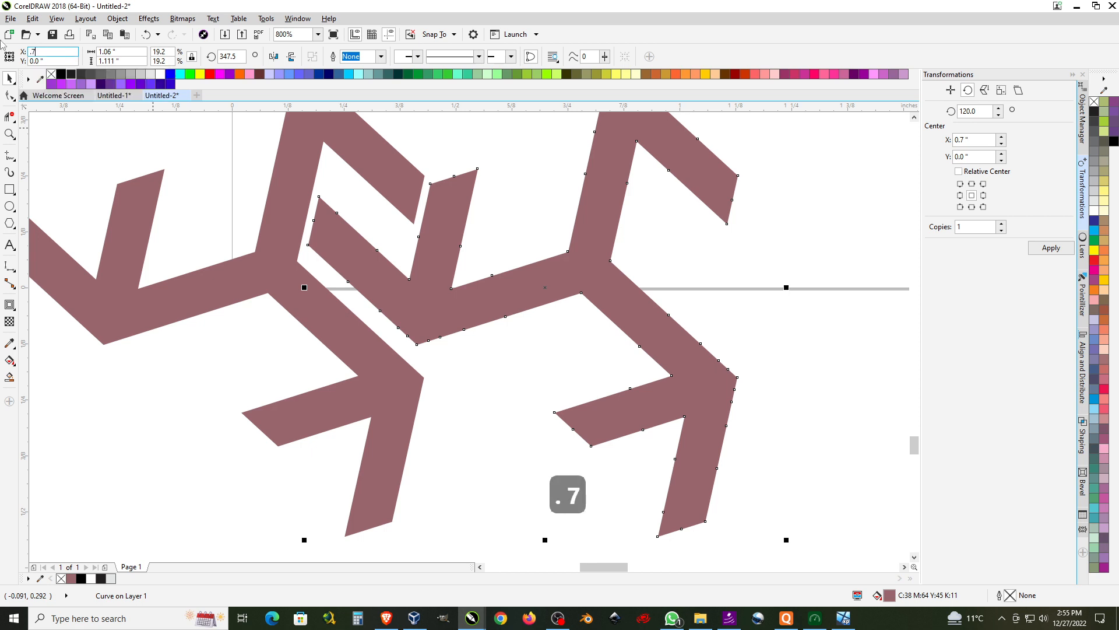
{"action": "type", "text": "4"}
{"action": "key", "text": "Return"}
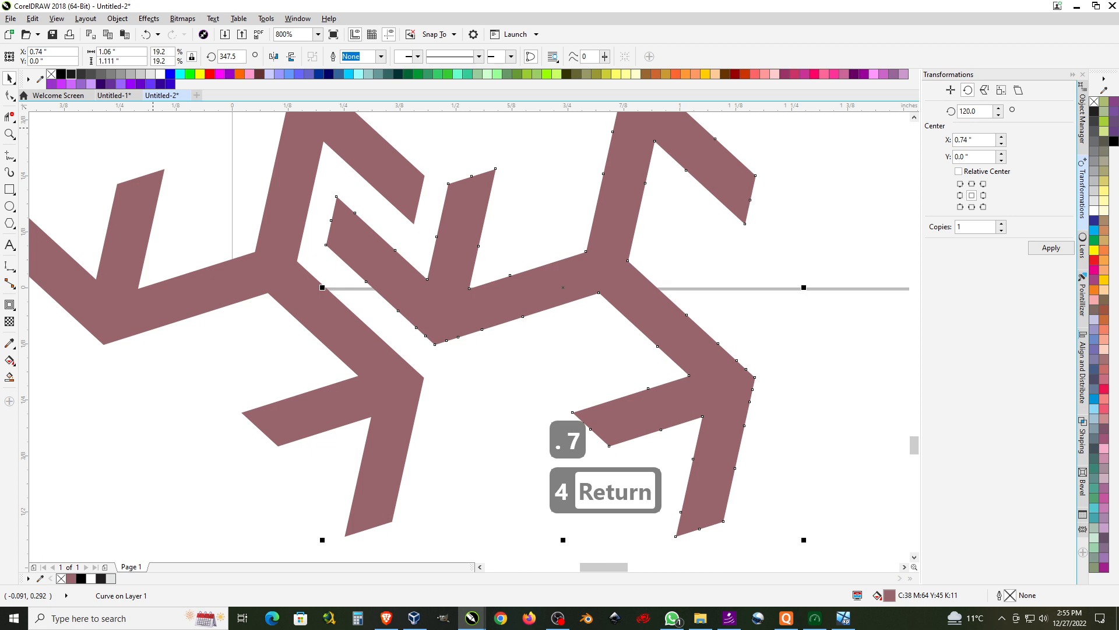
{"action": "left_click", "coordinate": [534, 195]}
Place a copy of the right motif above and between the two motifs at about X 0.36, Y 0.65 inches, interlocking their arms.
{"action": "scroll", "coordinate": [453, 299], "scroll_direction": "down", "scroll_amount": 1}
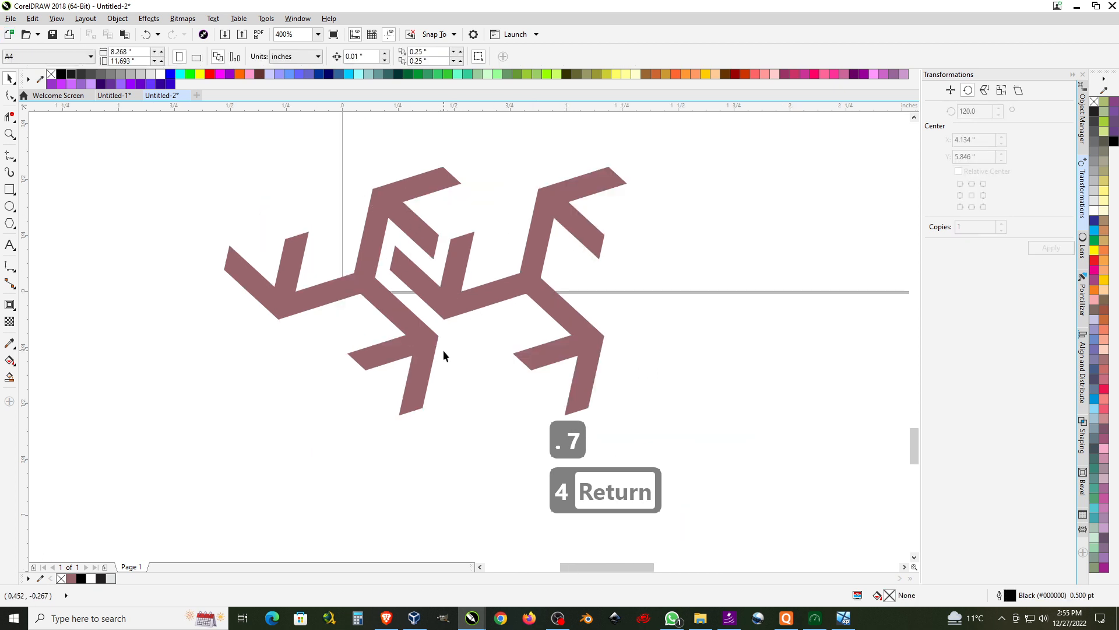
{"action": "scroll", "coordinate": [429, 304], "scroll_direction": "up", "scroll_amount": 1}
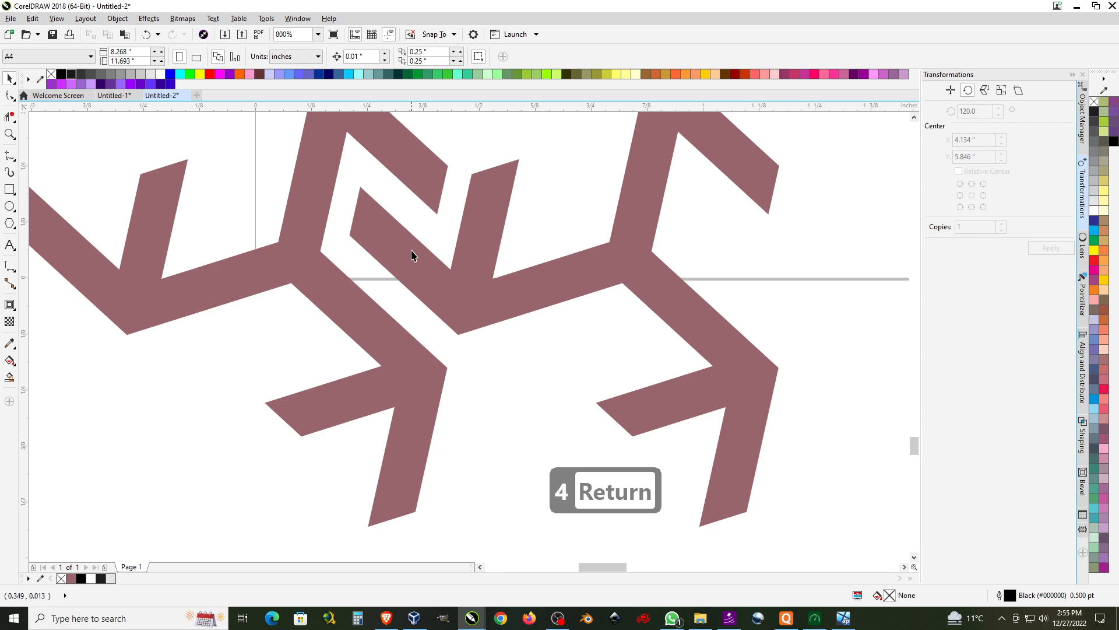
{"action": "left_click", "coordinate": [410, 274]}
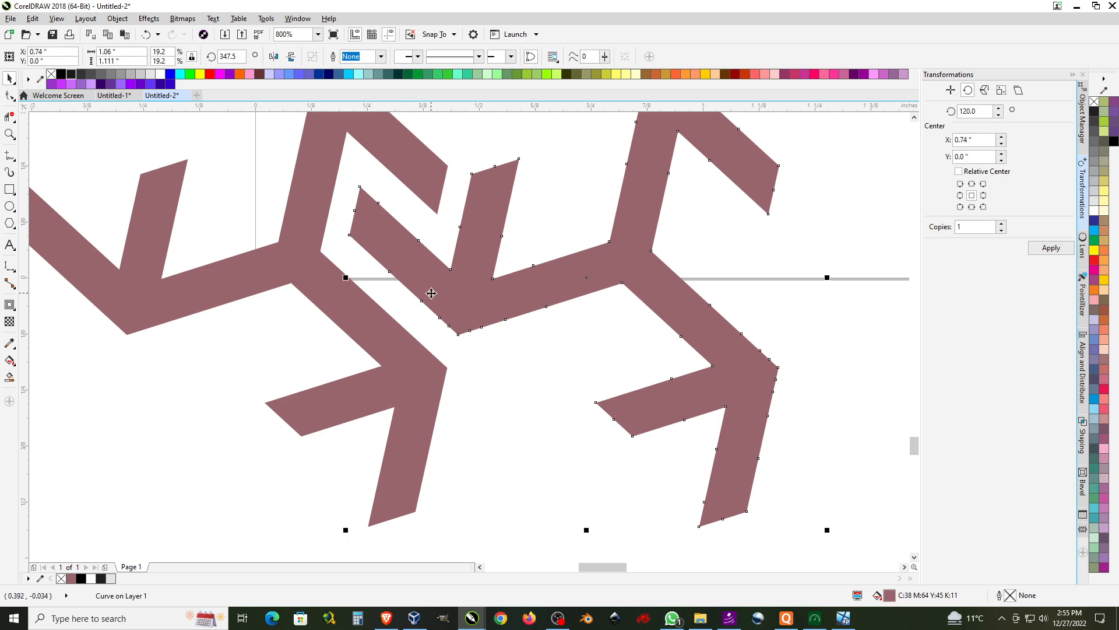
{"action": "scroll", "coordinate": [510, 399], "scroll_direction": "down", "scroll_amount": 1}
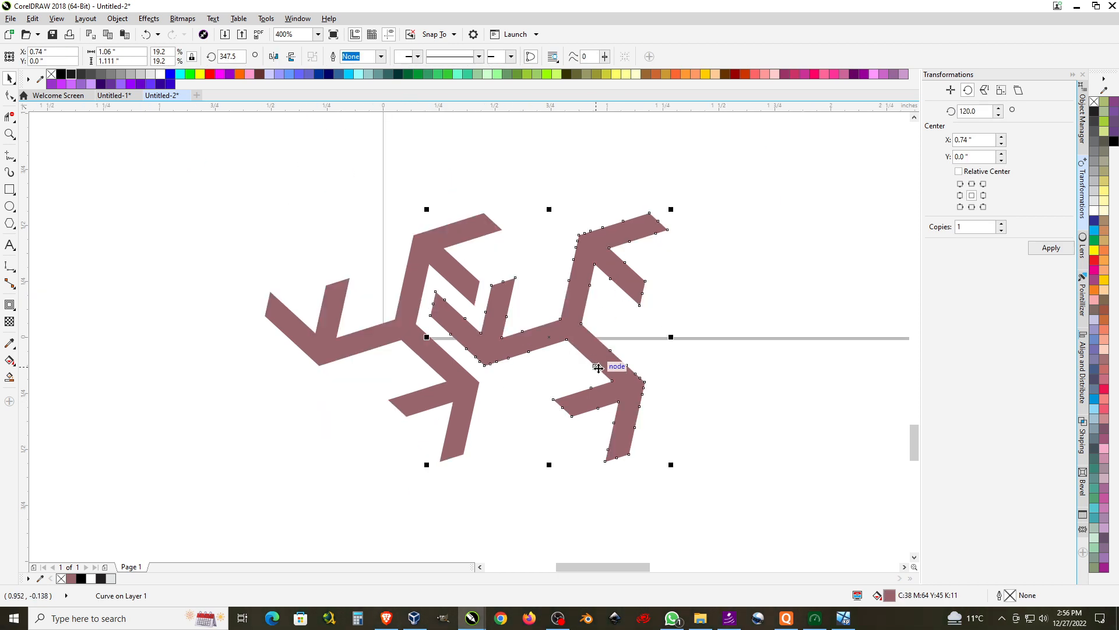
{"action": "left_click_drag", "start_coordinate": [612, 381], "coordinate": [528, 239]}
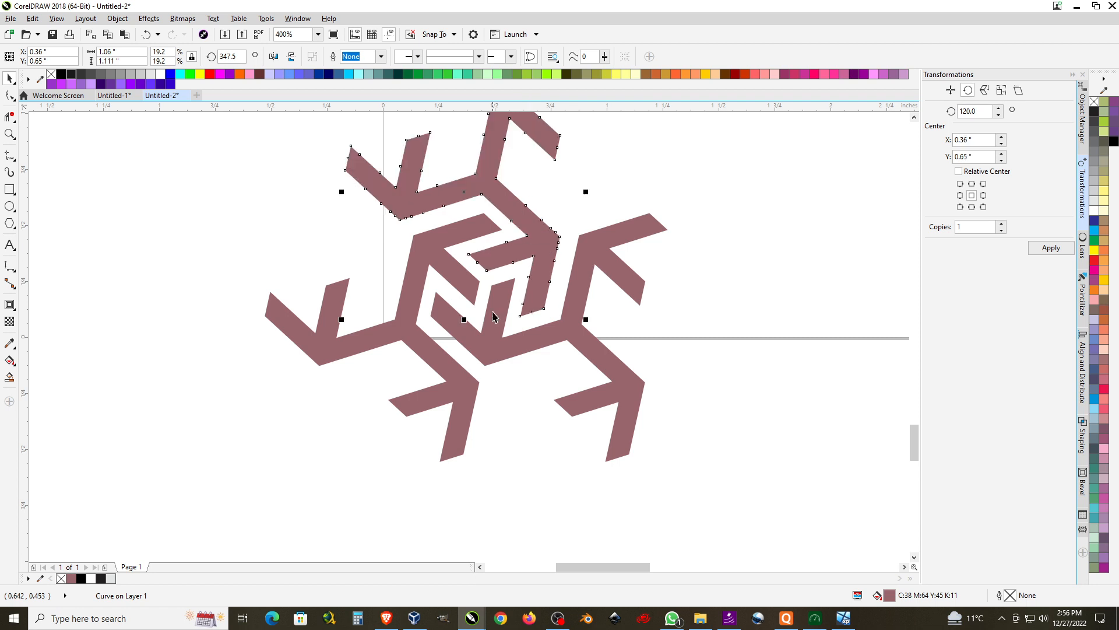
Set the upper interlocking motif's position to X 0.37 and Y 0.64 inches.
{"action": "scroll", "coordinate": [515, 215], "scroll_direction": "up", "scroll_amount": 1}
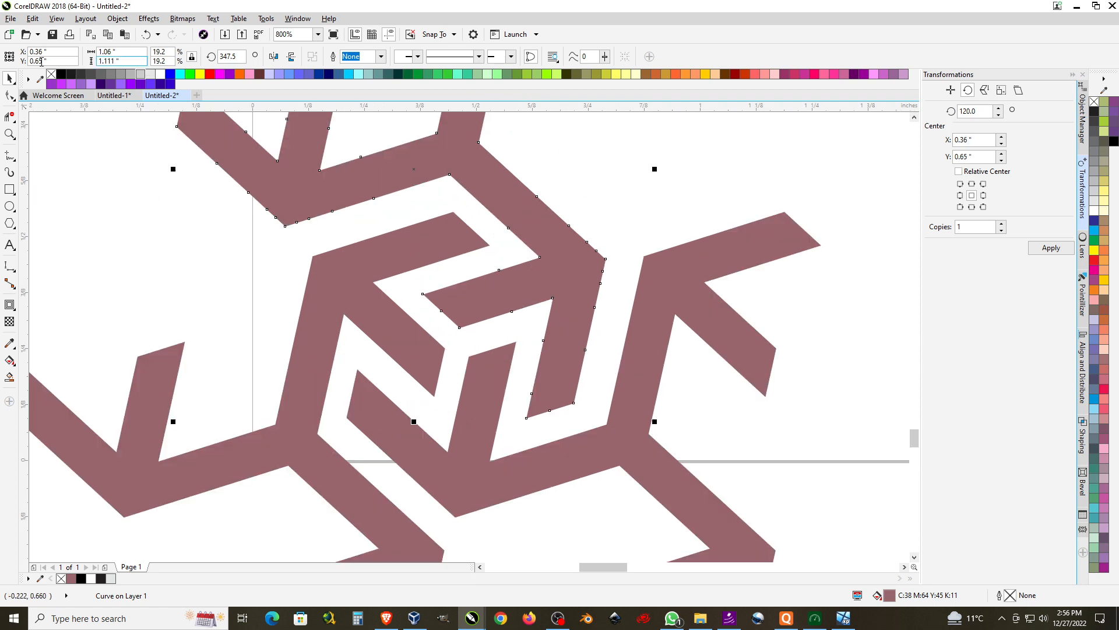
{"action": "left_click_drag", "start_coordinate": [64, 53], "coordinate": [31, 52]}
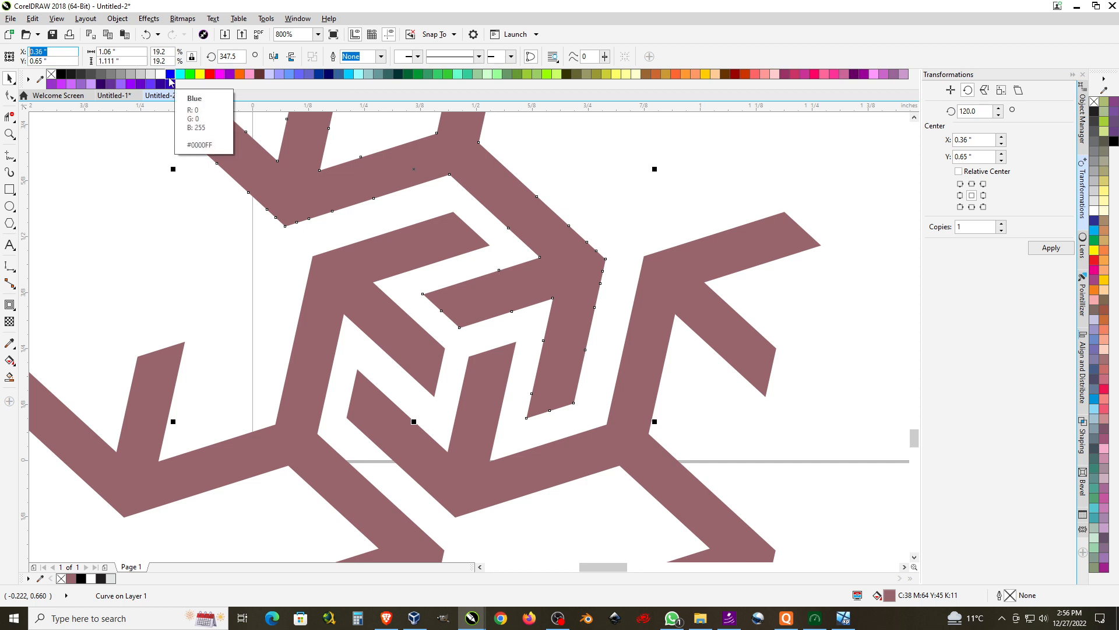
{"action": "type", "text": ".37"}
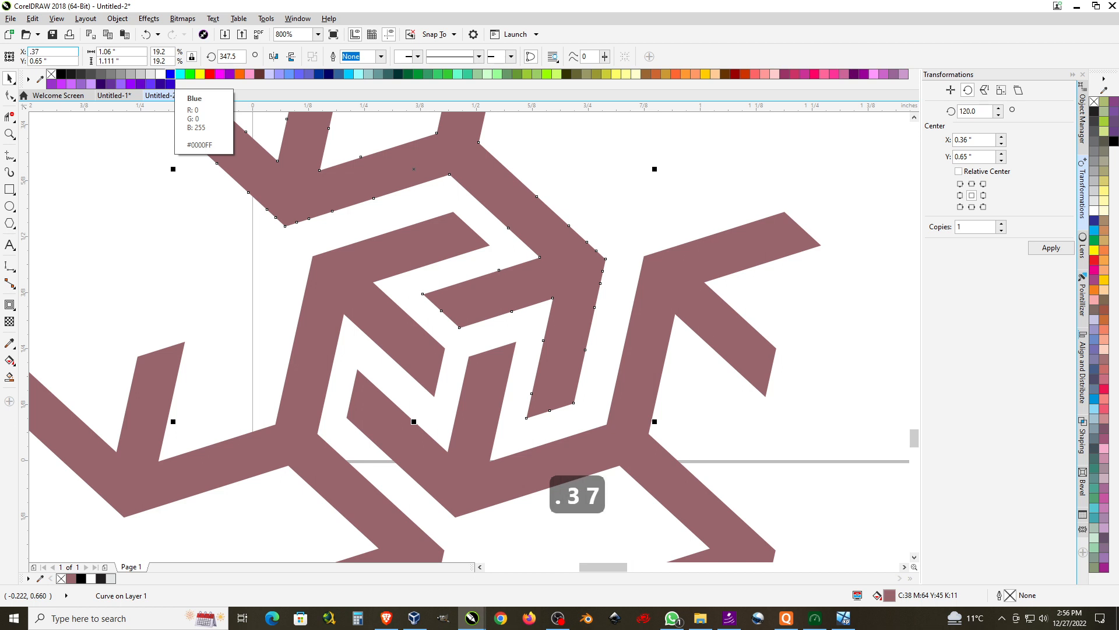
{"action": "key", "text": "Return"}
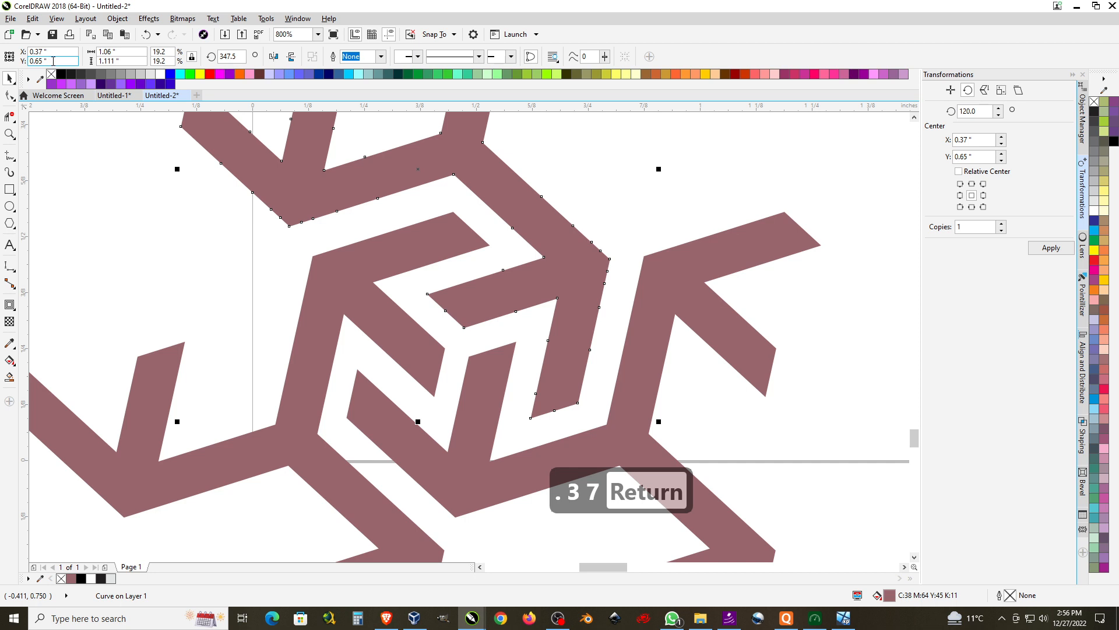
{"action": "double_click", "coordinate": [35, 61]}
{"action": "type", "text": ".64"}
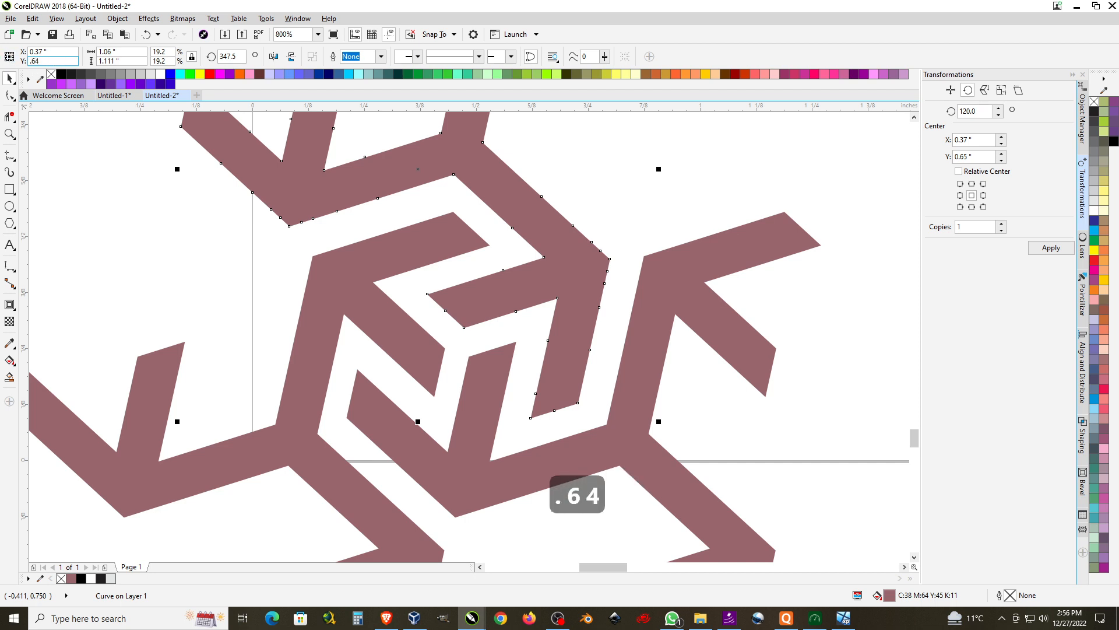
{"action": "key", "text": "Return"}
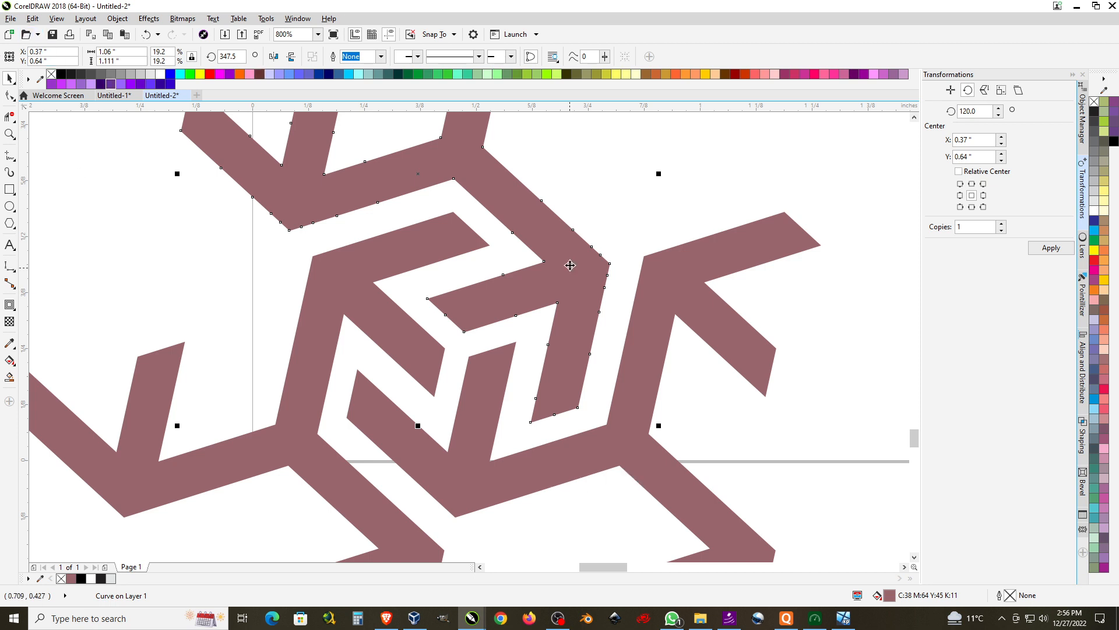
Place a spare copy of the upper motif well to the right of the group at about X 5.36, Y 0.64 inches.
{"action": "scroll", "coordinate": [570, 261], "scroll_direction": "down", "scroll_amount": 6}
{"action": "scroll", "coordinate": [416, 280], "scroll_direction": "up", "scroll_amount": 2}
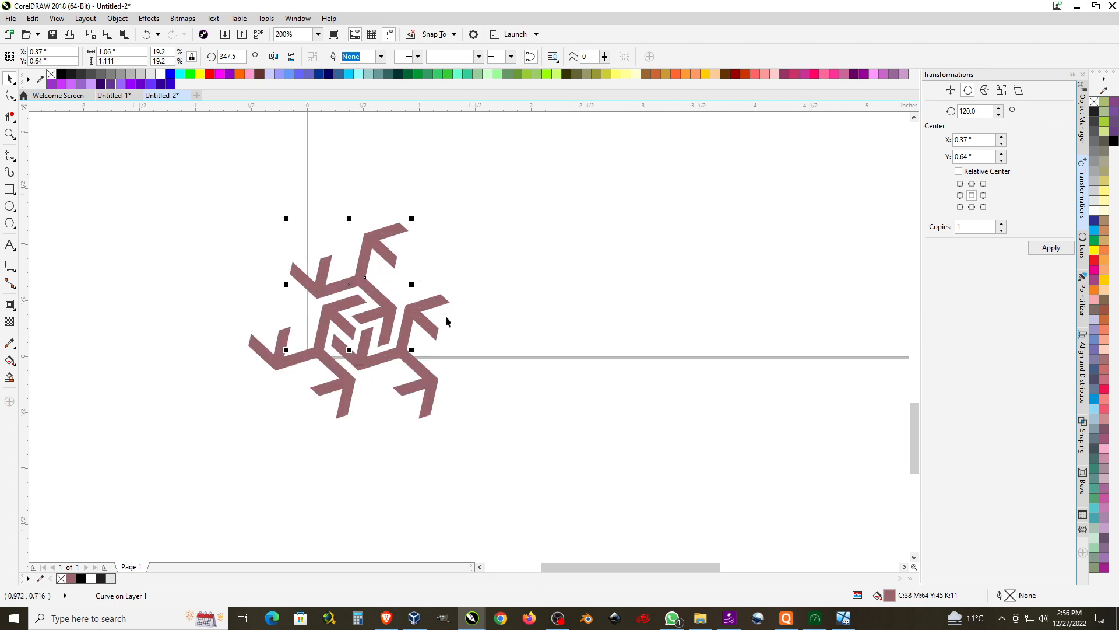
{"action": "scroll", "coordinate": [117, 309], "scroll_direction": "down", "scroll_amount": 2}
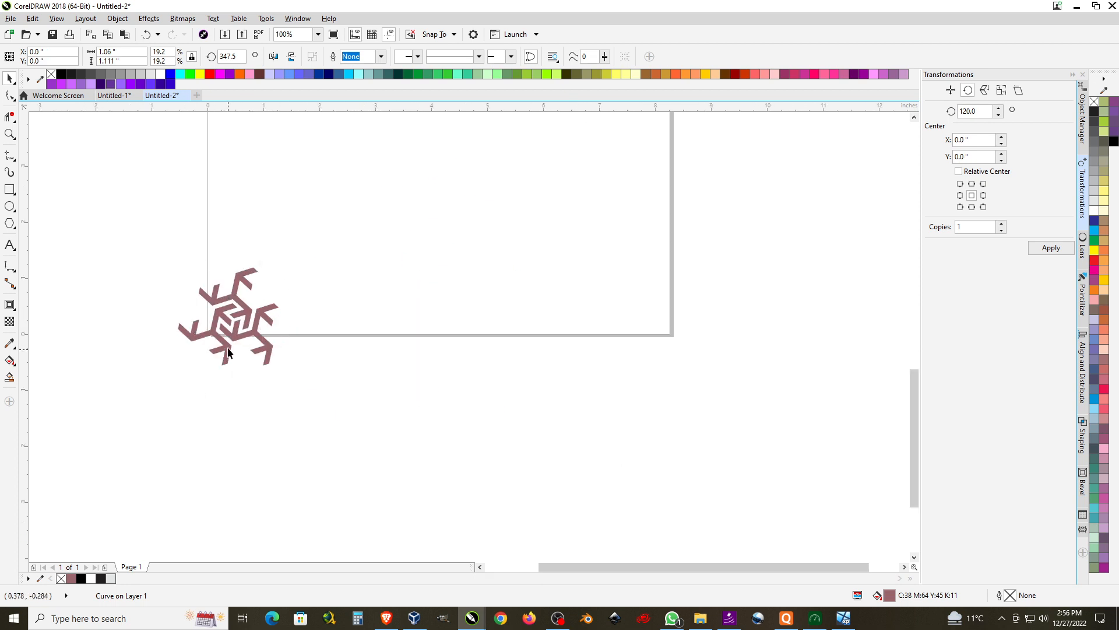
{"action": "left_click_drag", "start_coordinate": [251, 314], "coordinate": [531, 314]}
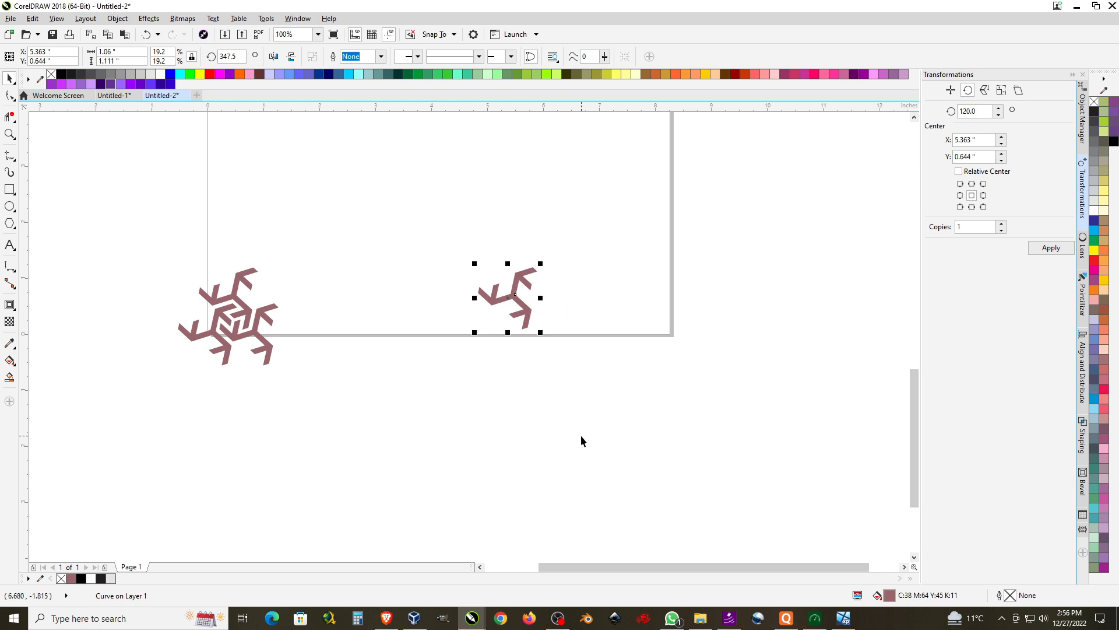
Copy the lower right motif once using a relative position offset of X 0.74 and Y 0 inches.
{"action": "left_click", "coordinate": [259, 340]}
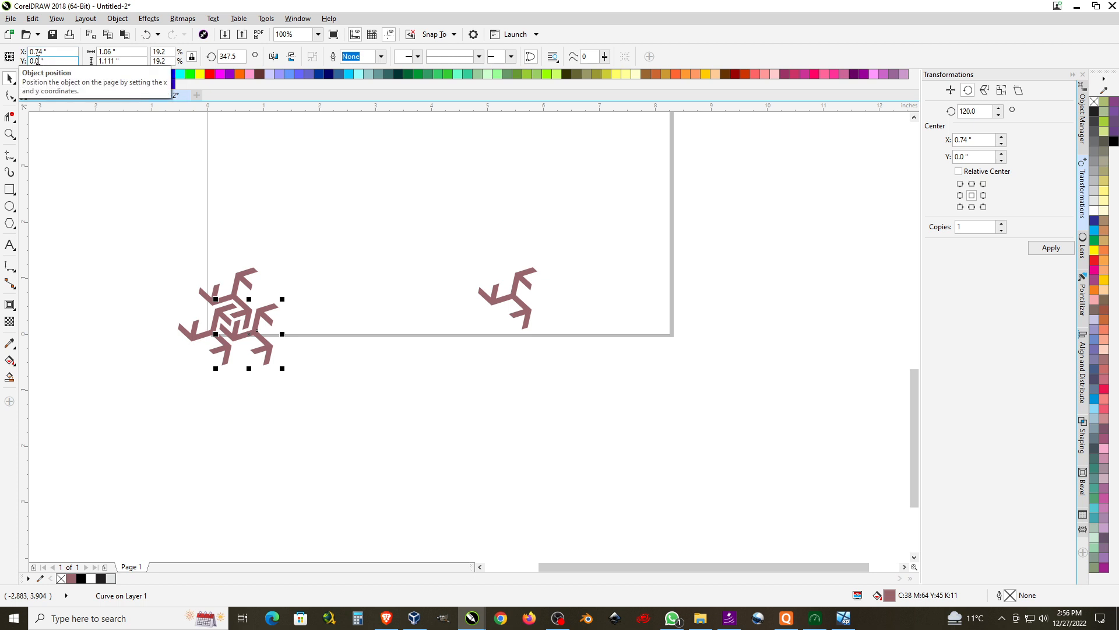
{"action": "left_click", "coordinate": [972, 141]}
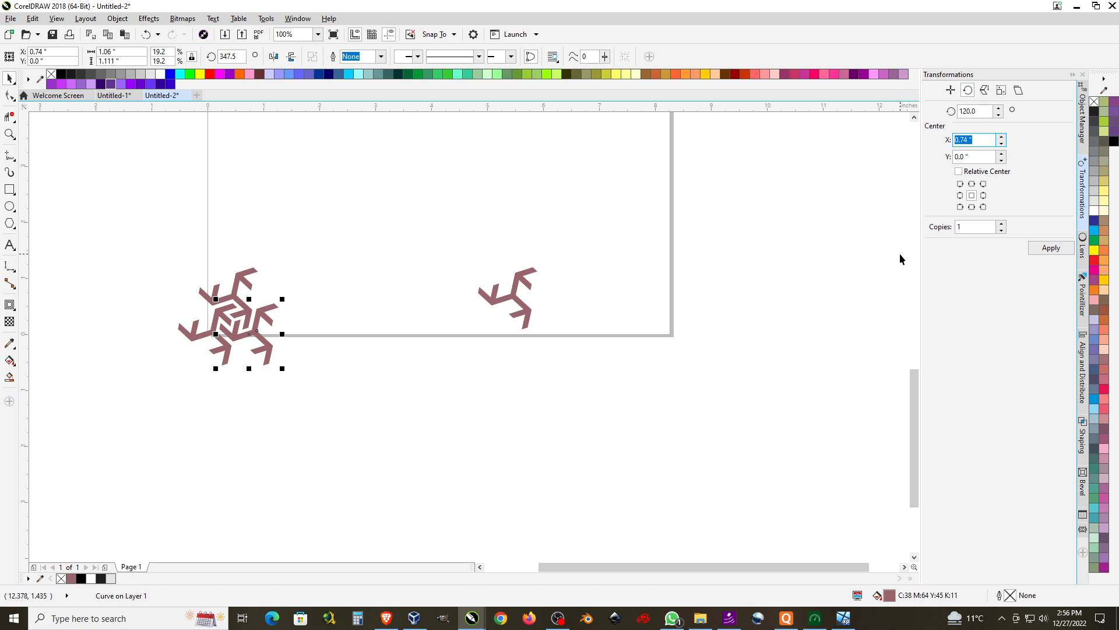
{"action": "left_click", "coordinate": [951, 89]}
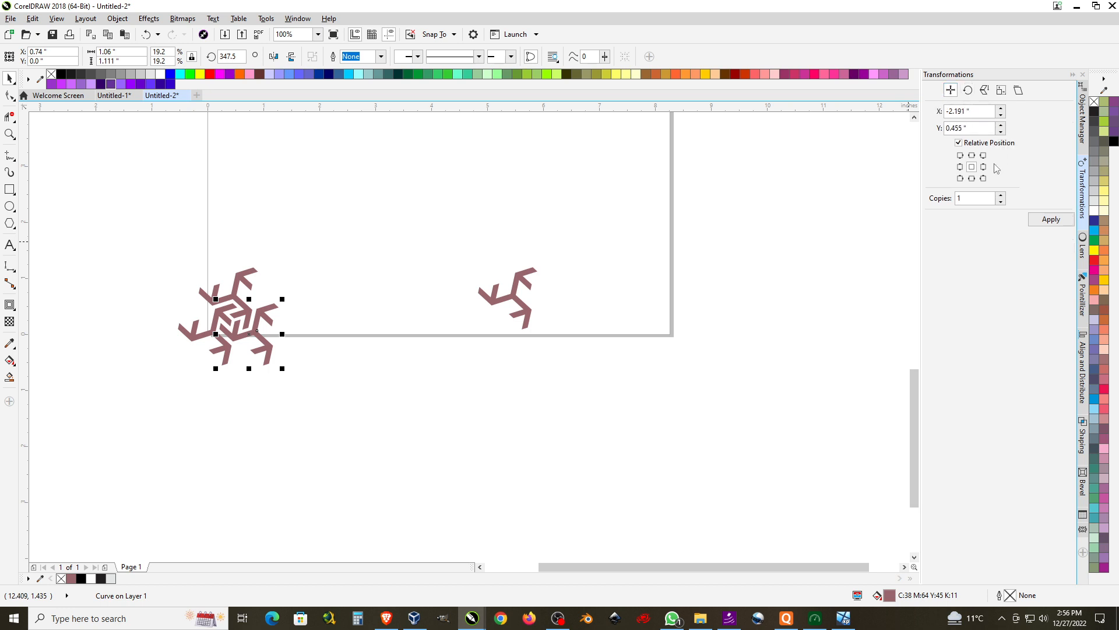
{"action": "left_click", "coordinate": [985, 127]}
{"action": "type", "text": "0"}
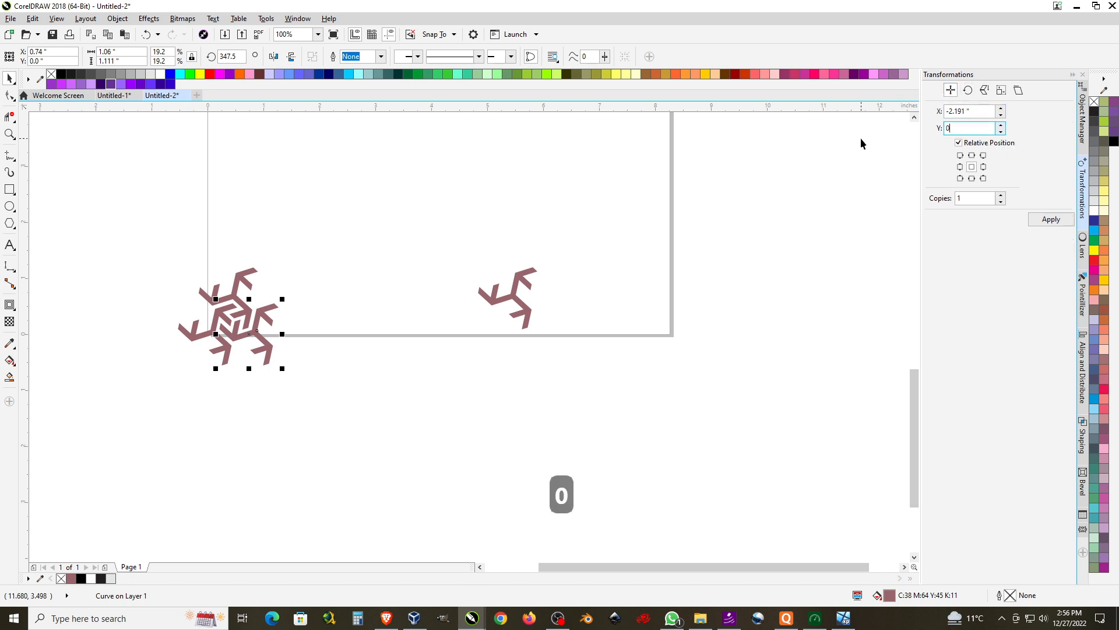
{"action": "key", "text": "shift+Tab"}
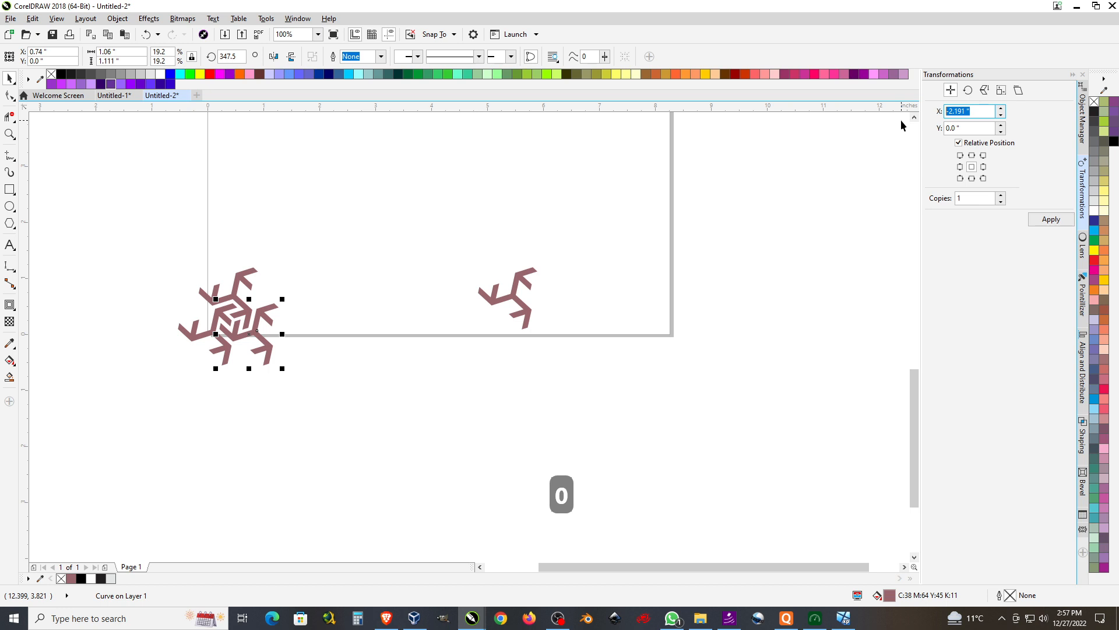
{"action": "type", "text": ".74"}
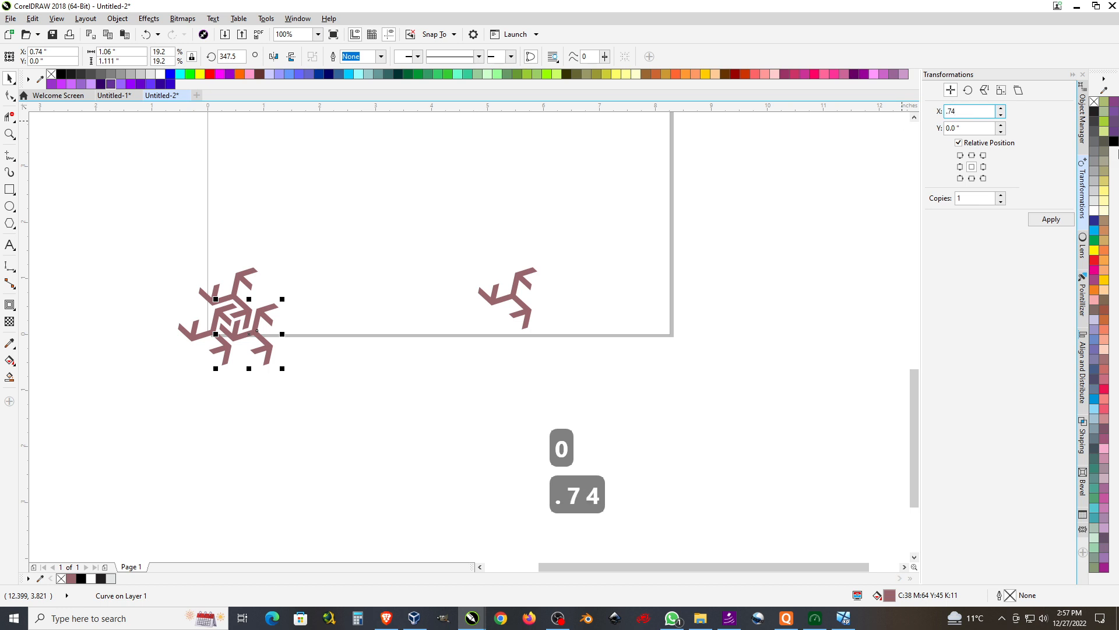
{"action": "left_click", "coordinate": [1049, 220]}
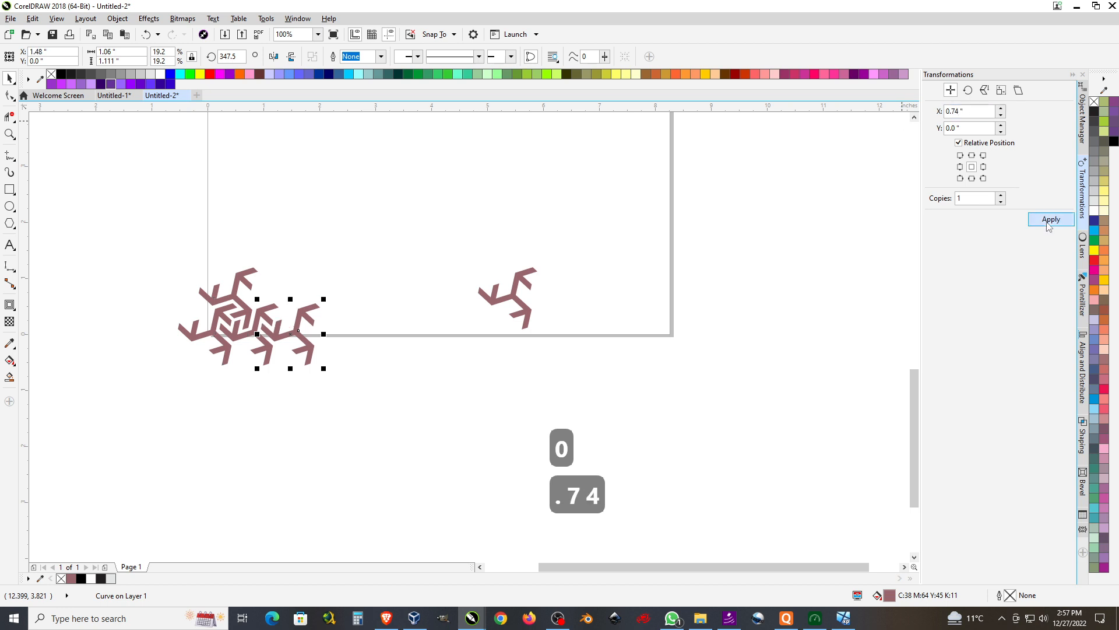
Repeat the 0.74-inch offset copy to extend the horizontal row of motifs to X 9.62 inches.
{"action": "key", "text": "ctrl+z"}
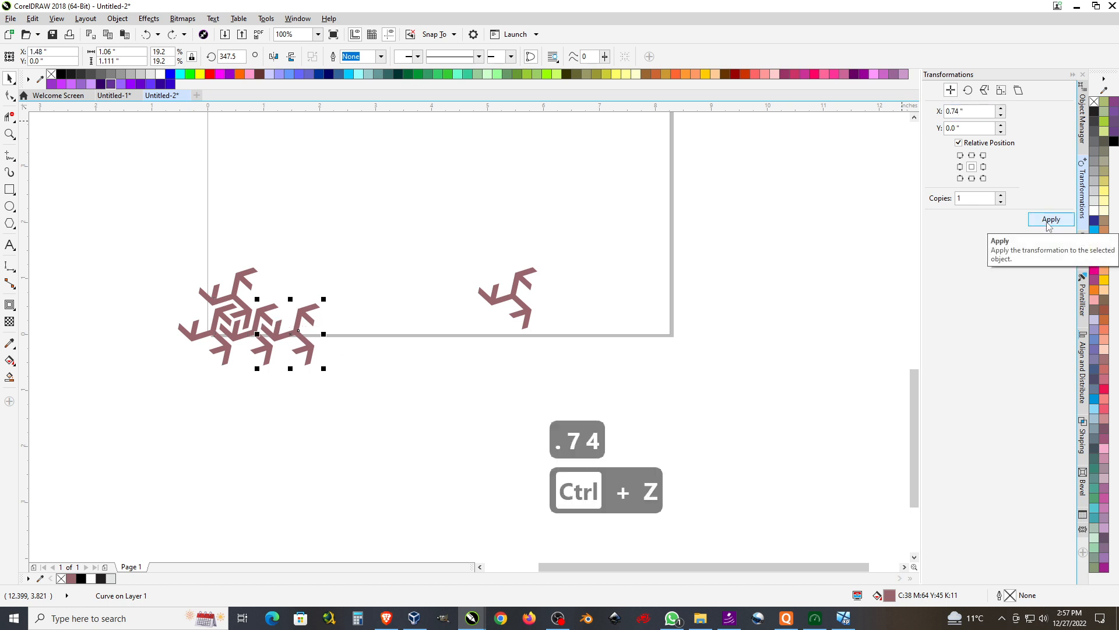
{"action": "left_click", "coordinate": [1049, 219]}
{"action": "left_click", "coordinate": [1049, 220]}
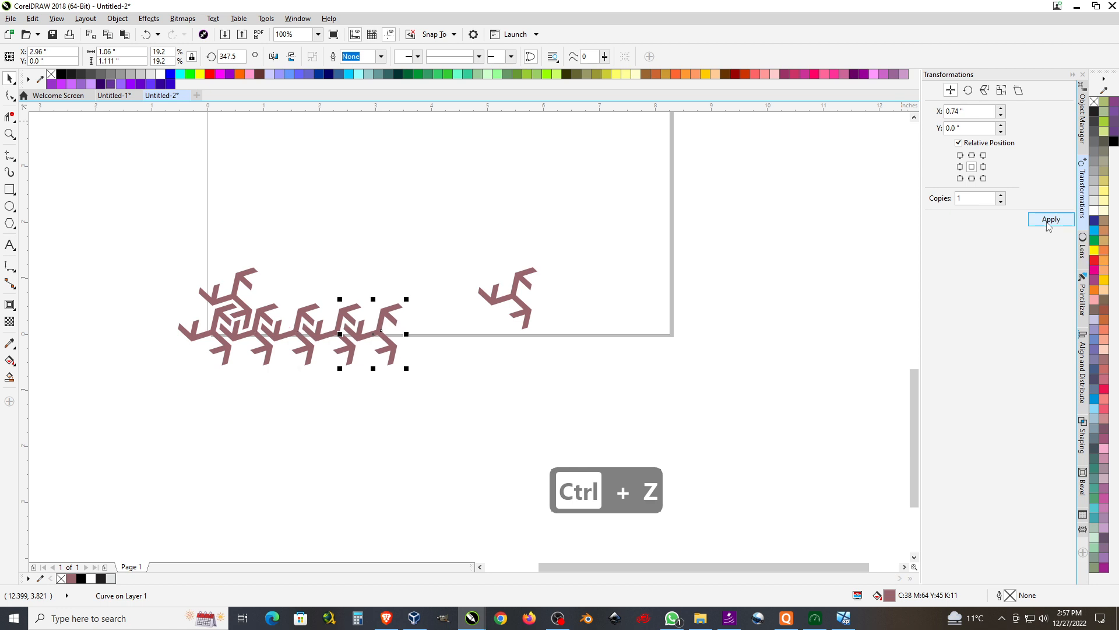
{"action": "left_click", "coordinate": [1049, 220]}
{"action": "left_click", "coordinate": [1049, 220]}
{"action": "left_click", "coordinate": [1049, 220]}
{"action": "left_click", "coordinate": [1050, 220]}
{"action": "left_click", "coordinate": [1050, 220]}
{"action": "left_click", "coordinate": [1050, 220]}
{"action": "left_click", "coordinate": [1049, 220]}
{"action": "left_click", "coordinate": [1049, 219]}
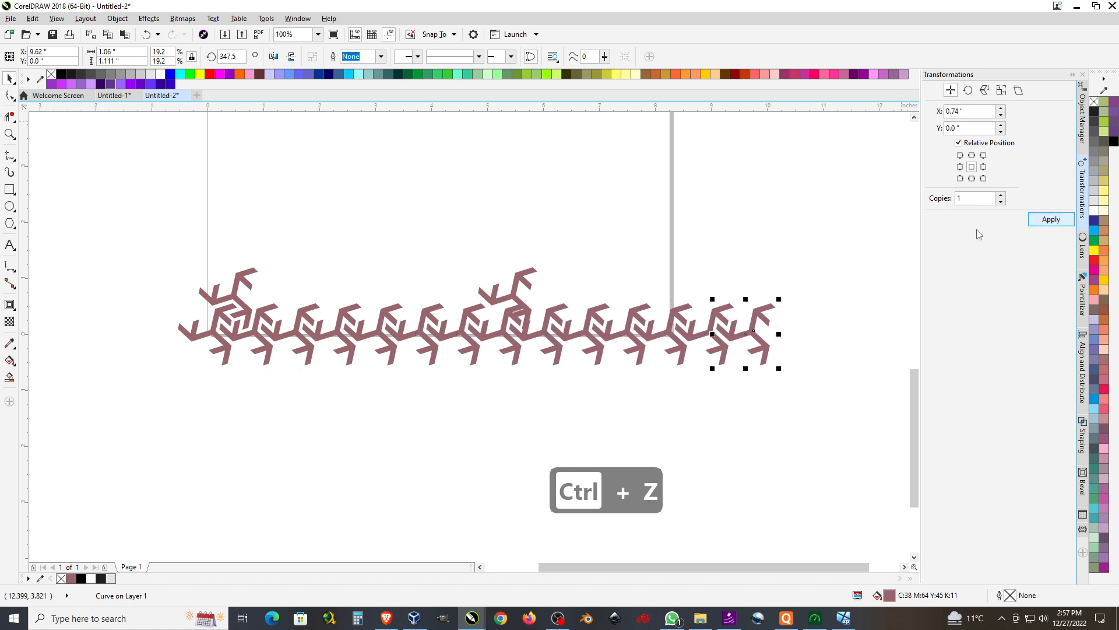
Move the spare motif clear of the row to about X -2.24, Y 3.25 inches, and delete the interlocking motif above the row.
{"action": "left_click_drag", "start_coordinate": [519, 265], "coordinate": [101, 138]}
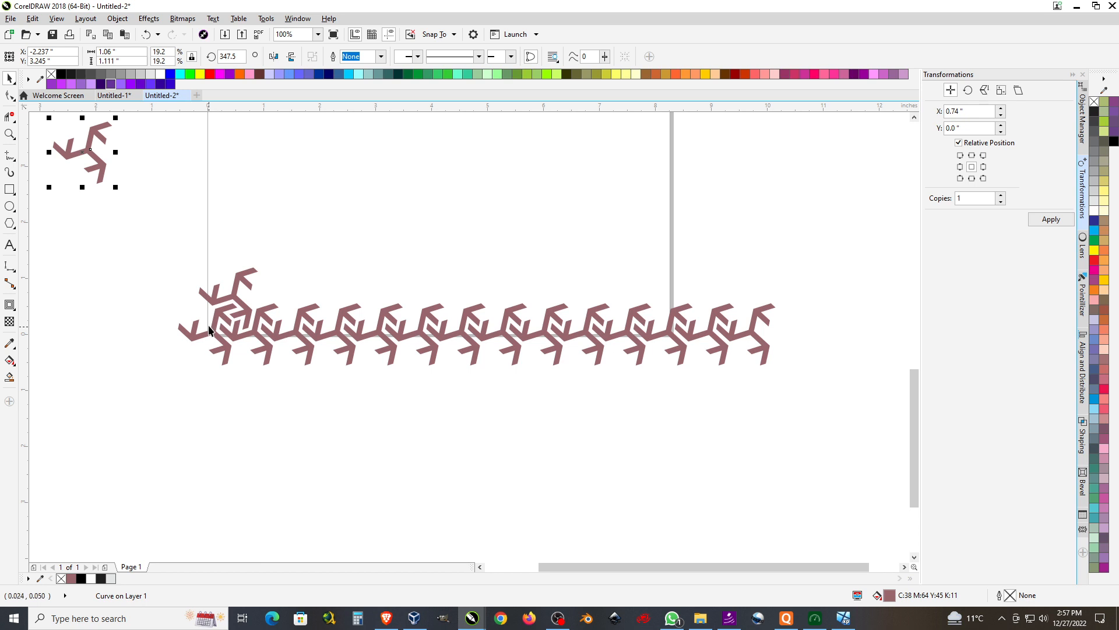
{"action": "scroll", "coordinate": [220, 318], "scroll_direction": "up", "scroll_amount": 2}
{"action": "left_click", "coordinate": [269, 280]}
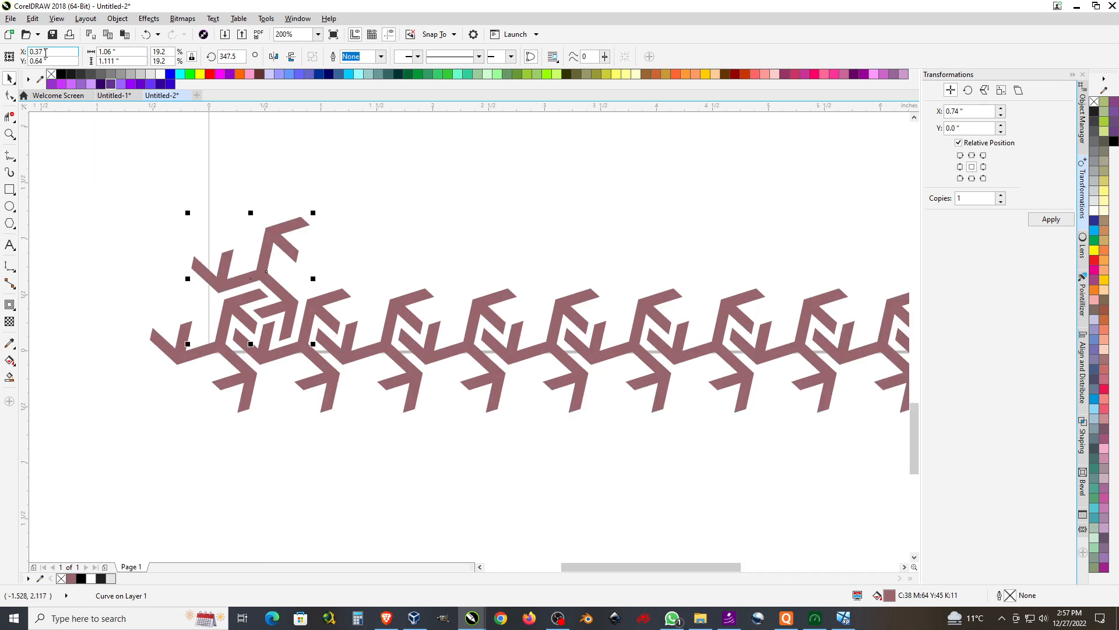
{"action": "left_click", "coordinate": [57, 51]}
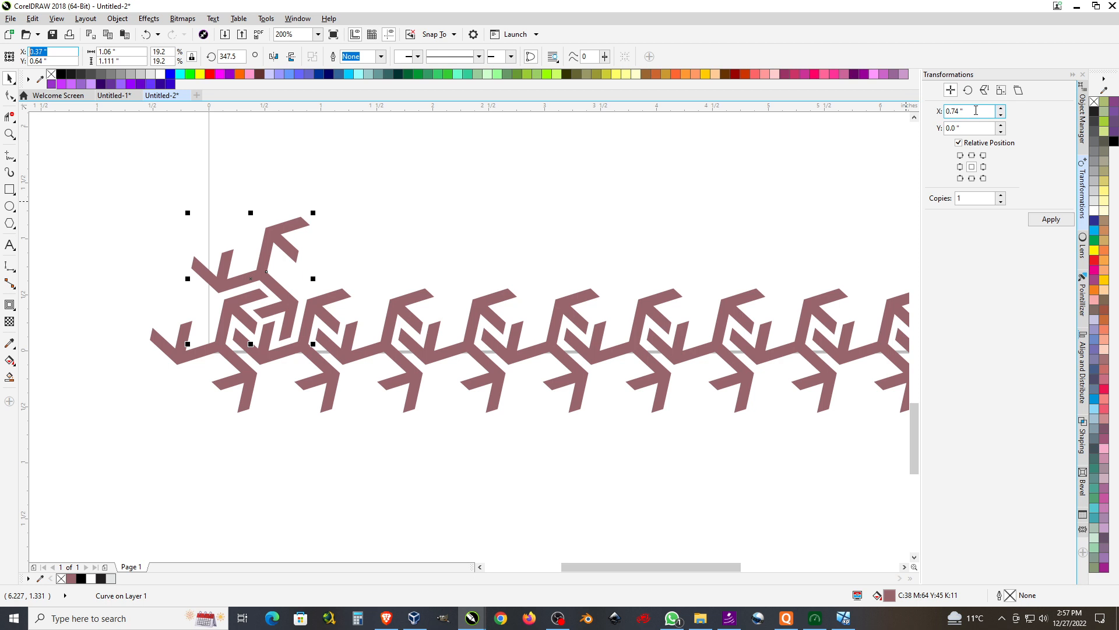
{"action": "left_click", "coordinate": [223, 351]}
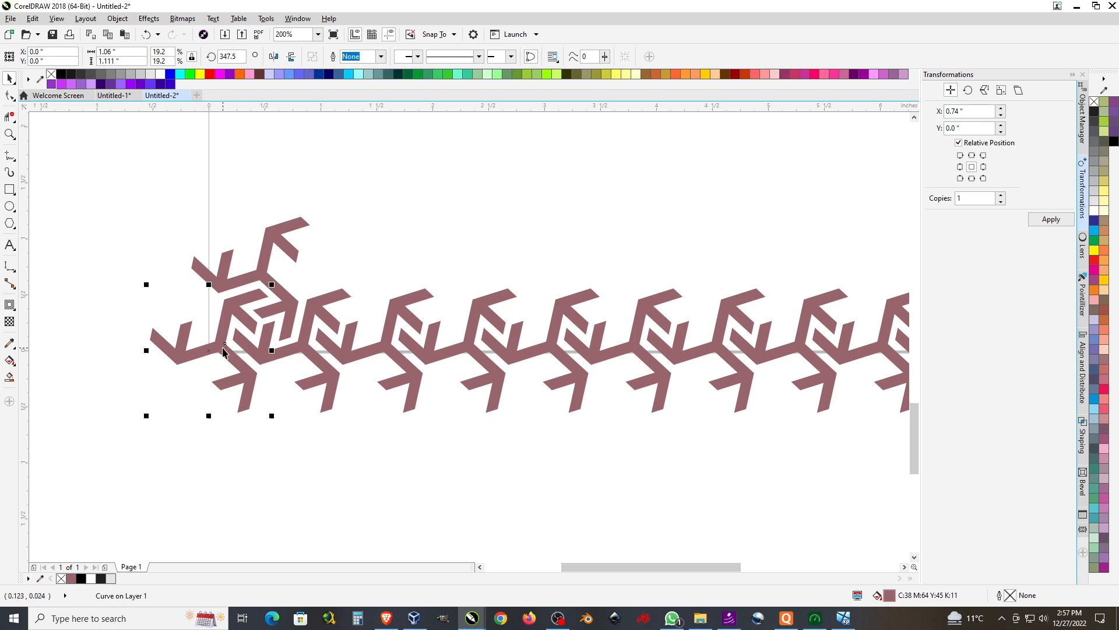
{"action": "scroll", "coordinate": [484, 186], "scroll_direction": "down", "scroll_amount": 1}
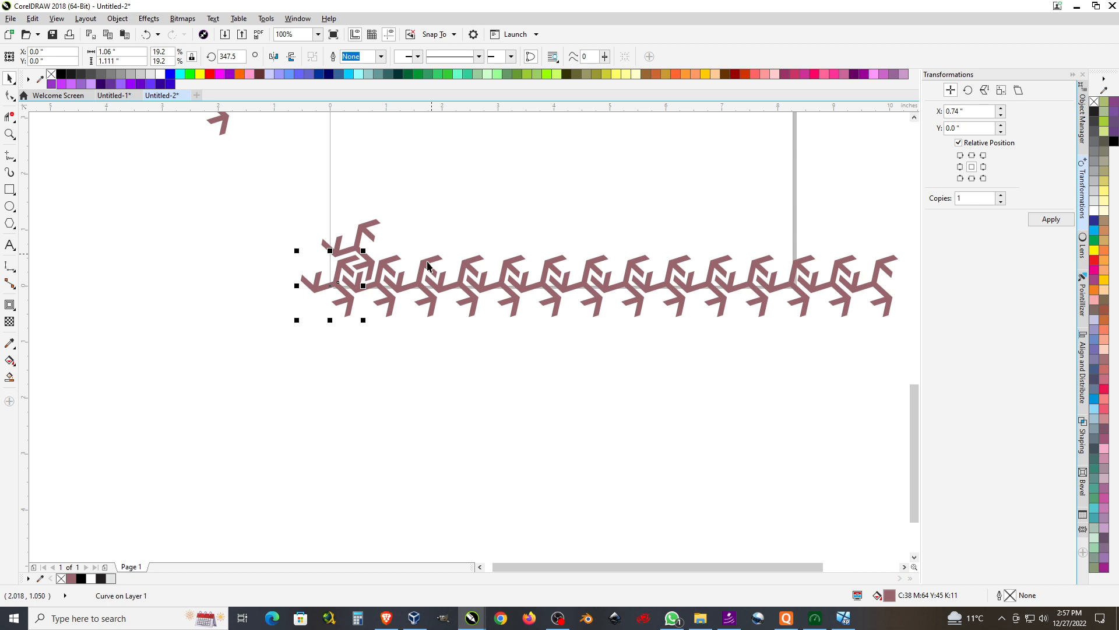
{"action": "scroll", "coordinate": [215, 342], "scroll_direction": "down", "scroll_amount": 1}
{"action": "scroll", "coordinate": [289, 319], "scroll_direction": "up", "scroll_amount": 1}
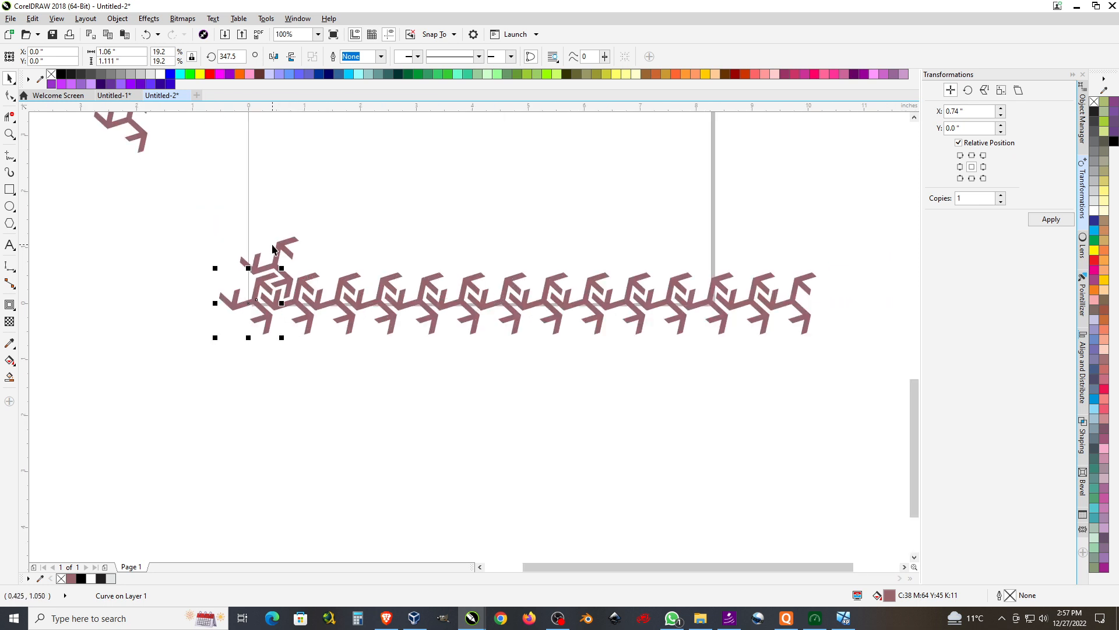
{"action": "left_click", "coordinate": [281, 251]}
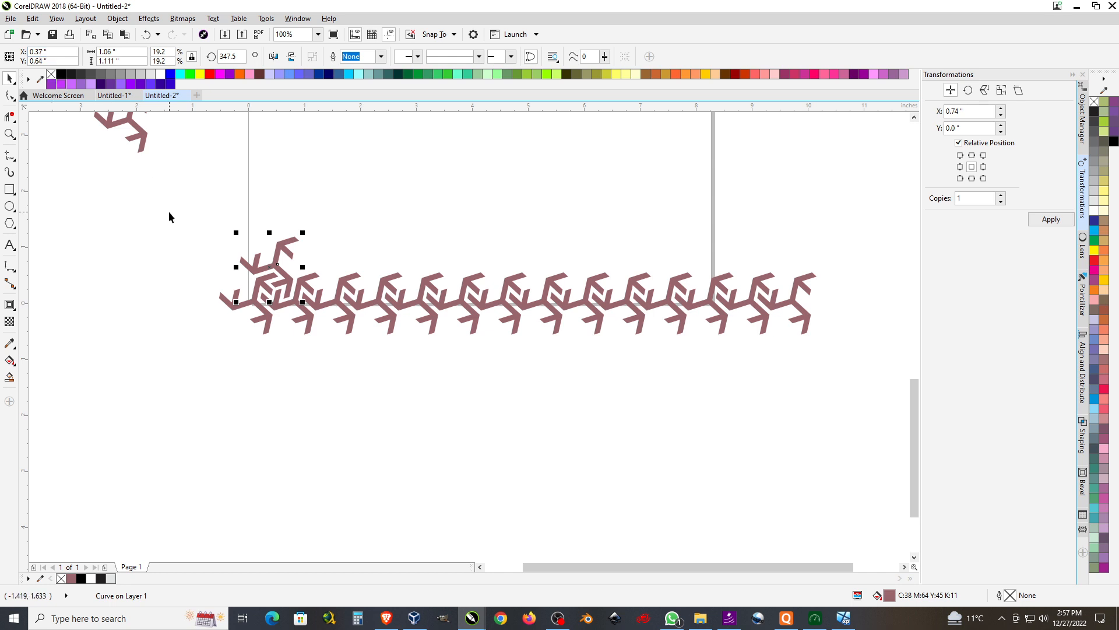
{"action": "key", "text": "Delete"}
Copy the whole row of motifs once using a relative position offset of X 0.37 and Y 0.64 inches.
{"action": "left_click_drag", "start_coordinate": [166, 359], "coordinate": [881, 251]}
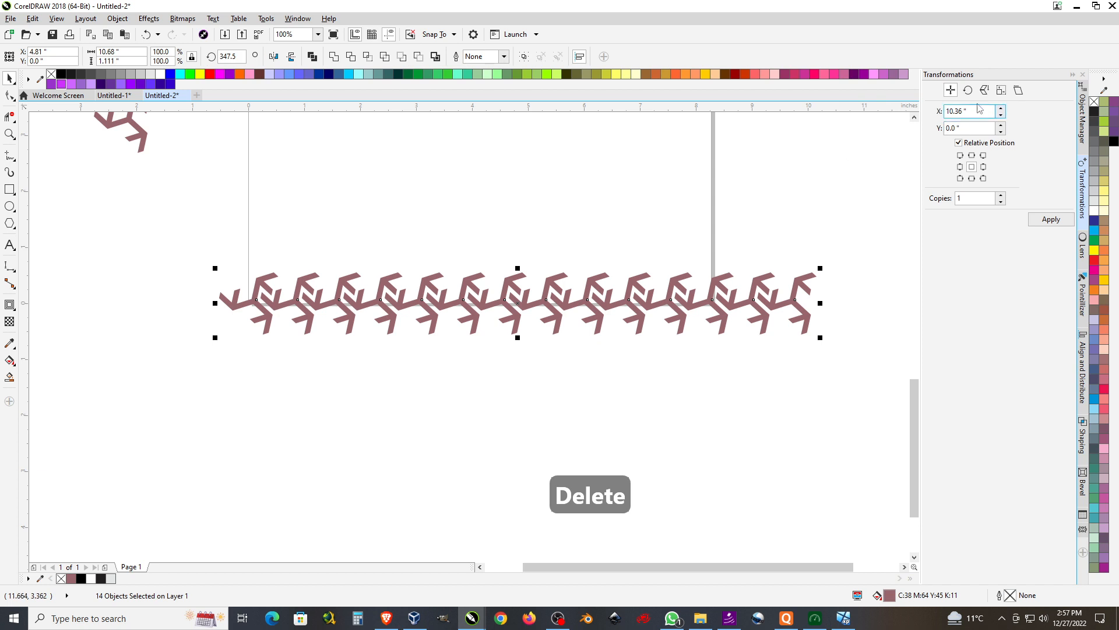
{"action": "left_click_drag", "start_coordinate": [980, 111], "coordinate": [845, 105]}
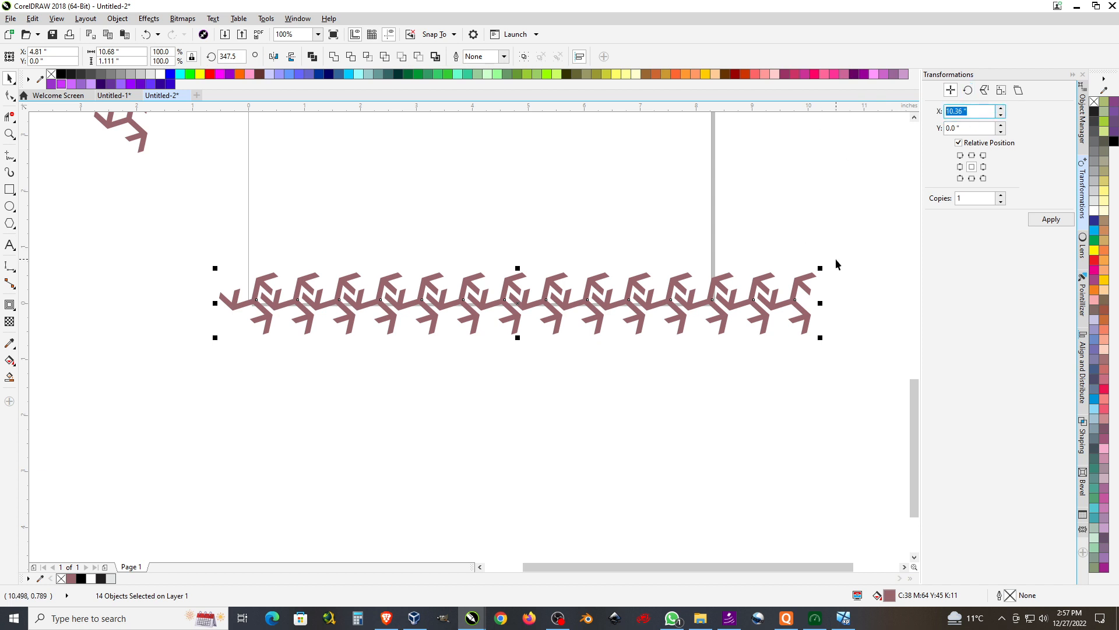
{"action": "type", "text": "3"}
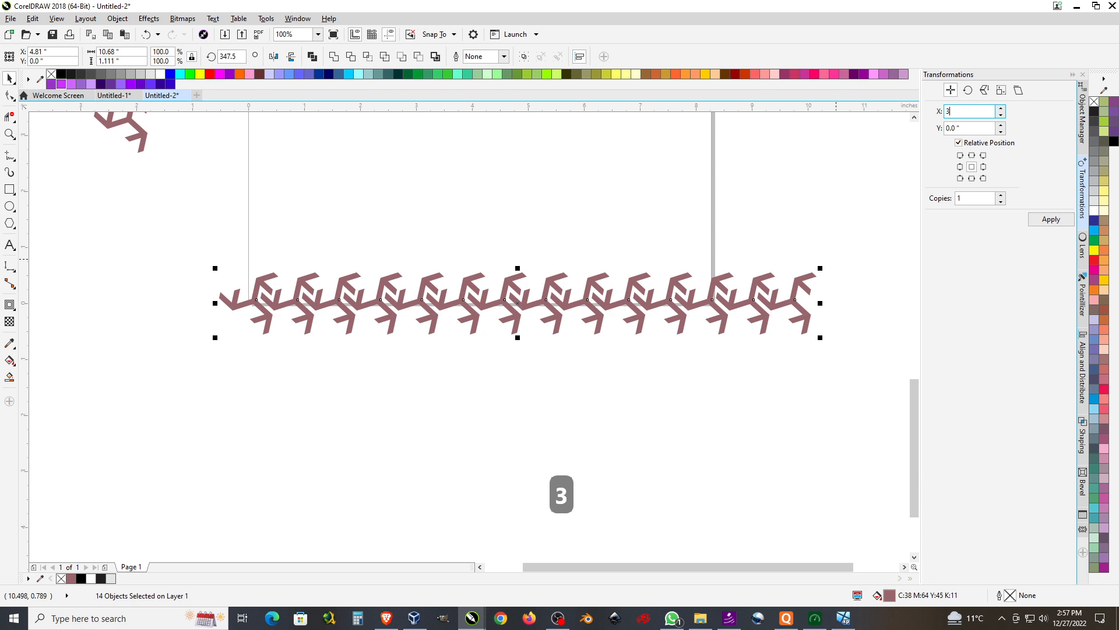
{"action": "key", "text": "BackSpace"}
{"action": "type", "text": ".37"}
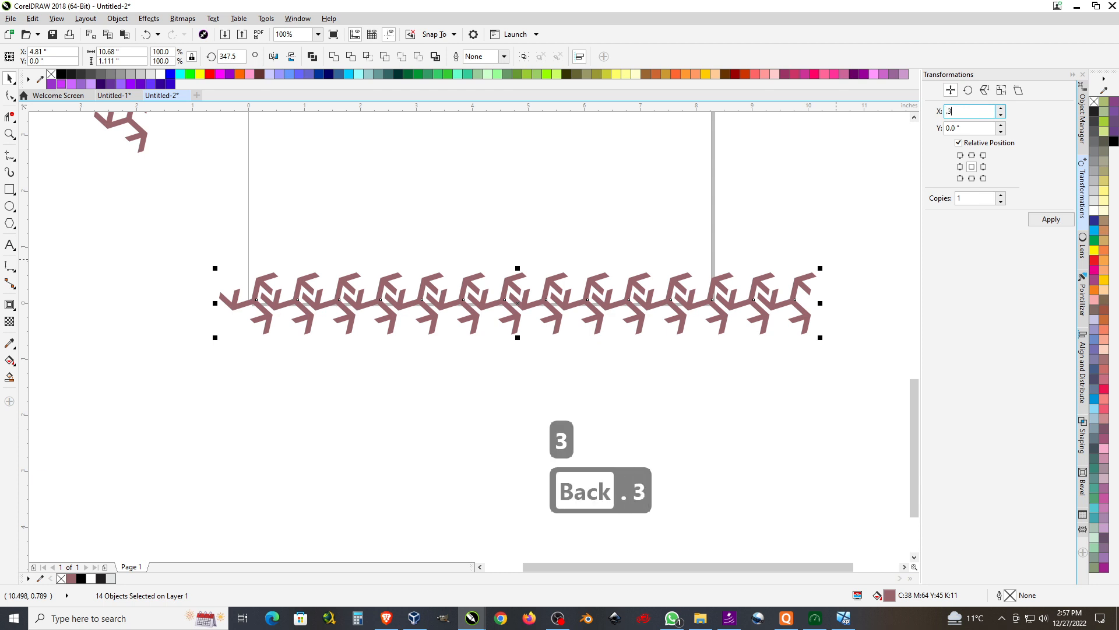
{"action": "left_click", "coordinate": [974, 128]}
{"action": "type", "text": "."}
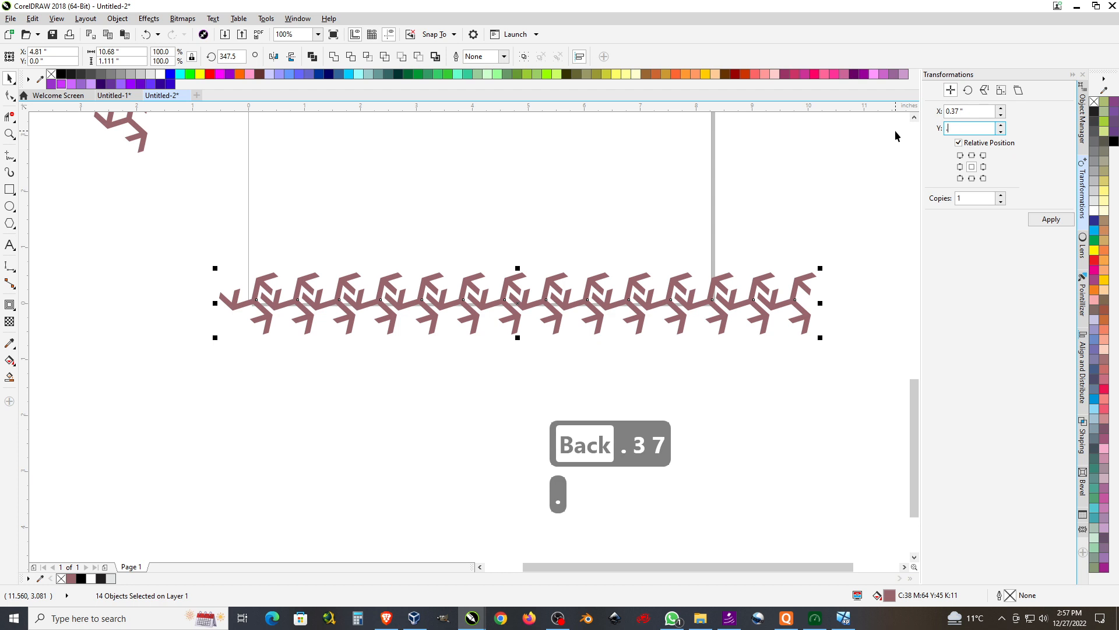
{"action": "type", "text": "64"}
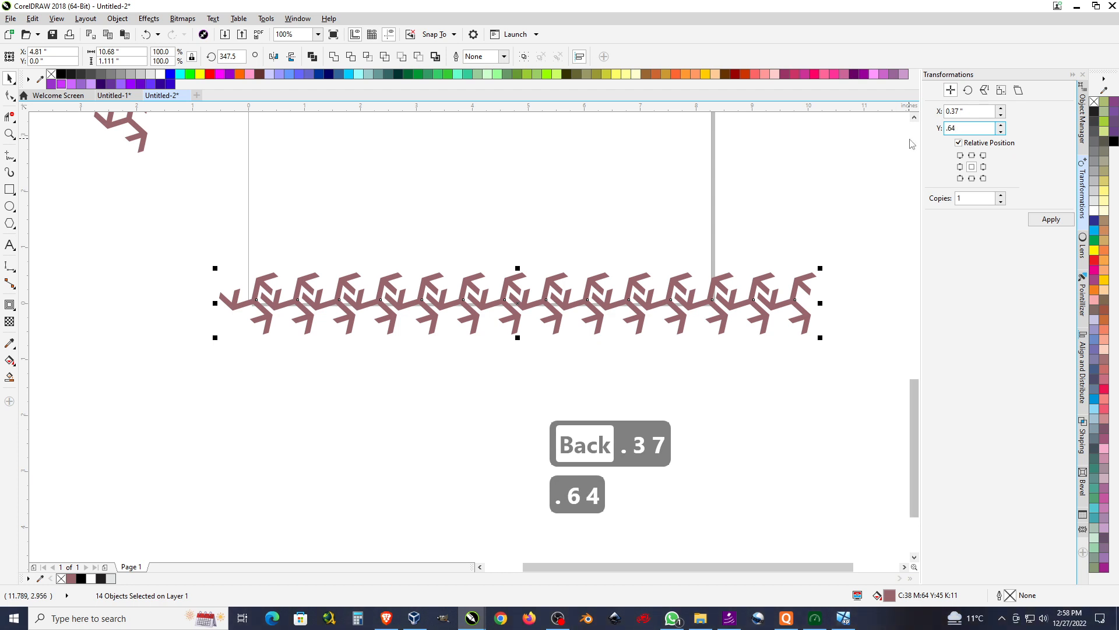
{"action": "left_click", "coordinate": [1062, 222]}
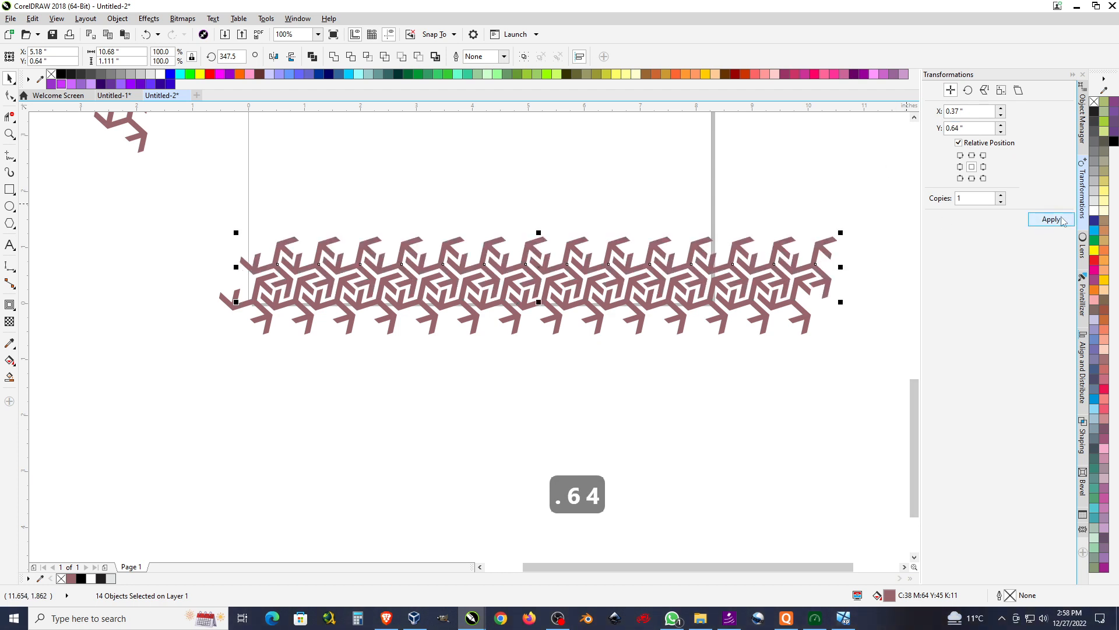
Repeat the row copy at the same offset to stack interlocking rows upward to about Y 3.84 inches.
{"action": "left_click", "coordinate": [1062, 220]}
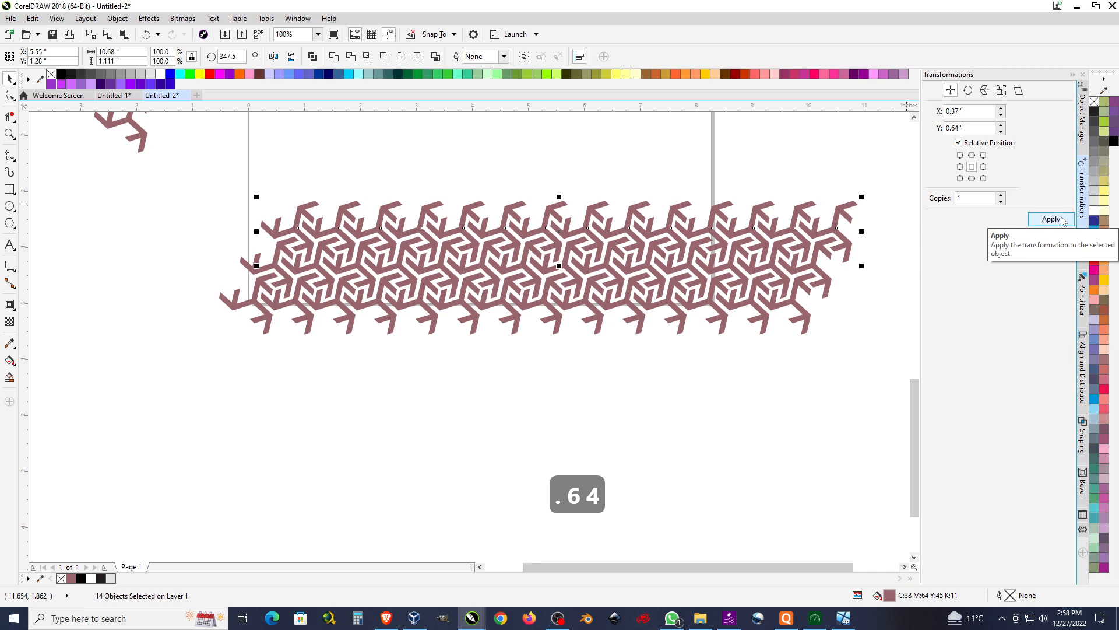
{"action": "left_click", "coordinate": [1062, 220]}
{"action": "left_click", "coordinate": [1062, 221]}
{"action": "left_click", "coordinate": [1062, 220]}
{"action": "left_click", "coordinate": [1062, 220]}
{"action": "left_click", "coordinate": [1062, 221]}
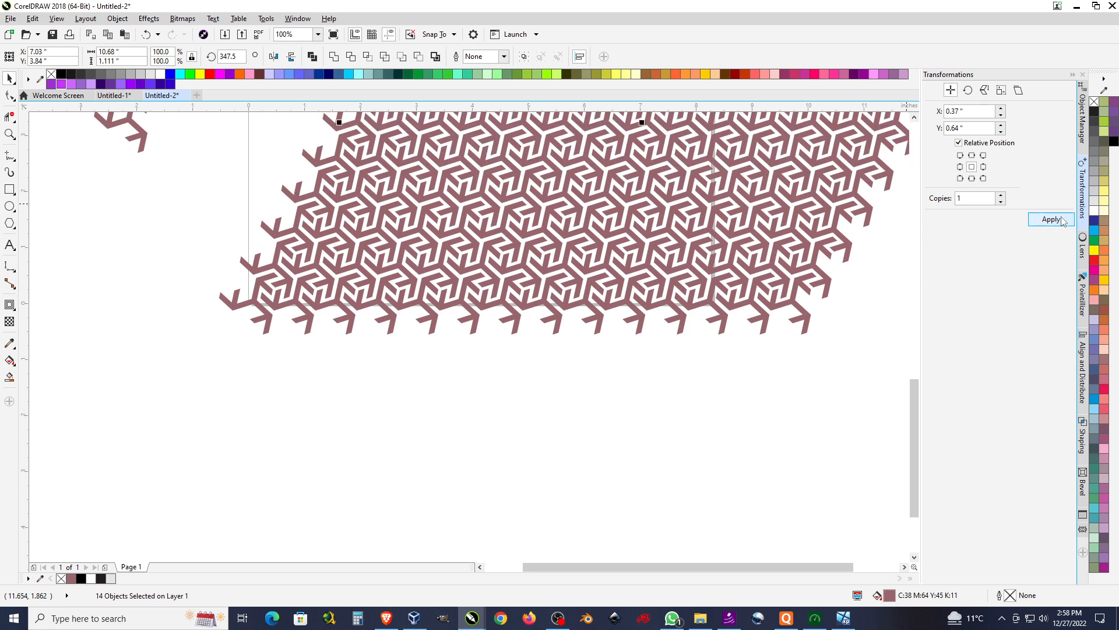
Repeat the row copy at the same offset to stack further interlocking rows upward to about Y 7.68 inches.
{"action": "left_click", "coordinate": [1062, 220]}
{"action": "left_click", "coordinate": [1062, 221]}
{"action": "left_click", "coordinate": [1062, 220]}
{"action": "left_click", "coordinate": [1062, 221]}
{"action": "left_click", "coordinate": [1062, 221]}
{"action": "scroll", "coordinate": [474, 369], "scroll_direction": "down", "scroll_amount": 2}
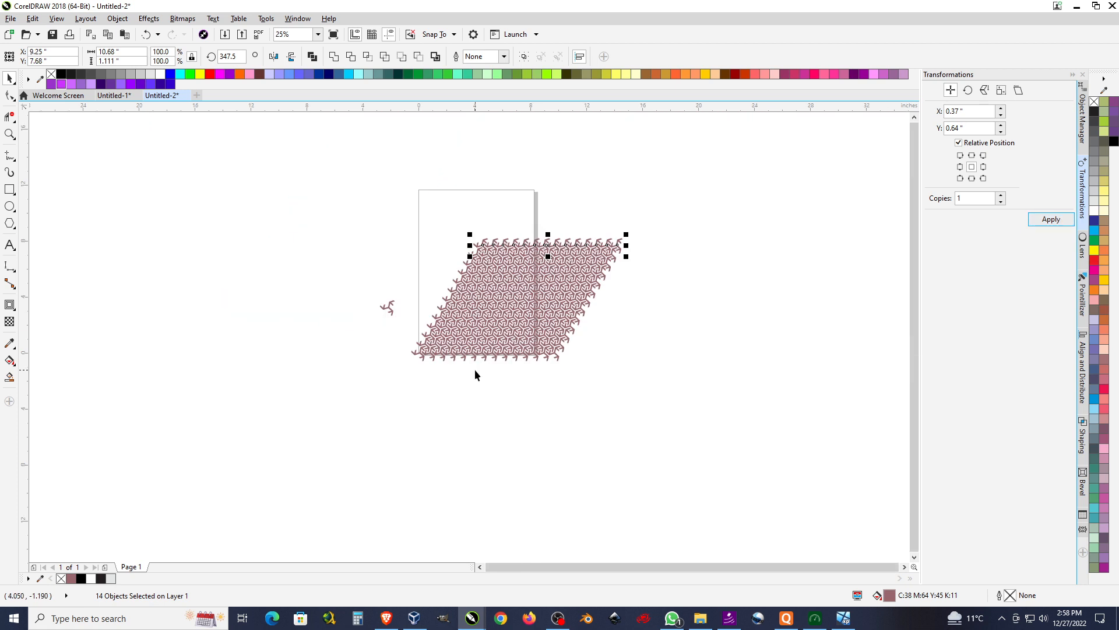
Select all the stacked motifs, leaving out the spare motif, and weld them into a single curve.
{"action": "scroll", "coordinate": [511, 321], "scroll_direction": "up", "scroll_amount": 1}
{"action": "left_click_drag", "start_coordinate": [293, 466], "coordinate": [792, 135]}
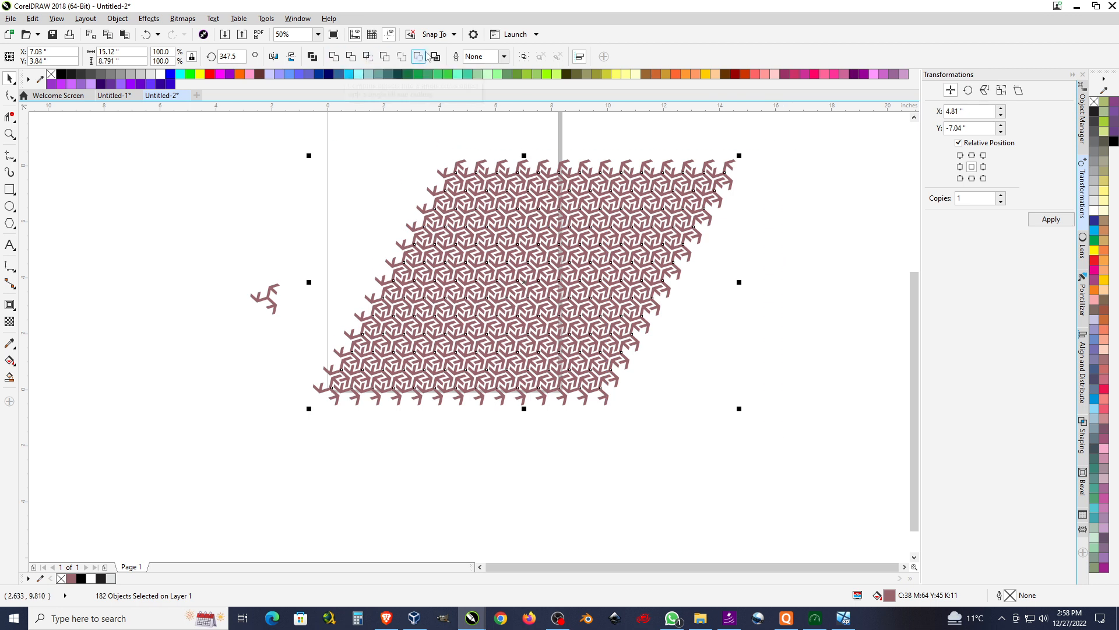
{"action": "left_click", "coordinate": [335, 57]}
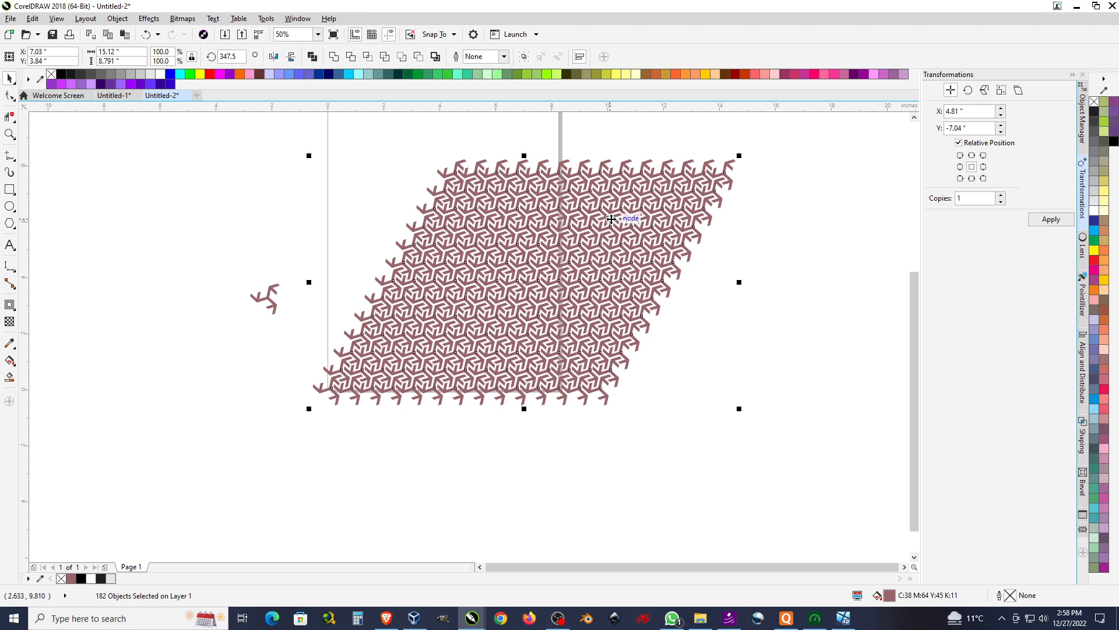
Draw a 0.74 by 1.28 inch rectangle over the welded pattern, snapping opposite corners to matching nodes to frame one repeat unit.
{"action": "scroll", "coordinate": [523, 287], "scroll_direction": "up", "scroll_amount": 3}
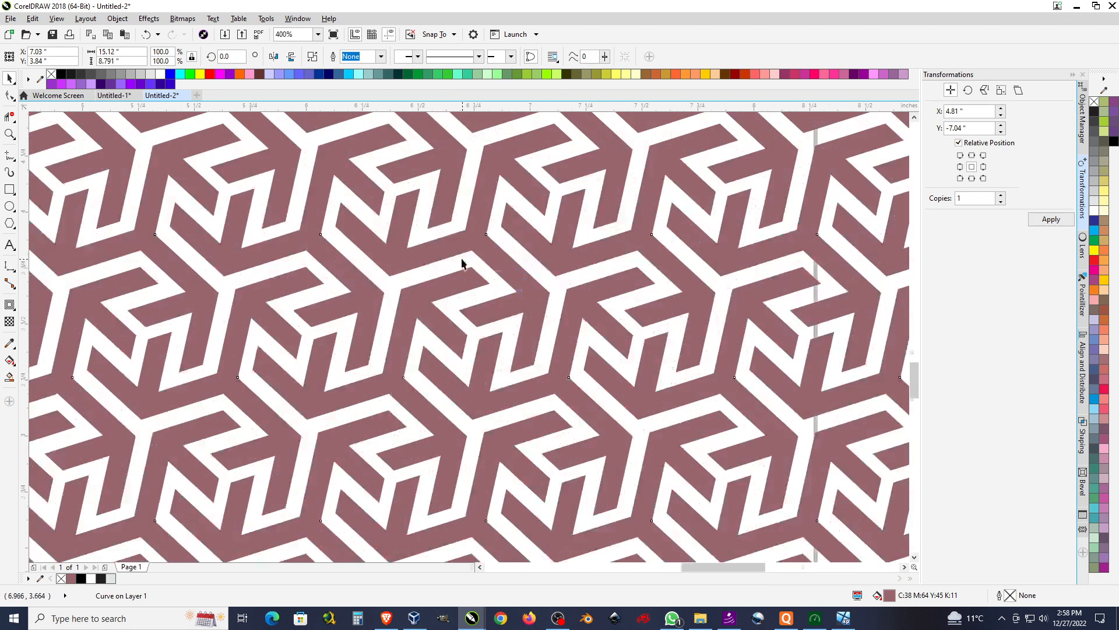
{"action": "scroll", "coordinate": [466, 267], "scroll_direction": "down", "scroll_amount": 4}
{"action": "scroll", "coordinate": [414, 280], "scroll_direction": "up", "scroll_amount": 3}
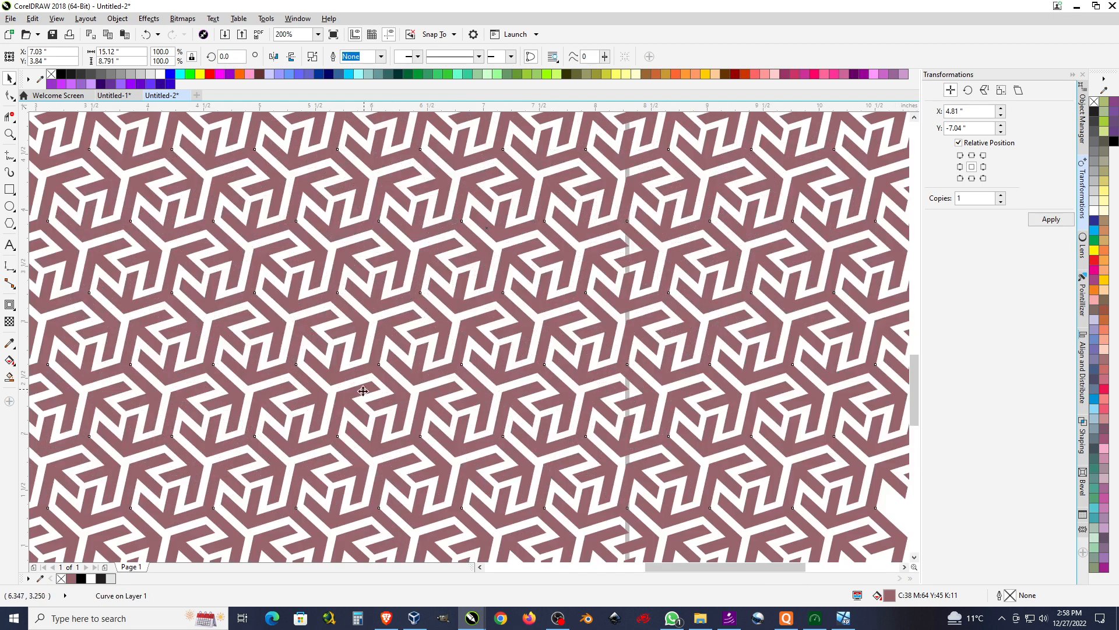
{"action": "scroll", "coordinate": [363, 390], "scroll_direction": "up", "scroll_amount": 1}
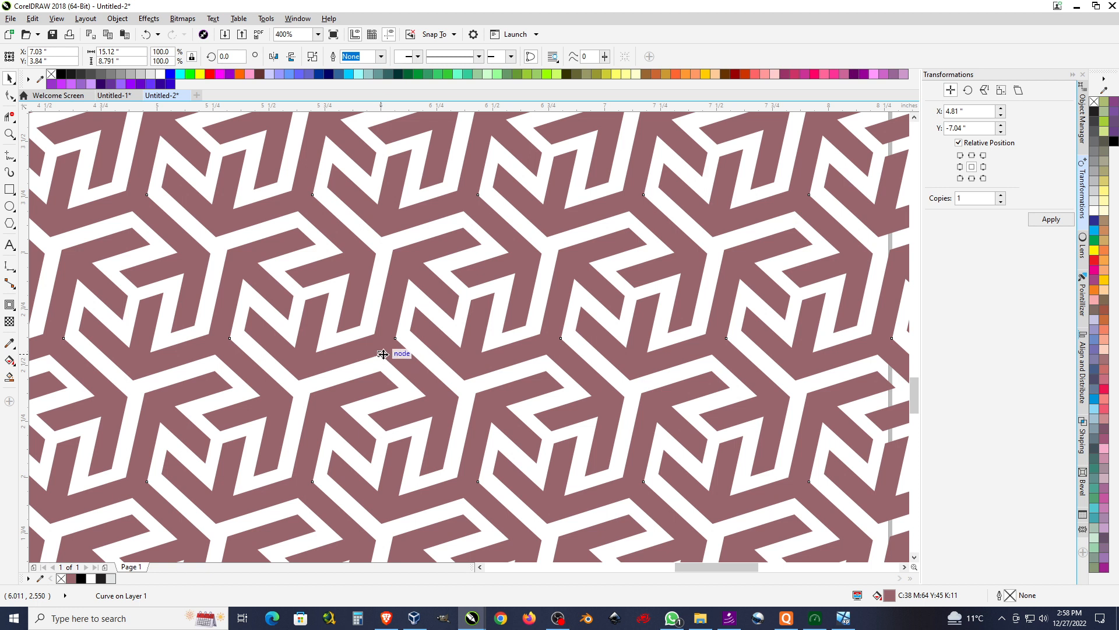
{"action": "left_click", "coordinate": [9, 190]}
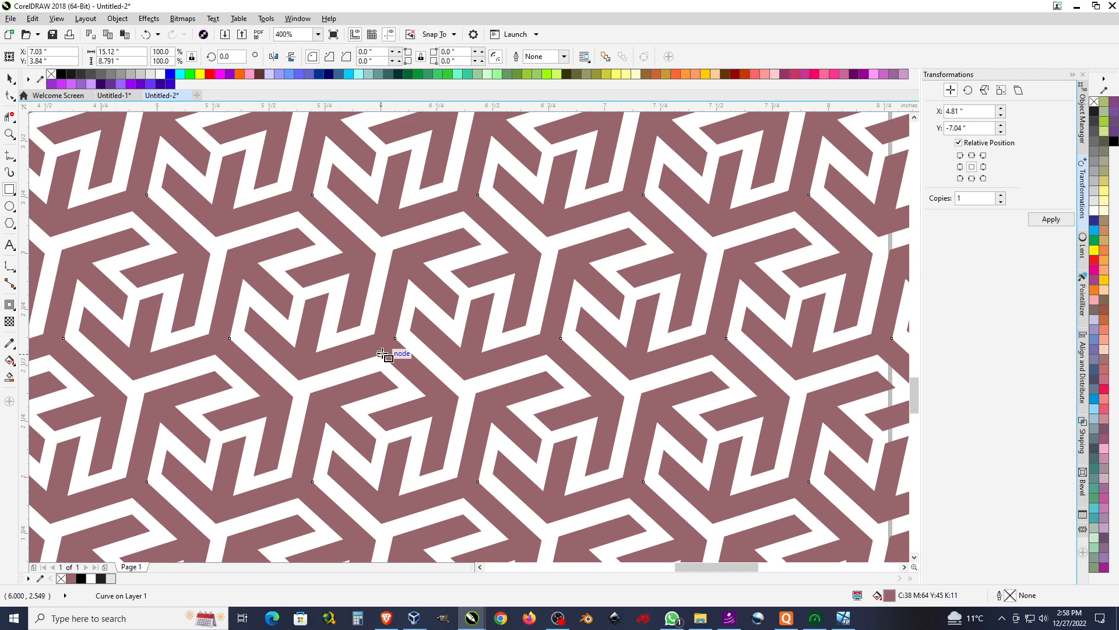
{"action": "left_click_drag", "start_coordinate": [382, 354], "coordinate": [547, 163]}
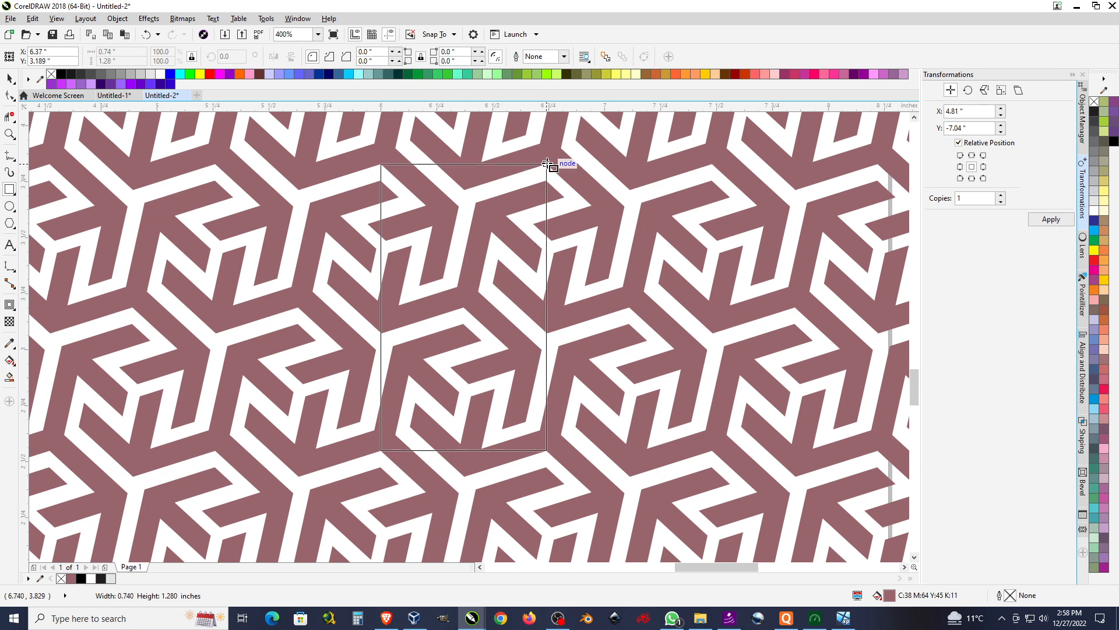
{"action": "left_click_drag", "start_coordinate": [547, 163], "coordinate": [547, 164]}
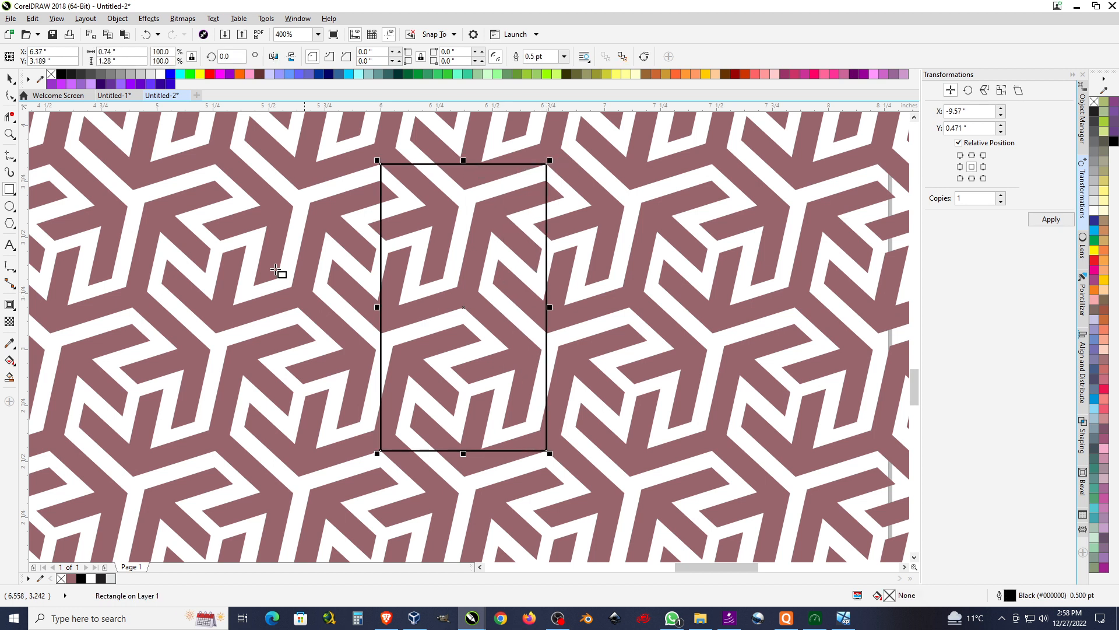
{"action": "left_click", "coordinate": [10, 78]}
Intersect the rectangle with the welded pattern and move the resulting tile clear of it to about X 14.44, Y 1.96 inches.
{"action": "scroll", "coordinate": [256, 318], "scroll_direction": "down", "scroll_amount": 2}
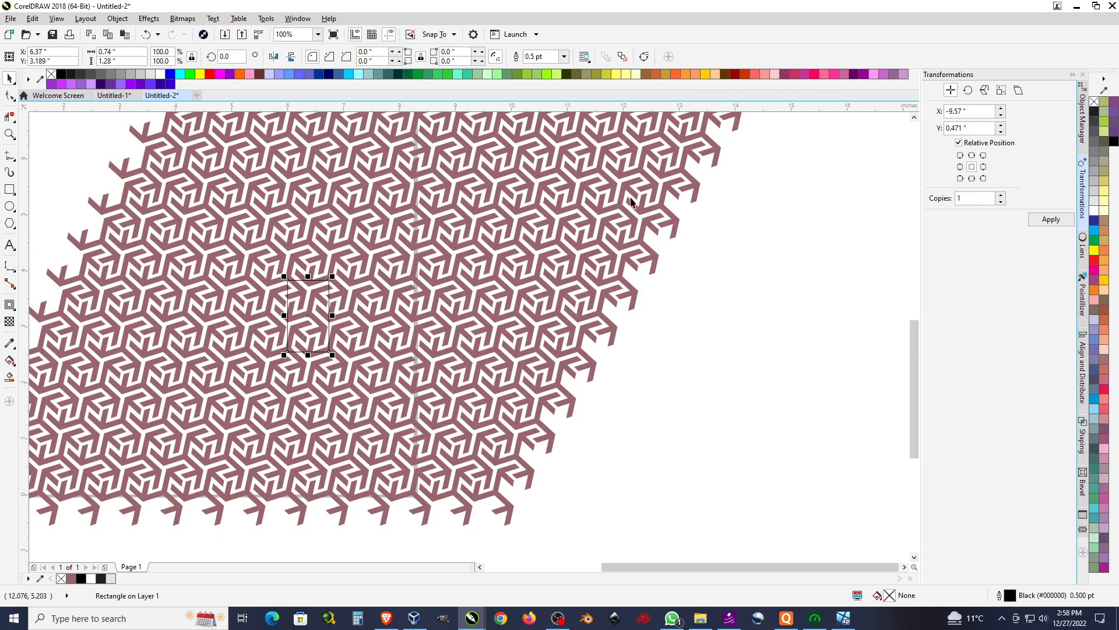
{"action": "left_click", "coordinate": [650, 191], "text": "shift"}
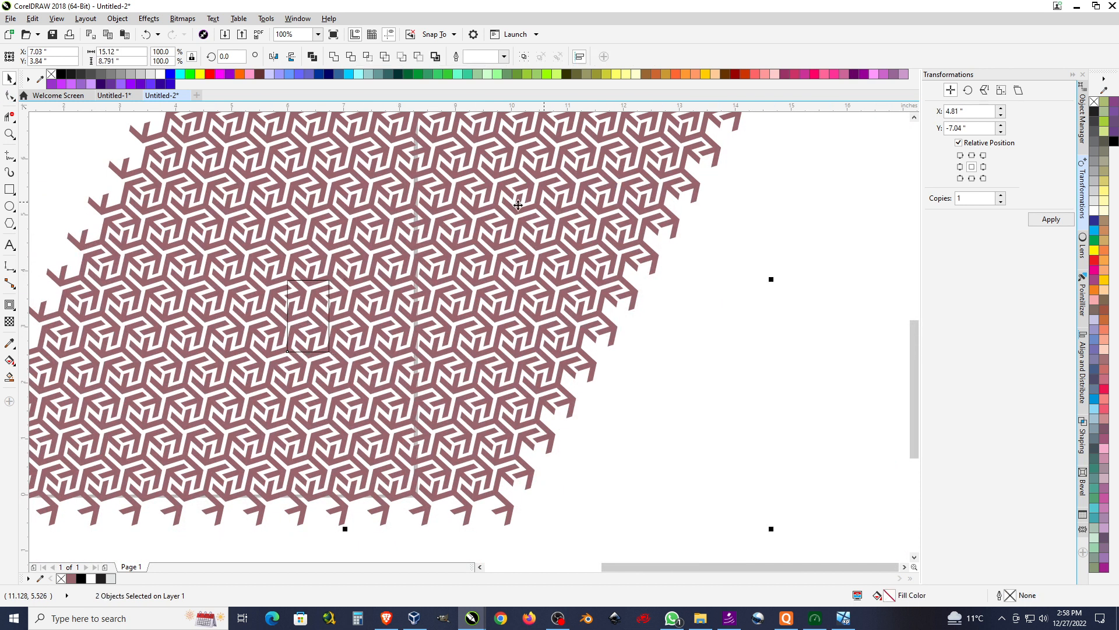
{"action": "left_click", "coordinate": [371, 56]}
{"action": "left_click_drag", "start_coordinate": [307, 319], "coordinate": [761, 392]}
{"action": "scroll", "coordinate": [444, 348], "scroll_direction": "down", "scroll_amount": 3}
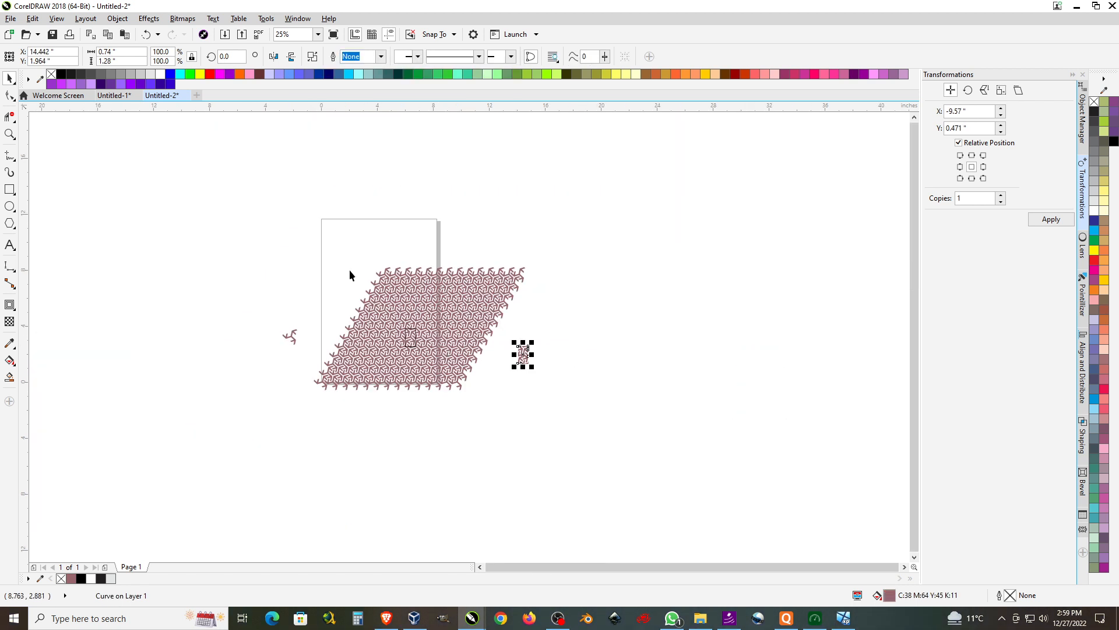
Delete the spare motif, the rectangle and the large welded pattern, keeping only the cut-out tile.
{"action": "left_click_drag", "start_coordinate": [209, 209], "coordinate": [520, 463]}
{"action": "key", "text": "Delete"}
{"action": "left_click", "coordinate": [456, 344]}
{"action": "key", "text": "Delete"}
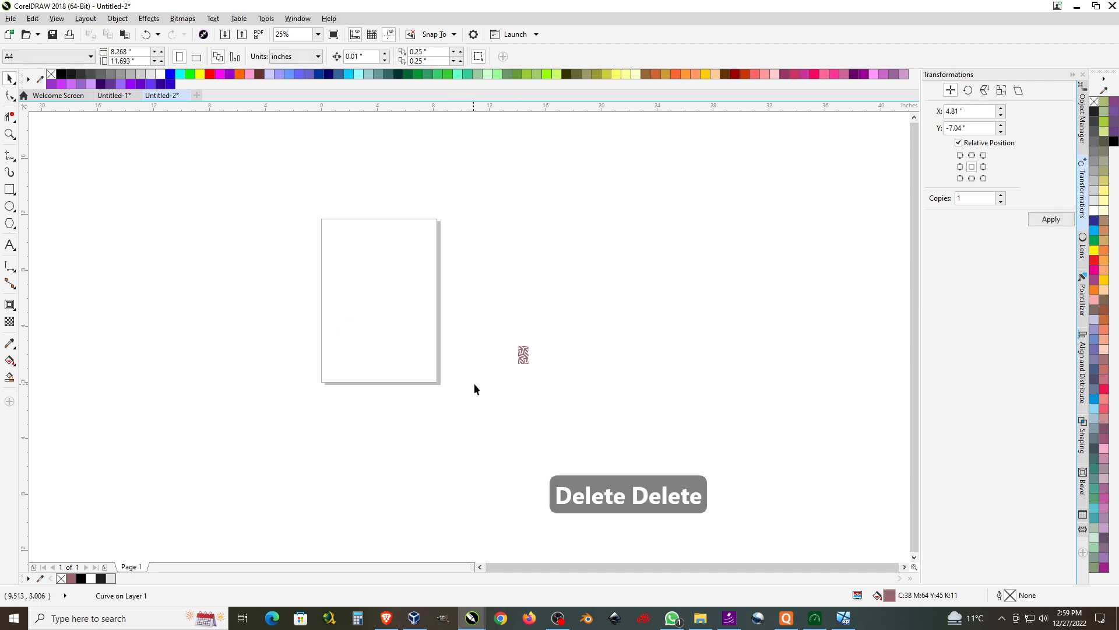
Move the tile onto the page at about X 2.04, Y 7.41 inches and add an unmirrored copy flush against its right edge.
{"action": "left_click_drag", "start_coordinate": [523, 356], "coordinate": [330, 275]}
{"action": "scroll", "coordinate": [335, 275], "scroll_direction": "up", "scroll_amount": 5}
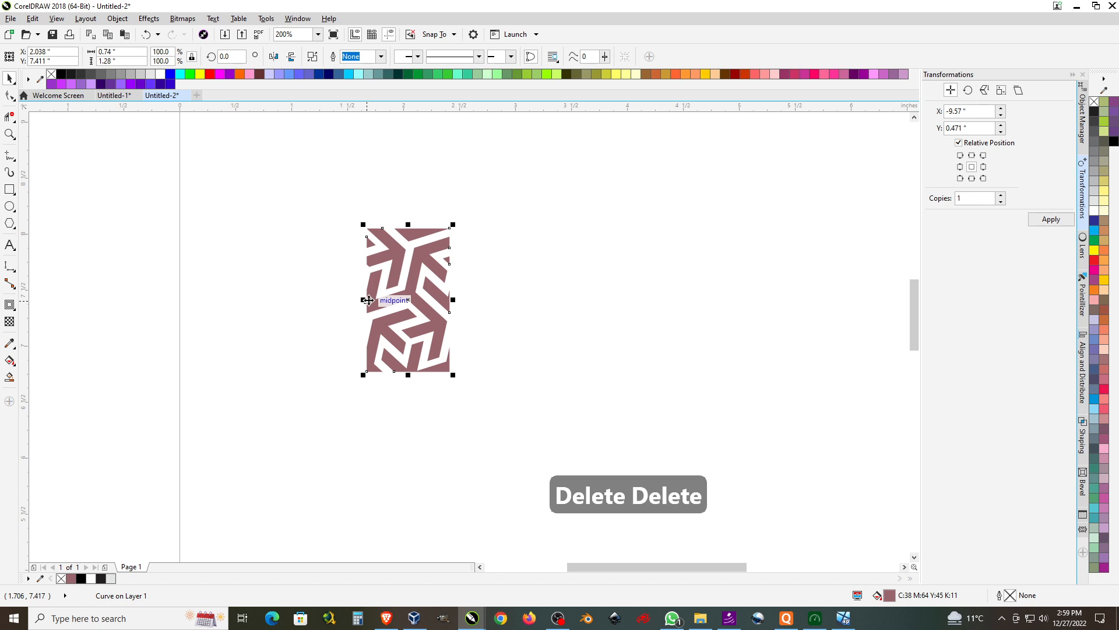
{"action": "left_click_drag", "start_coordinate": [368, 300], "coordinate": [533, 300]}
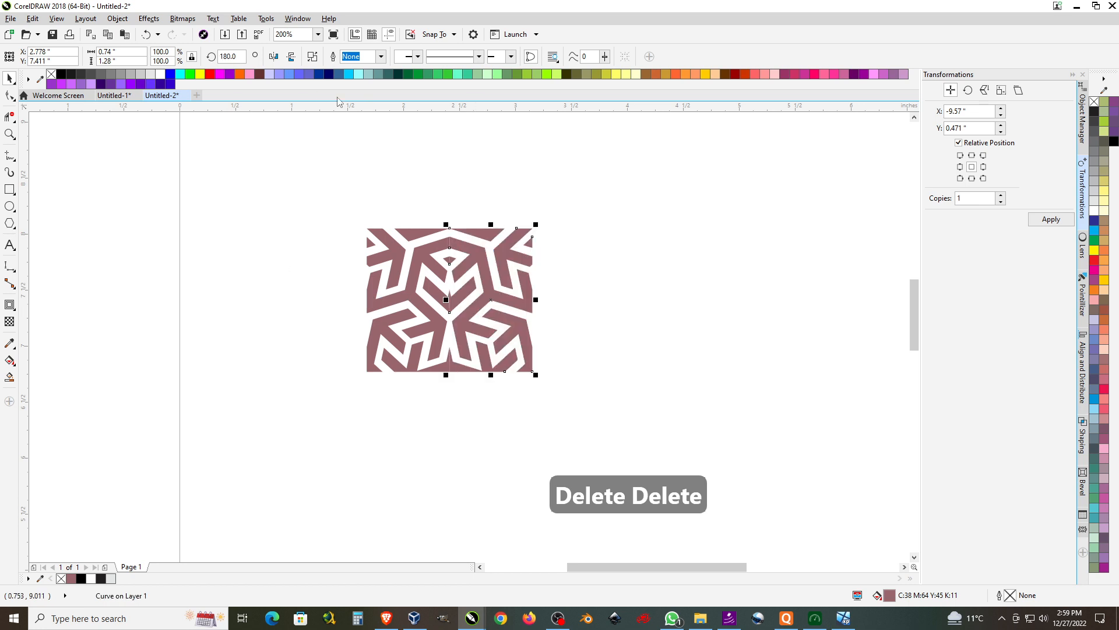
{"action": "left_click", "coordinate": [274, 57]}
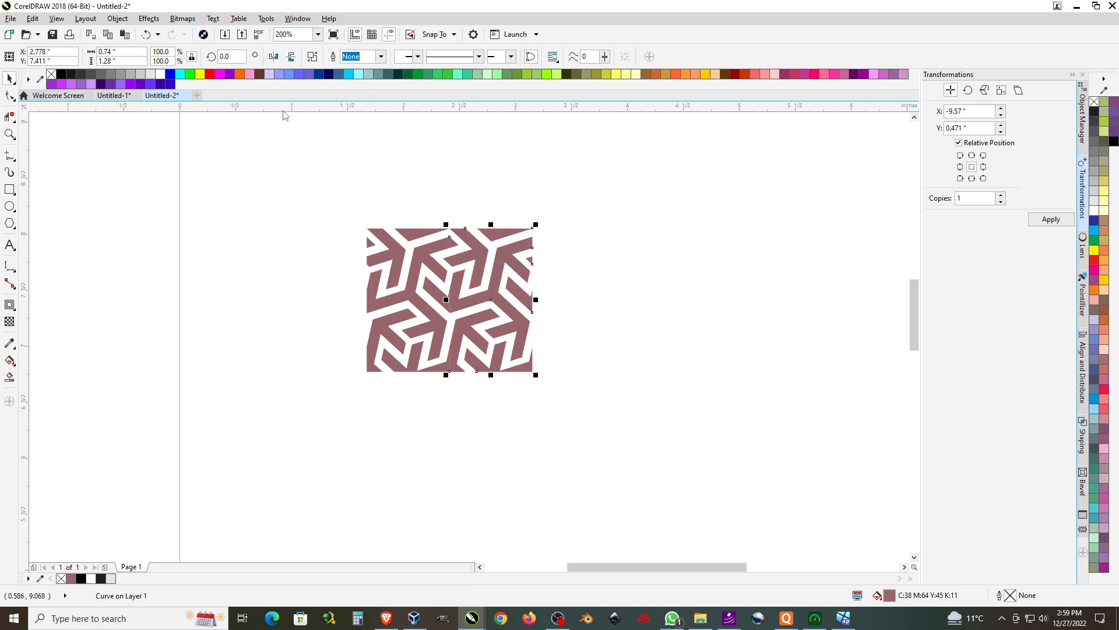
Duplicate the two tiles flush to the right in their original orientation to make a four-tile row 2.96 inches wide.
{"action": "left_click_drag", "start_coordinate": [285, 200], "coordinate": [588, 424]}
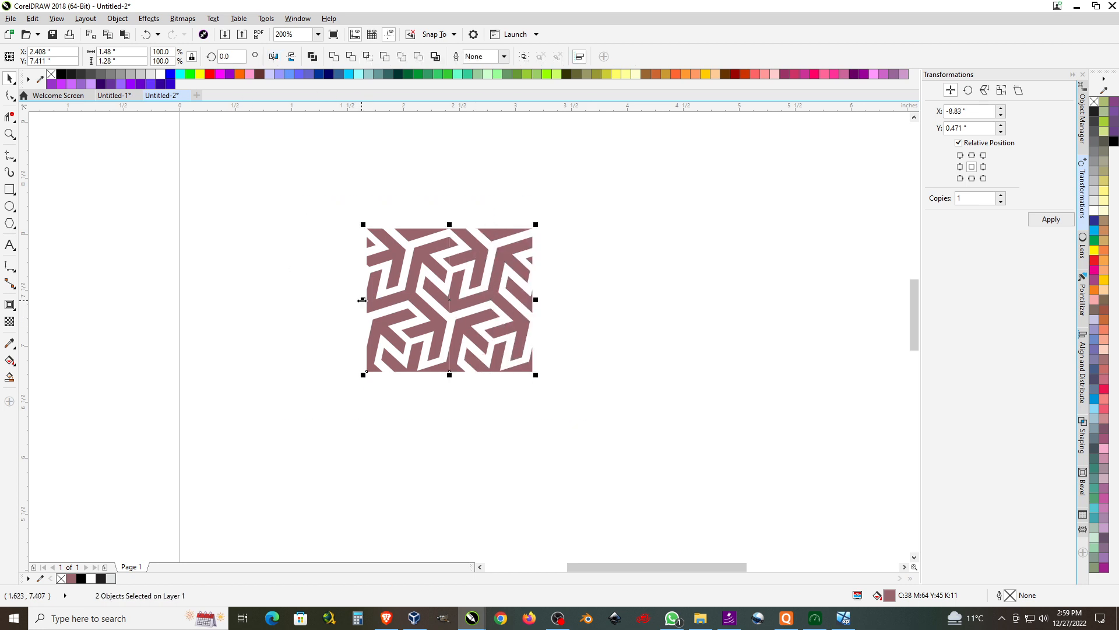
{"action": "left_click_drag", "start_coordinate": [363, 299], "coordinate": [620, 343]}
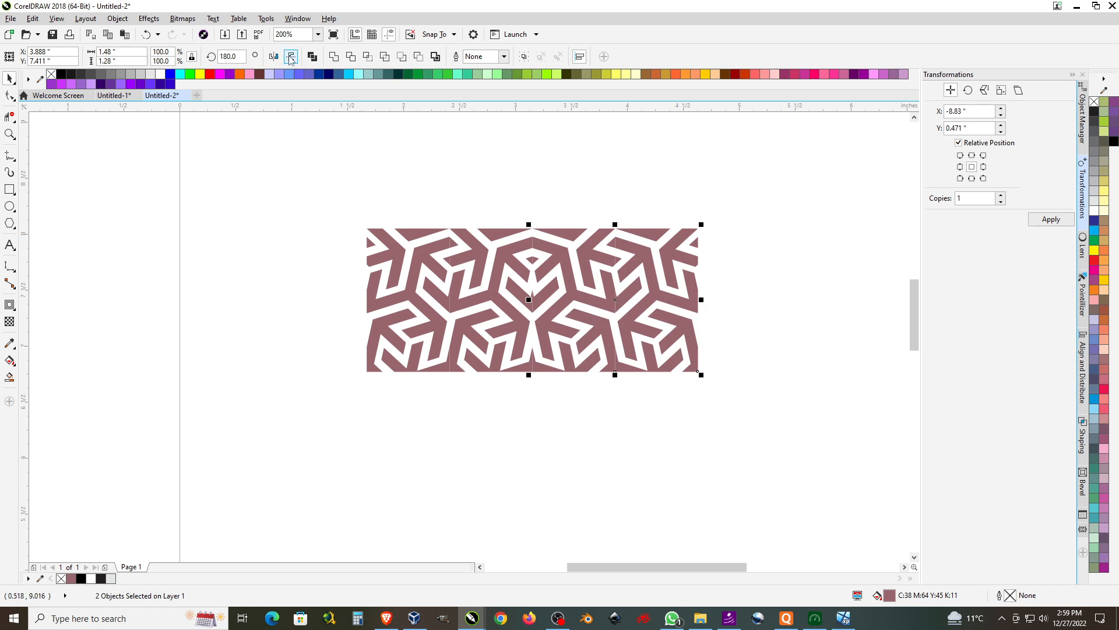
{"action": "left_click", "coordinate": [274, 57]}
{"action": "left_click", "coordinate": [607, 201]}
Duplicate the four-tile row flush to the right and flip the copy back horizontally, giving eight tiles across 5.92 inches.
{"action": "scroll", "coordinate": [415, 230], "scroll_direction": "down", "scroll_amount": 1}
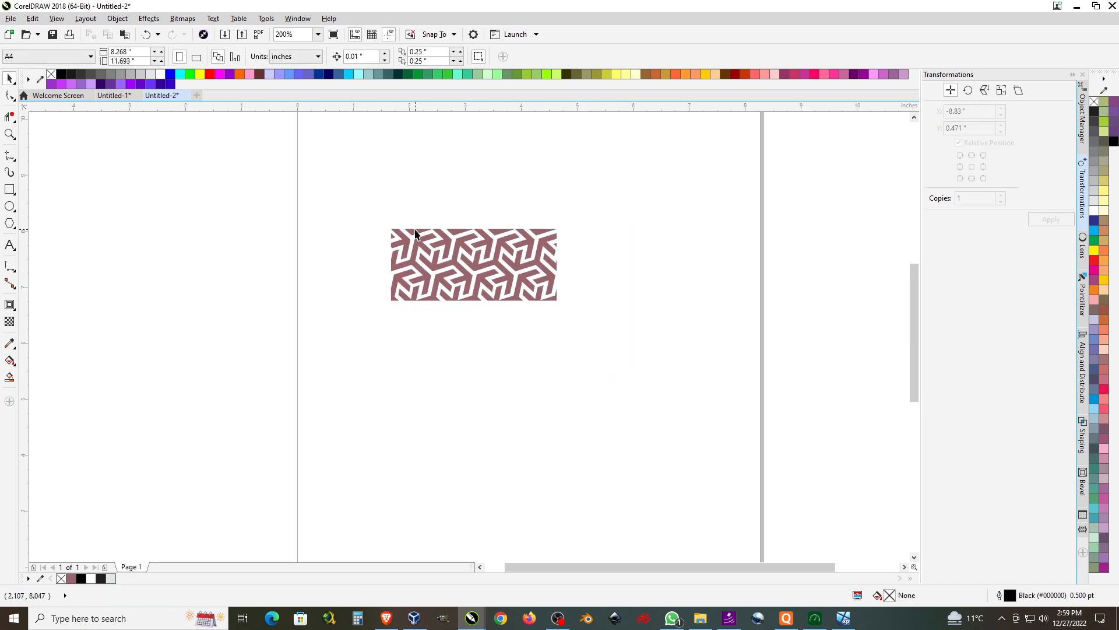
{"action": "left_click", "coordinate": [411, 283]}
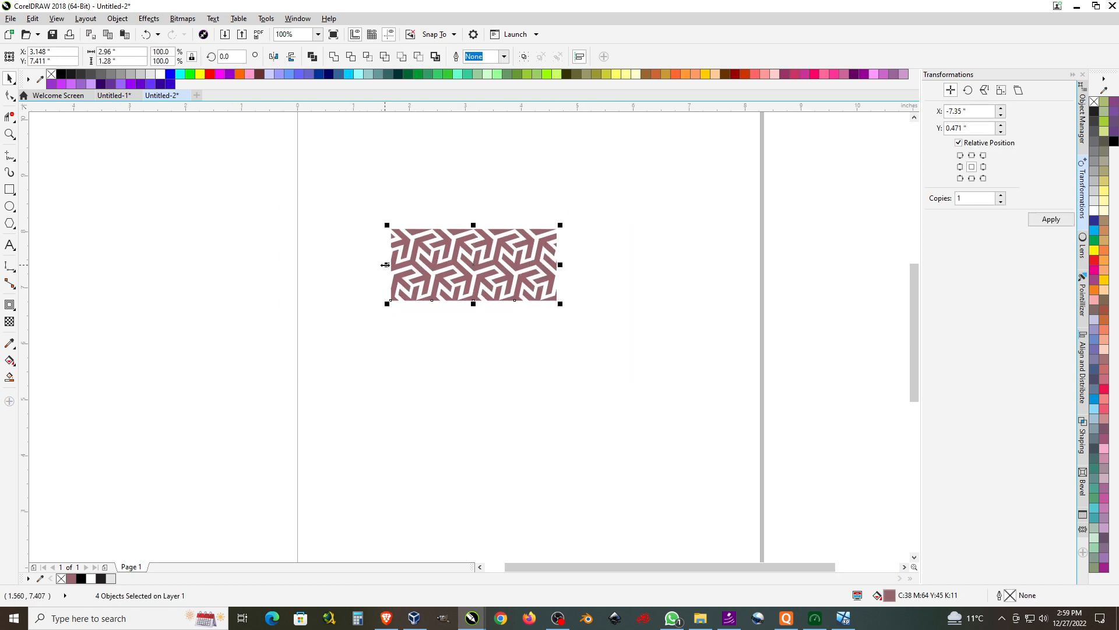
{"action": "left_click_drag", "start_coordinate": [387, 264], "coordinate": [695, 275]}
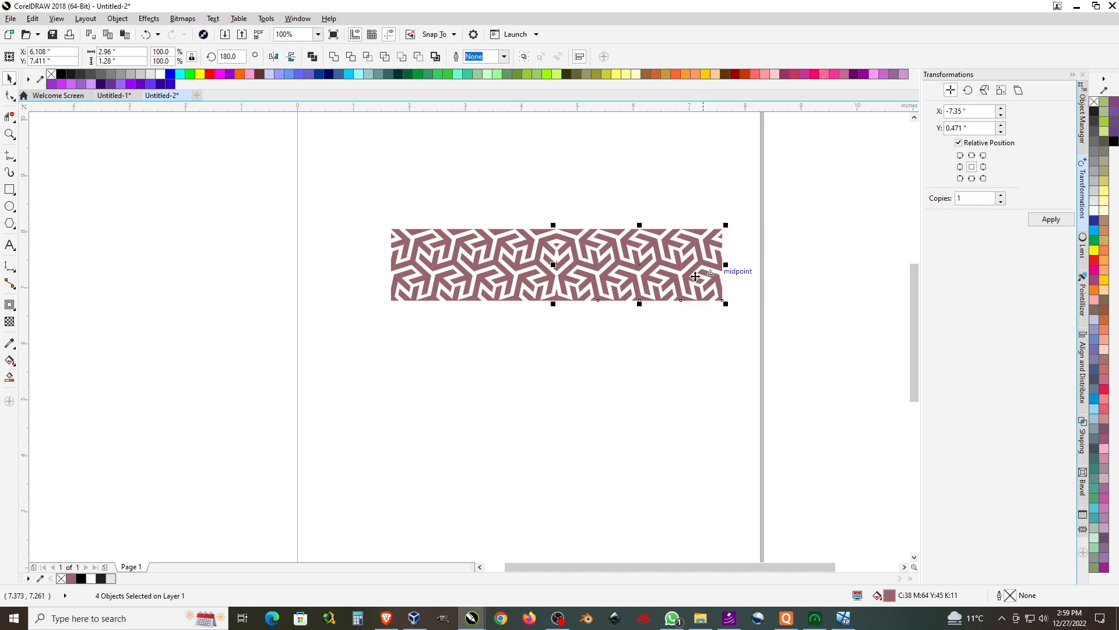
{"action": "left_click", "coordinate": [273, 57]}
Duplicate the eight-tile row flush to the right and flip the copy back horizontally, giving a row 11.84 inches wide.
{"action": "left_click_drag", "start_coordinate": [355, 193], "coordinate": [786, 347]}
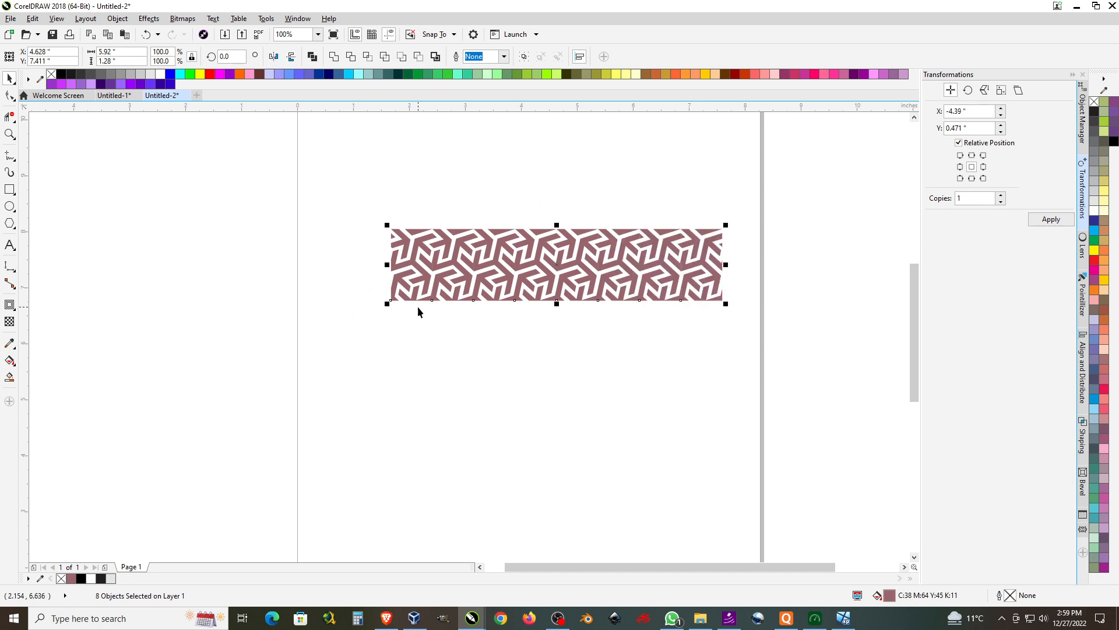
{"action": "scroll", "coordinate": [310, 279], "scroll_direction": "down", "scroll_amount": 1}
{"action": "left_click_drag", "start_coordinate": [349, 272], "coordinate": [591, 288]}
{"action": "left_click", "coordinate": [273, 57]}
Copy the full-width row flush below itself and flip the copy back vertically to form a block 2.56 inches high.
{"action": "left_click_drag", "start_coordinate": [288, 187], "coordinate": [771, 347]}
{"action": "left_click_drag", "start_coordinate": [523, 259], "coordinate": [523, 295]}
{"action": "left_click", "coordinate": [291, 57]}
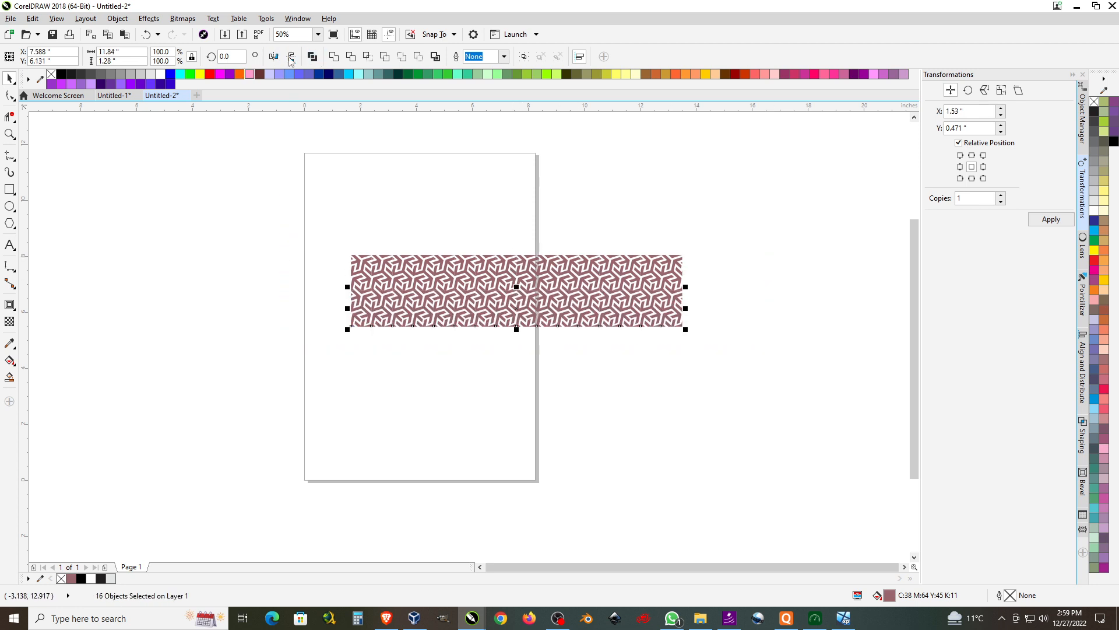
Copy the two-row block downward twice, each copy flush and flipped back vertically, to make a six-row pattern 7.68 inches high.
{"action": "left_click_drag", "start_coordinate": [318, 188], "coordinate": [815, 423]}
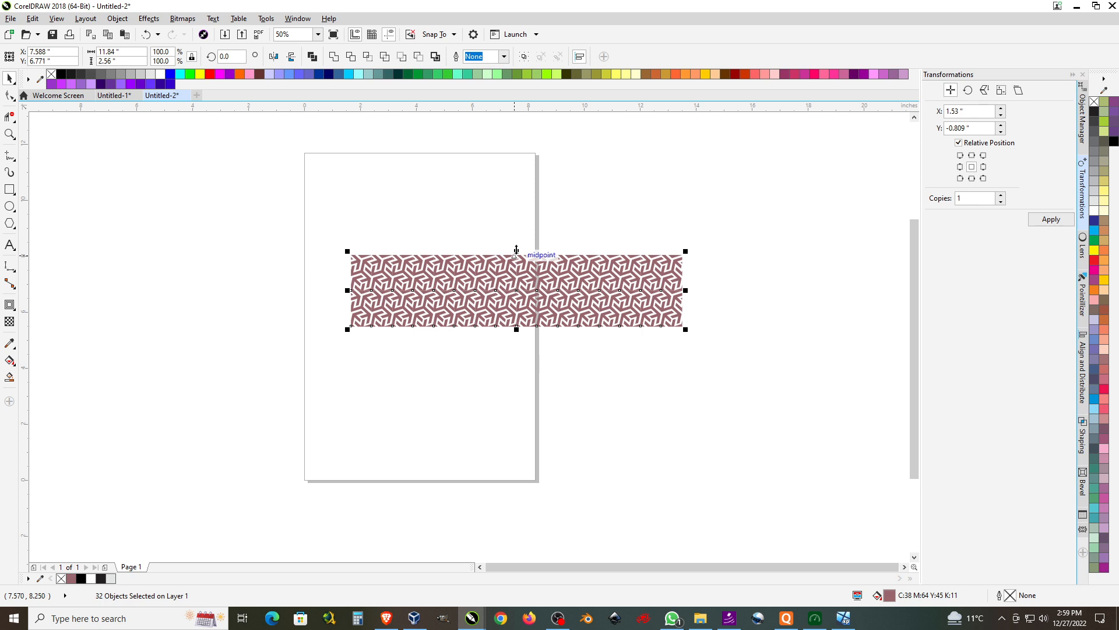
{"action": "left_click_drag", "start_coordinate": [517, 251], "coordinate": [516, 401]}
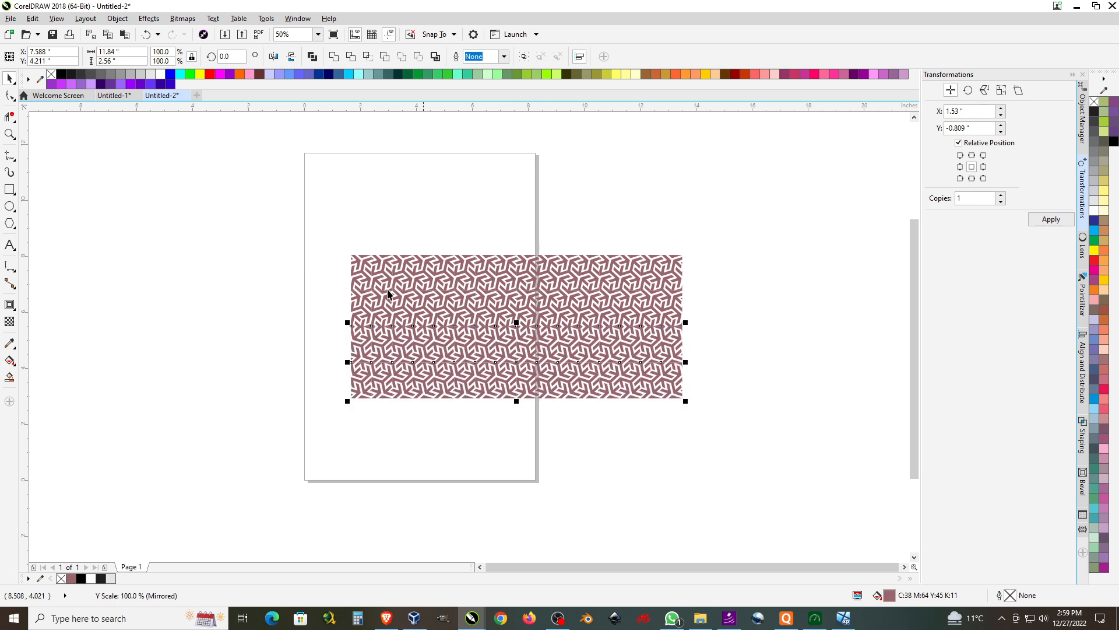
{"action": "left_click", "coordinate": [291, 56]}
{"action": "left_click_drag", "start_coordinate": [517, 322], "coordinate": [522, 434]}
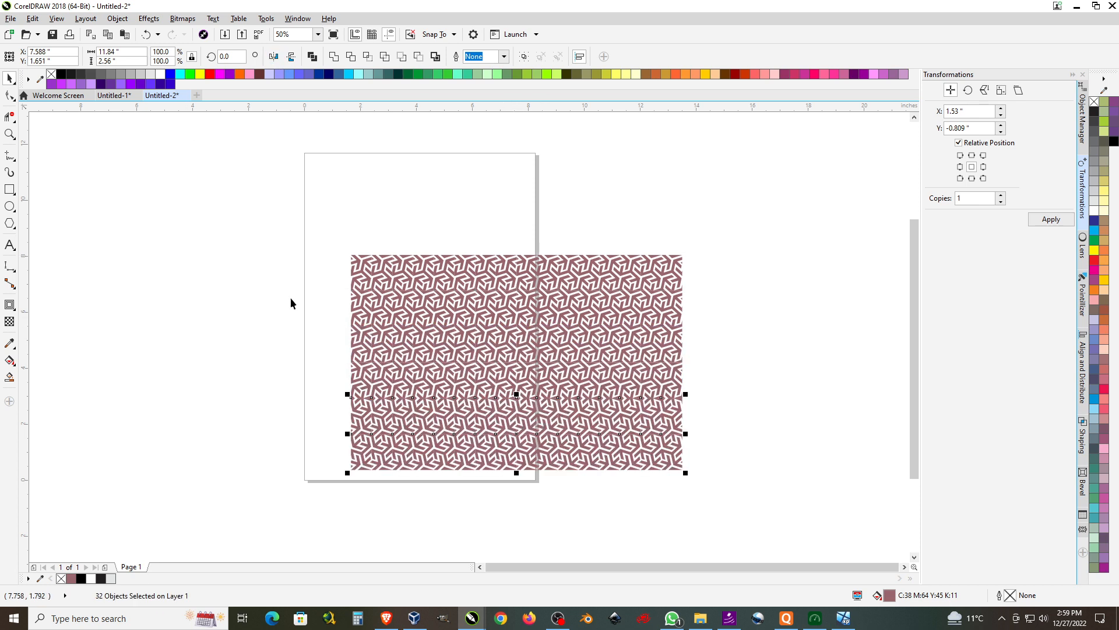
{"action": "left_click", "coordinate": [291, 57]}
{"action": "left_click", "coordinate": [401, 129]}
Examine the joints between tiles across the assembled pattern.
{"action": "scroll", "coordinate": [356, 188], "scroll_direction": "down", "scroll_amount": 1}
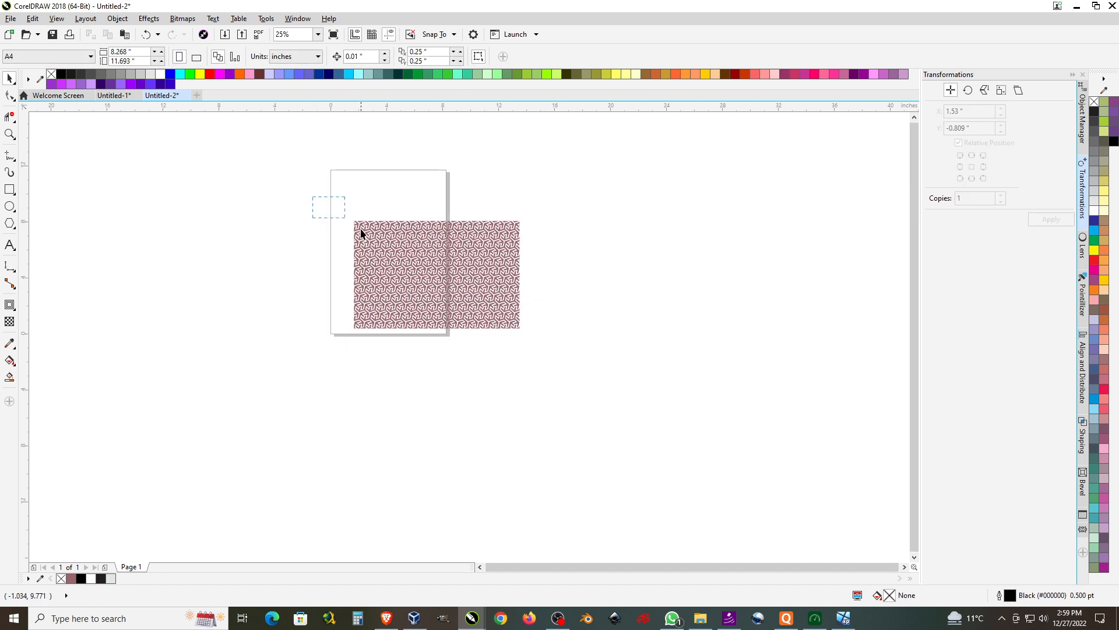
{"action": "left_click_drag", "start_coordinate": [361, 233], "coordinate": [524, 329]}
{"action": "scroll", "coordinate": [480, 254], "scroll_direction": "up", "scroll_amount": 1}
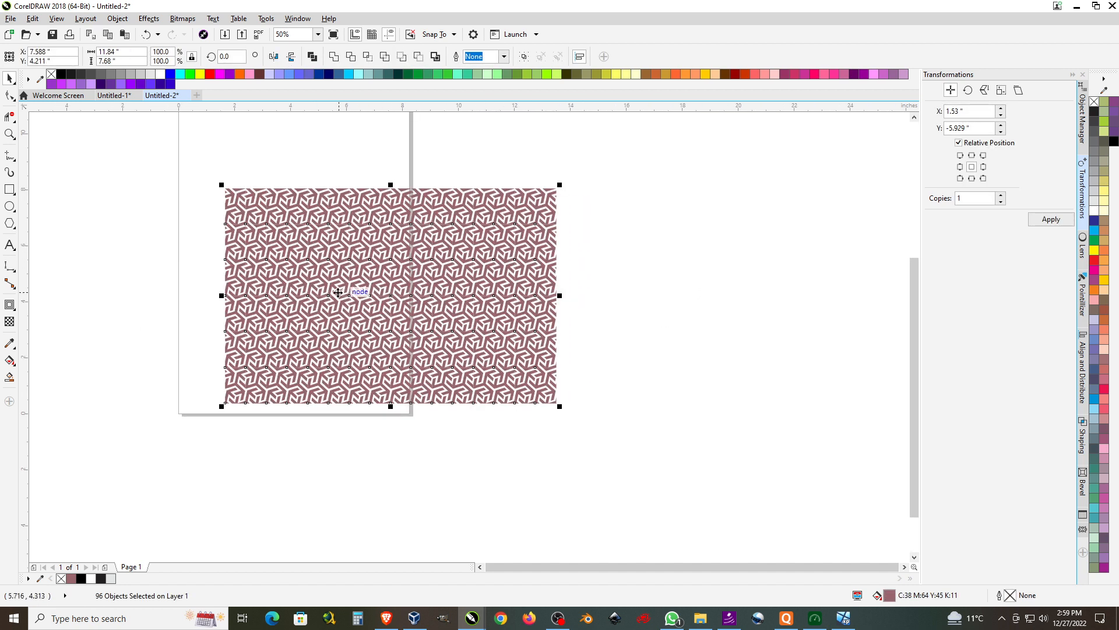
{"action": "scroll", "coordinate": [338, 292], "scroll_direction": "up", "scroll_amount": 1}
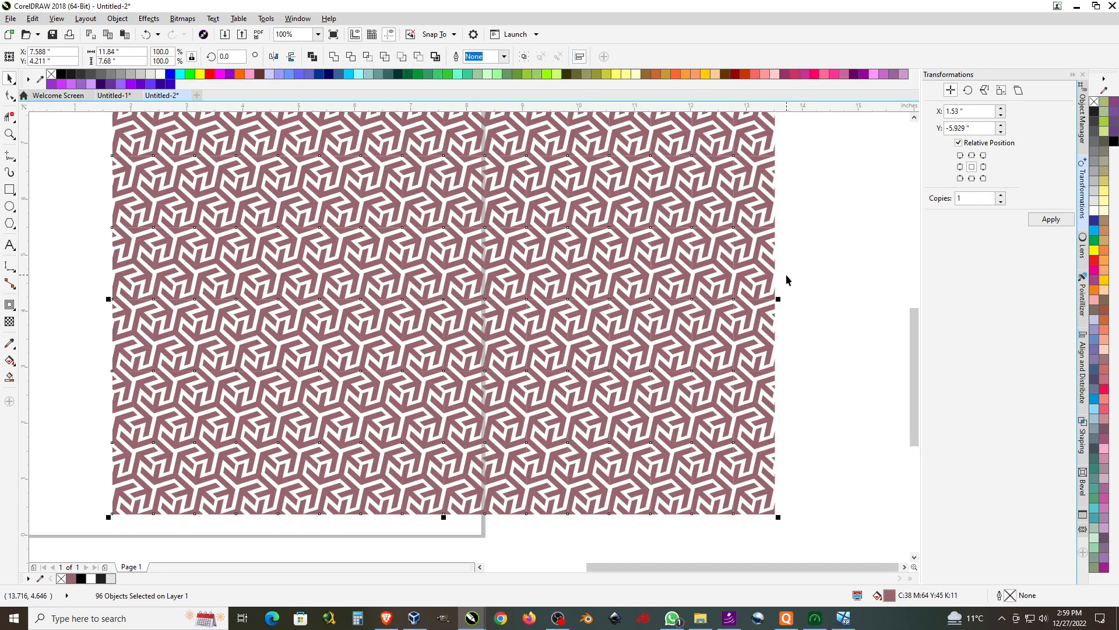
{"action": "scroll", "coordinate": [324, 359], "scroll_direction": "down", "scroll_amount": 1}
{"action": "scroll", "coordinate": [331, 350], "scroll_direction": "up", "scroll_amount": 1}
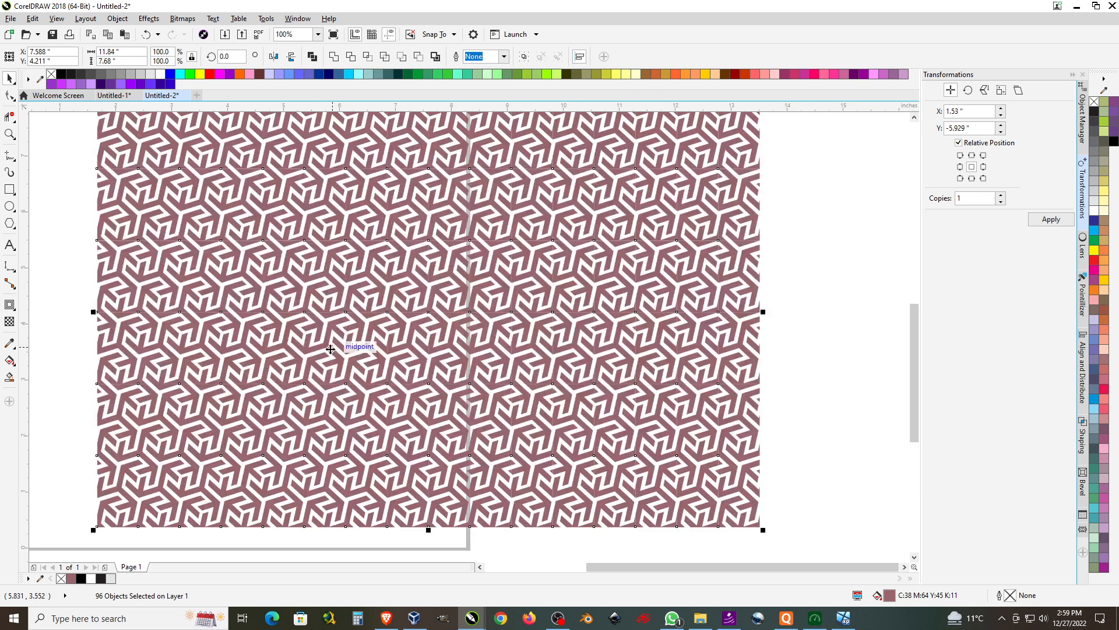
{"action": "scroll", "coordinate": [426, 281], "scroll_direction": "down", "scroll_amount": 1}
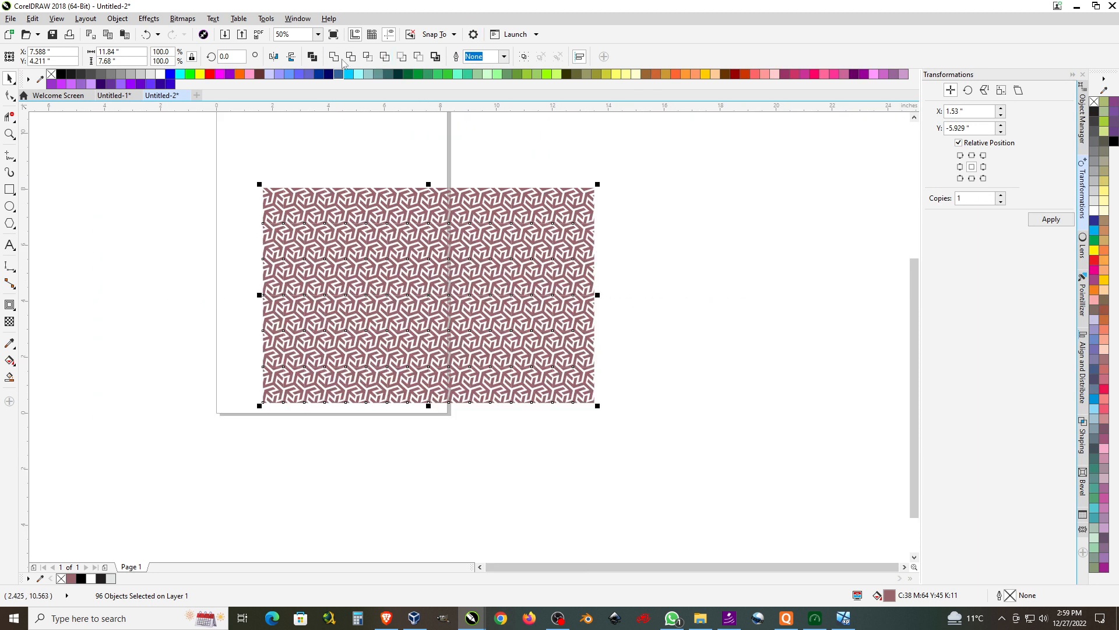
Place a copy of one right-edge tile at about X -2.7, Y 8.2 inches, and weld all the pattern's tiles into one curve.
{"action": "left_click", "coordinate": [668, 308]}
{"action": "left_click_drag", "start_coordinate": [592, 279], "coordinate": [153, 194]}
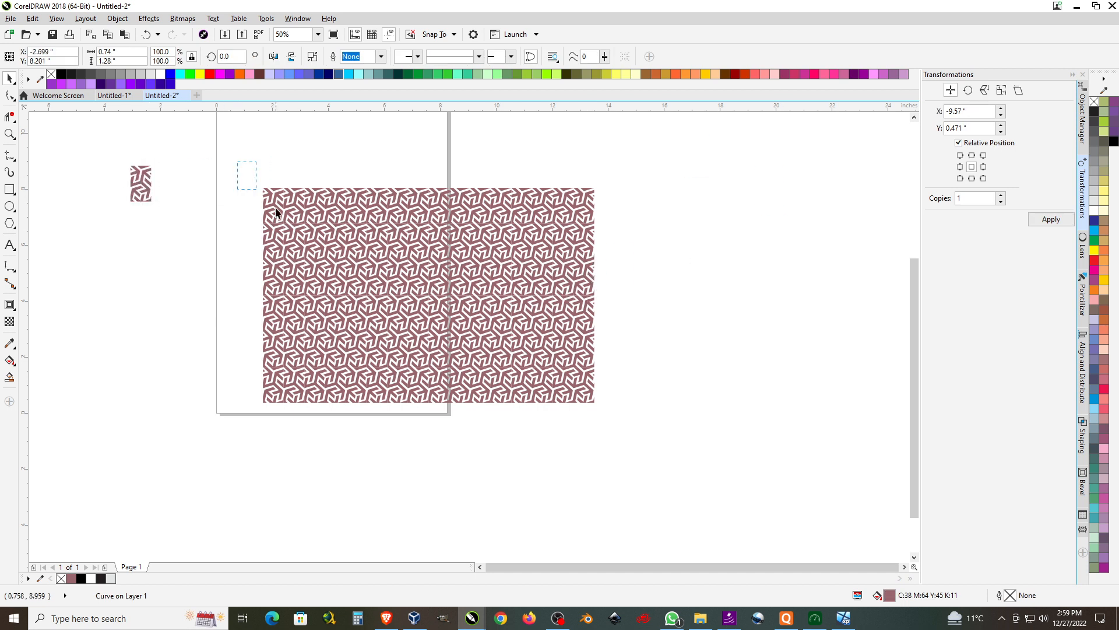
{"action": "left_click_drag", "start_coordinate": [276, 212], "coordinate": [725, 445]}
{"action": "left_click", "coordinate": [333, 56]}
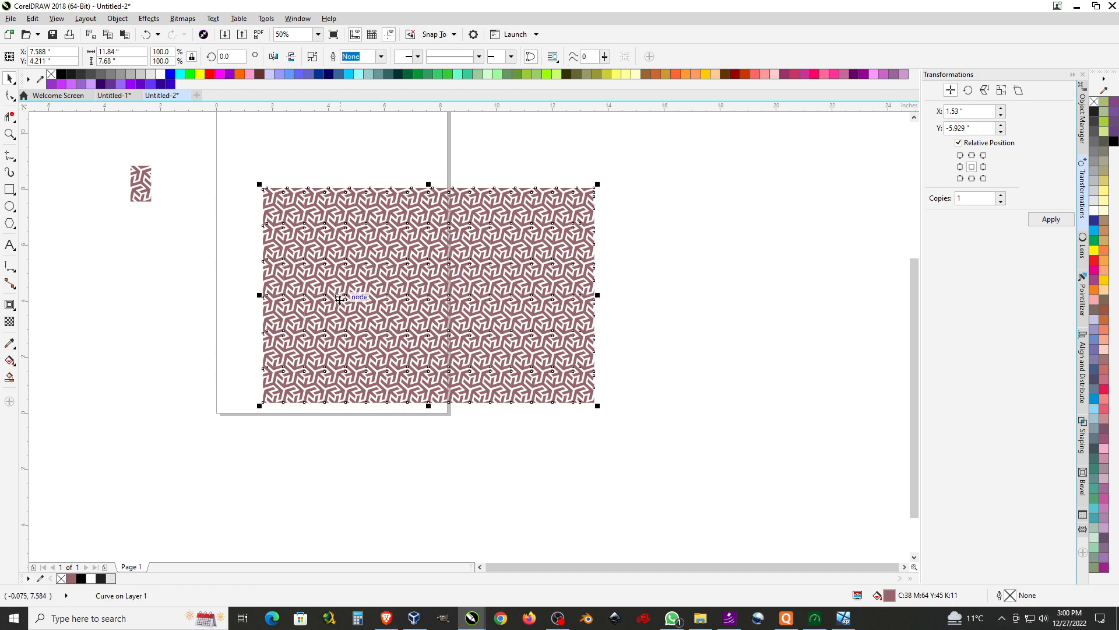
Start creating a vector-type pattern fill and frame the separate single tile exactly from corner to corner as the pattern area.
{"action": "scroll", "coordinate": [344, 315], "scroll_direction": "down", "scroll_amount": 1}
{"action": "scroll", "coordinate": [246, 190], "scroll_direction": "up", "scroll_amount": 2}
{"action": "scroll", "coordinate": [213, 439], "scroll_direction": "up", "scroll_amount": 2}
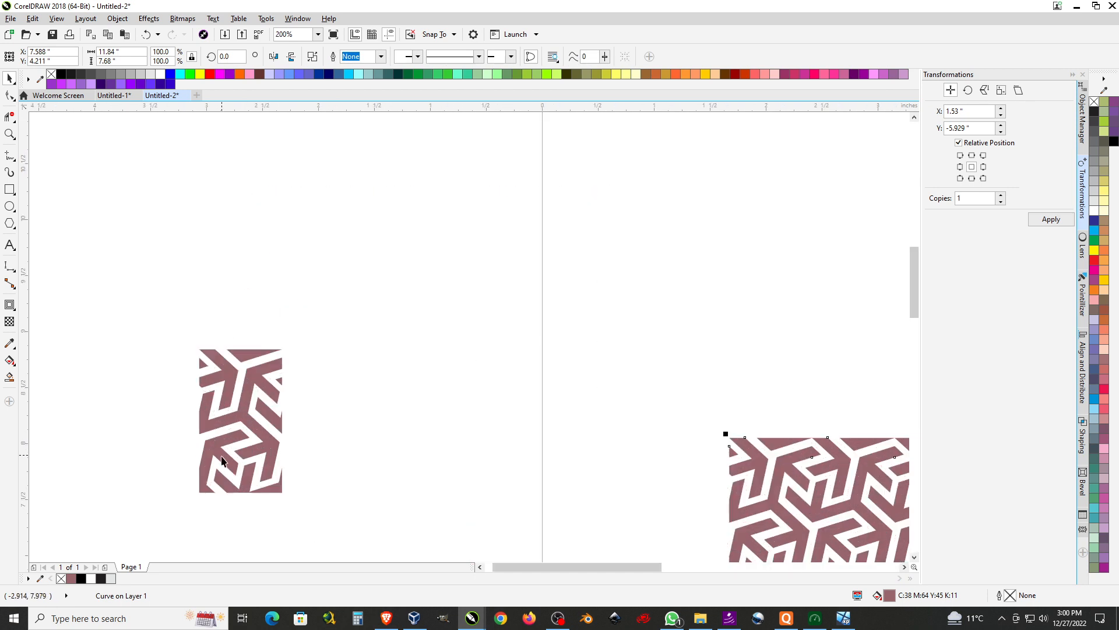
{"action": "left_click", "coordinate": [266, 18]}
{"action": "mouse_move", "coordinate": [299, 100]}
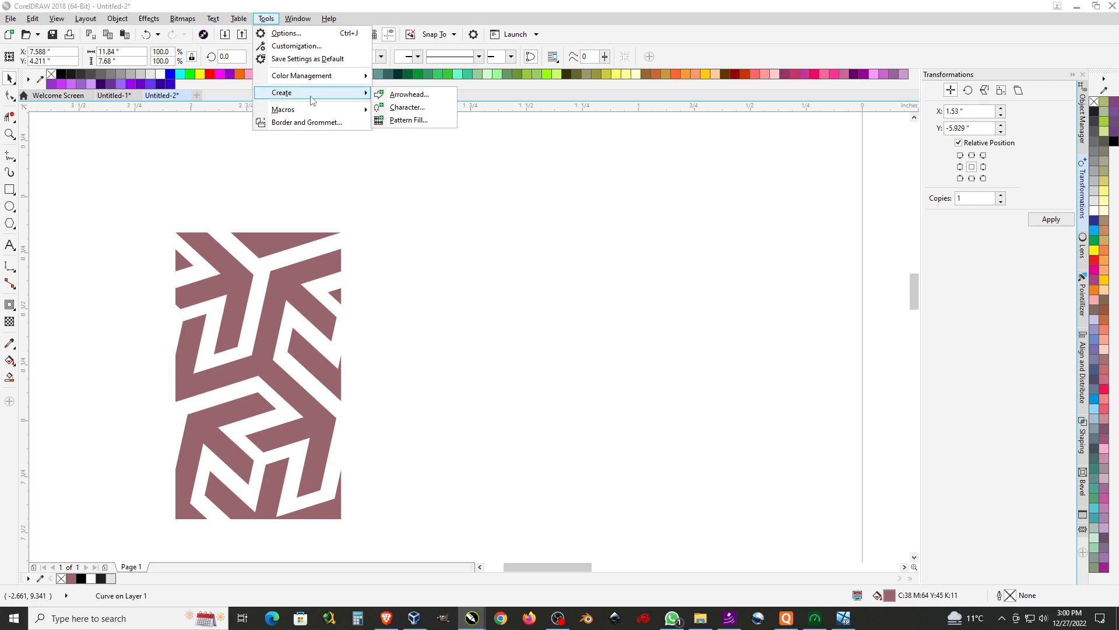
{"action": "left_click", "coordinate": [408, 120]}
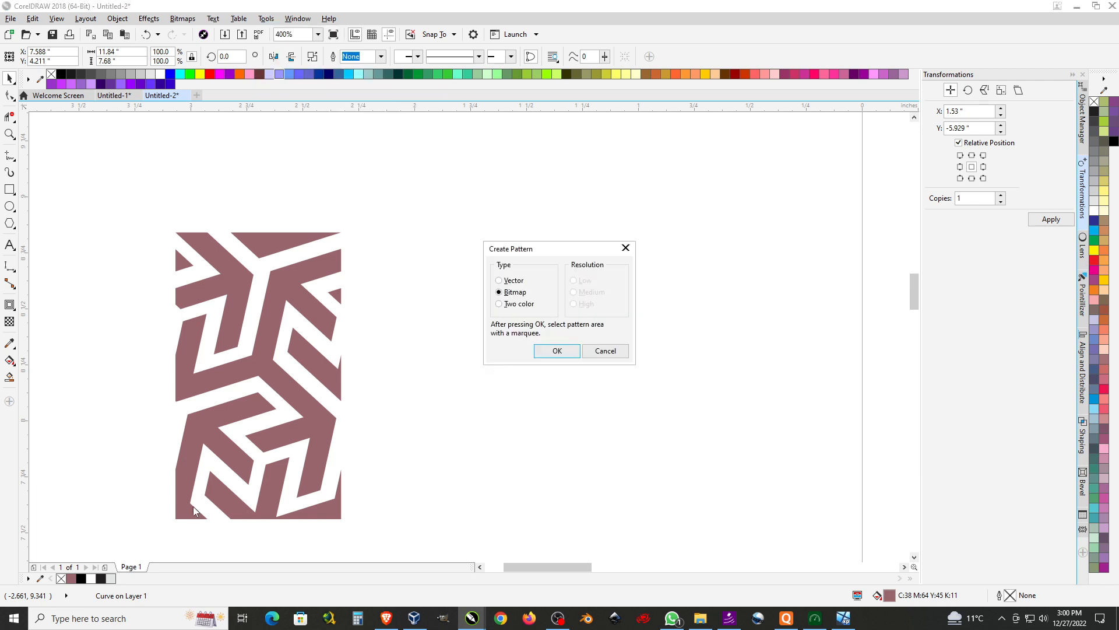
{"action": "left_click", "coordinate": [514, 280]}
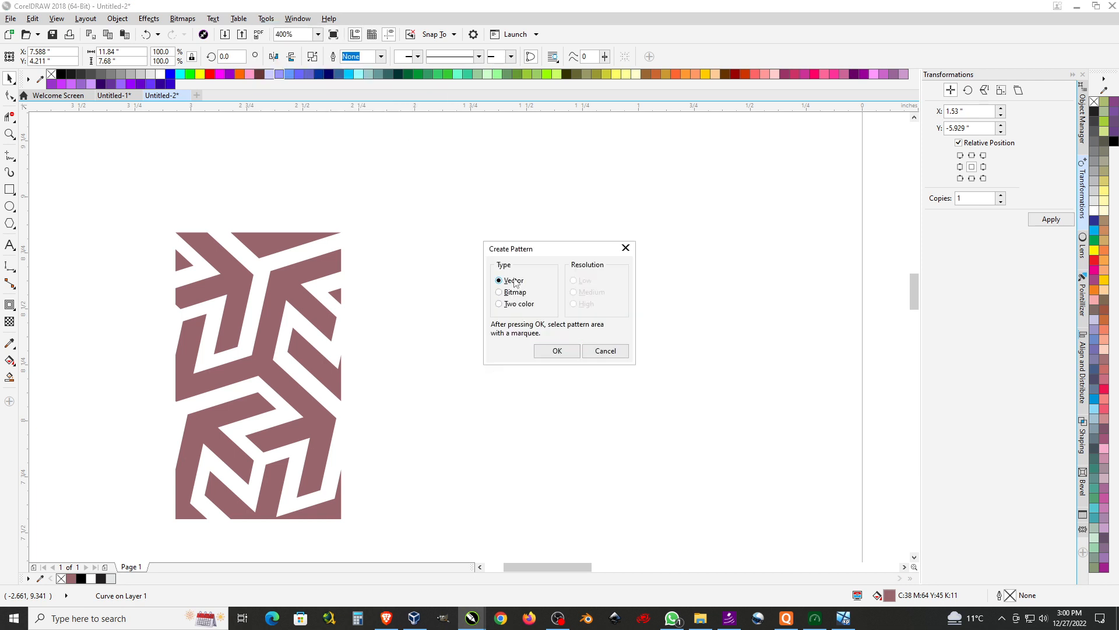
{"action": "left_click", "coordinate": [557, 350]}
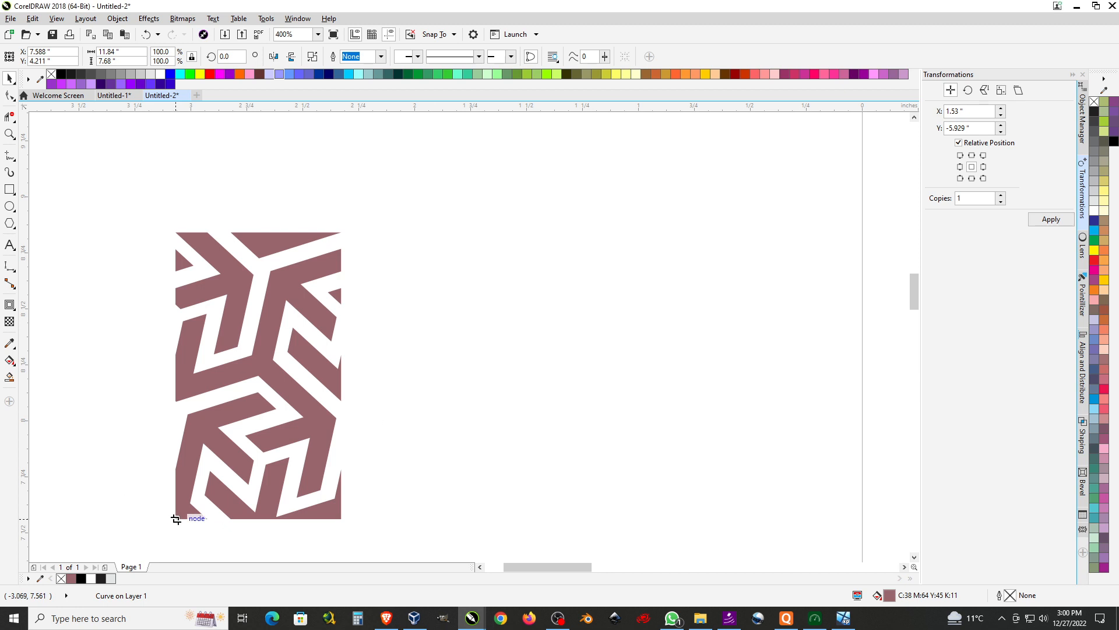
{"action": "left_click_drag", "start_coordinate": [176, 518], "coordinate": [343, 233]}
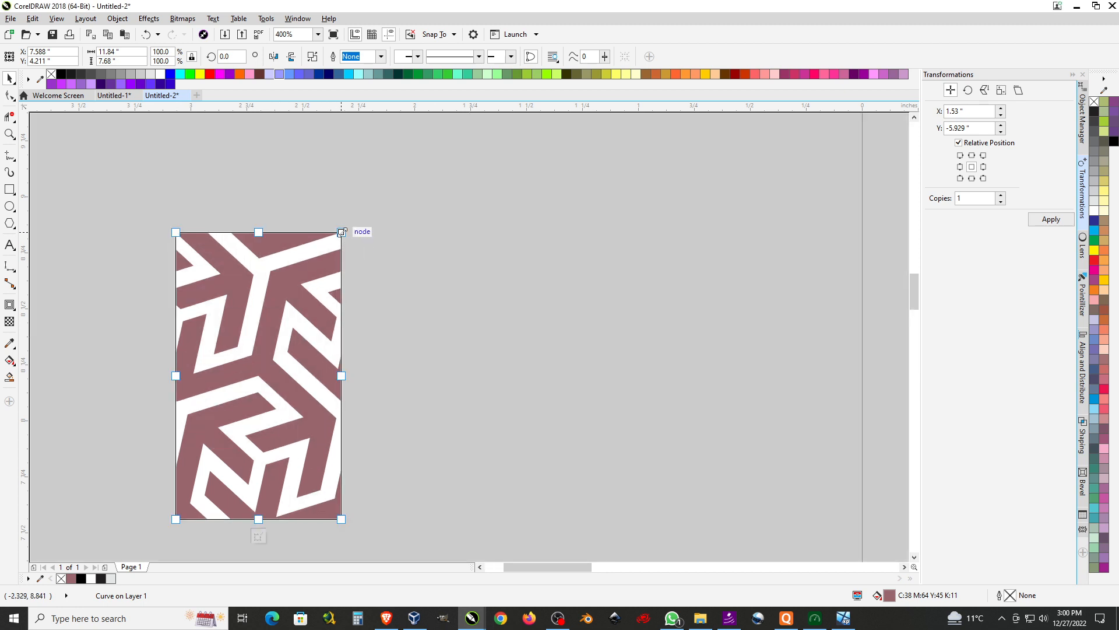
Check that the pattern area's edges align with the tile's sides, top and bottom, and accept the area.
{"action": "scroll", "coordinate": [172, 374], "scroll_direction": "up", "scroll_amount": 4}
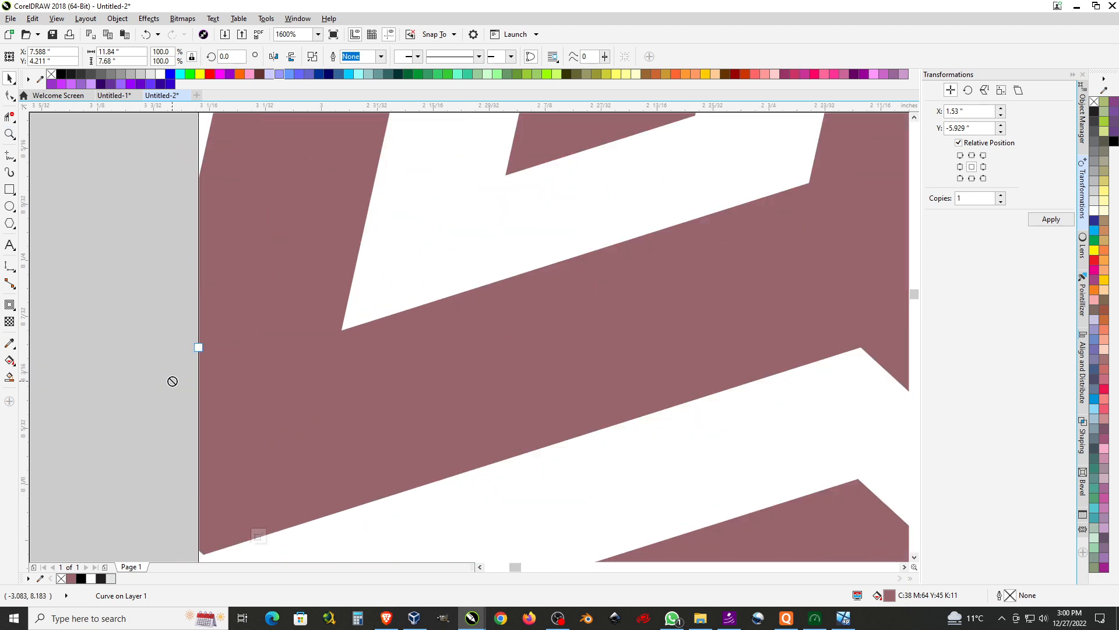
{"action": "scroll", "coordinate": [515, 374], "scroll_direction": "down", "scroll_amount": 4}
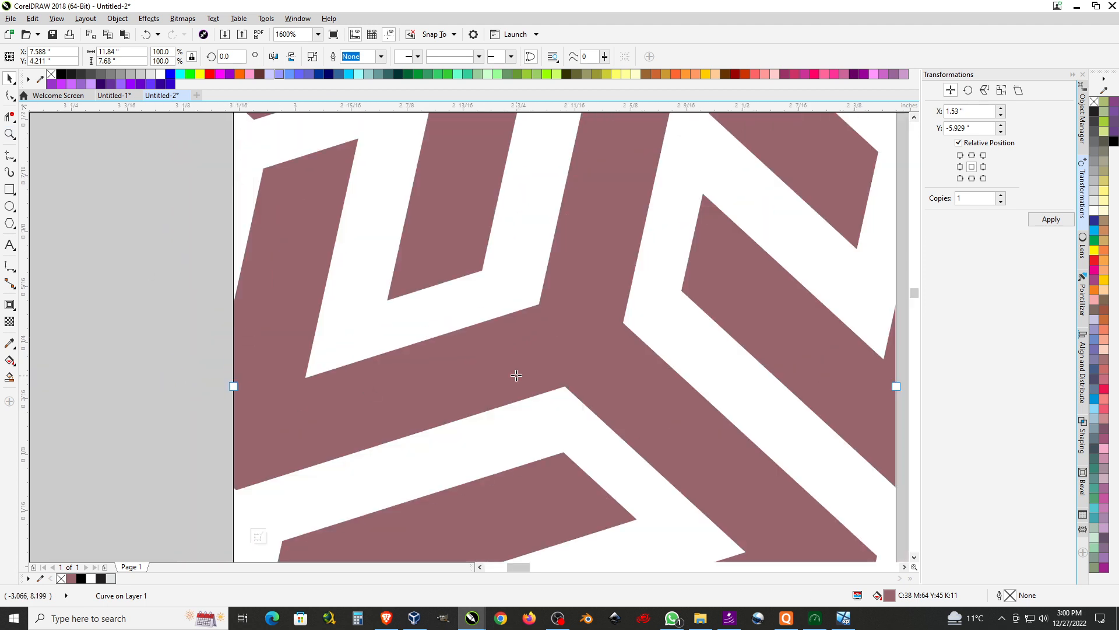
{"action": "scroll", "coordinate": [592, 369], "scroll_direction": "up", "scroll_amount": 3}
{"action": "scroll", "coordinate": [691, 379], "scroll_direction": "up", "scroll_amount": 2}
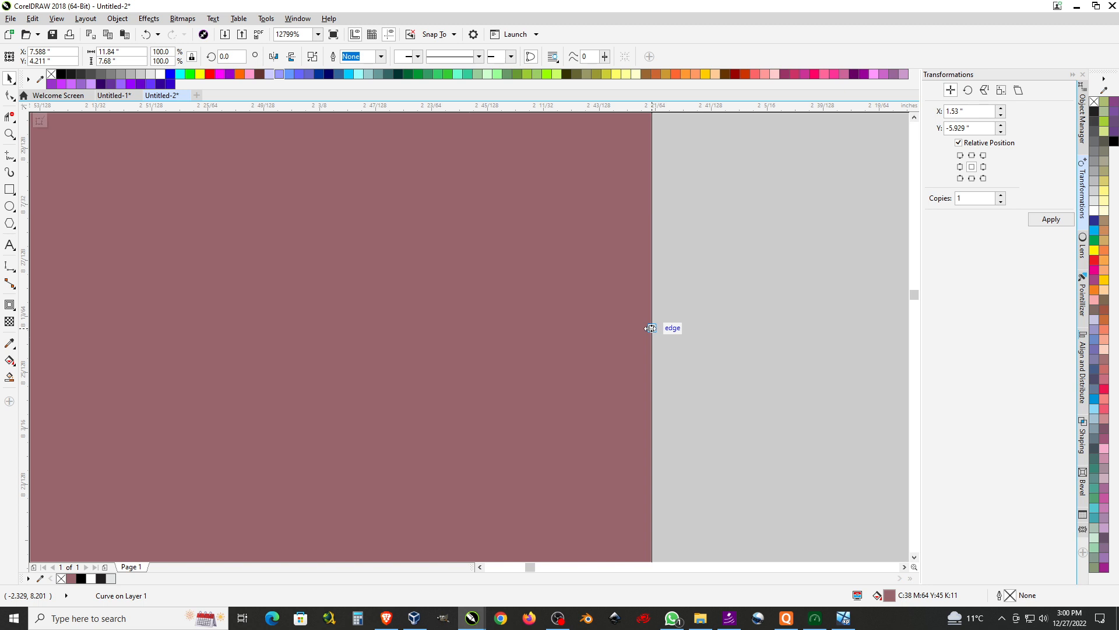
{"action": "scroll", "coordinate": [562, 370], "scroll_direction": "down", "scroll_amount": 4}
{"action": "scroll", "coordinate": [562, 370], "scroll_direction": "down", "scroll_amount": 2}
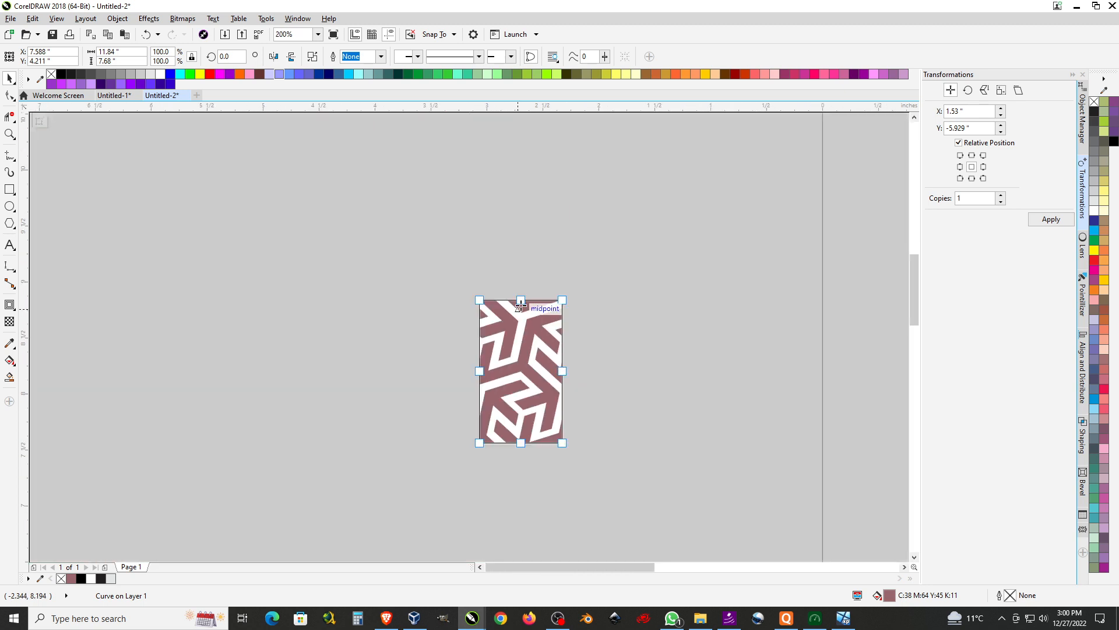
{"action": "scroll", "coordinate": [524, 289], "scroll_direction": "up", "scroll_amount": 5}
{"action": "scroll", "coordinate": [526, 284], "scroll_direction": "down", "scroll_amount": 5}
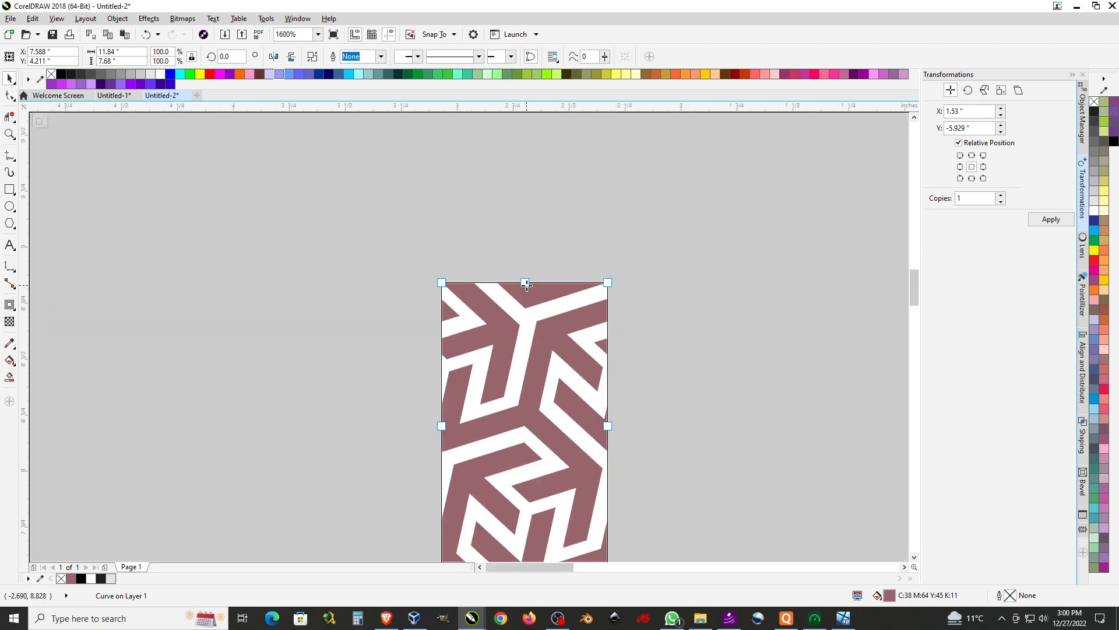
{"action": "scroll", "coordinate": [541, 419], "scroll_direction": "up", "scroll_amount": 2}
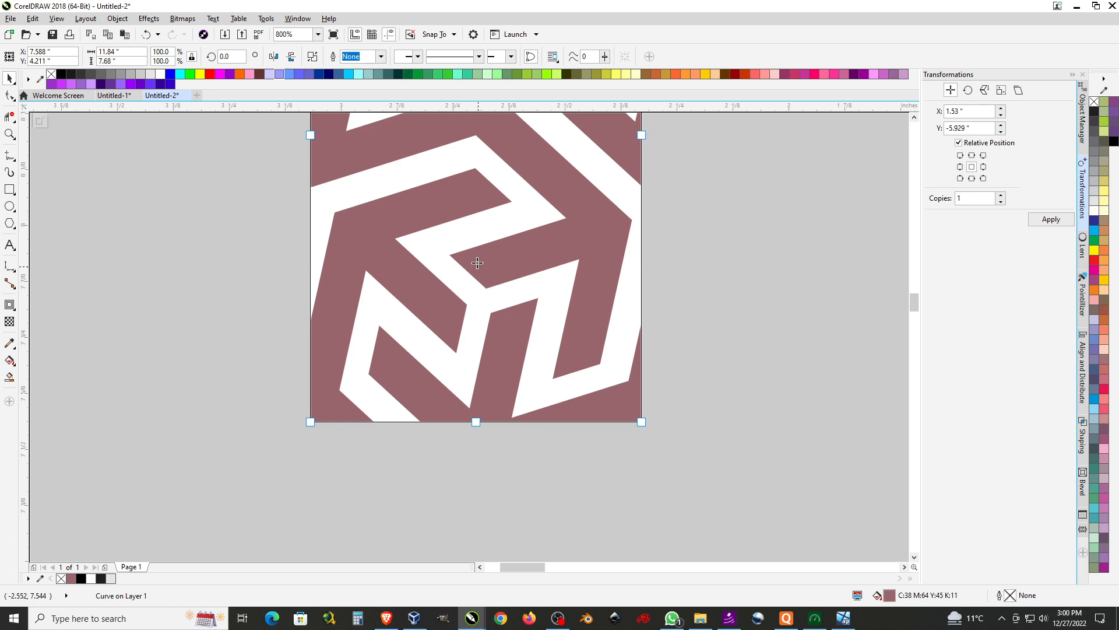
{"action": "key", "text": "Return"}
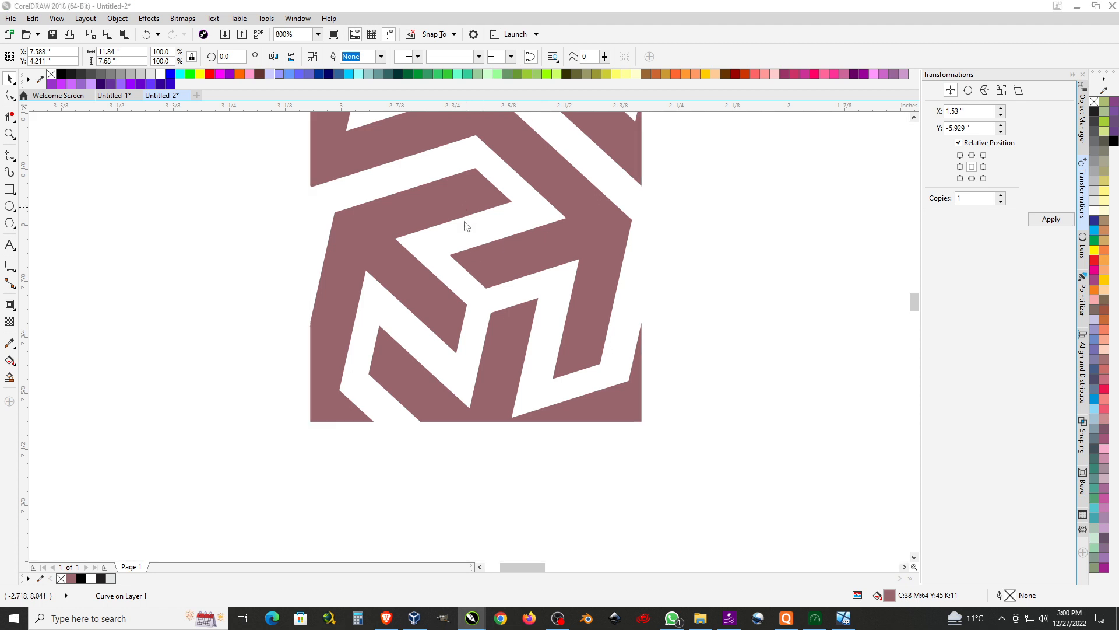
Save the new pattern fill with the name 0001 in the Texture category.
{"action": "left_click", "coordinate": [616, 276]}
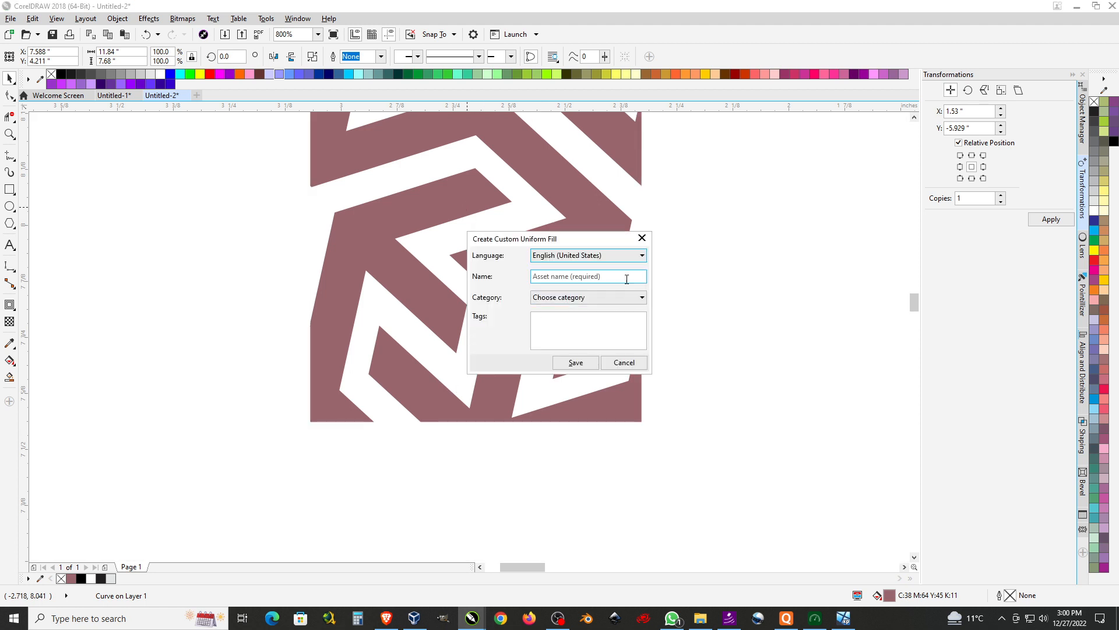
{"action": "type", "text": "0001"}
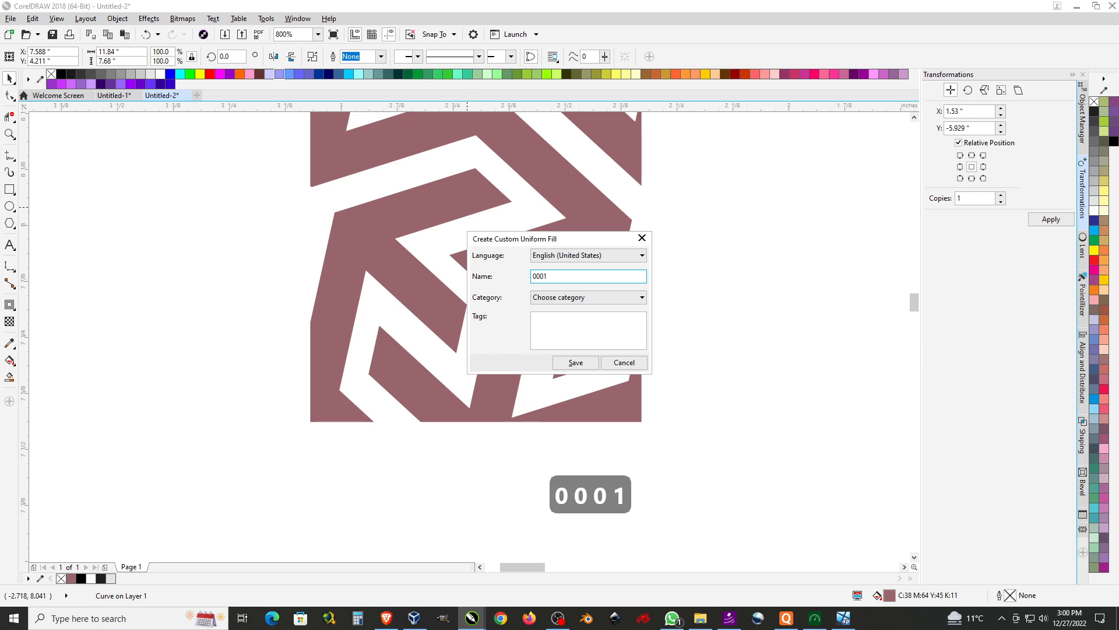
{"action": "left_click", "coordinate": [585, 298]}
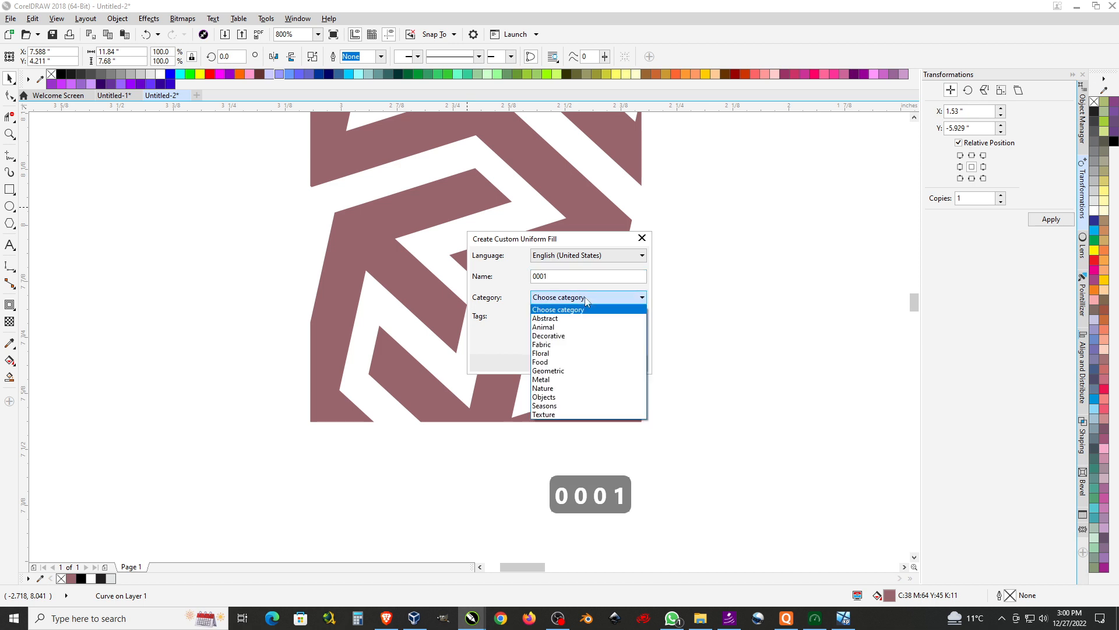
{"action": "left_click", "coordinate": [555, 414]}
{"action": "left_click", "coordinate": [574, 363]}
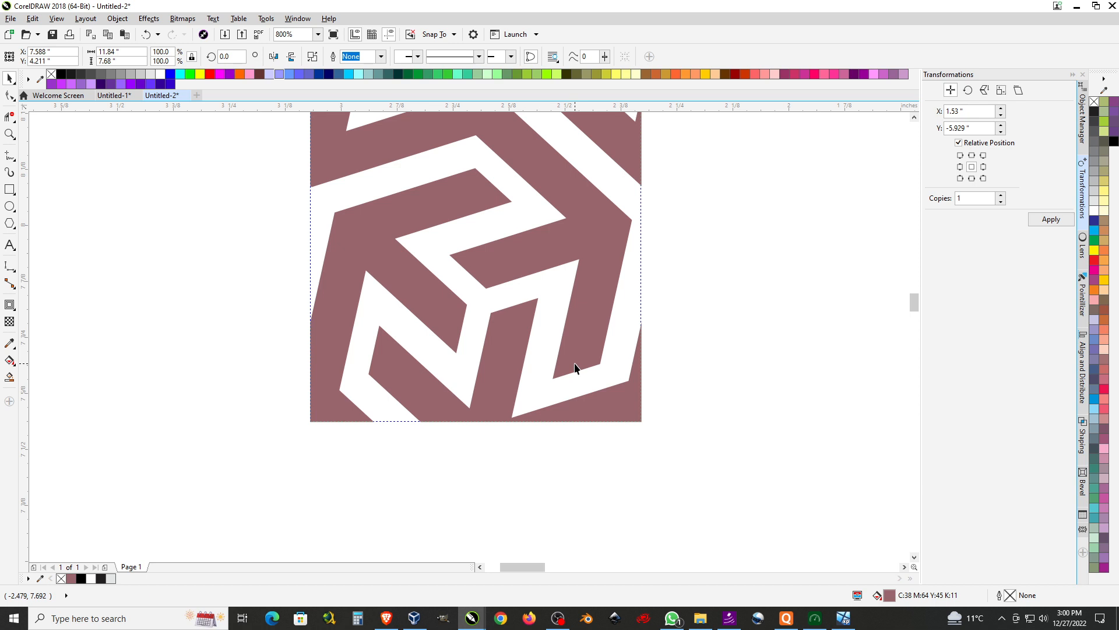
Draw a square about 7.9 inches on a side above the tiled pattern.
{"action": "scroll", "coordinate": [142, 393], "scroll_direction": "down", "scroll_amount": 6}
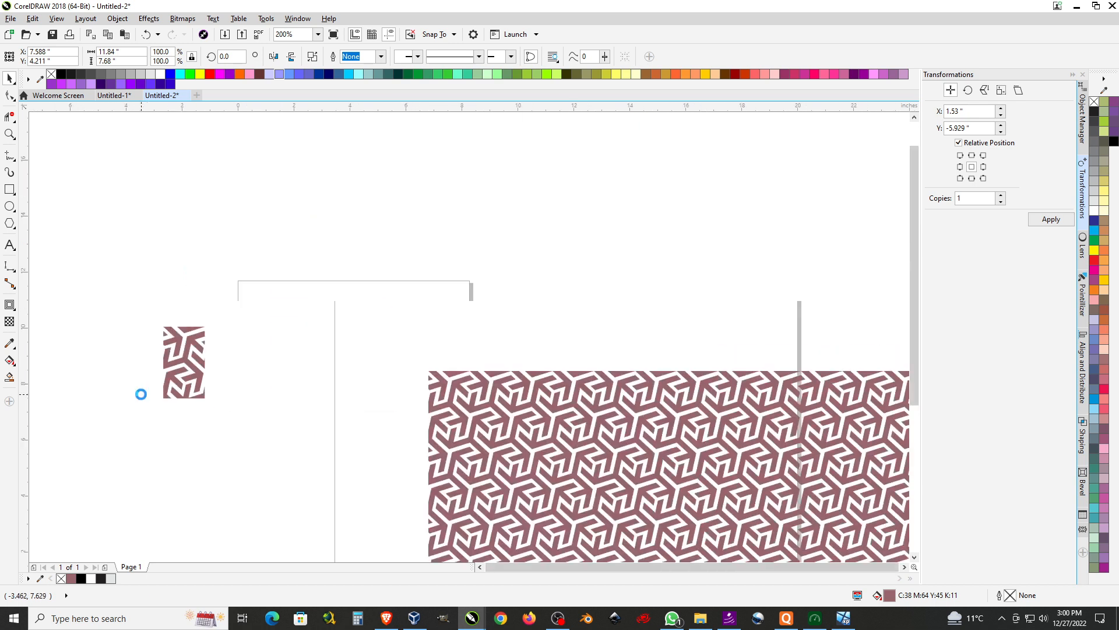
{"action": "left_click", "coordinate": [5, 193]}
{"action": "left_click_drag", "start_coordinate": [231, 138], "coordinate": [452, 359]}
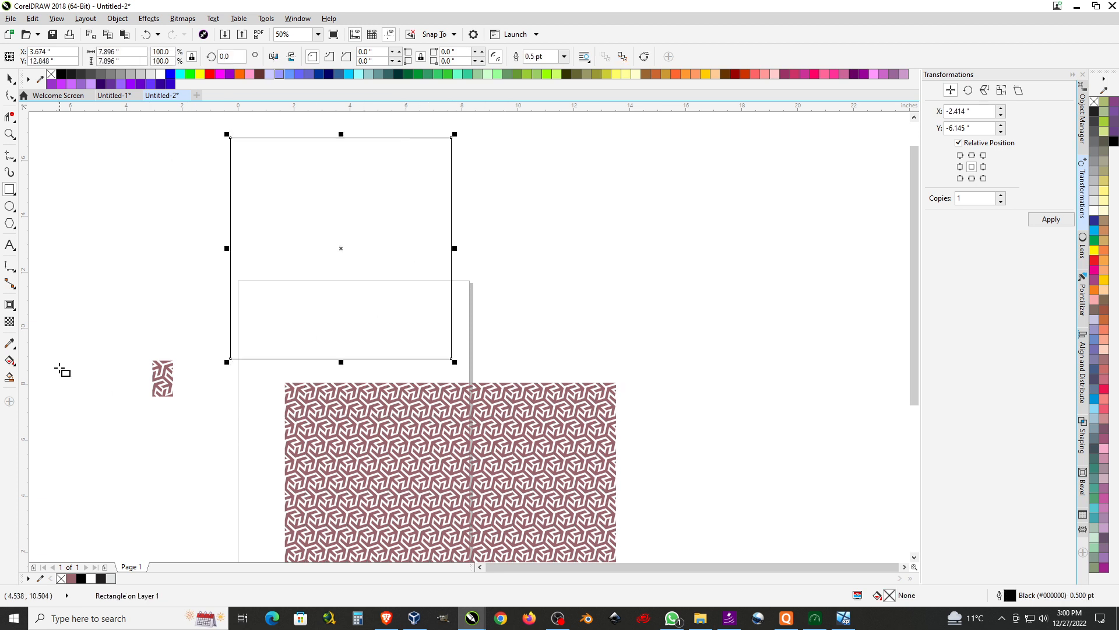
Fill the new square with a vector pattern, choosing the saved 0001 fill from the user content.
{"action": "left_click", "coordinate": [10, 361]}
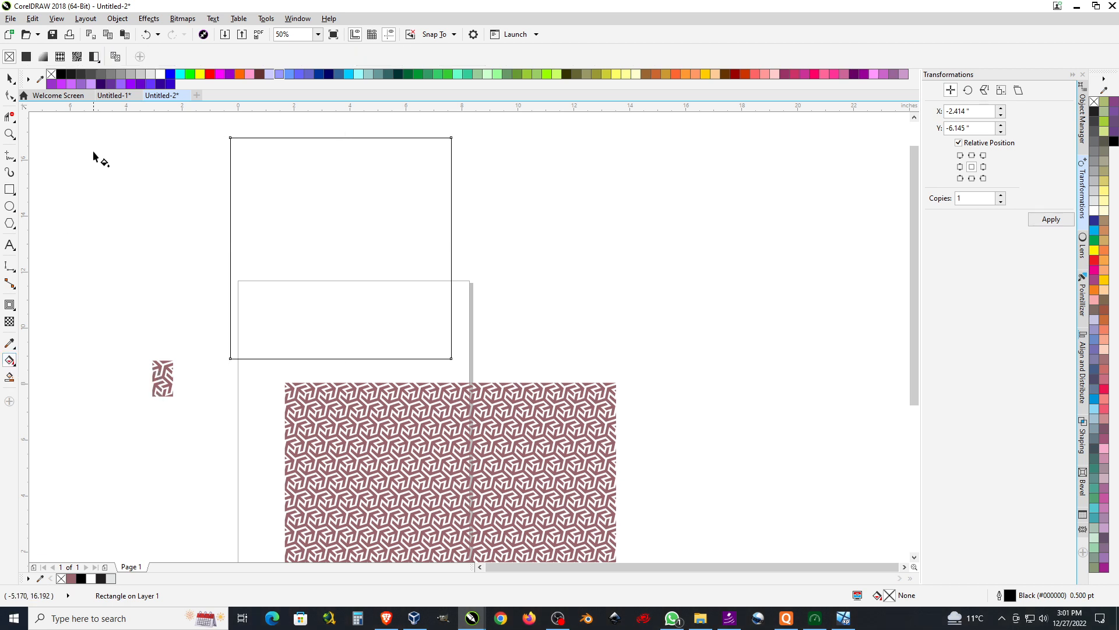
{"action": "left_click", "coordinate": [60, 56]}
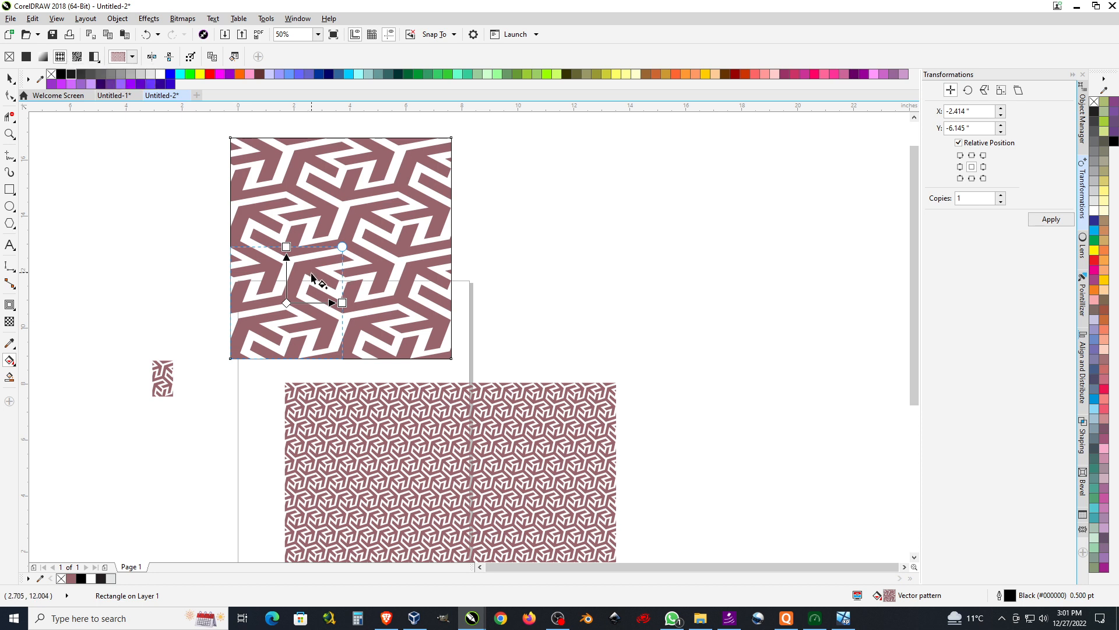
{"action": "left_click", "coordinate": [133, 58]}
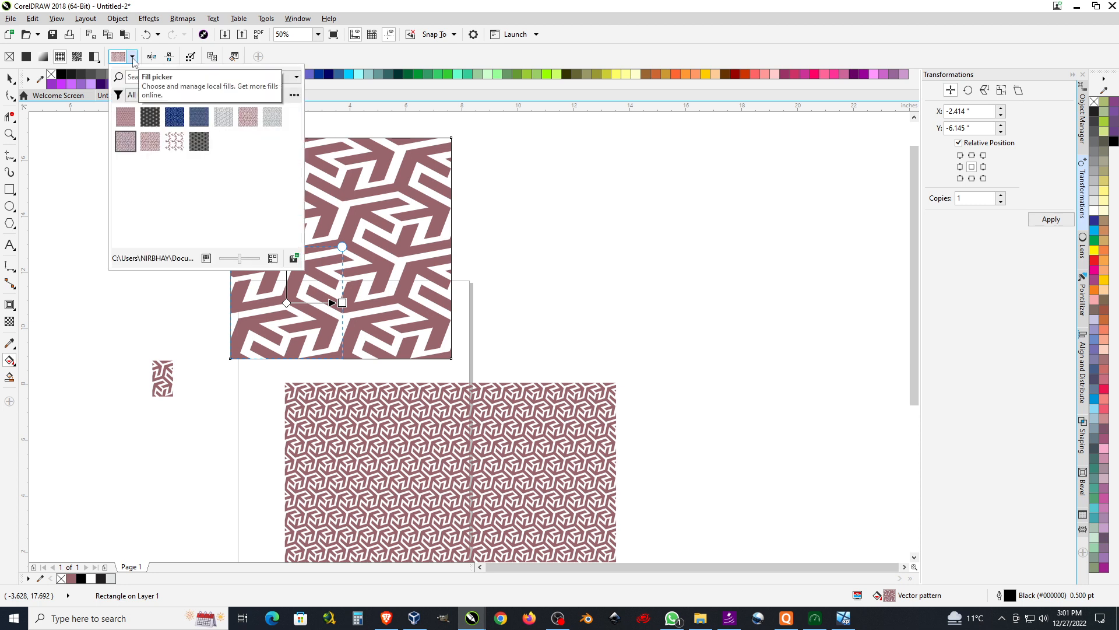
{"action": "left_click", "coordinate": [125, 142]}
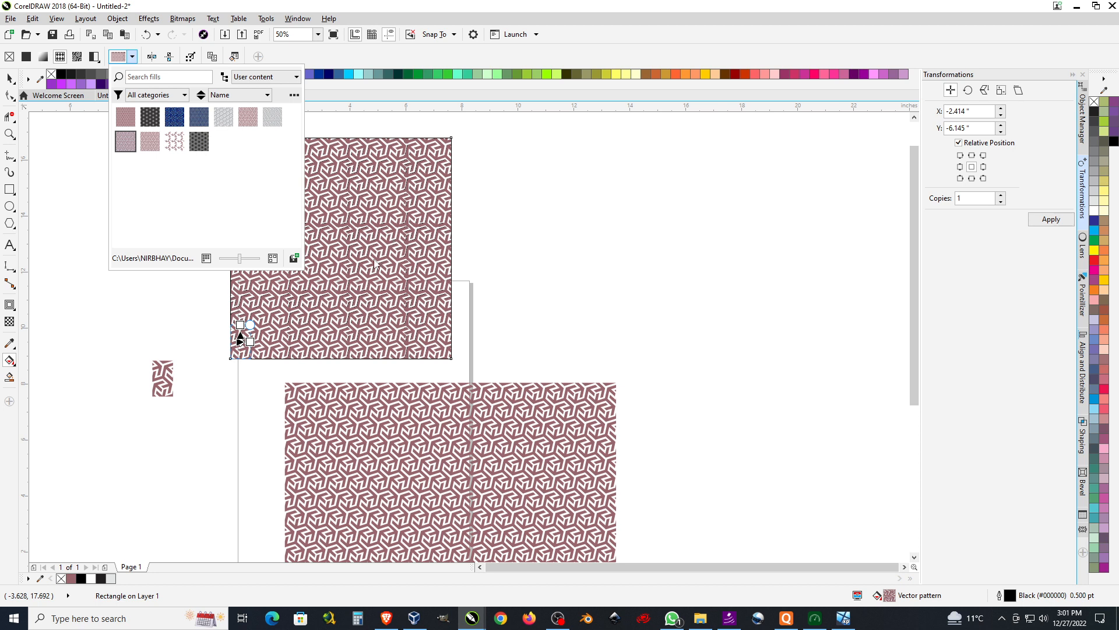
Inspect the pattern tile's width and height in the square's fill settings and close them without applying anything.
{"action": "left_click", "coordinate": [338, 62]}
{"action": "left_click", "coordinate": [234, 58]}
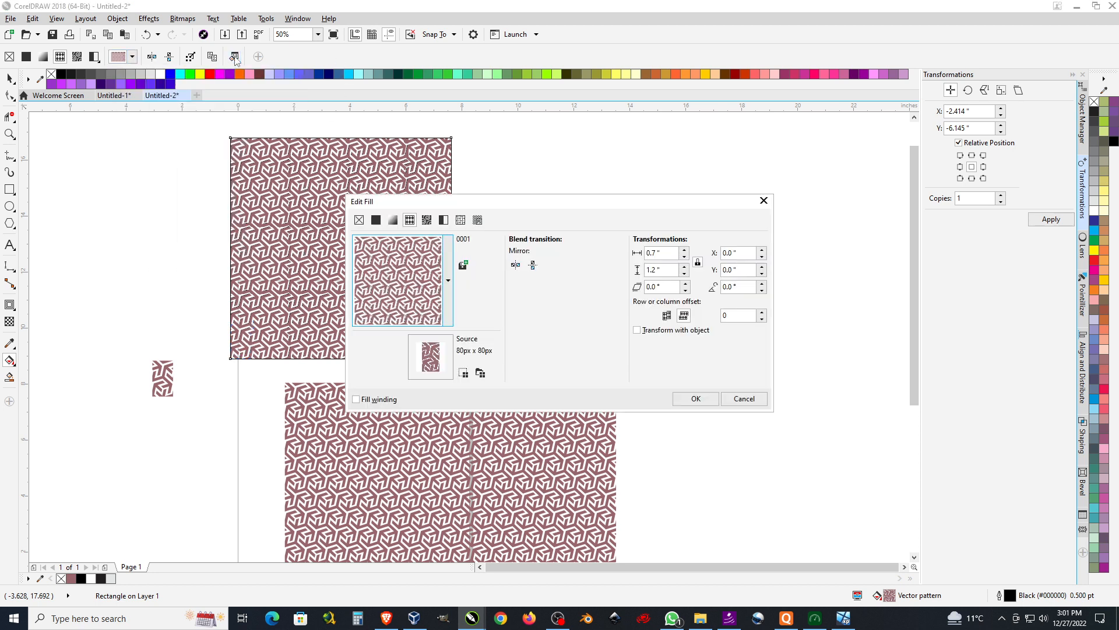
{"action": "left_click", "coordinate": [647, 252]}
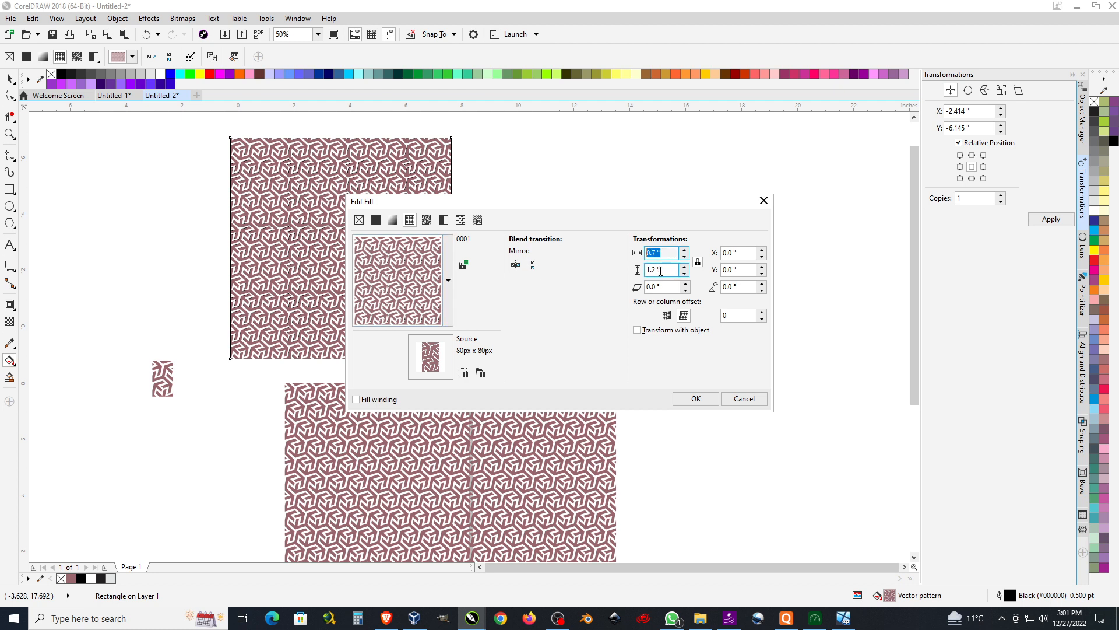
{"action": "left_click", "coordinate": [643, 269]}
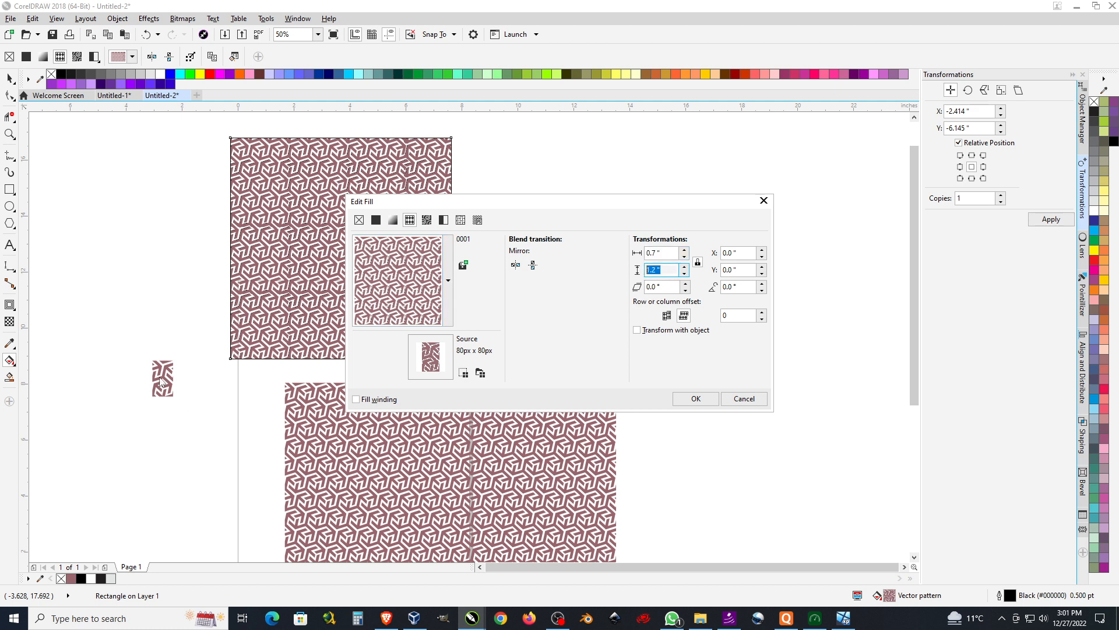
{"action": "left_click", "coordinate": [758, 399]}
Select the separate source tile and check its width and height against the fill's tile size.
{"action": "key", "text": "space"}
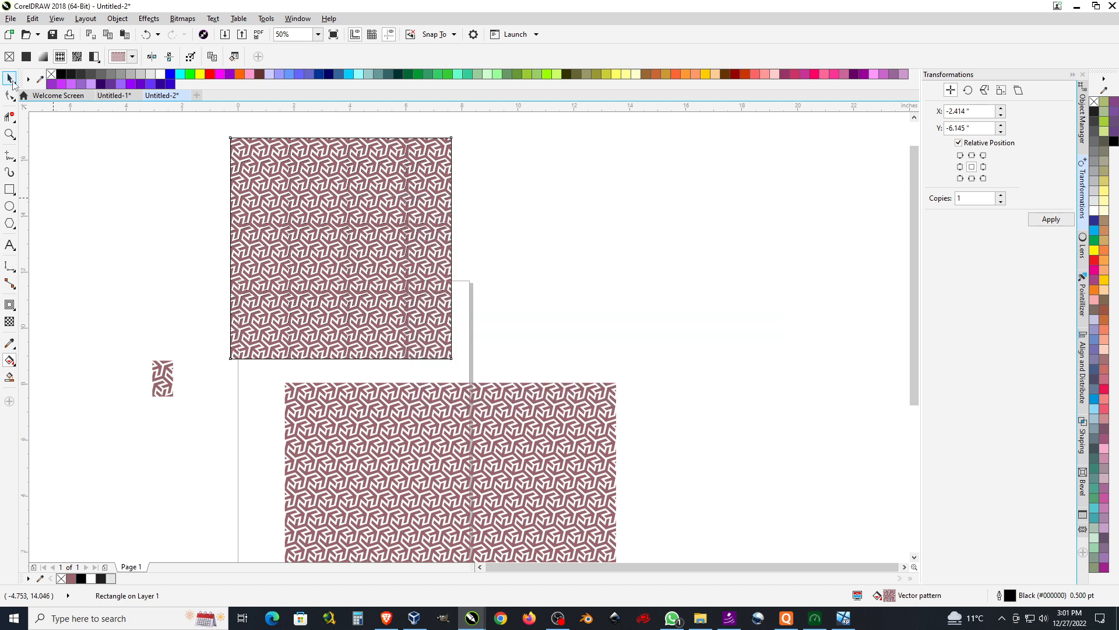
{"action": "left_click", "coordinate": [169, 380]}
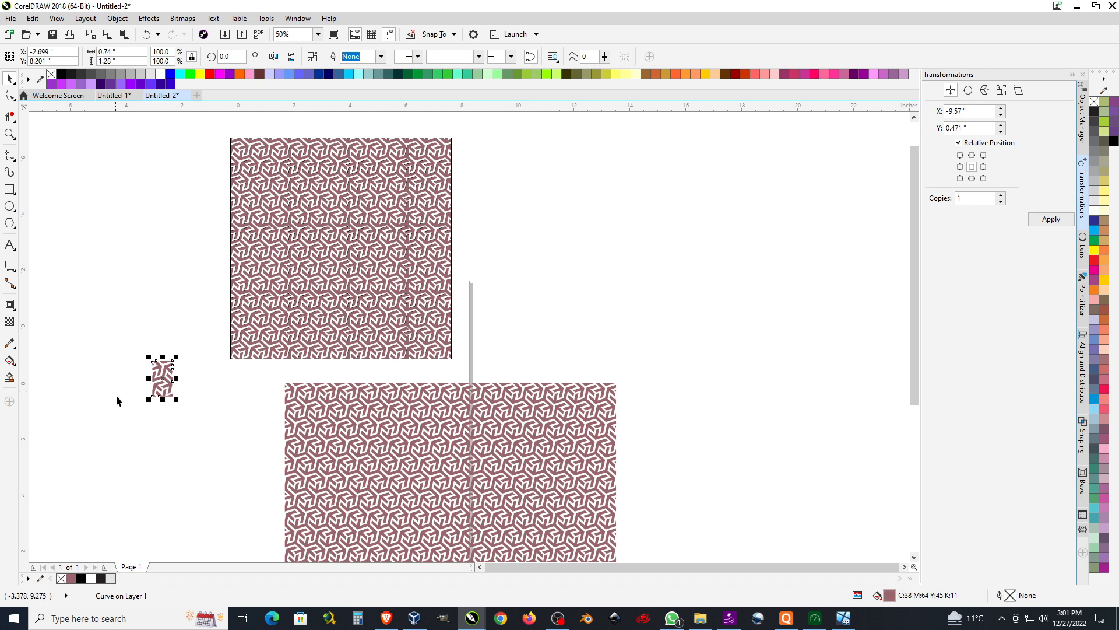
{"action": "left_click", "coordinate": [112, 60]}
Reselect the patterned square and review its 0001 vector fill settings.
{"action": "left_click", "coordinate": [257, 315]}
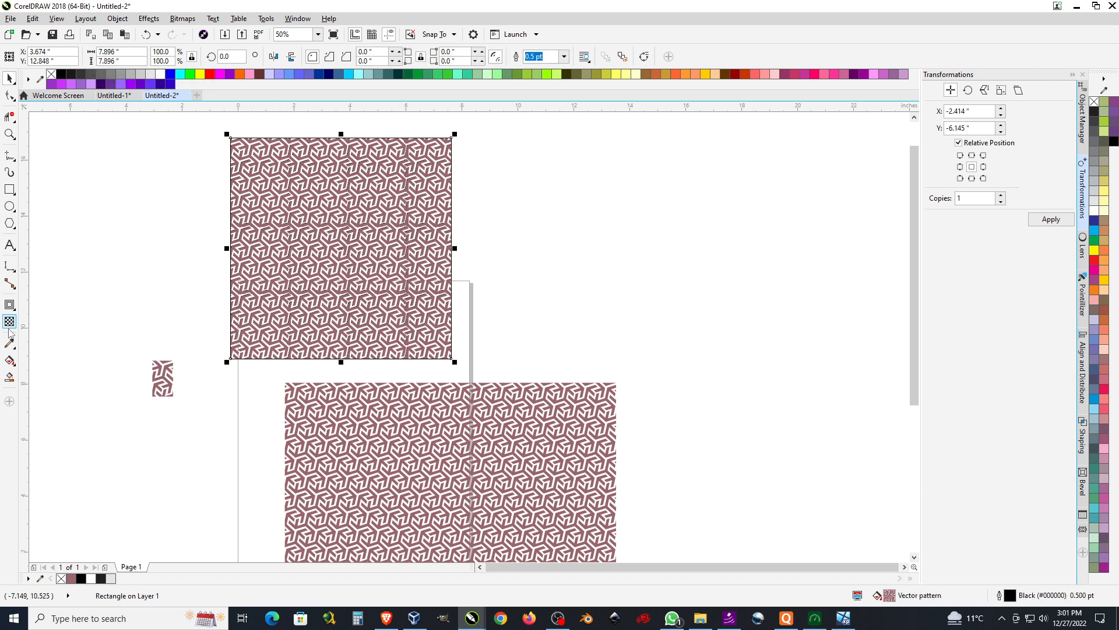
{"action": "left_click", "coordinate": [9, 360]}
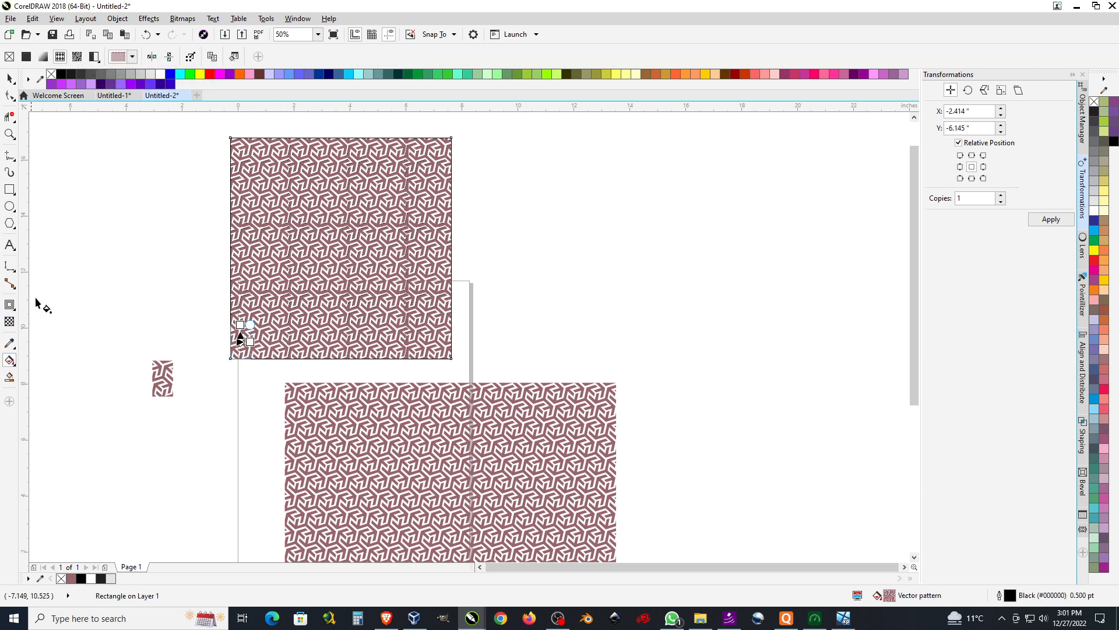
{"action": "left_click", "coordinate": [235, 57]}
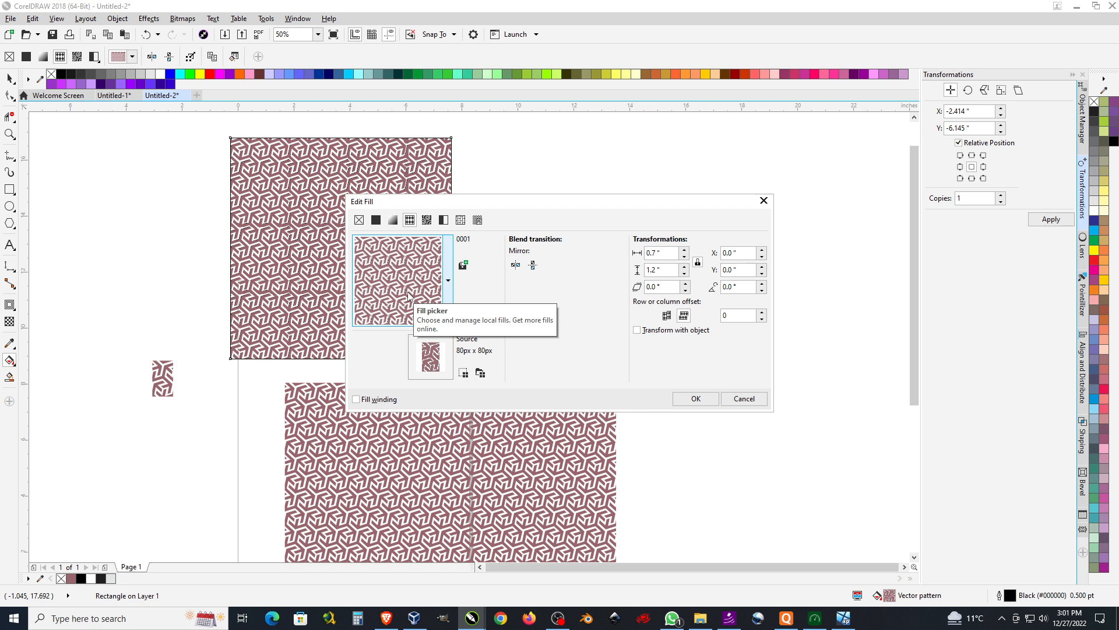
{"action": "left_click", "coordinate": [696, 398]}
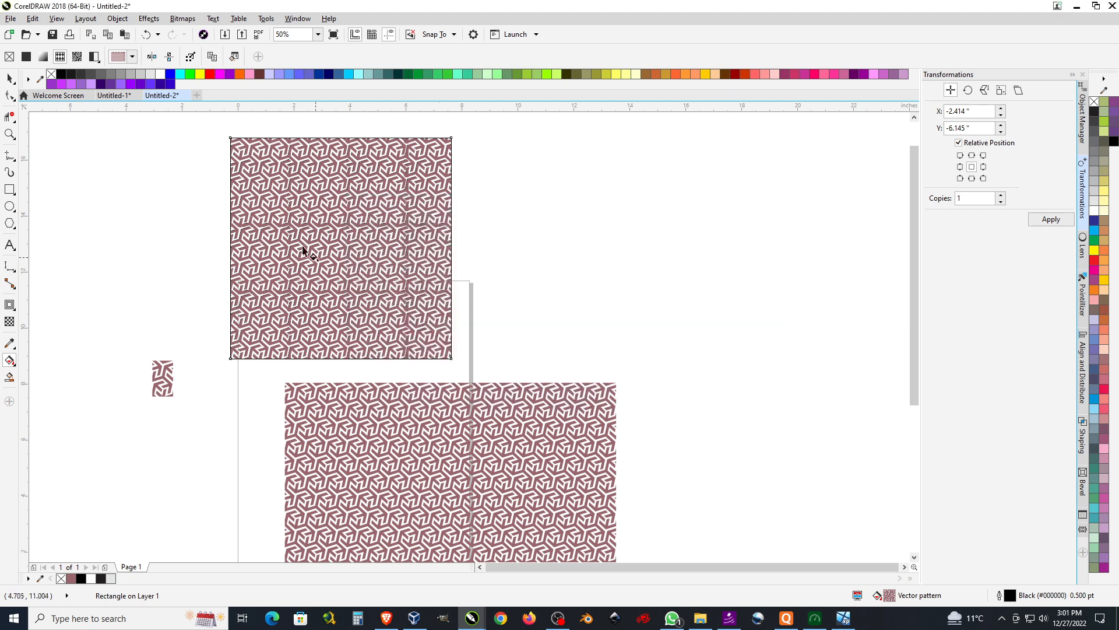
Examine the square's pattern fill at different magnifications for seam lines and return to the Pick tool with the square selected.
{"action": "scroll", "coordinate": [319, 201], "scroll_direction": "up", "scroll_amount": 1}
{"action": "scroll", "coordinate": [320, 201], "scroll_direction": "up", "scroll_amount": 1}
{"action": "scroll", "coordinate": [400, 332], "scroll_direction": "down", "scroll_amount": 5}
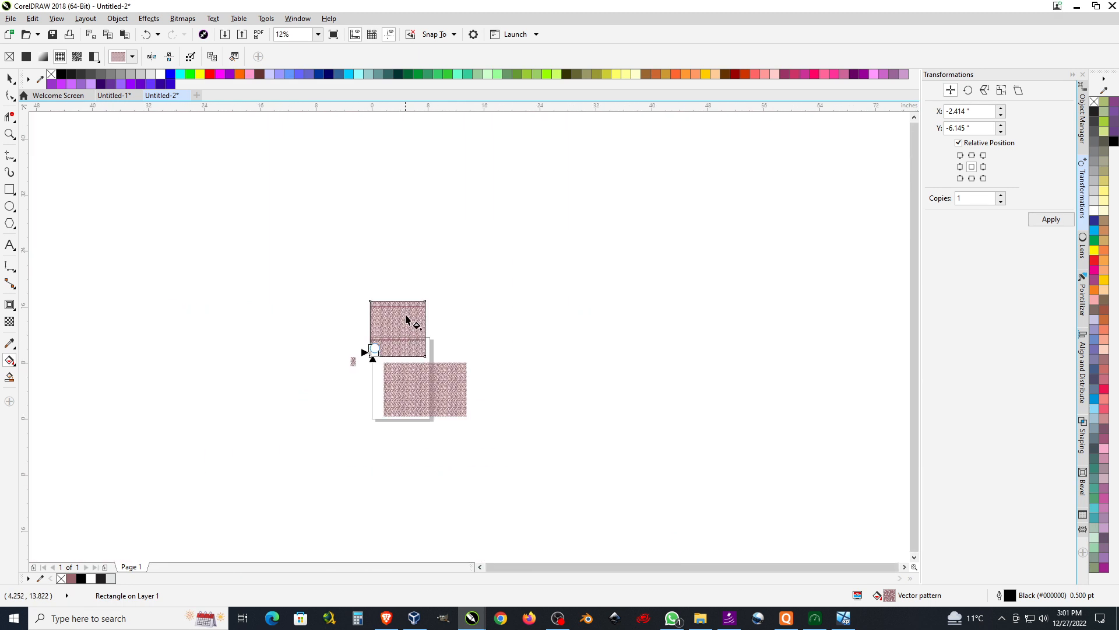
{"action": "scroll", "coordinate": [411, 327], "scroll_direction": "up", "scroll_amount": 2}
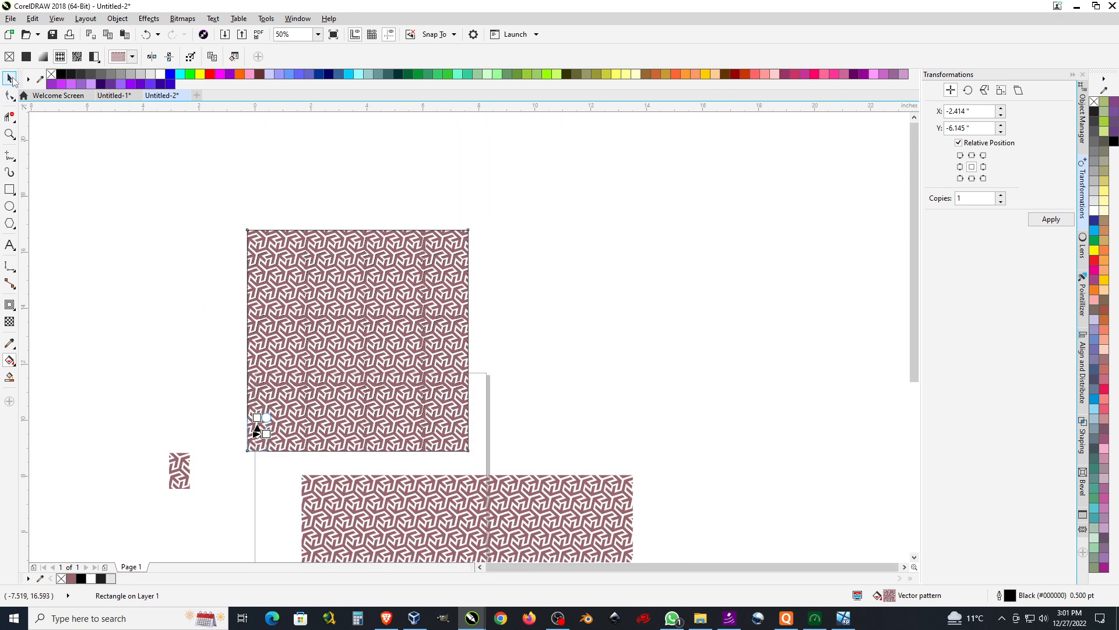
{"action": "left_click", "coordinate": [10, 78]}
{"action": "scroll", "coordinate": [303, 288], "scroll_direction": "down", "scroll_amount": 1}
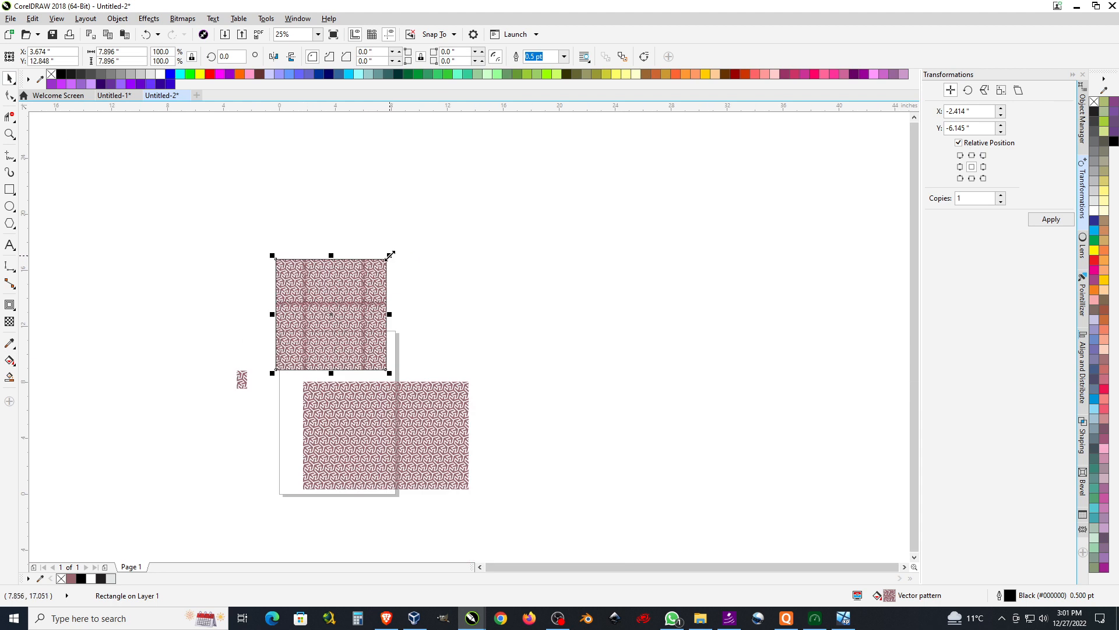
Enlarge the patterned square proportionally to about 29 inches per side and examine its fill closely for seam lines.
{"action": "left_click_drag", "start_coordinate": [389, 257], "coordinate": [662, 128]}
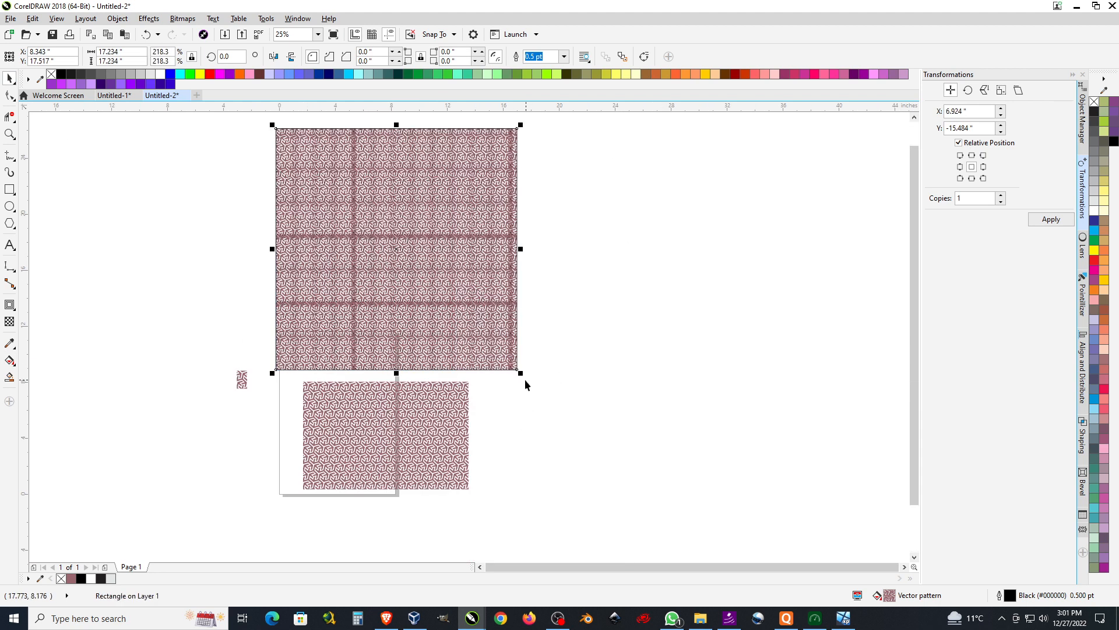
{"action": "left_click_drag", "start_coordinate": [525, 384], "coordinate": [716, 534]}
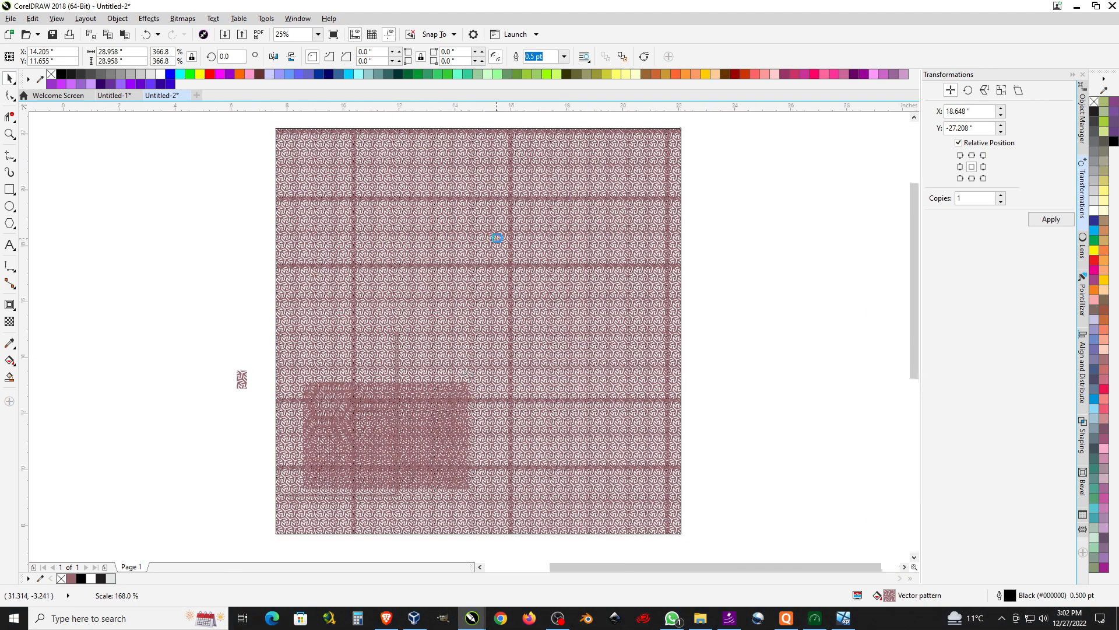
{"action": "scroll", "coordinate": [497, 238], "scroll_direction": "up", "scroll_amount": 5}
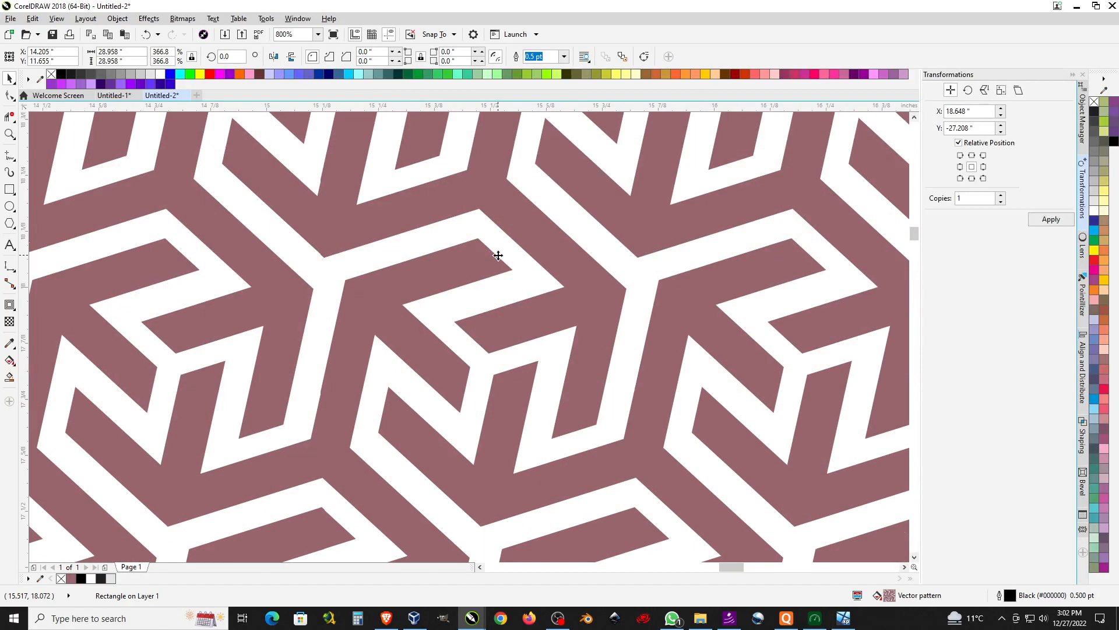
{"action": "scroll", "coordinate": [499, 255], "scroll_direction": "down", "scroll_amount": 2}
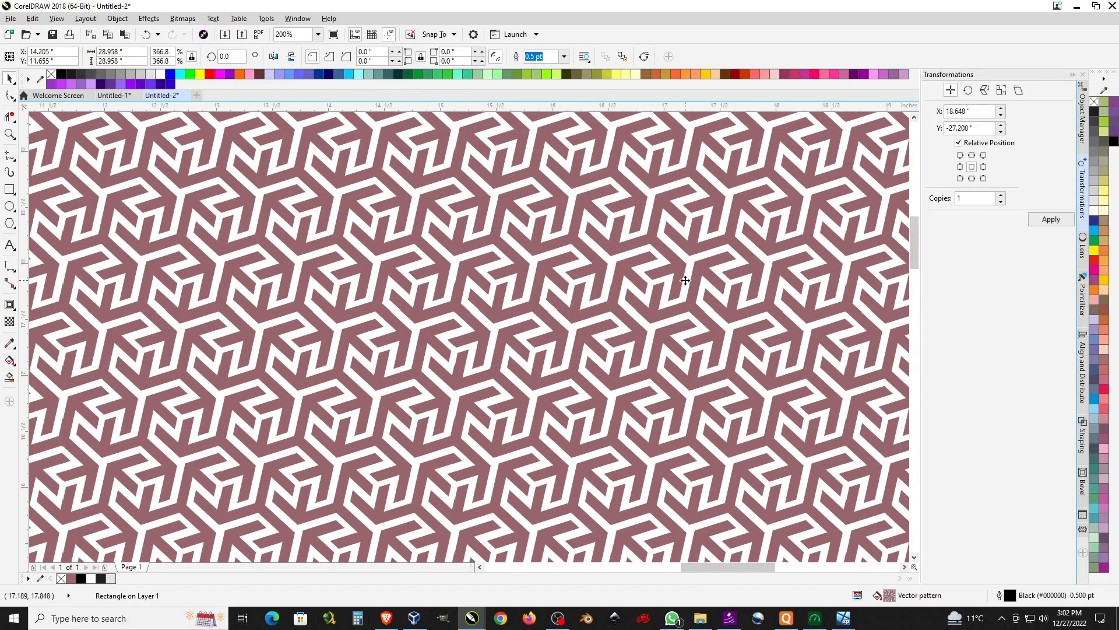
{"action": "scroll", "coordinate": [674, 299], "scroll_direction": "up", "scroll_amount": 3}
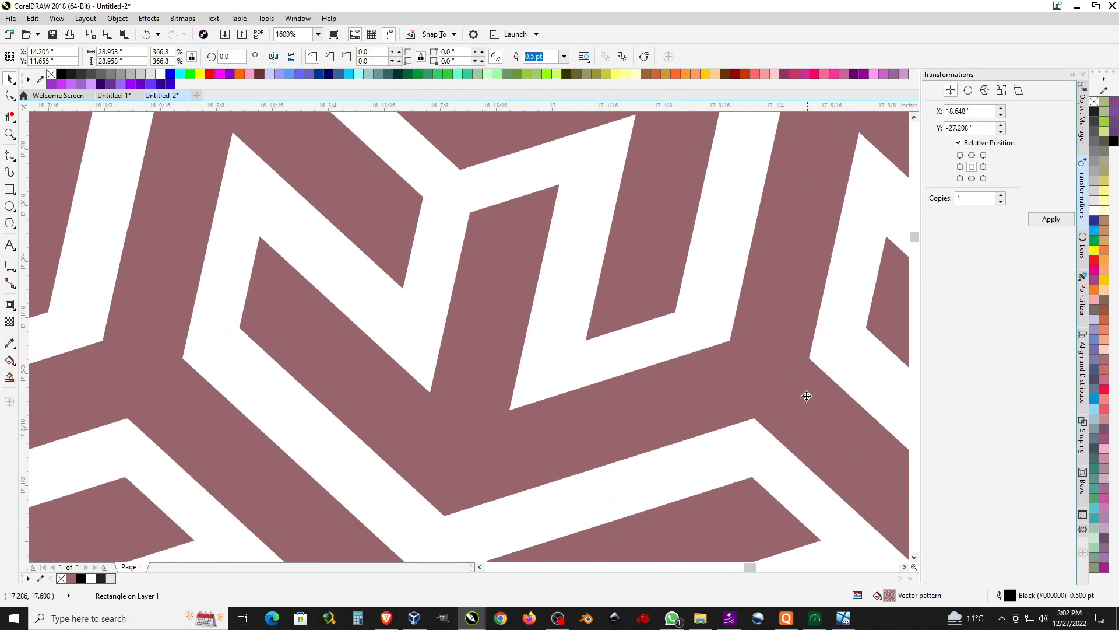
{"action": "scroll", "coordinate": [330, 287], "scroll_direction": "down", "scroll_amount": 2}
{"action": "scroll", "coordinate": [426, 321], "scroll_direction": "down", "scroll_amount": 4}
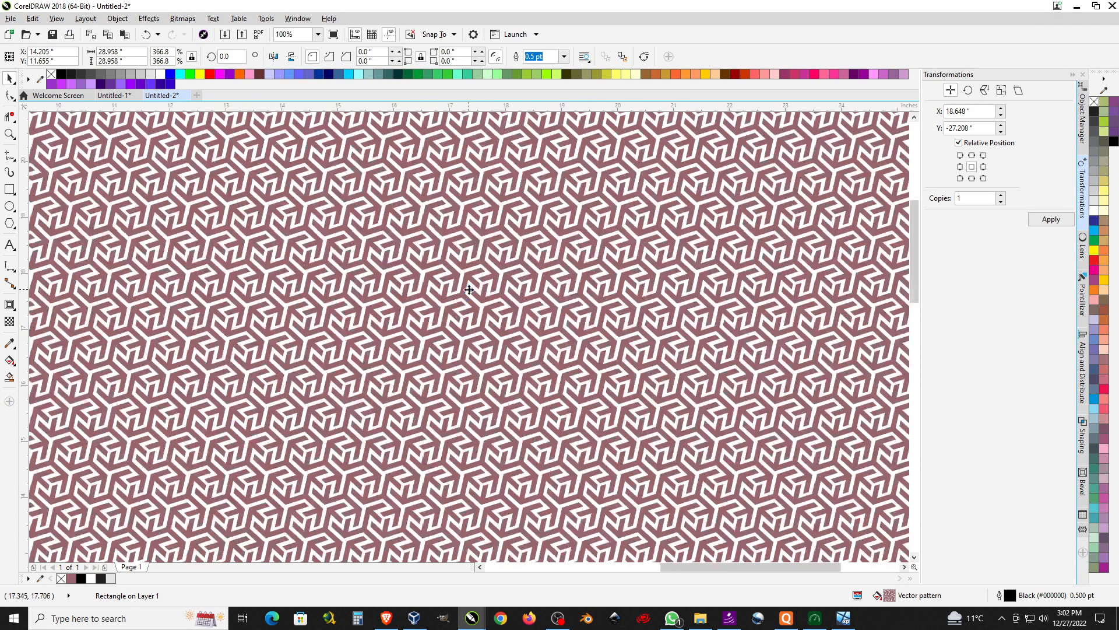
{"action": "scroll", "coordinate": [425, 322], "scroll_direction": "down", "scroll_amount": 1}
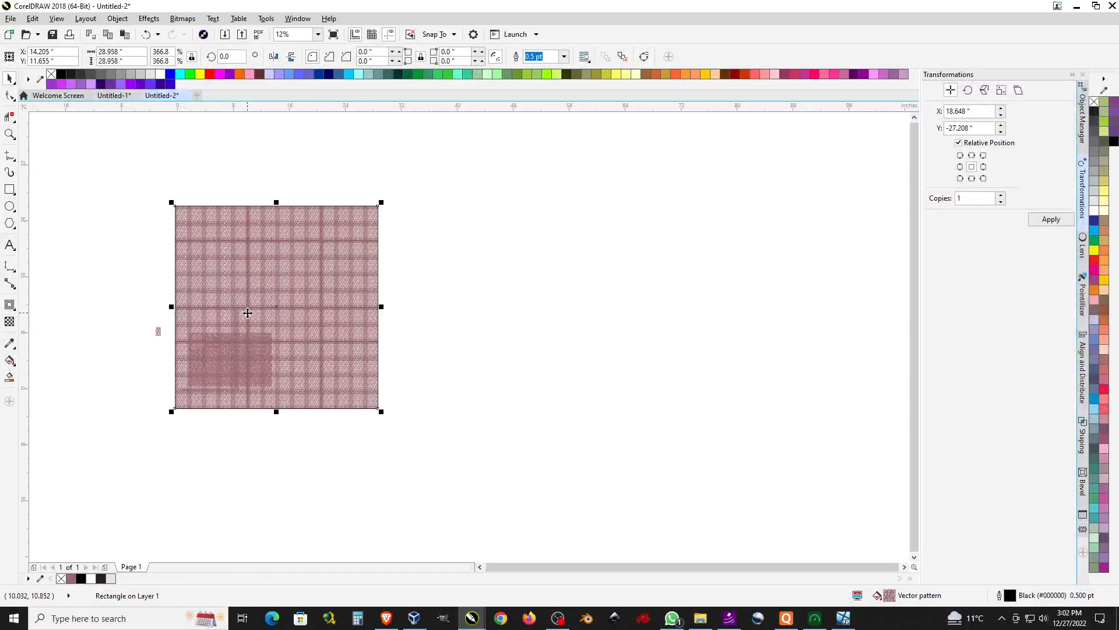
Move the enlarged square about 17 inches to the right, clear of the page and original pattern, and recheck its fill up close.
{"action": "left_click_drag", "start_coordinate": [253, 314], "coordinate": [365, 304]}
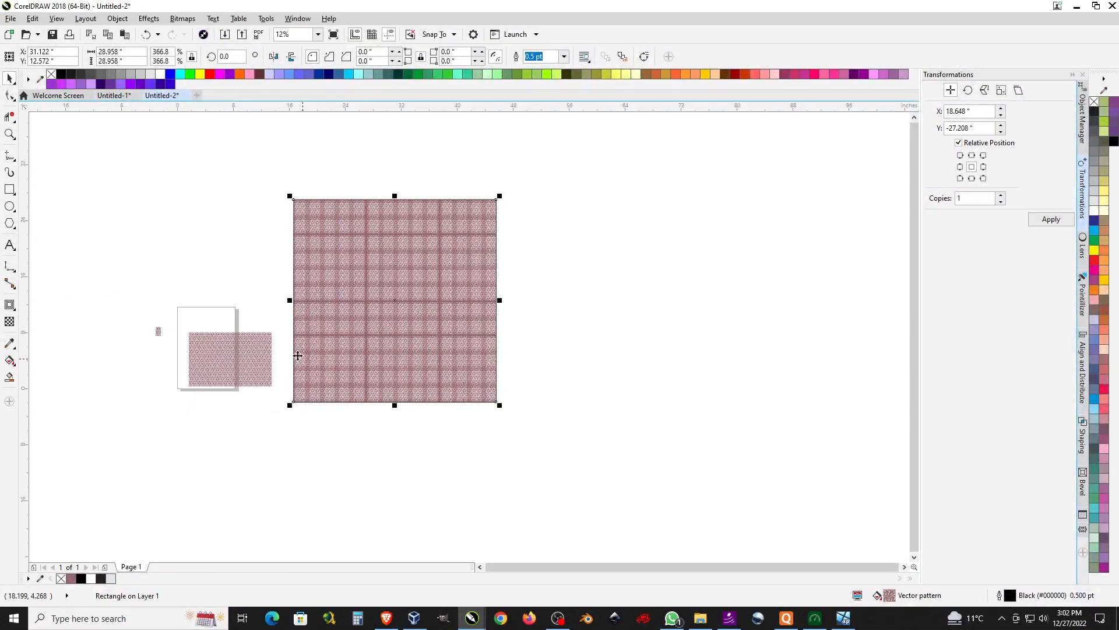
{"action": "scroll", "coordinate": [278, 346], "scroll_direction": "up", "scroll_amount": 2}
{"action": "scroll", "coordinate": [372, 313], "scroll_direction": "down", "scroll_amount": 1}
{"action": "scroll", "coordinate": [457, 279], "scroll_direction": "up", "scroll_amount": 3}
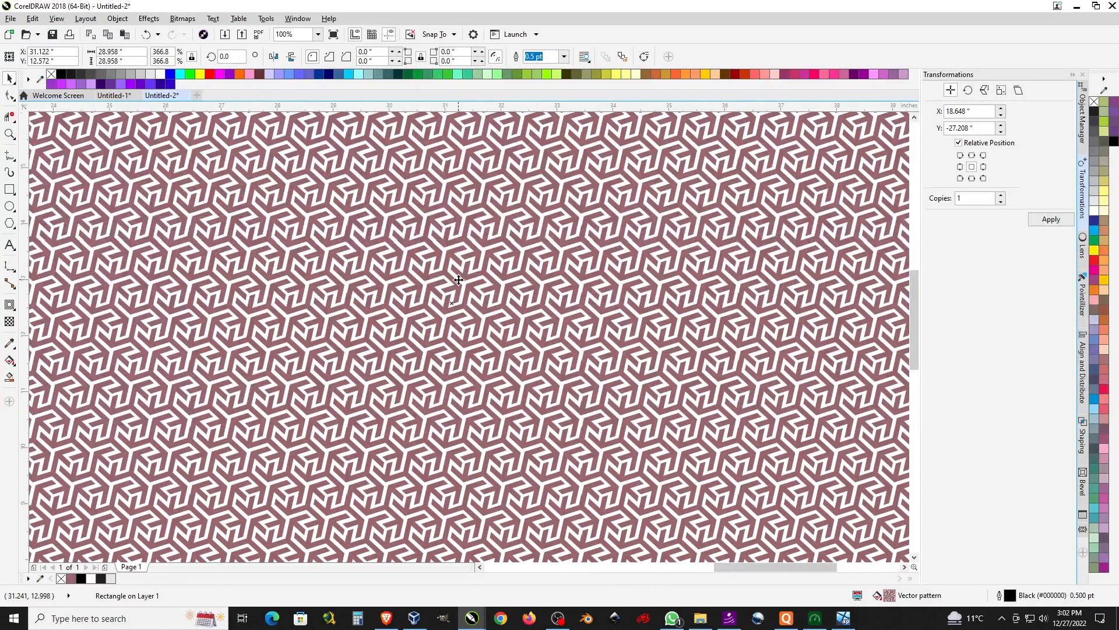
{"action": "scroll", "coordinate": [459, 280], "scroll_direction": "up", "scroll_amount": 1}
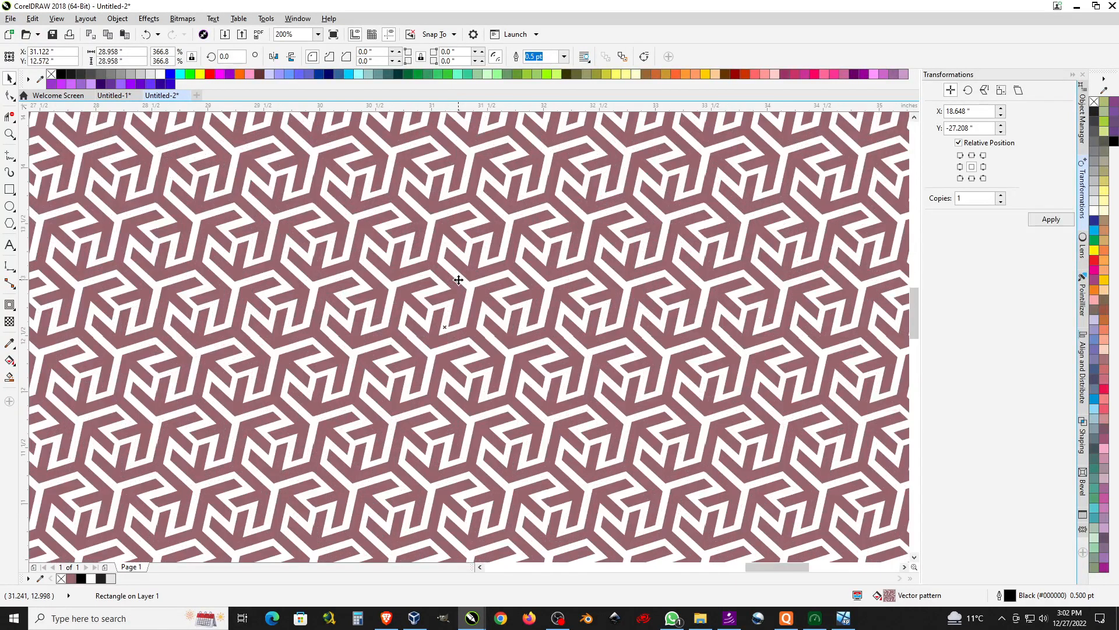